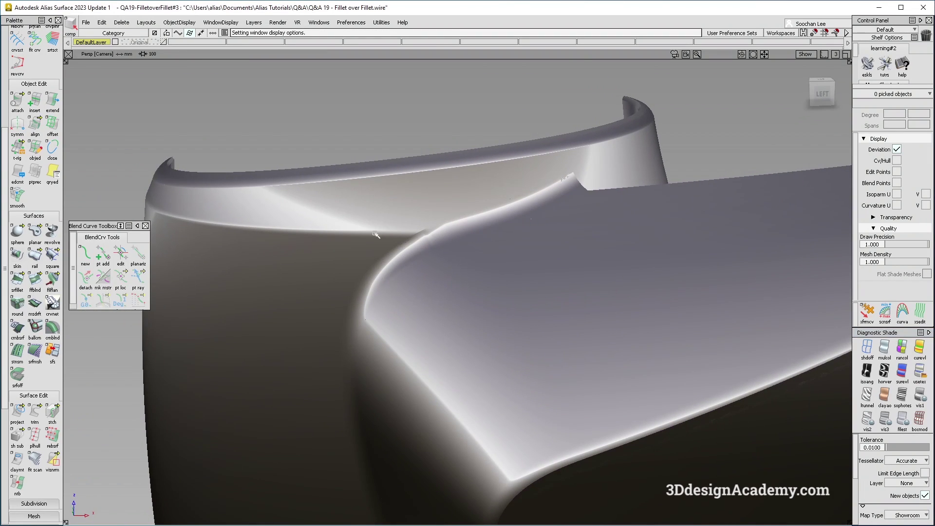
Examine the fillet-over-fillet junction between the body and the arm, with and without the model lines shown
{"action": "left_click_drag", "start_coordinate": [376, 235], "coordinate": [410, 236], "text": "ctrl+shift"}
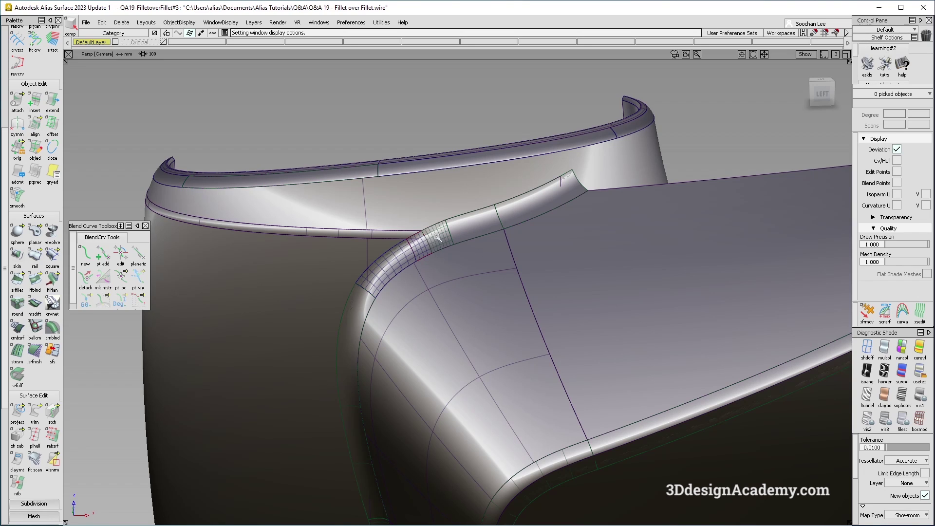
{"action": "right_click_drag", "start_coordinate": [415, 222], "coordinate": [449, 238], "text": "alt+shift"}
{"action": "left_click_drag", "start_coordinate": [449, 237], "coordinate": [408, 253], "text": "alt+shift"}
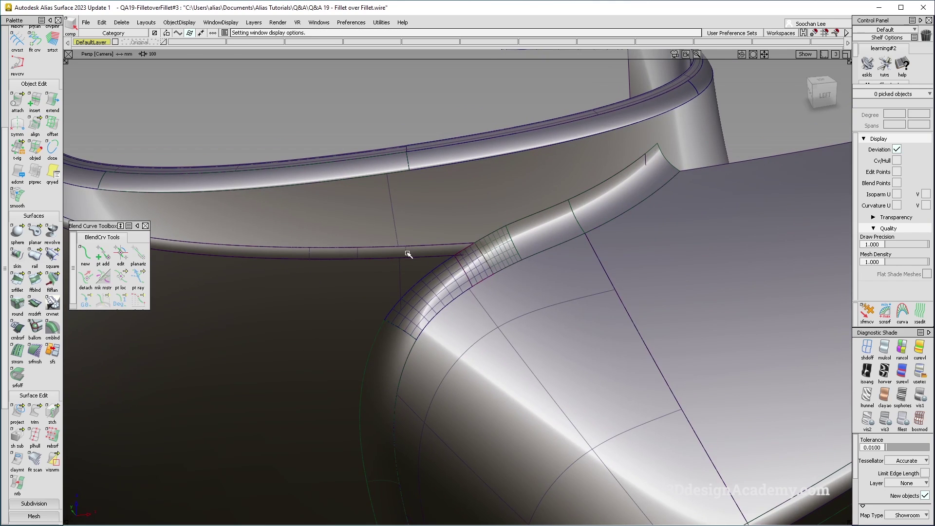
{"action": "right_click_drag", "start_coordinate": [478, 259], "coordinate": [397, 257], "text": "alt+shift"}
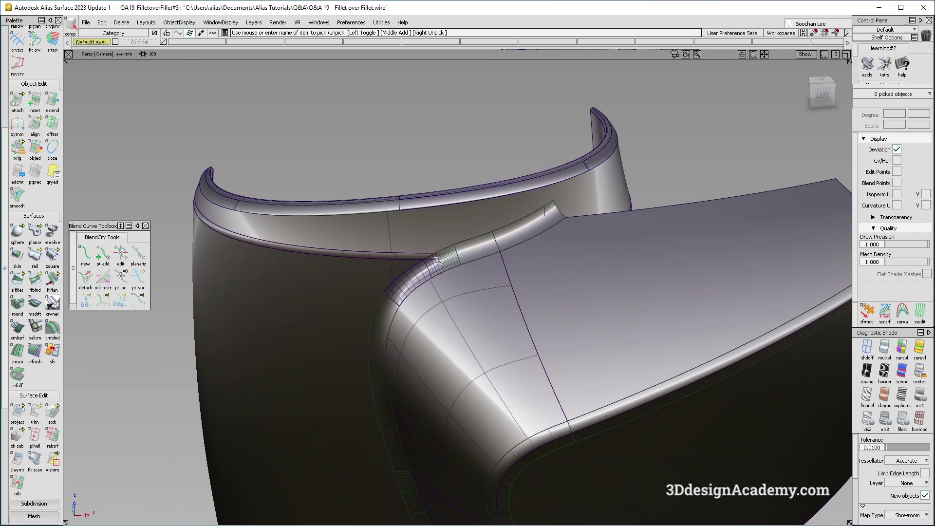
{"action": "left_click", "coordinate": [433, 236]}
{"action": "left_click", "coordinate": [380, 277]}
{"action": "left_click_drag", "start_coordinate": [406, 338], "coordinate": [458, 267], "text": "ctrl+shift"}
{"action": "key", "text": "shift+alt"}
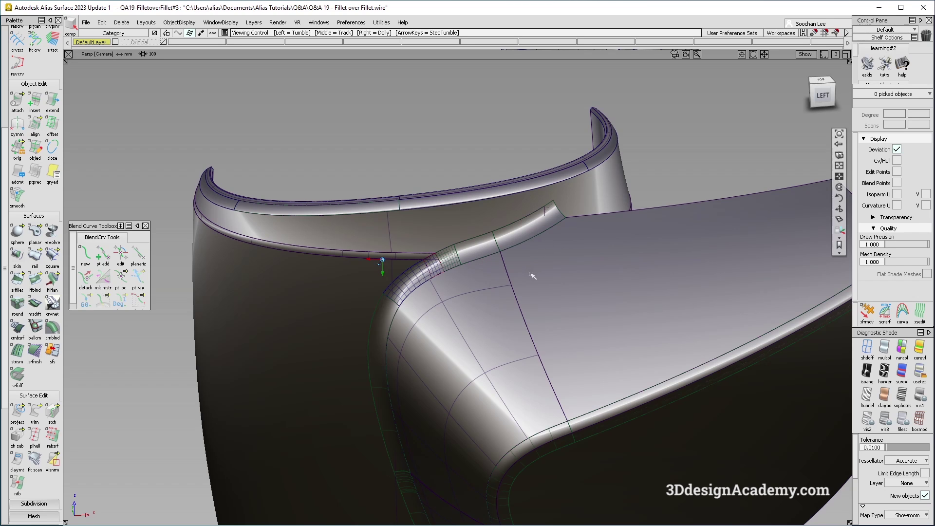
{"action": "right_click_drag", "start_coordinate": [458, 266], "coordinate": [527, 248], "text": "alt+shift"}
{"action": "right_click_drag", "start_coordinate": [528, 246], "coordinate": [532, 268], "text": "ctrl+shift"}
{"action": "left_click_drag", "start_coordinate": [532, 269], "coordinate": [492, 266], "text": "alt+shift"}
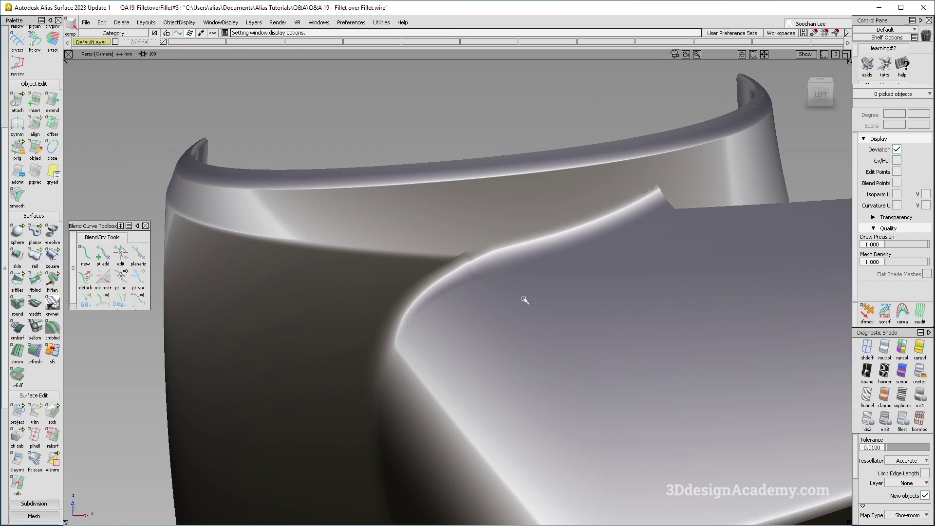
{"action": "right_click_drag", "start_coordinate": [524, 299], "coordinate": [525, 316], "text": "ctrl+shift"}
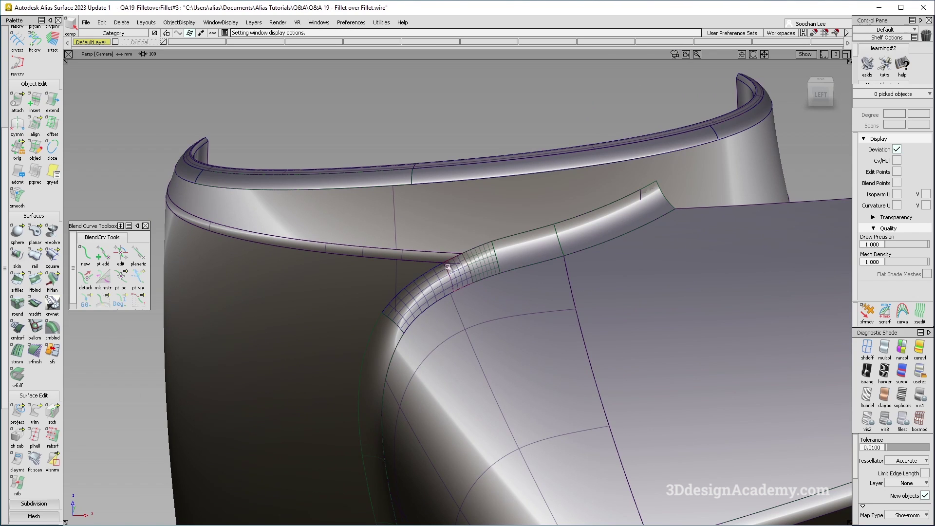
{"action": "left_click_drag", "start_coordinate": [484, 271], "coordinate": [471, 275], "text": "alt+shift"}
{"action": "right_click_drag", "start_coordinate": [538, 347], "coordinate": [477, 276], "text": "ctrl+shift"}
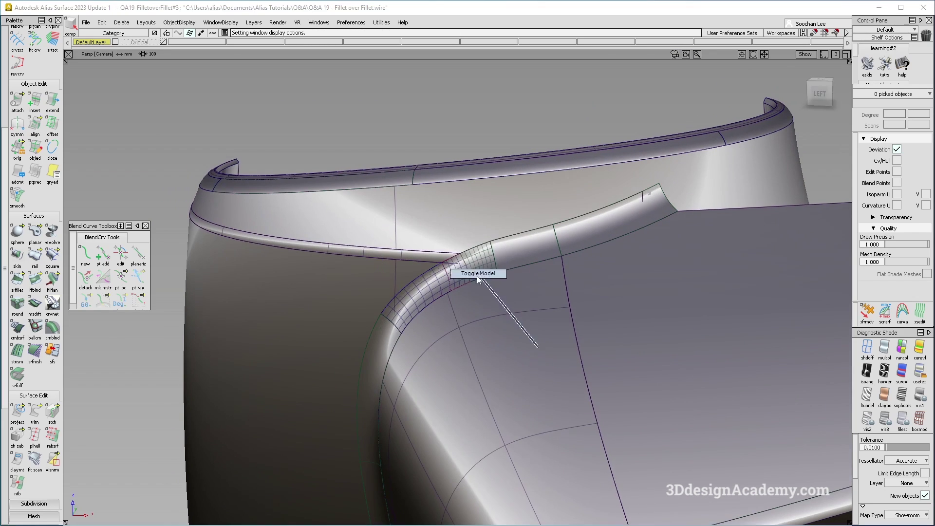
{"action": "left_click_drag", "start_coordinate": [478, 275], "coordinate": [533, 290], "text": "alt+shift"}
{"action": "key", "text": "shift+alt"}
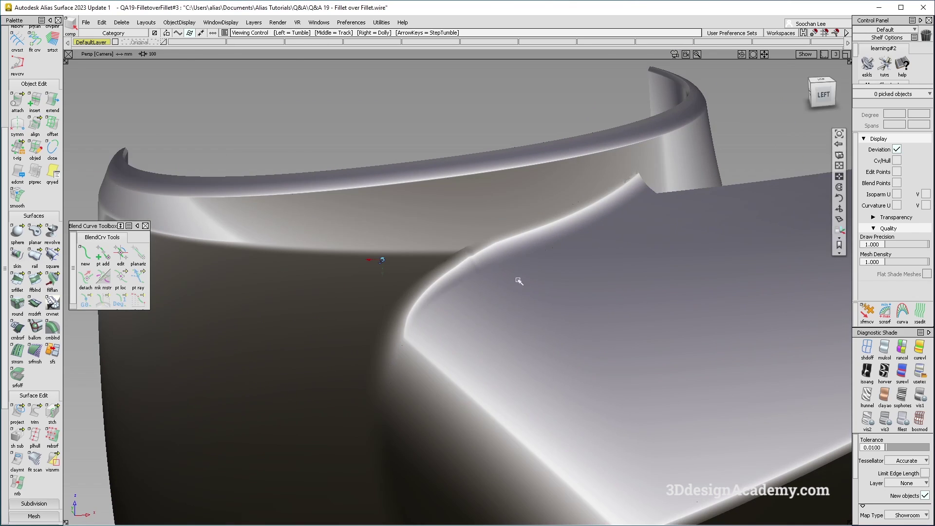
{"action": "left_click_drag", "start_coordinate": [544, 273], "coordinate": [553, 360], "text": "alt+shift"}
{"action": "right_click_drag", "start_coordinate": [553, 361], "coordinate": [480, 244], "text": "ctrl+shift"}
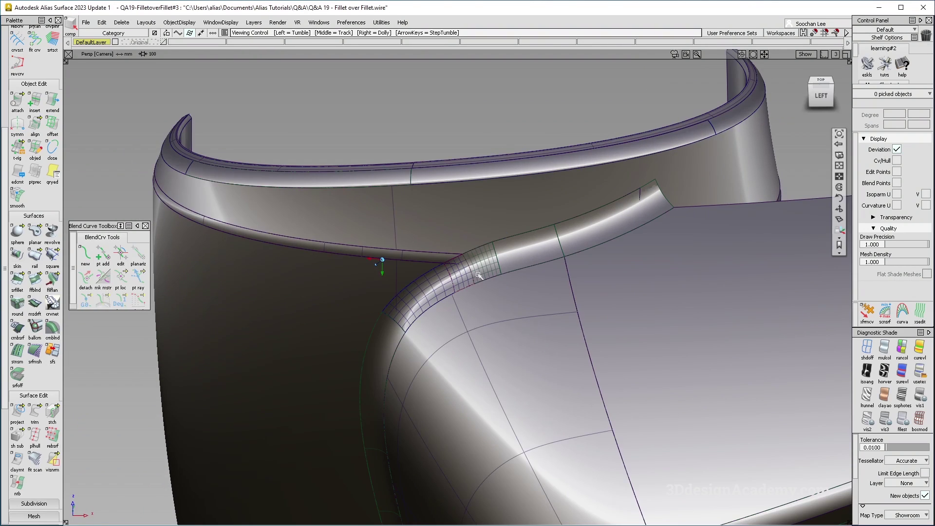
{"action": "left_click_drag", "start_coordinate": [480, 243], "coordinate": [518, 324], "text": "alt+shift"}
Turn on multi-color shading and delete the three small fillet surfaces at the junction together with their construction history
{"action": "left_click", "coordinate": [885, 347]}
{"action": "mouse_move", "coordinate": [475, 261]}
{"action": "left_mouse_down", "text": "alt+shift"}
{"action": "mouse_move", "coordinate": [479, 298]}
{"action": "mouse_move", "coordinate": [435, 300]}
{"action": "left_mouse_up", "text": "alt+shift"}
{"action": "key", "text": "Delete"}
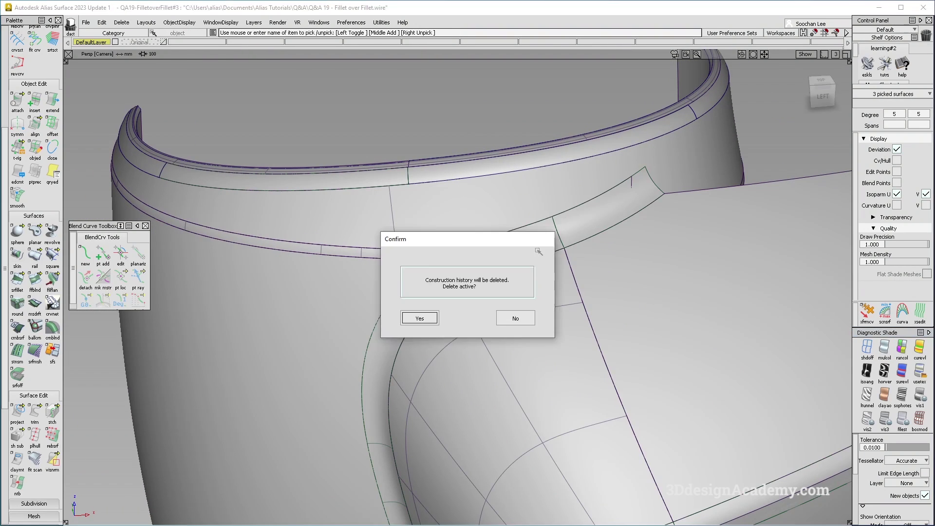
{"action": "key", "text": "Return"}
Reopen the remaining surface fillets along the arm's junction with the body and undo all of them
{"action": "left_click_drag", "start_coordinate": [528, 212], "coordinate": [609, 224], "text": "ctrl+shift"}
{"action": "left_click", "coordinate": [530, 239]}
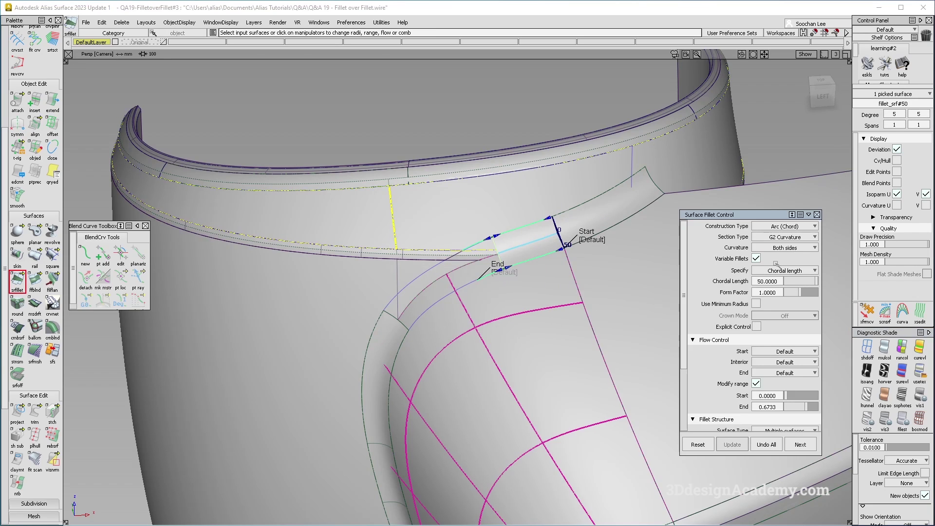
{"action": "left_click", "coordinate": [767, 444]}
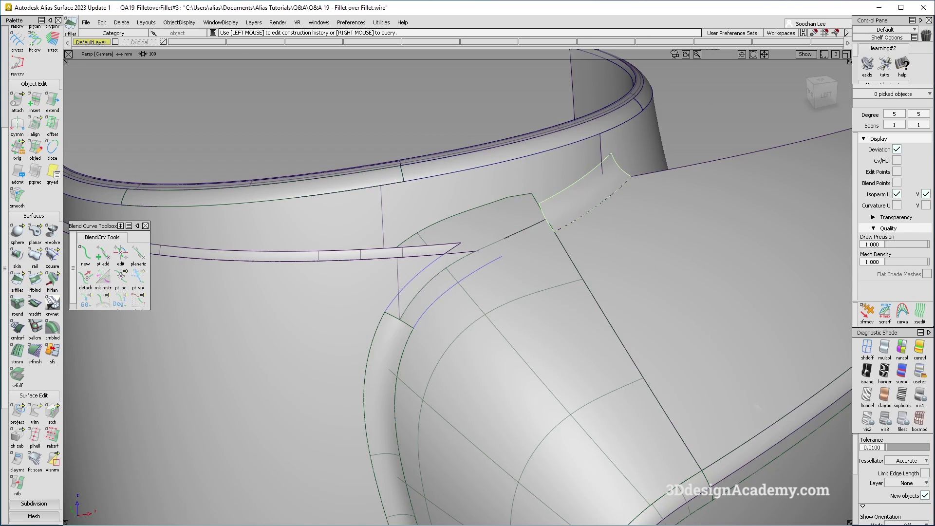
{"action": "left_click", "coordinate": [756, 445]}
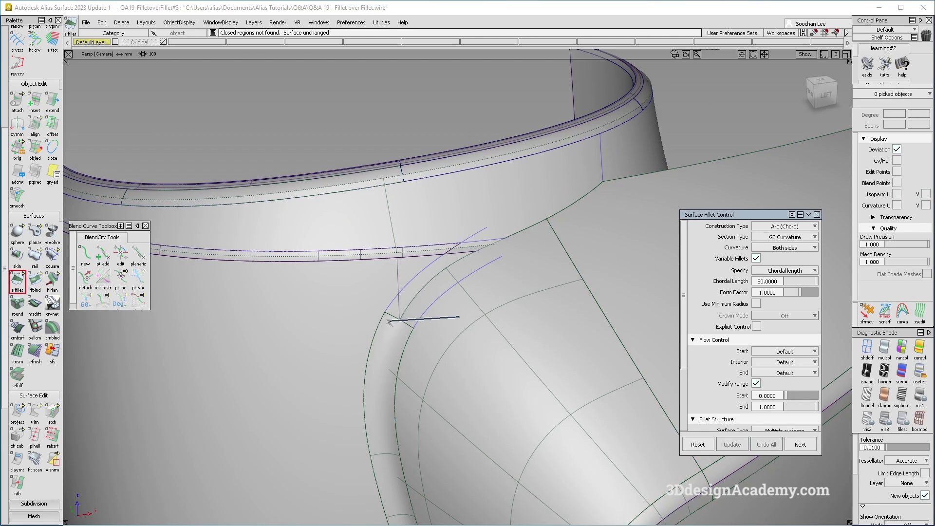
{"action": "left_click_drag", "start_coordinate": [459, 316], "coordinate": [388, 322], "text": "ctrl+shift"}
{"action": "left_click", "coordinate": [414, 344]}
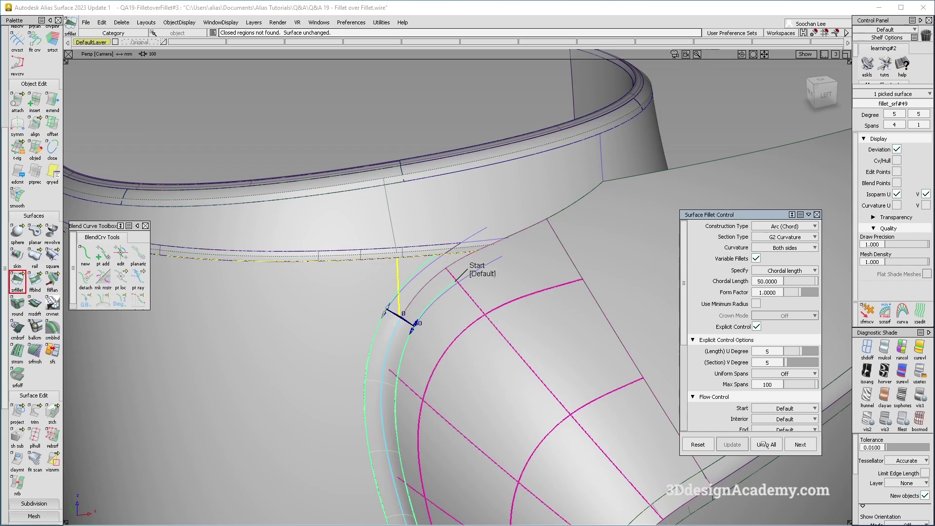
{"action": "left_click", "coordinate": [765, 445]}
{"action": "left_click_drag", "start_coordinate": [414, 331], "coordinate": [413, 277], "text": "alt+shift"}
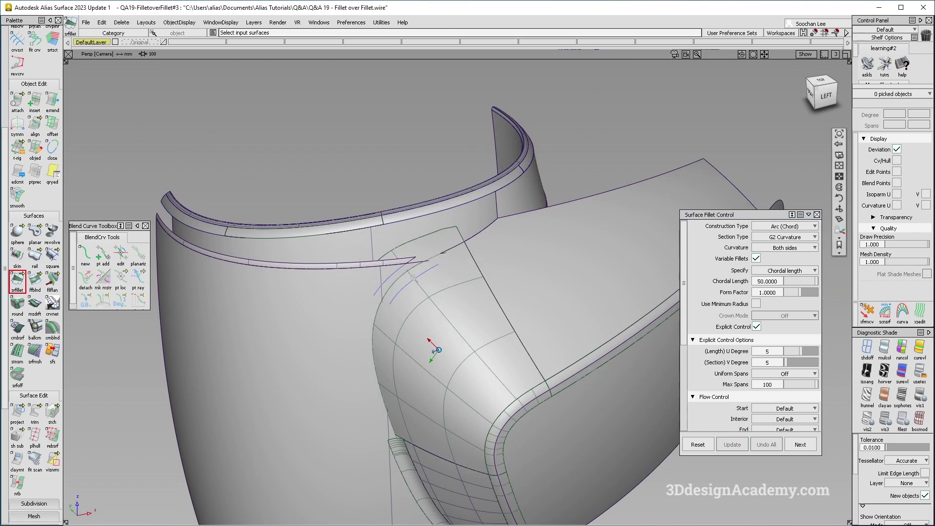
Select the whole model and delete its construction history
{"action": "left_click_drag", "start_coordinate": [455, 253], "coordinate": [474, 248], "text": "alt+shift"}
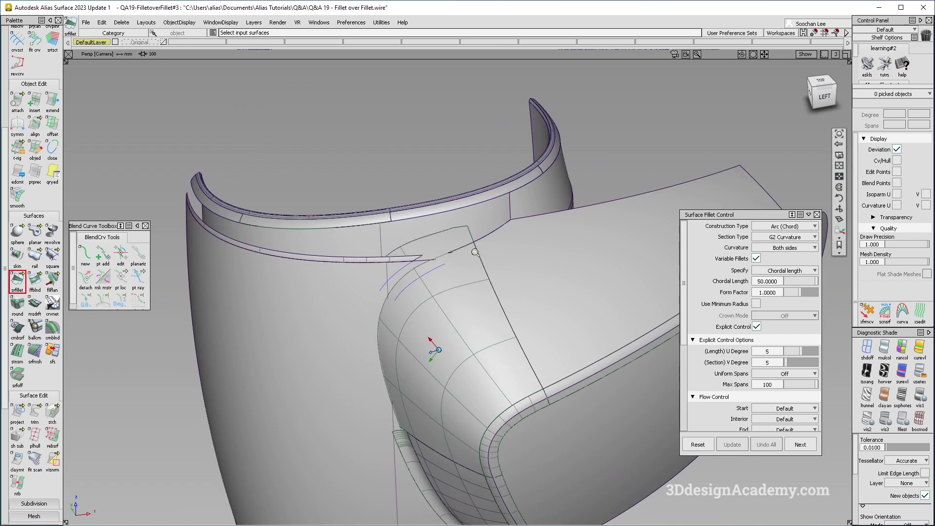
{"action": "right_click_drag", "start_coordinate": [474, 248], "coordinate": [528, 241], "text": "alt+shift"}
{"action": "left_click_drag", "start_coordinate": [528, 241], "coordinate": [545, 229], "text": "ctrl+shift"}
{"action": "left_click_drag", "start_coordinate": [546, 228], "coordinate": [270, 524]}
{"action": "left_click", "coordinate": [122, 22]}
{"action": "left_click", "coordinate": [124, 45]}
Untrim the upper band surface above the arm
{"action": "left_click_drag", "start_coordinate": [492, 355], "coordinate": [486, 273], "text": "ctrl+shift"}
{"action": "right_click_drag", "start_coordinate": [487, 273], "coordinate": [515, 249], "text": "alt+shift"}
{"action": "left_click", "coordinate": [501, 238]}
{"action": "left_click_drag", "start_coordinate": [35, 412], "coordinate": [71, 413]}
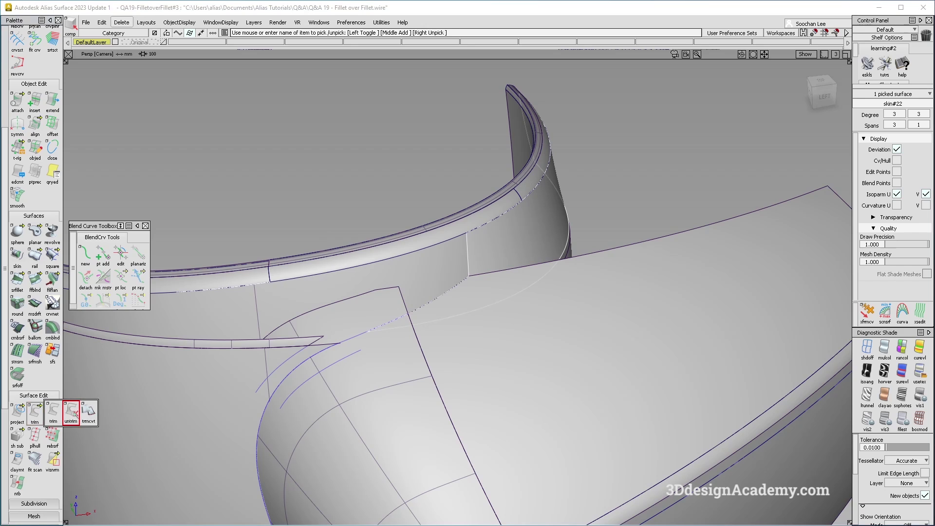
{"action": "left_click_drag", "start_coordinate": [477, 302], "coordinate": [366, 343], "text": "alt+shift"}
{"action": "left_click_drag", "start_coordinate": [347, 275], "coordinate": [456, 278], "text": "alt+shift"}
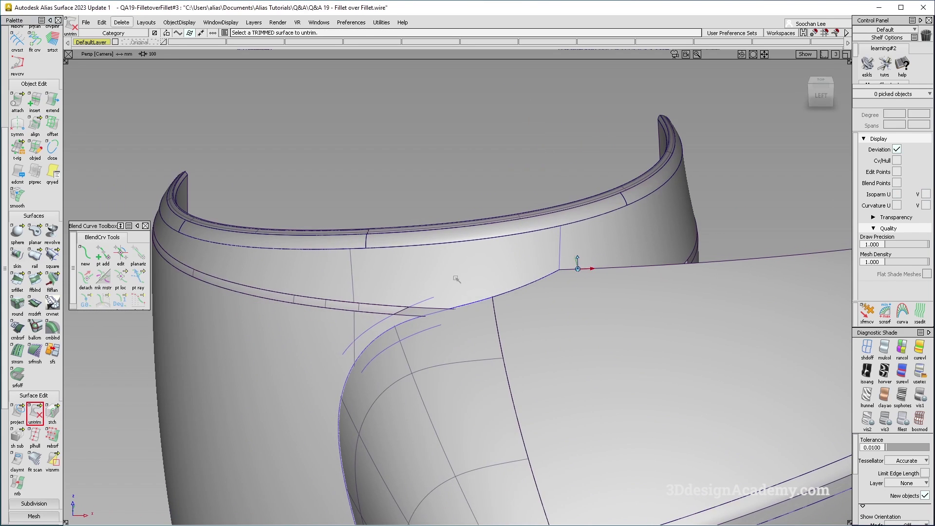
Untrim the narrow fillet strip running between the body and the upper band
{"action": "mouse_move", "coordinate": [436, 314]}
{"action": "left_mouse_down", "text": "alt+shift"}
{"action": "mouse_move", "coordinate": [438, 305]}
{"action": "mouse_move", "coordinate": [489, 288]}
{"action": "left_mouse_up", "text": "alt+shift"}
{"action": "left_click_drag", "start_coordinate": [440, 307], "coordinate": [466, 293], "text": "alt+shift"}
{"action": "left_click_drag", "start_coordinate": [466, 294], "coordinate": [366, 348], "text": "ctrl+shift"}
{"action": "left_click", "coordinate": [379, 325]}
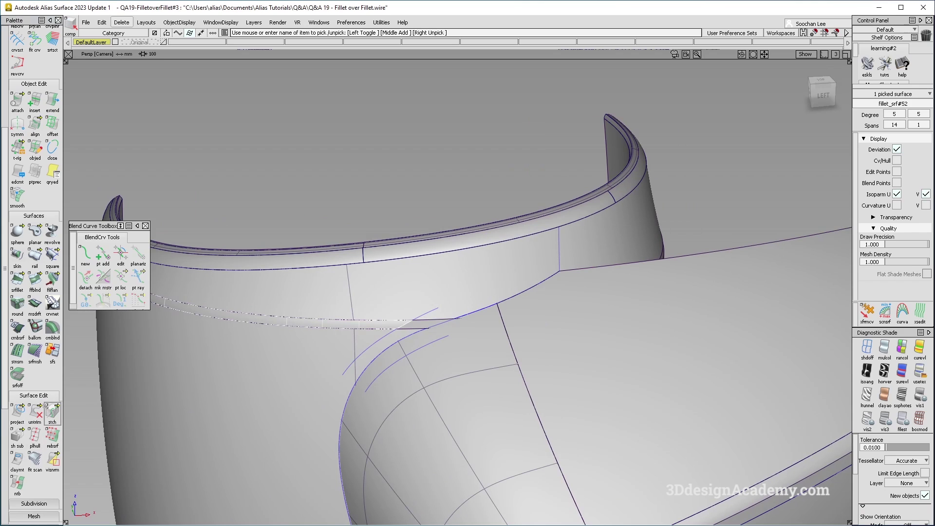
{"action": "left_click", "coordinate": [35, 413]}
{"action": "right_click_drag", "start_coordinate": [404, 323], "coordinate": [437, 386], "text": "alt+shift"}
{"action": "left_click_drag", "start_coordinate": [436, 387], "coordinate": [437, 267], "text": "ctrl+shift"}
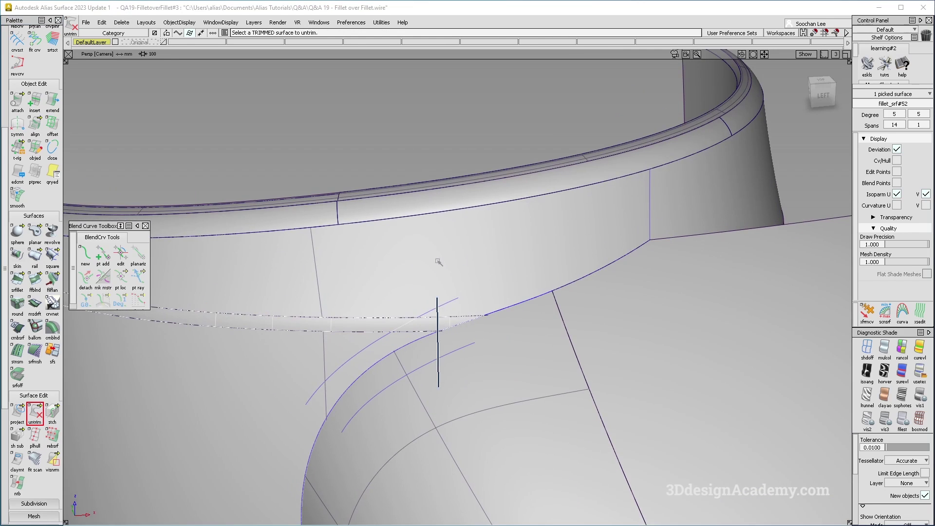
Delete the leftover curves on surface around the arm's junction with the body and upper band
{"action": "right_click_drag", "start_coordinate": [436, 268], "coordinate": [375, 301], "text": "alt+shift"}
{"action": "mouse_move", "coordinate": [375, 301]}
{"action": "left_mouse_down", "text": "ctrl+shift"}
{"action": "mouse_move", "coordinate": [450, 373]}
{"action": "mouse_move", "coordinate": [457, 368]}
{"action": "left_mouse_up", "text": "ctrl+shift"}
{"action": "key", "text": "Delete"}
{"action": "key", "text": "Return"}
{"action": "left_click_drag", "start_coordinate": [471, 333], "coordinate": [462, 342], "text": "alt+shift"}
{"action": "mouse_move", "coordinate": [462, 374]}
{"action": "left_mouse_down", "text": "ctrl+shift"}
{"action": "mouse_move", "coordinate": [462, 312]}
{"action": "mouse_move", "coordinate": [450, 301]}
{"action": "mouse_move", "coordinate": [486, 296]}
{"action": "left_mouse_up", "text": "ctrl+shift"}
Trim the upper band surface, keeping the region just above the arm
{"action": "left_click_drag", "start_coordinate": [510, 260], "coordinate": [453, 309], "text": "ctrl+shift"}
{"action": "left_click_drag", "start_coordinate": [338, 311], "coordinate": [338, 259], "text": "ctrl+shift"}
{"action": "left_click_drag", "start_coordinate": [448, 289], "coordinate": [448, 239], "text": "ctrl+shift"}
{"action": "mouse_move", "coordinate": [510, 262]}
{"action": "left_mouse_down", "text": "ctrl+shift"}
{"action": "mouse_move", "coordinate": [455, 307]}
{"action": "mouse_move", "coordinate": [407, 314]}
{"action": "left_mouse_up", "text": "ctrl+shift"}
{"action": "left_click", "coordinate": [443, 291]}
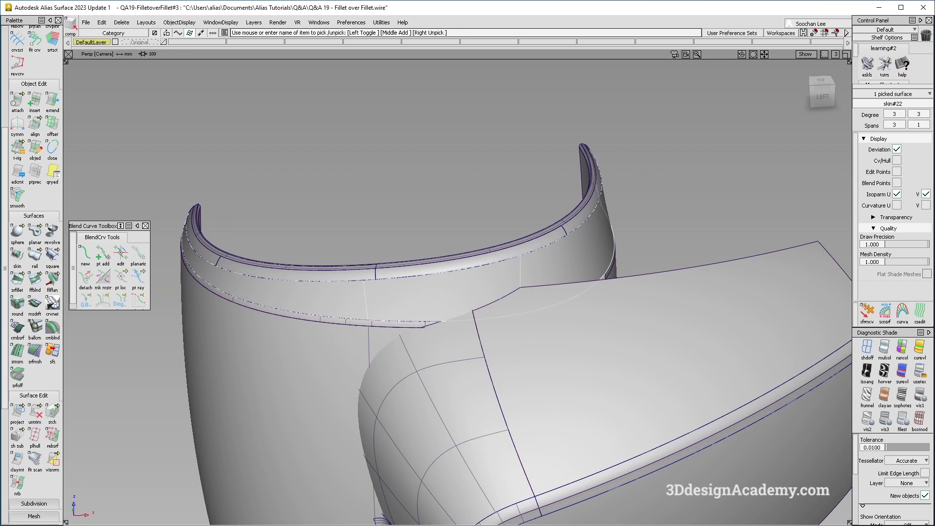
{"action": "left_click", "coordinate": [34, 413]}
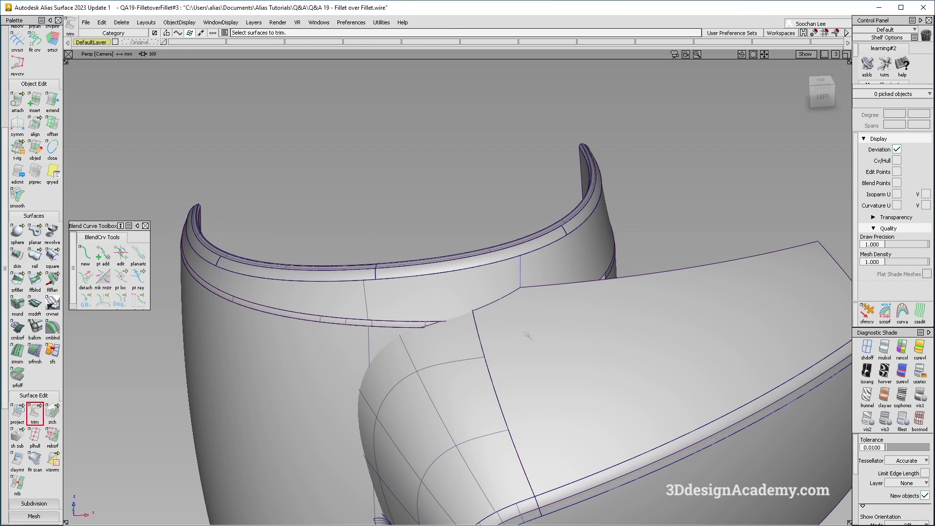
{"action": "left_click", "coordinate": [469, 289]}
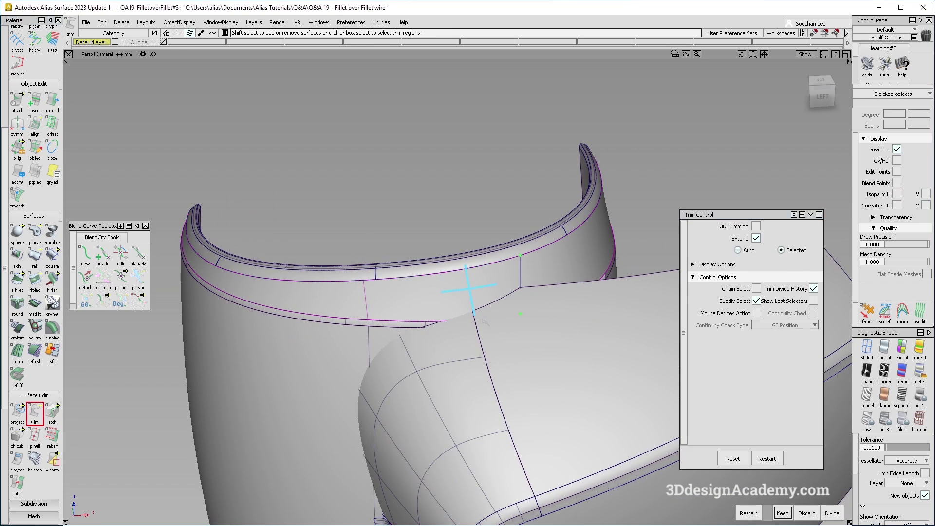
{"action": "key", "text": "space"}
Examine the CVs and hulls of the upper band and body surfaces around the junction
{"action": "right_click_drag", "start_coordinate": [418, 329], "coordinate": [430, 324], "text": "alt+shift"}
{"action": "left_click_drag", "start_coordinate": [430, 323], "coordinate": [435, 360], "text": "alt+shift"}
{"action": "left_click_drag", "start_coordinate": [437, 399], "coordinate": [402, 266], "text": "ctrl+shift"}
{"action": "middle_click_drag", "start_coordinate": [422, 321], "coordinate": [445, 251], "text": "alt+shift"}
{"action": "left_click_drag", "start_coordinate": [446, 250], "coordinate": [470, 205], "text": "alt+shift"}
{"action": "left_click", "coordinate": [468, 192]}
{"action": "left_click_drag", "start_coordinate": [332, 314], "coordinate": [496, 280], "text": "alt+shift"}
{"action": "left_click", "coordinate": [410, 273]}
{"action": "mouse_move", "coordinate": [459, 247]}
{"action": "left_mouse_down", "text": "alt+shift"}
{"action": "mouse_move", "coordinate": [515, 242]}
{"action": "mouse_move", "coordinate": [429, 283]}
{"action": "mouse_move", "coordinate": [397, 317]}
{"action": "mouse_move", "coordinate": [396, 372]}
{"action": "mouse_move", "coordinate": [447, 312]}
{"action": "mouse_move", "coordinate": [380, 364]}
{"action": "mouse_move", "coordinate": [380, 382]}
{"action": "mouse_move", "coordinate": [427, 329]}
{"action": "mouse_move", "coordinate": [457, 257]}
{"action": "mouse_move", "coordinate": [361, 229]}
{"action": "mouse_move", "coordinate": [362, 244]}
{"action": "mouse_move", "coordinate": [278, 244]}
{"action": "mouse_move", "coordinate": [246, 265]}
{"action": "mouse_move", "coordinate": [236, 292]}
{"action": "mouse_move", "coordinate": [516, 357]}
{"action": "mouse_move", "coordinate": [440, 296]}
{"action": "mouse_move", "coordinate": [450, 281]}
{"action": "left_mouse_up", "text": "alt+shift"}
{"action": "scroll", "coordinate": [458, 257], "scroll_direction": "up", "scroll_amount": 3}
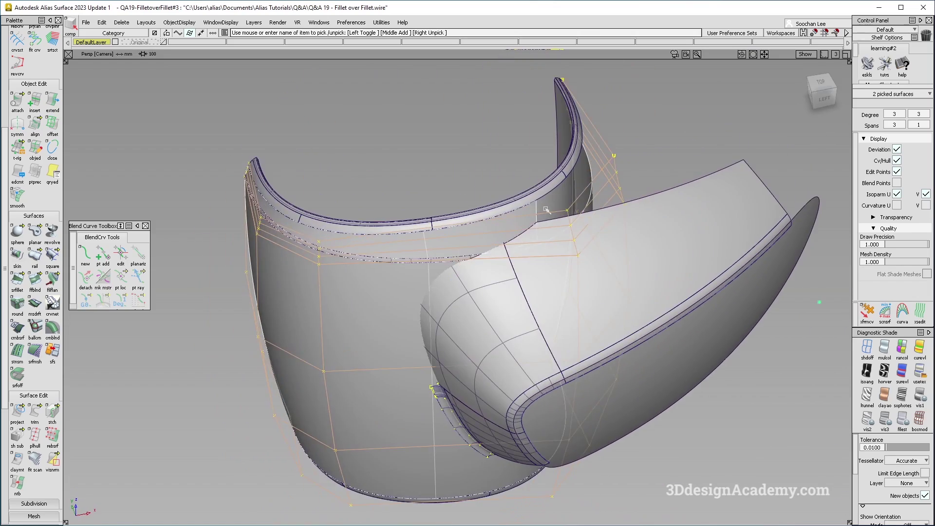
{"action": "left_click_drag", "start_coordinate": [486, 326], "coordinate": [471, 247], "text": "ctrl+shift"}
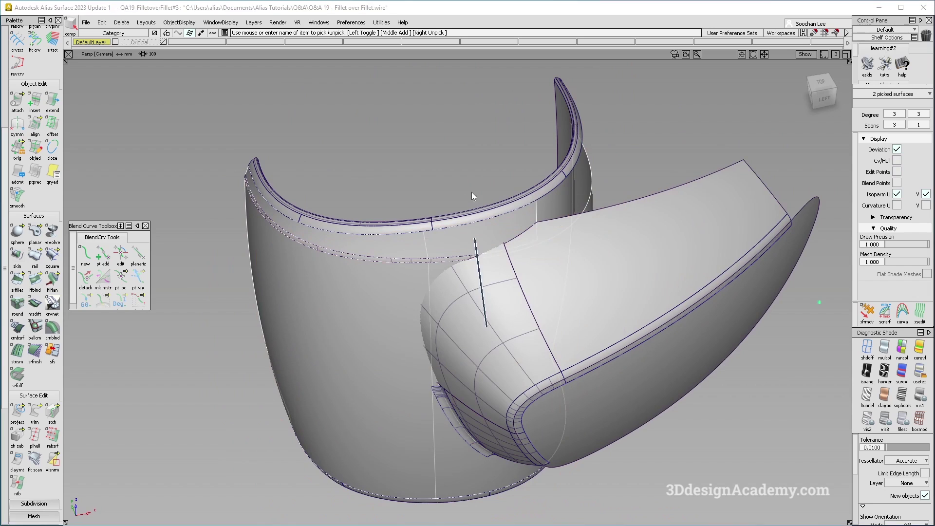
{"action": "right_click_drag", "start_coordinate": [487, 249], "coordinate": [532, 259], "text": "alt+shift"}
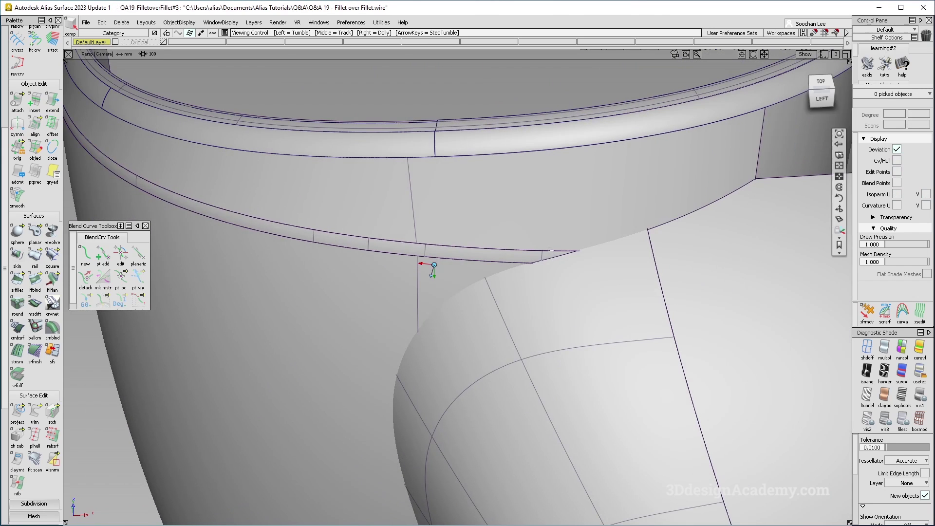
Delete the narrow fillet strip between body and upper band, and untrim the surfaces it joined
{"action": "left_click_drag", "start_coordinate": [532, 260], "coordinate": [532, 232], "text": "alt+shift"}
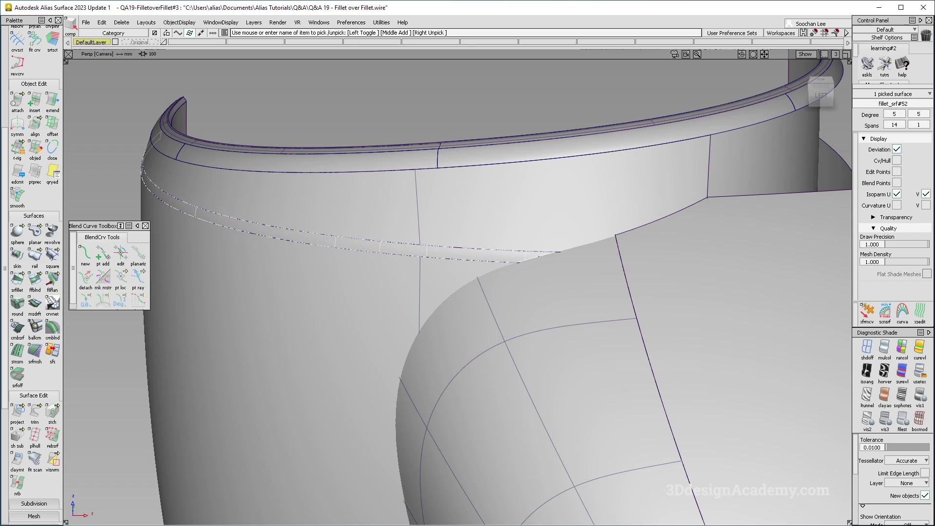
{"action": "mouse_move", "coordinate": [413, 255]}
{"action": "left_mouse_down", "text": "alt+shift"}
{"action": "mouse_move", "coordinate": [428, 265]}
{"action": "mouse_move", "coordinate": [411, 290]}
{"action": "mouse_move", "coordinate": [422, 264]}
{"action": "left_mouse_up", "text": "alt+shift"}
{"action": "left_click_drag", "start_coordinate": [500, 148], "coordinate": [418, 230], "text": "ctrl+shift"}
{"action": "left_click", "coordinate": [418, 230]}
{"action": "left_click", "coordinate": [35, 411]}
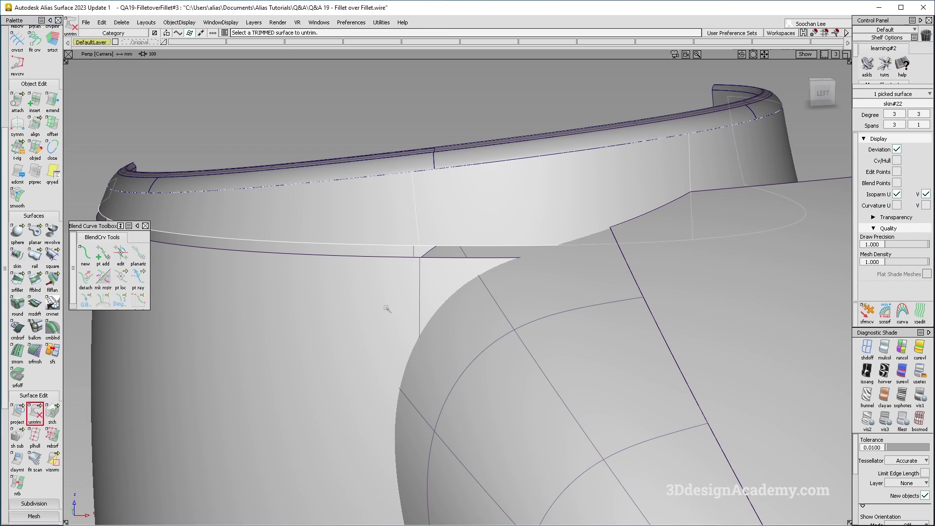
{"action": "left_click", "coordinate": [441, 234]}
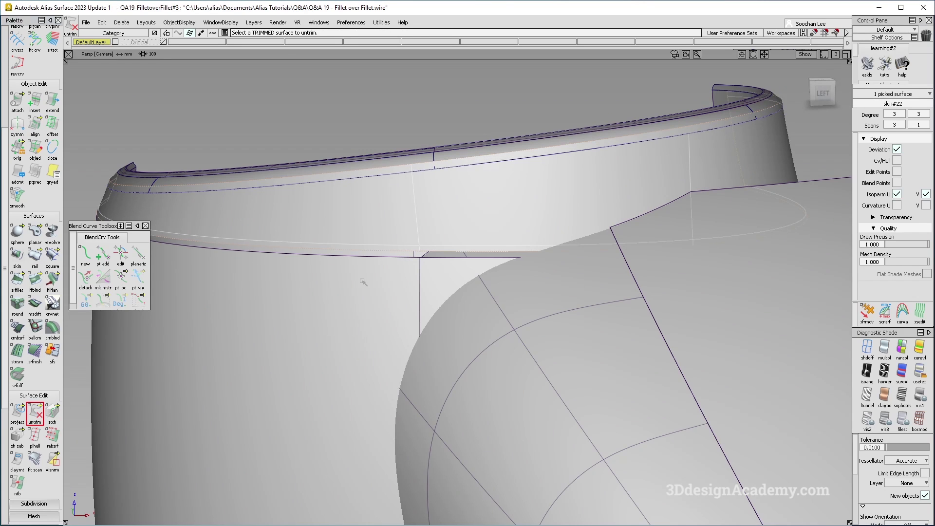
{"action": "left_click_drag", "start_coordinate": [391, 350], "coordinate": [393, 302], "text": "ctrl+shift"}
Turn shading off and measure the curve-to-curve deviation between the curves along the lower edge of the upper band
{"action": "mouse_move", "coordinate": [474, 326]}
{"action": "left_mouse_down", "text": "ctrl+shift"}
{"action": "mouse_move", "coordinate": [390, 215]}
{"action": "mouse_move", "coordinate": [431, 263]}
{"action": "left_mouse_up", "text": "ctrl+shift"}
{"action": "right_click_drag", "start_coordinate": [433, 265], "coordinate": [410, 263], "text": "alt+shift"}
{"action": "left_click_drag", "start_coordinate": [410, 263], "coordinate": [409, 270], "text": "alt+shift"}
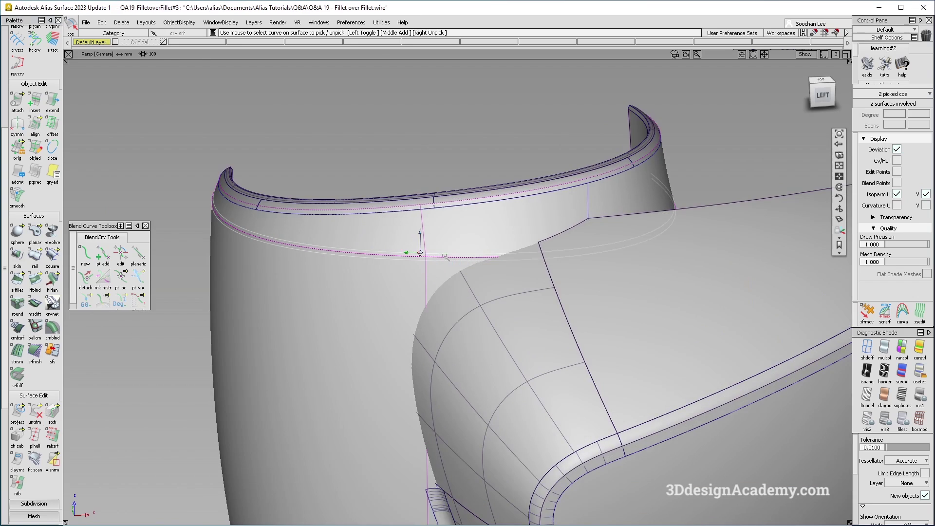
{"action": "right_click_drag", "start_coordinate": [445, 257], "coordinate": [447, 248], "text": "alt+shift"}
{"action": "left_click_drag", "start_coordinate": [384, 317], "coordinate": [343, 191], "text": "ctrl+shift"}
{"action": "scroll", "coordinate": [18, 436], "scroll_direction": "down", "scroll_amount": 6}
{"action": "left_click_drag", "start_coordinate": [22, 414], "coordinate": [73, 414]}
{"action": "left_click", "coordinate": [870, 351]}
{"action": "mouse_move", "coordinate": [361, 263]}
{"action": "left_mouse_down", "text": "alt+shift"}
{"action": "mouse_move", "coordinate": [357, 284]}
{"action": "mouse_move", "coordinate": [373, 279]}
{"action": "mouse_move", "coordinate": [427, 310]}
{"action": "left_mouse_up", "text": "alt+shift"}
{"action": "left_click", "coordinate": [357, 249]}
{"action": "left_click", "coordinate": [345, 264]}
Turn multi-color shading back on and delete the leftover curves on surface along the upper band's lower edge
{"action": "left_click_drag", "start_coordinate": [510, 315], "coordinate": [425, 199], "text": "ctrl+shift"}
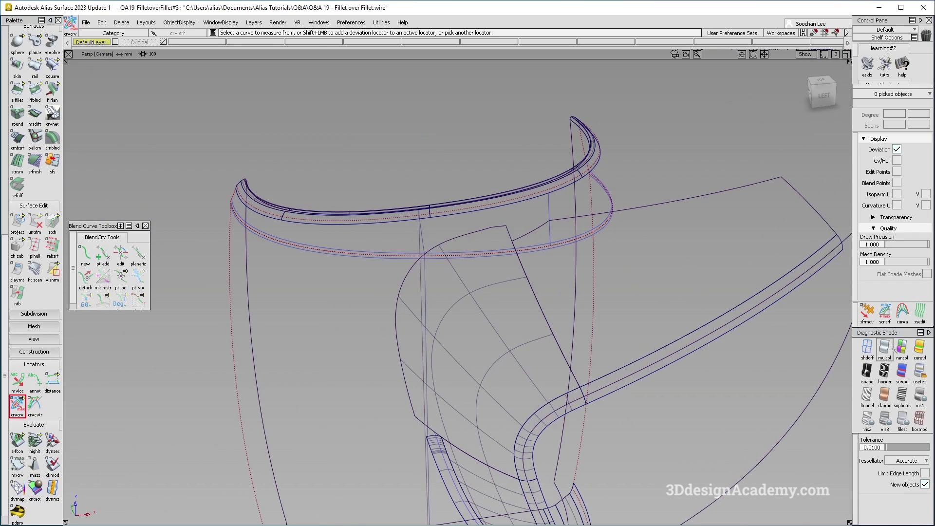
{"action": "left_click", "coordinate": [885, 347]}
{"action": "left_click_drag", "start_coordinate": [380, 239], "coordinate": [400, 268]}
{"action": "key", "text": "Delete"}
{"action": "key", "text": "Return"}
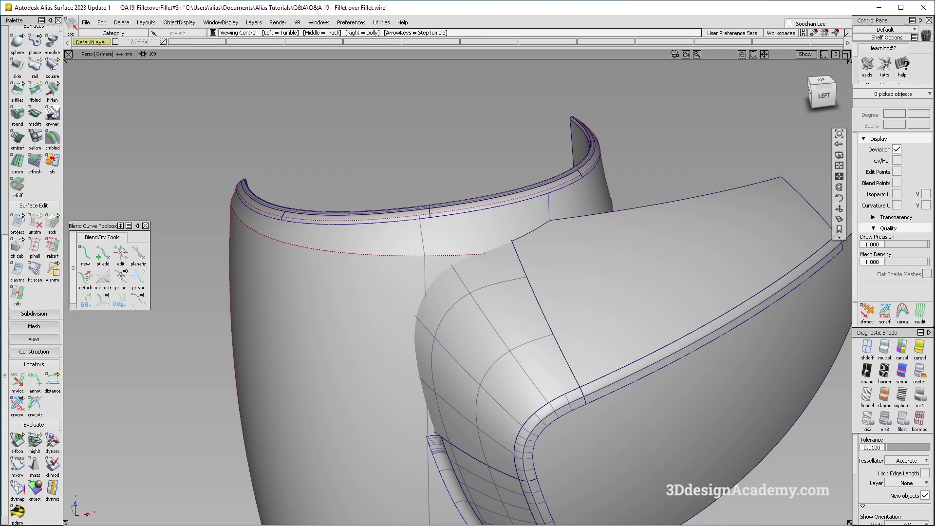
Intersect the body surface with the upper band surface
{"action": "right_click_drag", "start_coordinate": [495, 258], "coordinate": [501, 225], "text": "alt+shift"}
{"action": "left_click_drag", "start_coordinate": [388, 394], "coordinate": [316, 220], "text": "ctrl+shift"}
{"action": "left_click_drag", "start_coordinate": [18, 220], "coordinate": [52, 221]}
{"action": "key", "text": "space"}
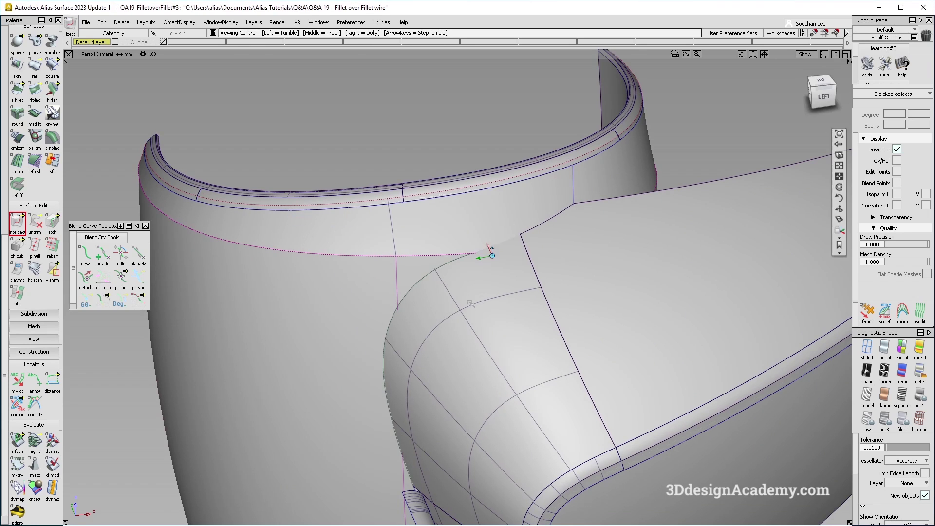
Draw a straight edit-point curve from the end of the body-band intersection to the edge between corner surface and arm
{"action": "left_click_drag", "start_coordinate": [491, 253], "coordinate": [481, 384], "text": "alt+shift"}
{"action": "scroll", "coordinate": [35, 136], "scroll_direction": "up", "scroll_amount": 10}
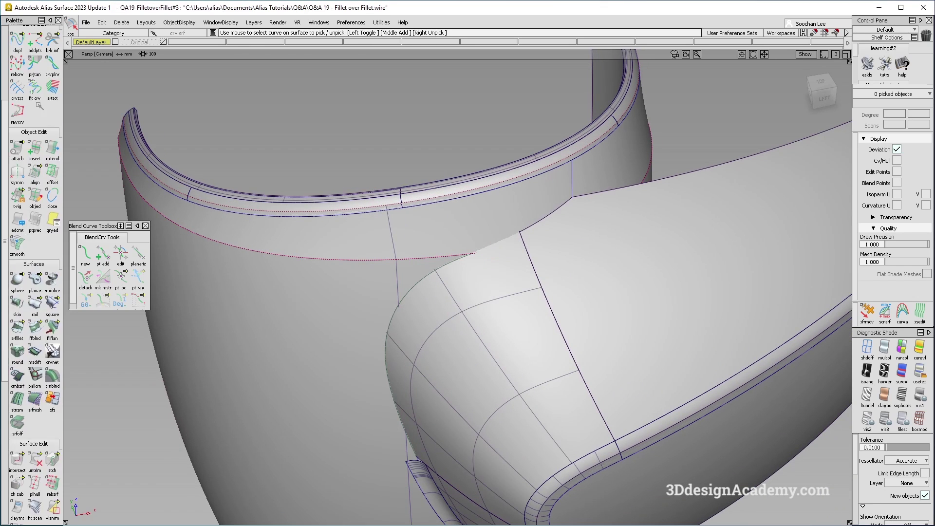
{"action": "left_click_drag", "start_coordinate": [35, 55], "coordinate": [70, 55]}
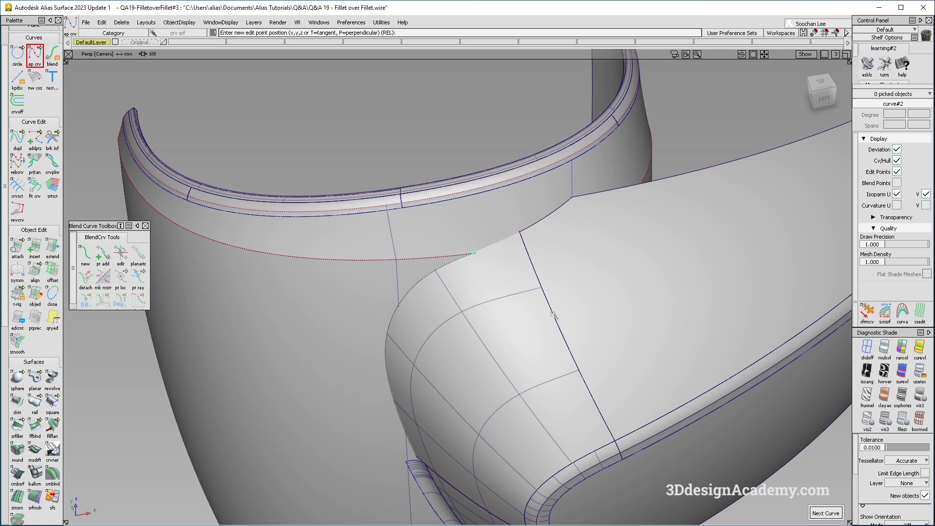
{"action": "left_click_drag", "start_coordinate": [553, 314], "coordinate": [504, 274], "text": "alt+shift"}
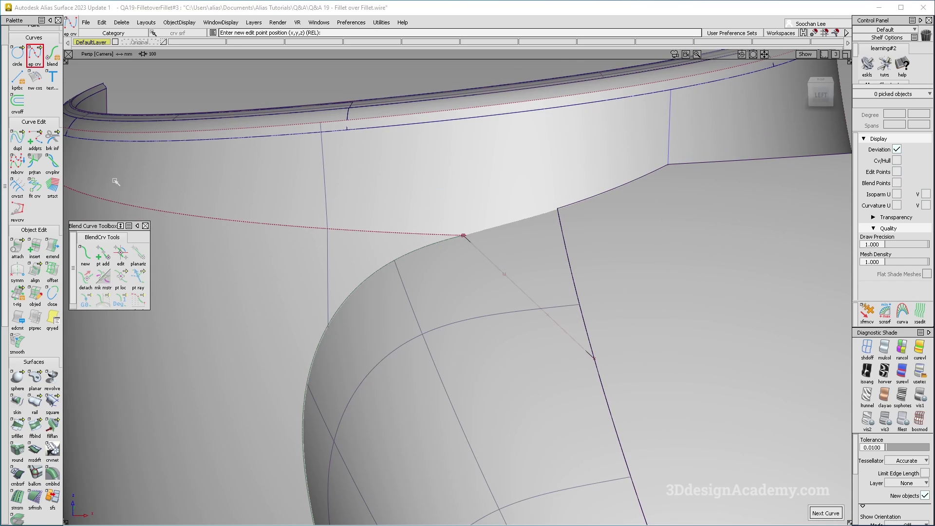
{"action": "left_click_drag", "start_coordinate": [502, 297], "coordinate": [506, 345], "text": "alt+shift"}
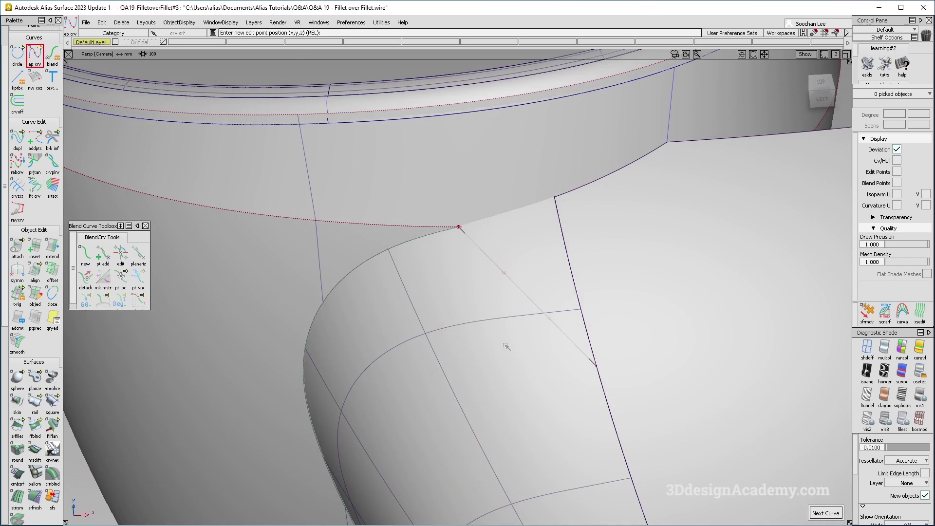
Project the straight curve onto the rounded corner surface as a curve on surface, using the view direction
{"action": "scroll", "coordinate": [37, 438], "scroll_direction": "down", "scroll_amount": 4}
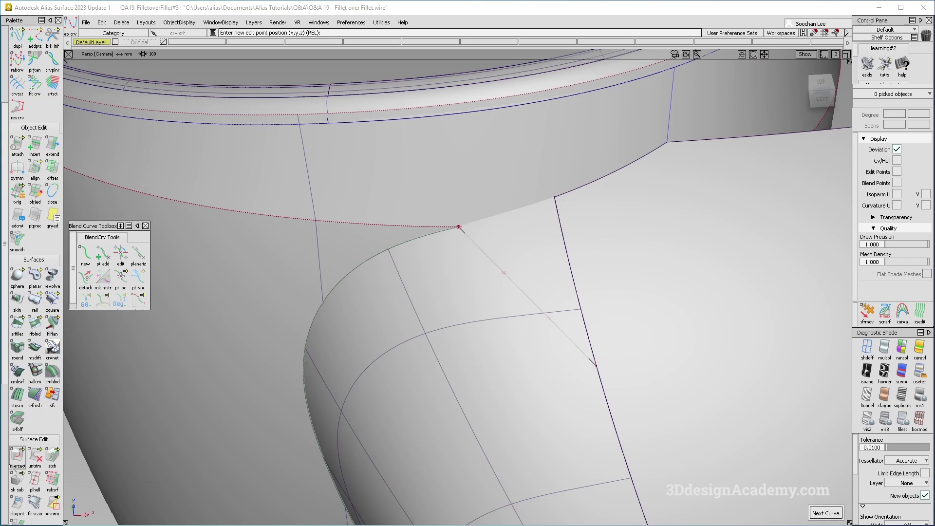
{"action": "left_click_drag", "start_coordinate": [18, 458], "coordinate": [38, 456]}
{"action": "left_click", "coordinate": [541, 324]}
{"action": "left_click", "coordinate": [542, 312]}
{"action": "left_click_drag", "start_coordinate": [525, 349], "coordinate": [493, 269], "text": "alt+shift"}
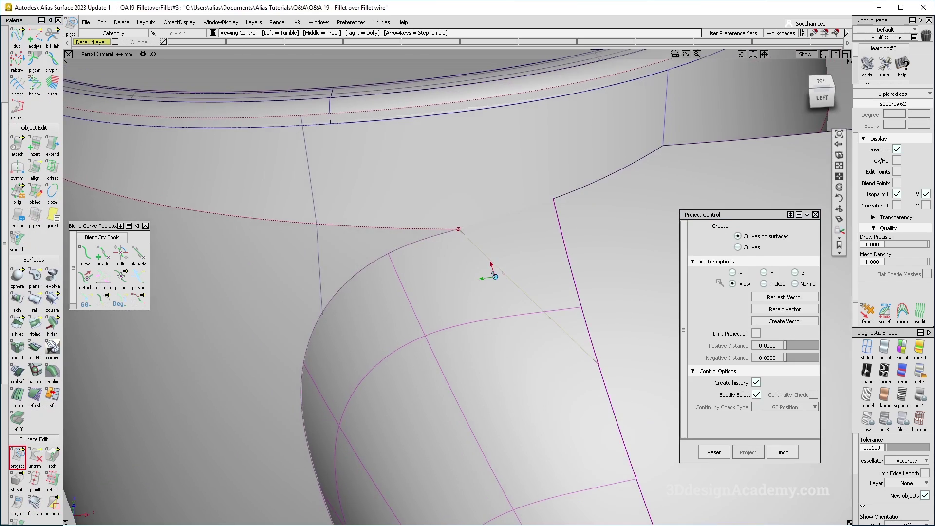
{"action": "left_click_drag", "start_coordinate": [512, 374], "coordinate": [502, 245], "text": "ctrl+shift"}
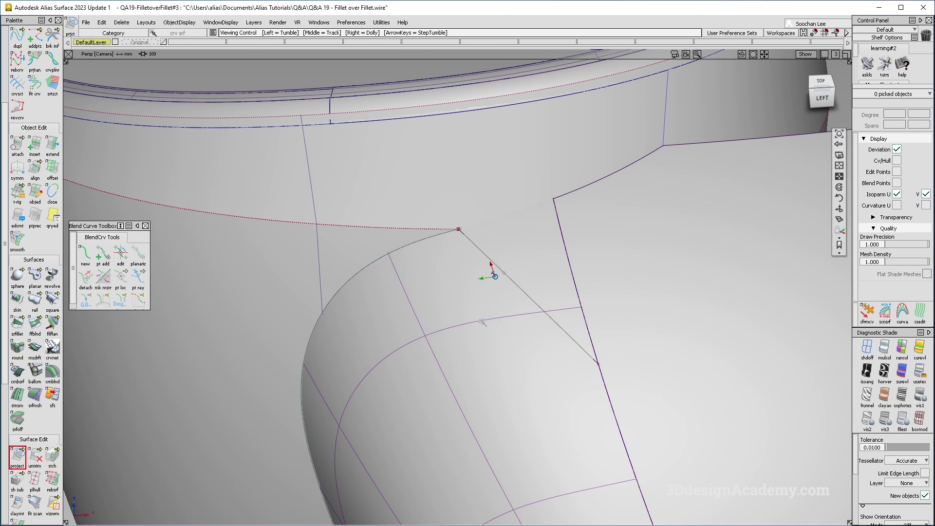
{"action": "right_click_drag", "start_coordinate": [483, 321], "coordinate": [428, 312], "text": "alt+shift"}
{"action": "left_click_drag", "start_coordinate": [428, 311], "coordinate": [503, 297], "text": "alt+shift"}
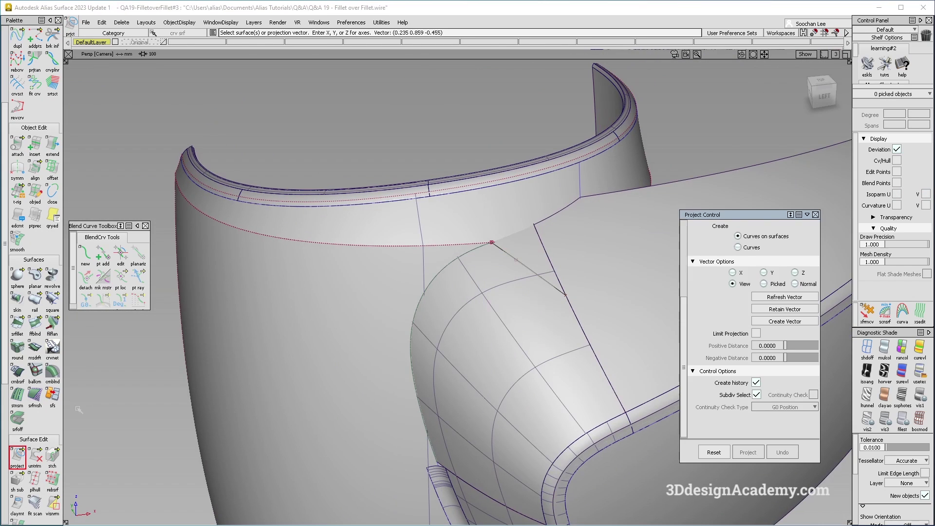
Divide the rounded corner surface along the projected line
{"action": "left_click", "coordinate": [53, 457]}
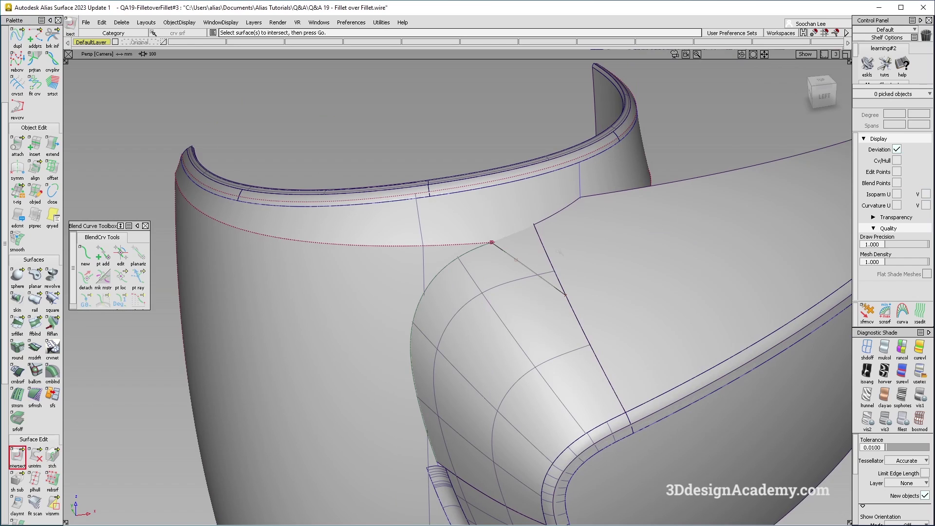
{"action": "left_click", "coordinate": [516, 319]}
{"action": "left_click_drag", "start_coordinate": [35, 457], "coordinate": [54, 457]}
{"action": "left_click", "coordinate": [539, 250]}
{"action": "left_click", "coordinate": [833, 515]}
{"action": "left_click_drag", "start_coordinate": [648, 358], "coordinate": [539, 339], "text": "alt+shift"}
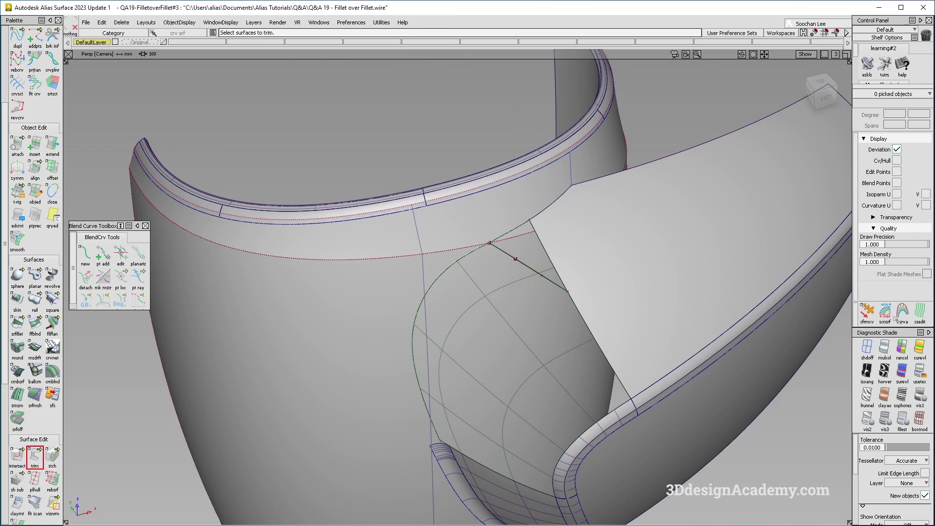
Delete the leftover picked beside the upper band's lower edge, and reapply multi-color shading to the model
{"action": "key", "text": "grave"}
{"action": "left_click_drag", "start_coordinate": [493, 283], "coordinate": [428, 313], "text": "ctrl+shift"}
{"action": "left_click_drag", "start_coordinate": [497, 200], "coordinate": [486, 215]}
{"action": "key", "text": "Delete"}
{"action": "left_click", "coordinate": [884, 350]}
{"action": "left_click_drag", "start_coordinate": [341, 266], "coordinate": [323, 223], "text": "alt+shift"}
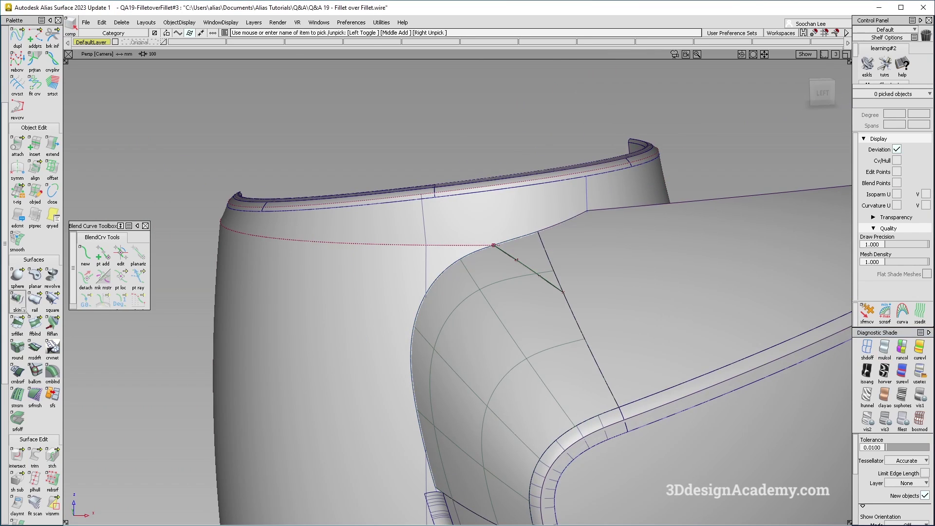
{"action": "left_click_drag", "start_coordinate": [376, 296], "coordinate": [378, 333], "text": "alt+shift"}
Trim the upper band surface at its intersections with the body and arm, keeping the region above
{"action": "left_click", "coordinate": [532, 203]}
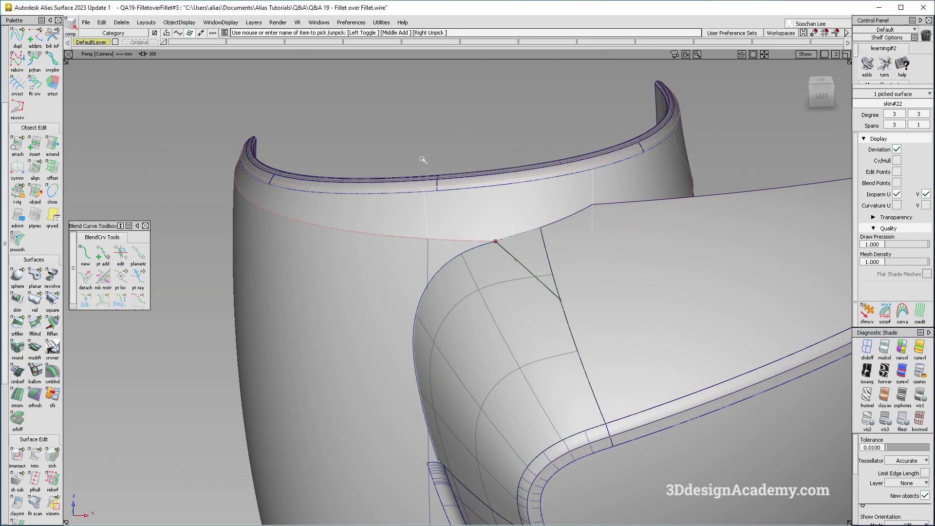
{"action": "left_click", "coordinate": [35, 455]}
{"action": "left_click", "coordinate": [549, 207]}
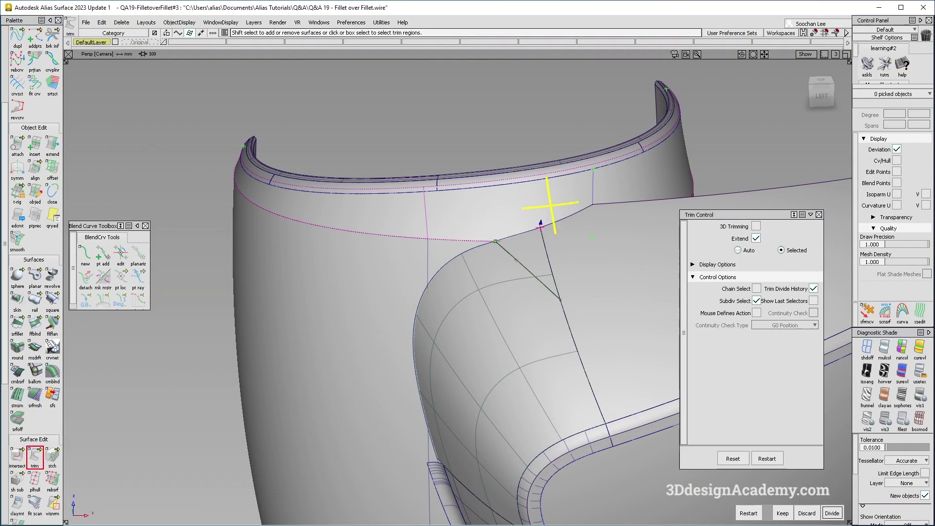
{"action": "left_click", "coordinate": [779, 513]}
Try to trim the body surface, keeping the region outside the arm junction
{"action": "left_click_drag", "start_coordinate": [438, 341], "coordinate": [426, 447], "text": "alt+shift"}
{"action": "left_click_drag", "start_coordinate": [383, 329], "coordinate": [520, 423], "text": "alt+shift"}
{"action": "left_click_drag", "start_coordinate": [481, 253], "coordinate": [473, 343], "text": "alt+shift"}
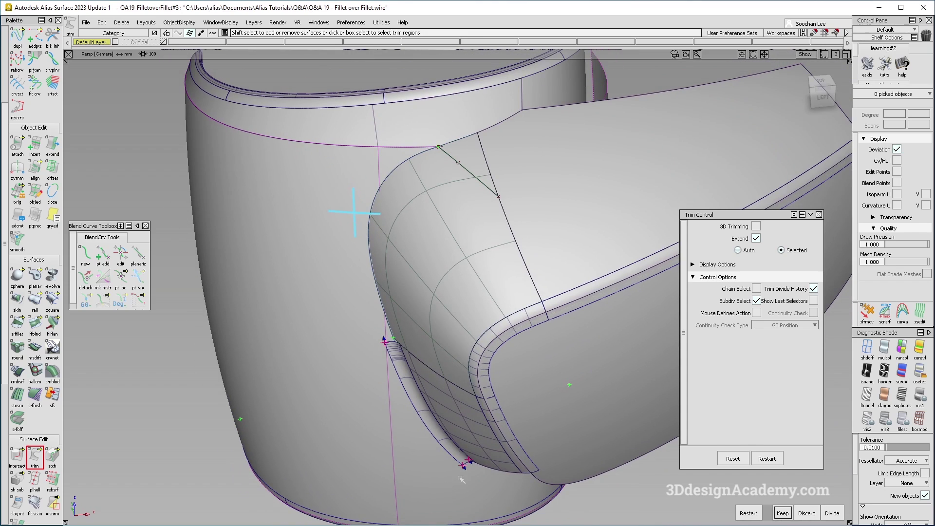
{"action": "key", "text": "alt+shift"}
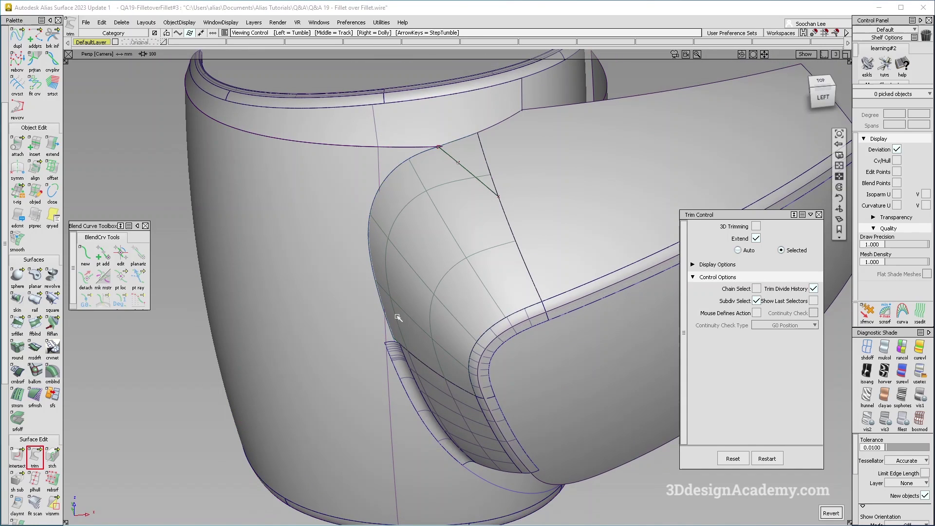
{"action": "left_click_drag", "start_coordinate": [418, 344], "coordinate": [468, 338], "text": "alt+shift"}
Undo the body surface trim
{"action": "key", "text": "ctrl+z"}
{"action": "key", "text": "ctrl+z"}
{"action": "key", "text": "ctrl+z"}
{"action": "key", "text": "ctrl+z"}
{"action": "key", "text": "ctrl+z"}
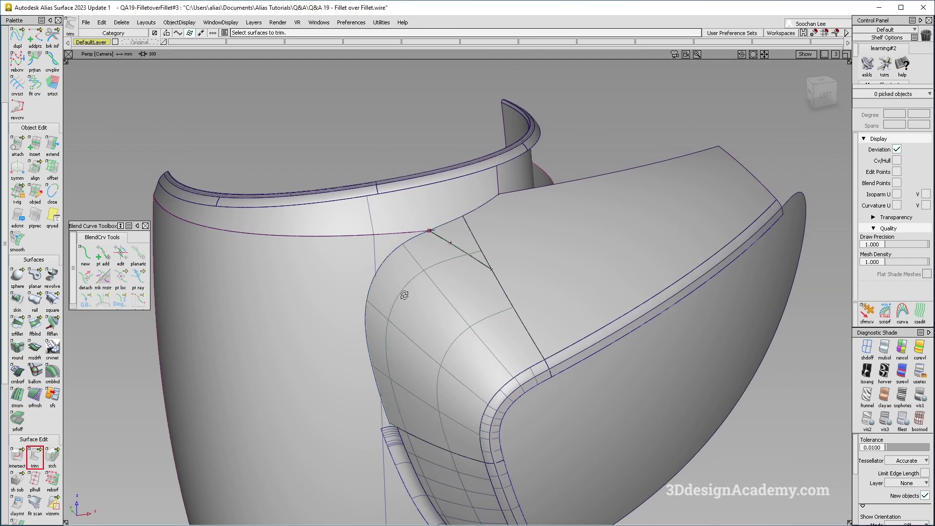
Start a surface fillet with Variable Fillets, Explicit Control and Modify Range turned off
{"action": "left_click_drag", "start_coordinate": [394, 358], "coordinate": [350, 192], "text": "ctrl+shift"}
{"action": "left_click", "coordinate": [19, 324]}
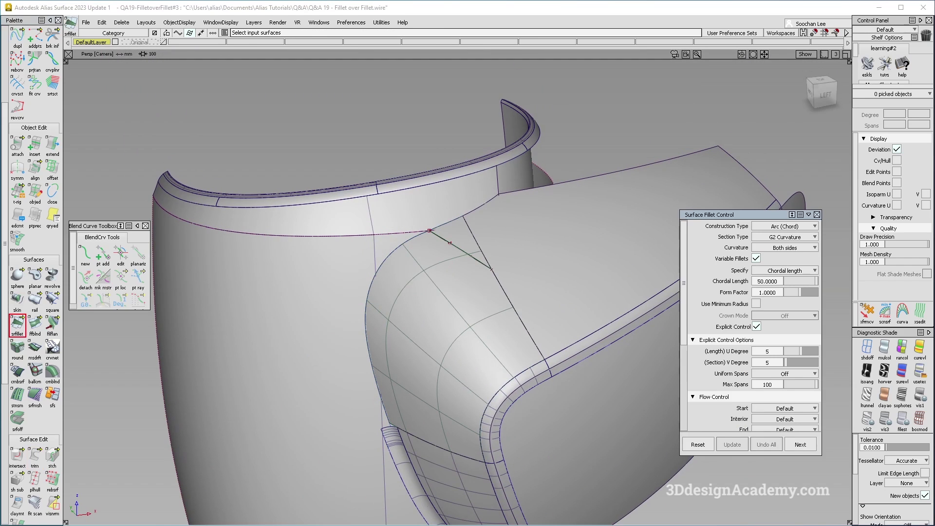
{"action": "left_click_drag", "start_coordinate": [822, 93], "coordinate": [828, 91]}
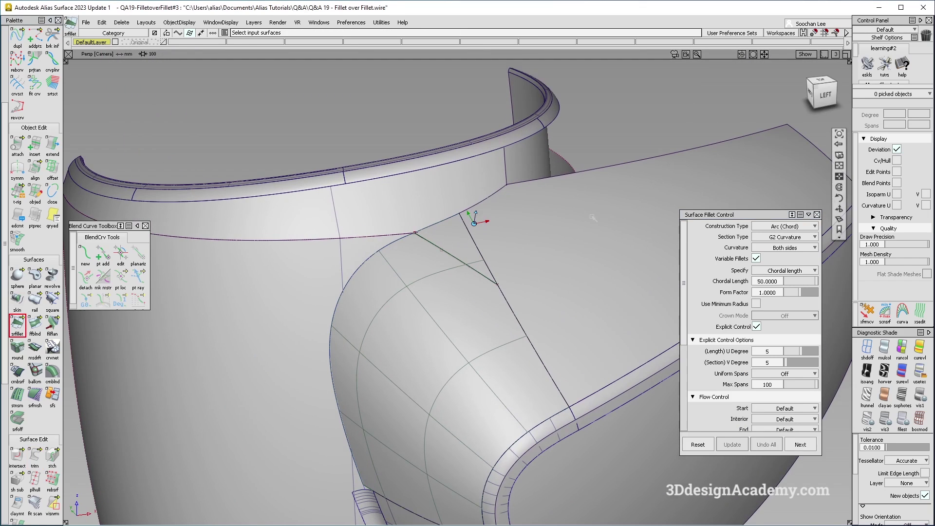
{"action": "left_click", "coordinate": [756, 259]}
{"action": "left_click", "coordinate": [757, 327]}
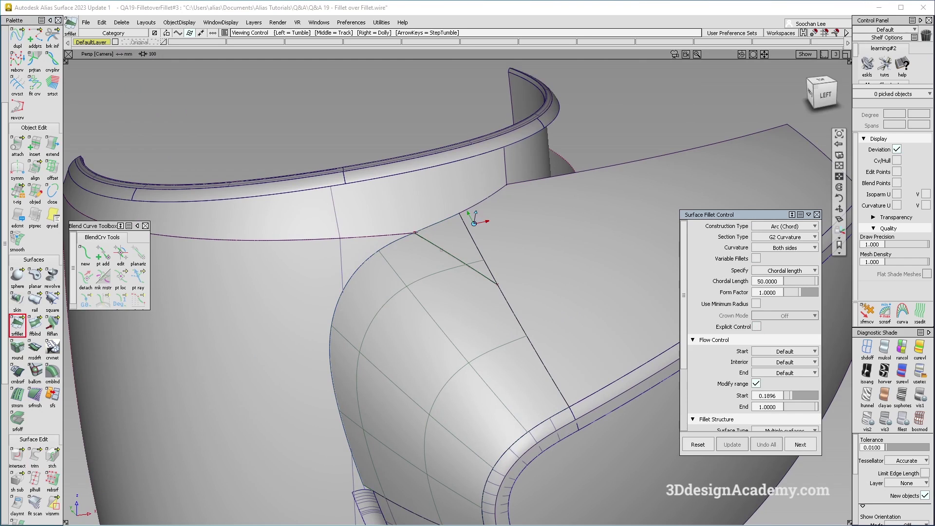
{"action": "left_click", "coordinate": [756, 384]}
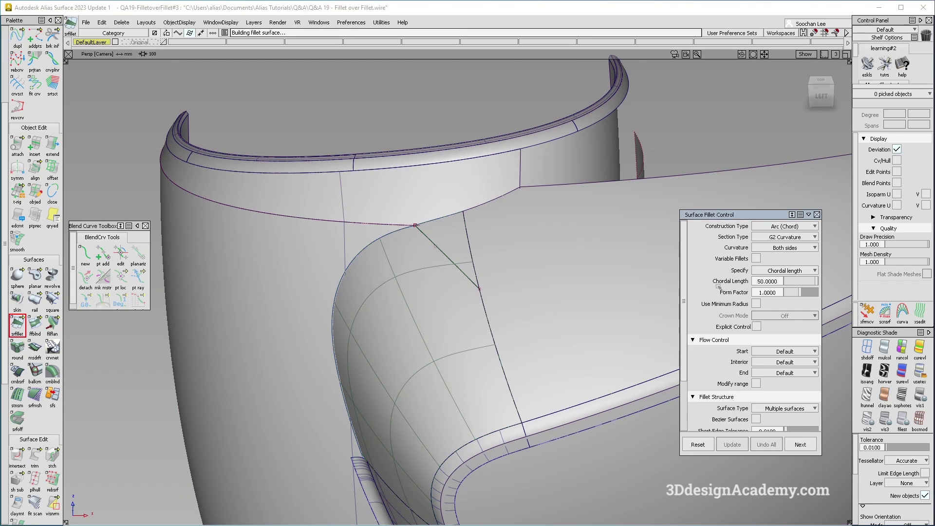
Reset the surface fillet options, and set the construction type to Arc (Chord) and the section type to G2 Curvature
{"action": "left_click", "coordinate": [698, 444]}
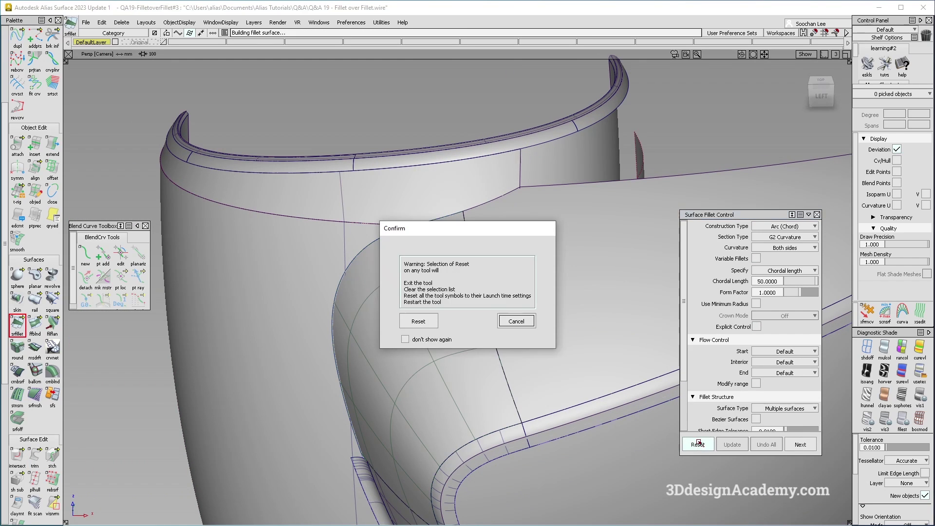
{"action": "left_click", "coordinate": [427, 319]}
{"action": "left_click", "coordinate": [785, 227]}
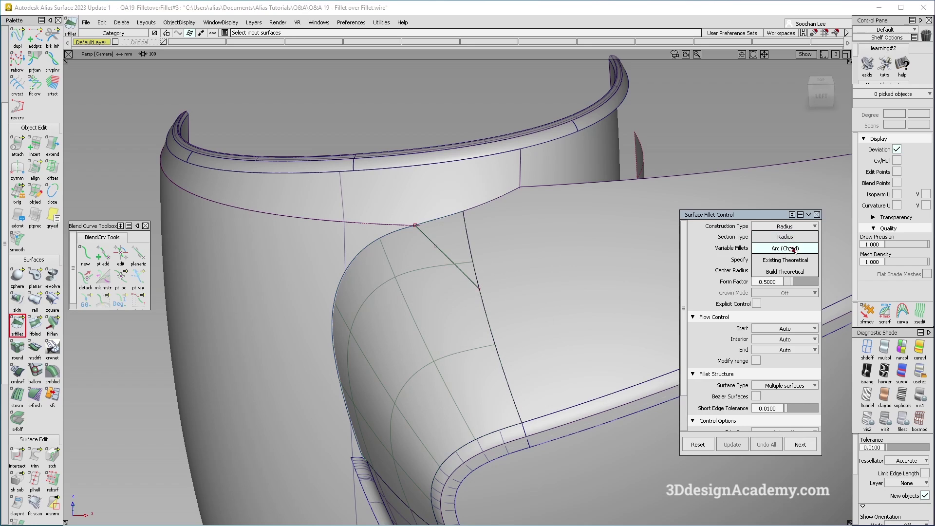
{"action": "left_click", "coordinate": [795, 238]}
{"action": "left_click", "coordinate": [794, 237]}
{"action": "left_click", "coordinate": [794, 283]}
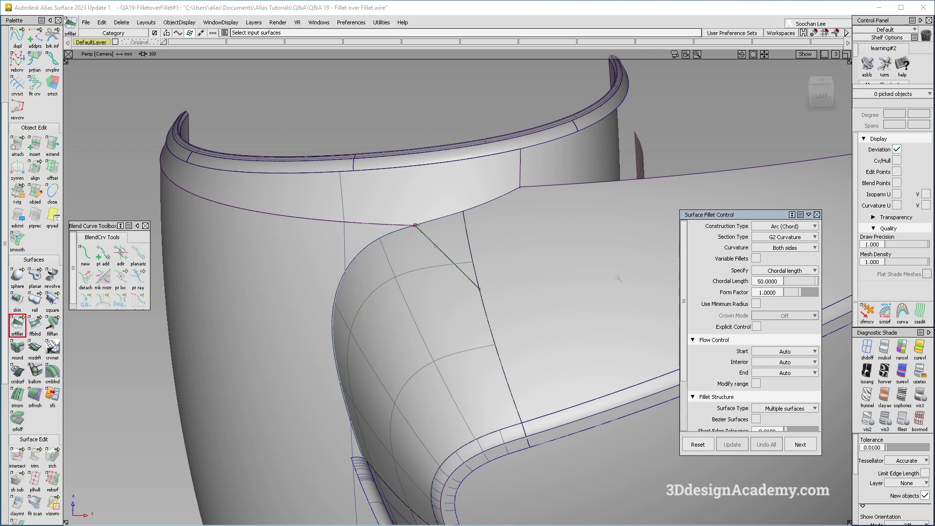
Set the fillet's start, interior and end flow control to Default
{"action": "left_click", "coordinate": [790, 350]}
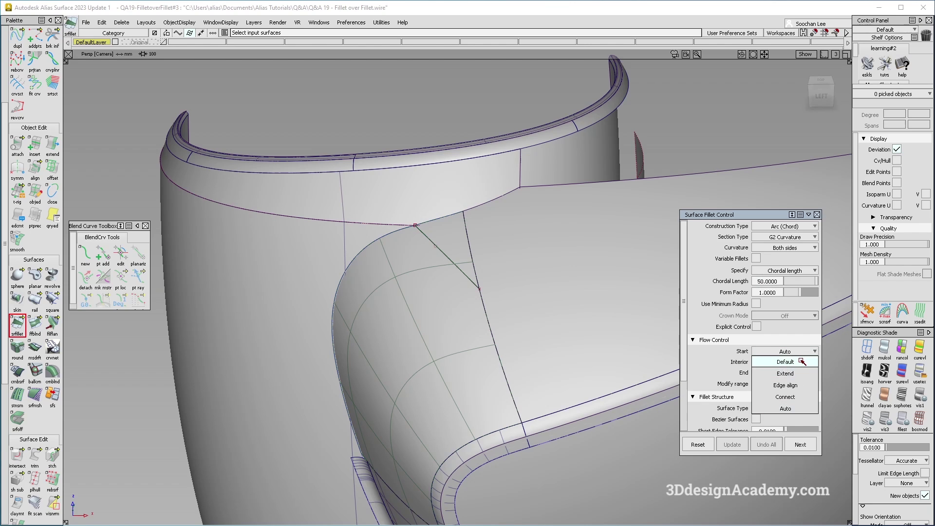
{"action": "left_click", "coordinate": [785, 362]}
{"action": "left_click", "coordinate": [785, 362]}
{"action": "left_click", "coordinate": [785, 373]}
{"action": "left_click", "coordinate": [785, 372]}
{"action": "left_click", "coordinate": [802, 383]}
Build a fillet with chordal length 50 between the upper band and the arm, with its end flow set to Extend
{"action": "left_click_drag", "start_coordinate": [682, 234], "coordinate": [470, 224], "text": "alt+shift"}
{"action": "left_click", "coordinate": [556, 163]}
{"action": "left_click", "coordinate": [558, 193]}
{"action": "left_click_drag", "start_coordinate": [462, 211], "coordinate": [477, 217], "text": "alt+shift"}
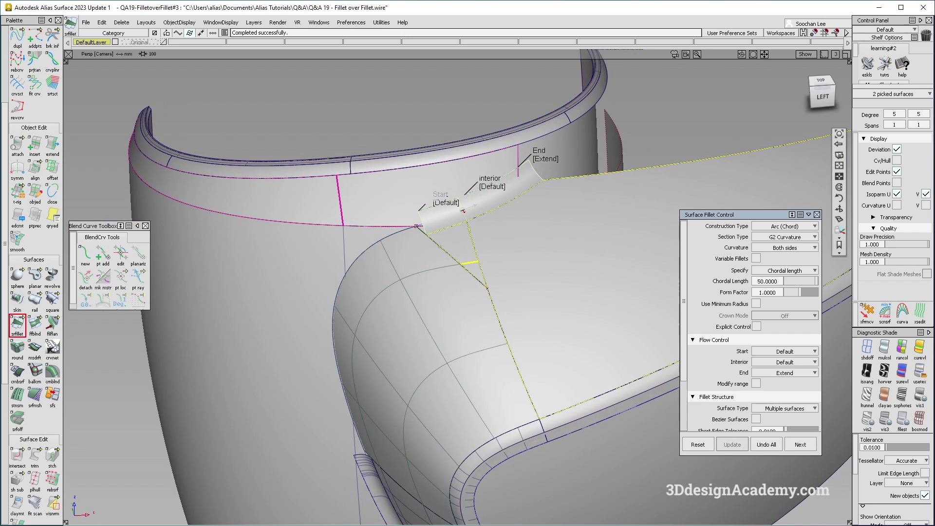
Change the fillet's start flow to Edge Align and inspect its start at the corner
{"action": "left_click", "coordinate": [451, 204]}
{"action": "left_click", "coordinate": [452, 203]}
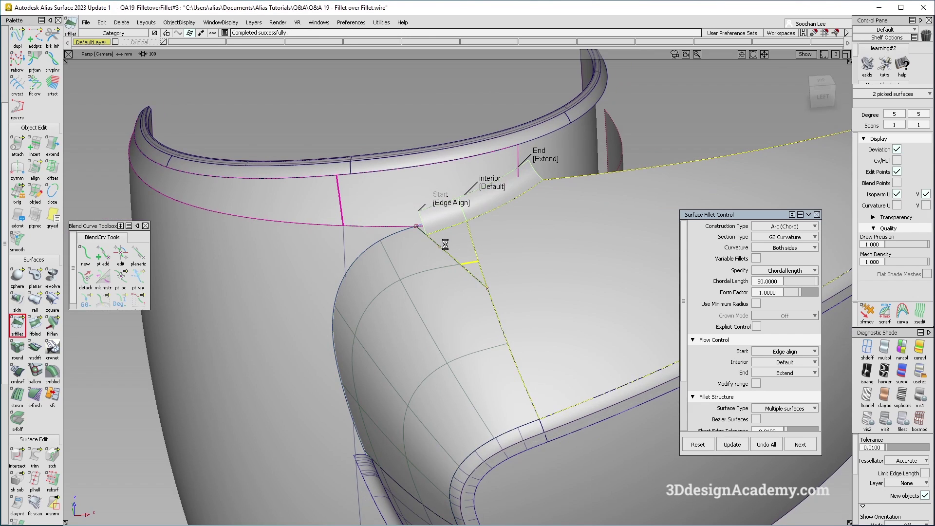
{"action": "right_click_drag", "start_coordinate": [418, 230], "coordinate": [464, 272], "text": "alt+shift"}
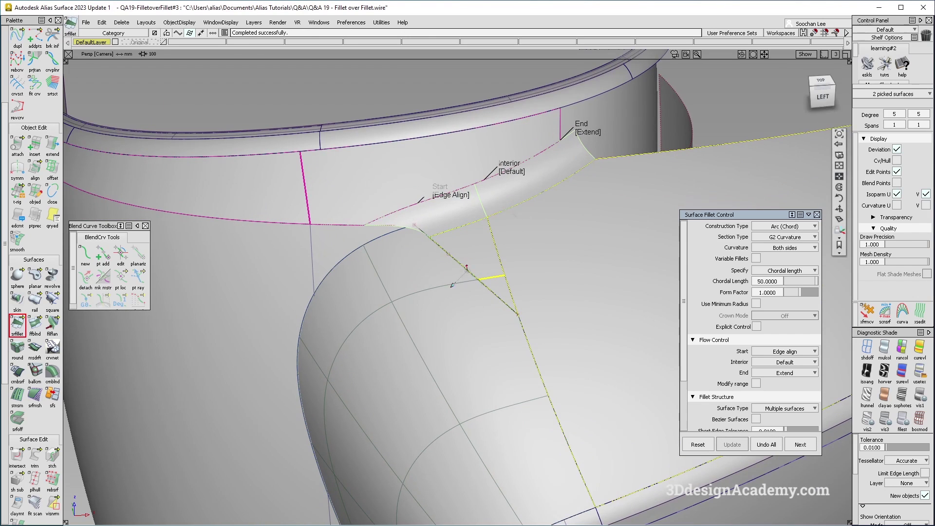
{"action": "right_click_drag", "start_coordinate": [428, 231], "coordinate": [476, 221], "text": "alt+shift"}
{"action": "left_click_drag", "start_coordinate": [476, 221], "coordinate": [456, 242], "text": "alt+shift"}
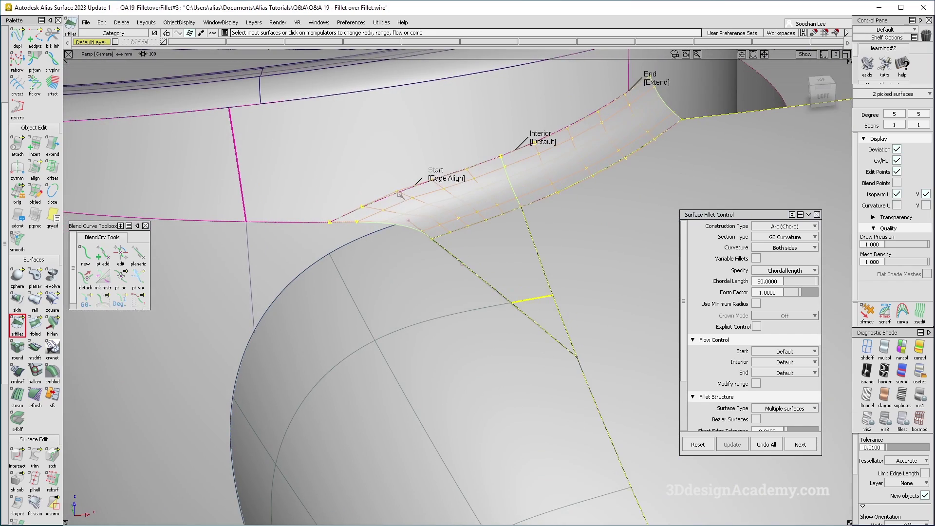
Turn on Bezier Surfaces for the fillet, and reapply Edge Align at its start and Extend at its end
{"action": "left_click_drag", "start_coordinate": [384, 212], "coordinate": [384, 216], "text": "alt+shift"}
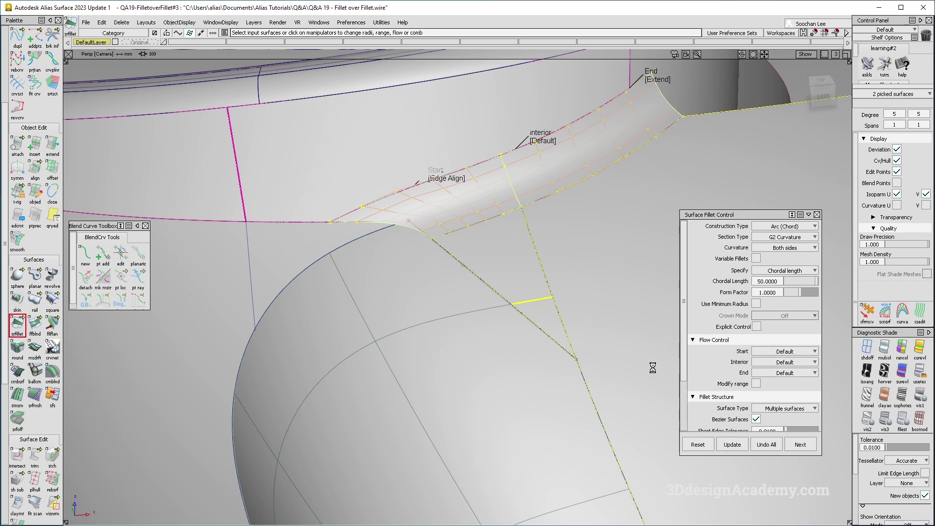
{"action": "left_click", "coordinate": [756, 419]}
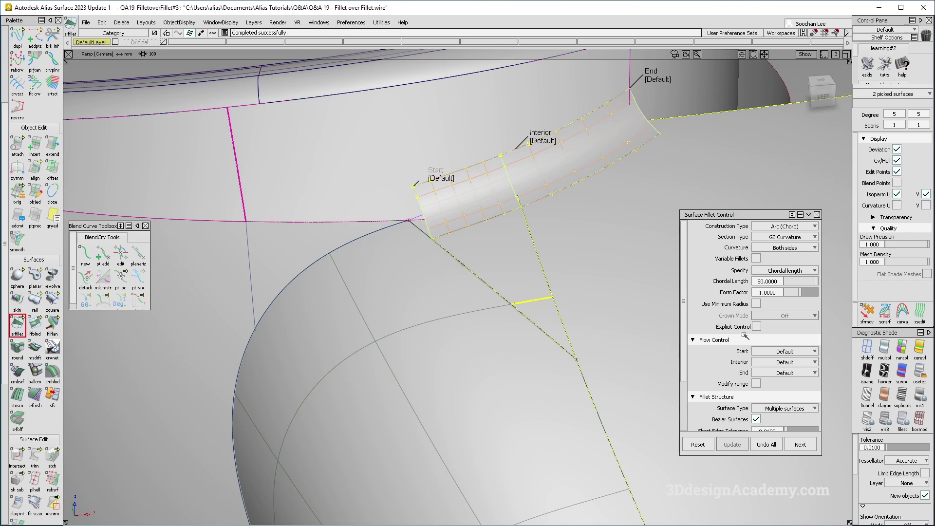
{"action": "left_click", "coordinate": [451, 180]}
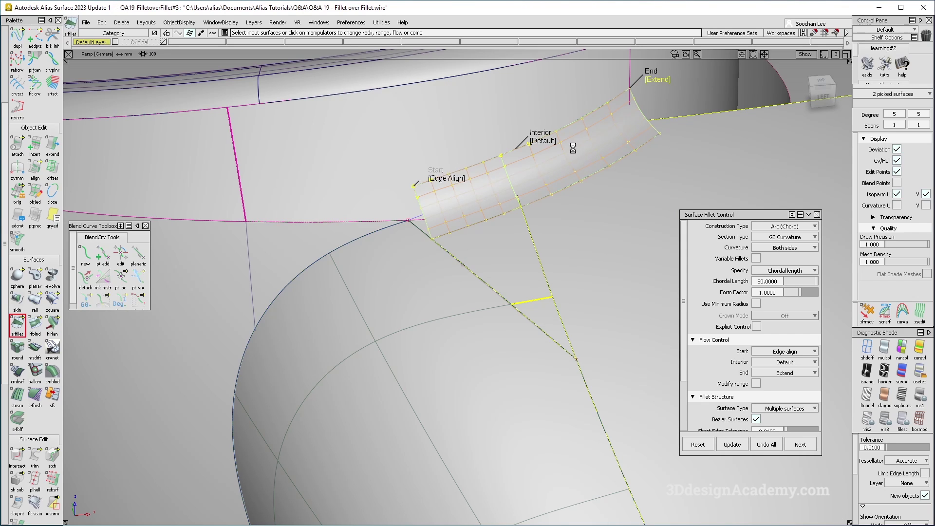
Try Connect and Auto as the fillet's interior flow, and return it to Default
{"action": "left_click", "coordinate": [552, 142]}
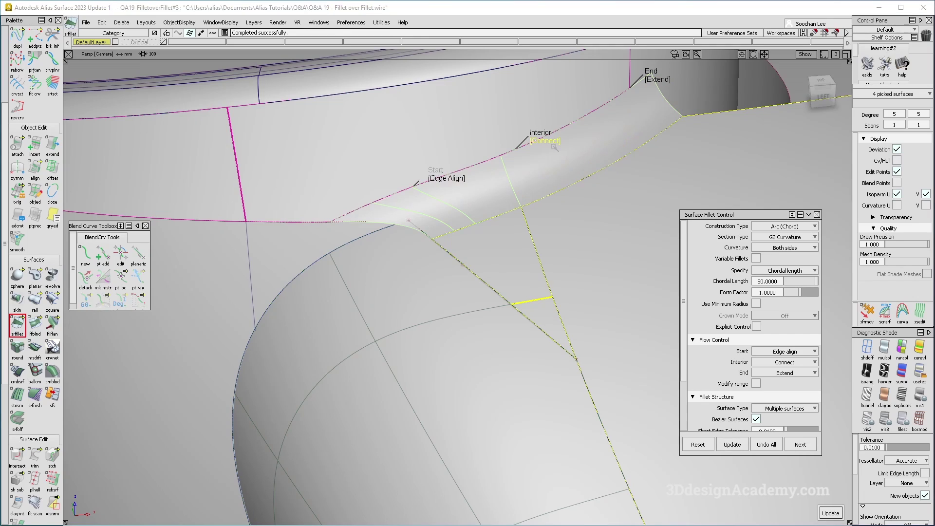
{"action": "left_click", "coordinate": [551, 142]}
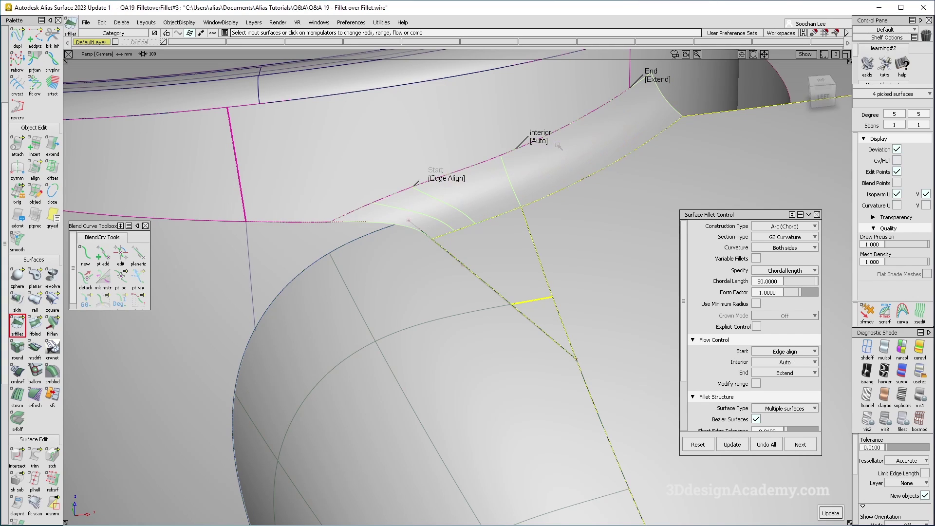
{"action": "left_click", "coordinate": [556, 143]}
{"action": "mouse_move", "coordinate": [543, 200]}
{"action": "left_mouse_down", "text": "alt+shift"}
{"action": "mouse_move", "coordinate": [471, 243]}
{"action": "mouse_move", "coordinate": [523, 234]}
{"action": "mouse_move", "coordinate": [532, 185]}
{"action": "left_mouse_up", "text": "alt+shift"}
{"action": "left_click", "coordinate": [561, 144]}
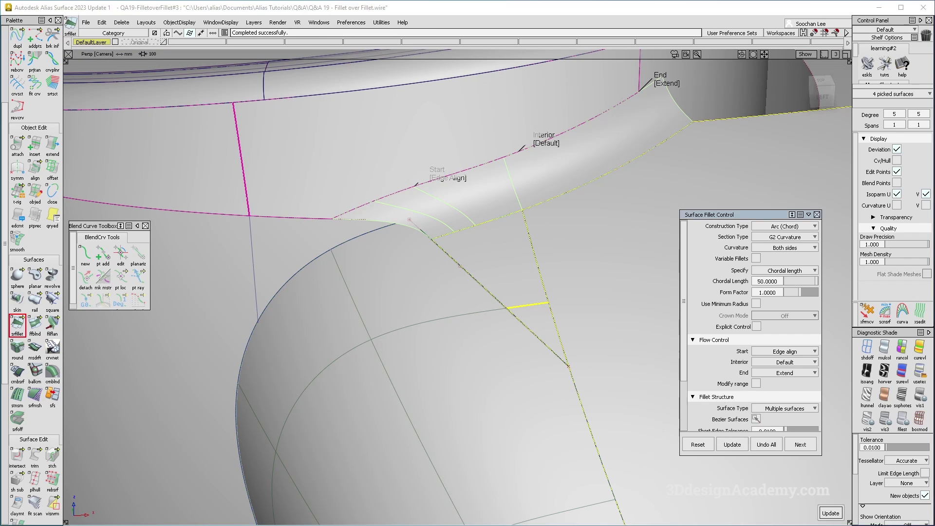
Accept the fillet between the upper band and the arm, and inspect the junction
{"action": "mouse_move", "coordinate": [377, 247]}
{"action": "left_mouse_down", "text": "alt+shift"}
{"action": "mouse_move", "coordinate": [555, 206]}
{"action": "mouse_move", "coordinate": [417, 213]}
{"action": "mouse_move", "coordinate": [352, 282]}
{"action": "left_mouse_up", "text": "alt+shift"}
{"action": "middle_click_drag", "start_coordinate": [351, 281], "coordinate": [392, 265], "text": "alt+shift"}
{"action": "right_click_drag", "start_coordinate": [392, 265], "coordinate": [341, 278], "text": "alt+shift"}
{"action": "left_click_drag", "start_coordinate": [341, 278], "coordinate": [348, 297], "text": "alt+shift"}
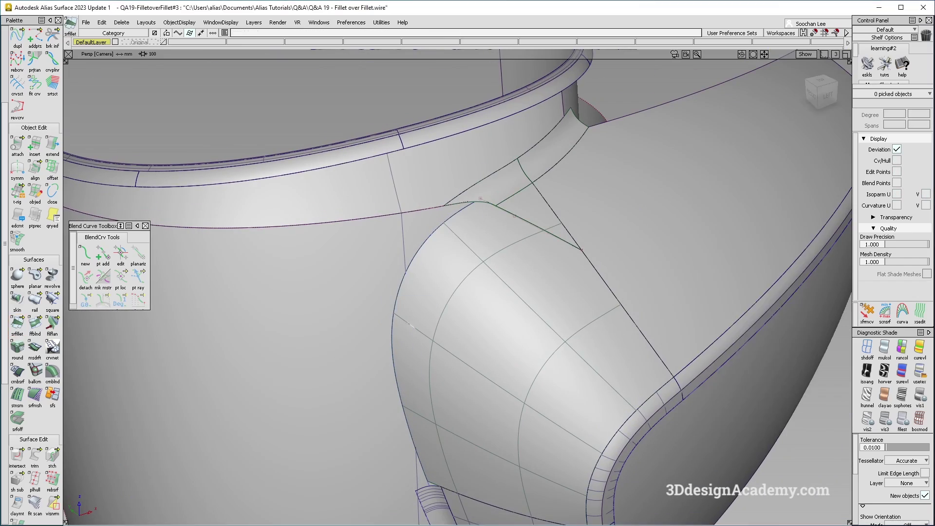
Build a G2 surface fillet with chordal length 50 between the body and the arm's rounded surface, using Default flow at its start
{"action": "left_click", "coordinate": [396, 290]}
{"action": "left_click", "coordinate": [487, 323]}
{"action": "left_click_drag", "start_coordinate": [487, 324], "coordinate": [239, 278], "text": "alt+shift"}
{"action": "left_click_drag", "start_coordinate": [399, 291], "coordinate": [594, 247], "text": "alt+shift"}
{"action": "left_click", "coordinate": [814, 352]}
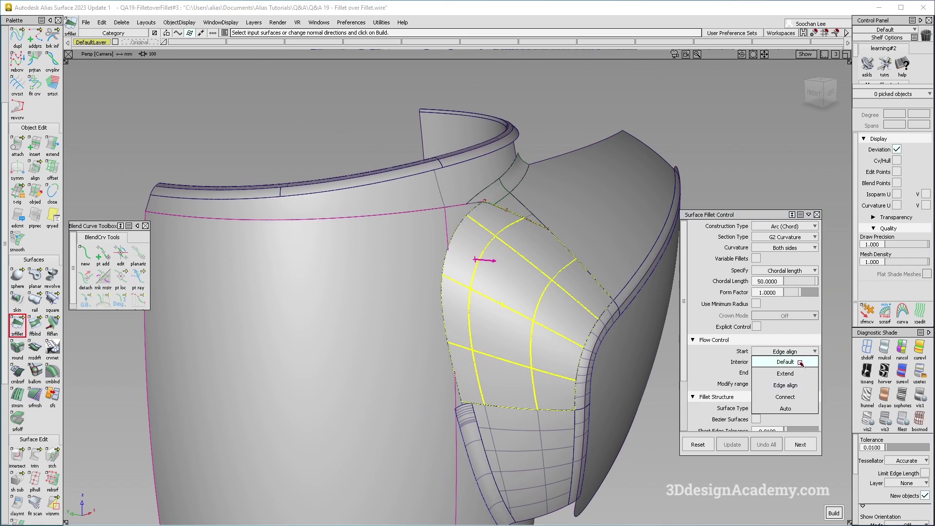
{"action": "left_click", "coordinate": [785, 363]}
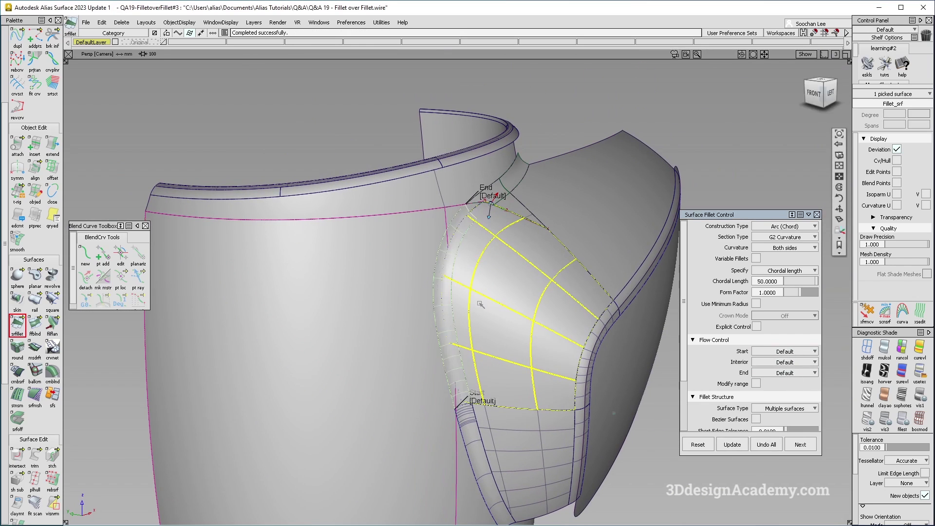
Inspect how the upper end of the body-to-arm fillet meets the band fillet at the corner, and clear the selection
{"action": "right_click_drag", "start_coordinate": [492, 234], "coordinate": [574, 233], "text": "alt+shift"}
{"action": "left_click_drag", "start_coordinate": [575, 233], "coordinate": [492, 254], "text": "alt+shift"}
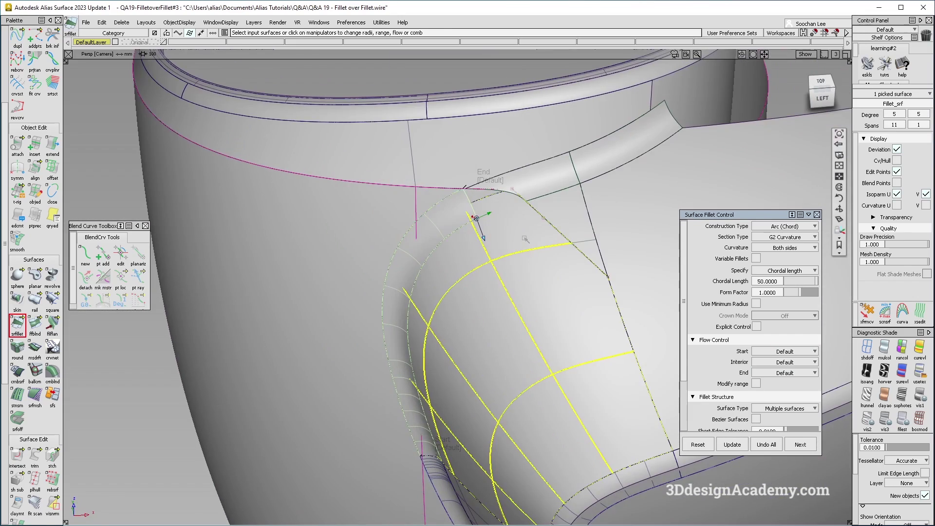
{"action": "right_click_drag", "start_coordinate": [487, 210], "coordinate": [569, 199], "text": "alt+shift"}
{"action": "left_click_drag", "start_coordinate": [569, 199], "coordinate": [448, 170], "text": "alt+shift"}
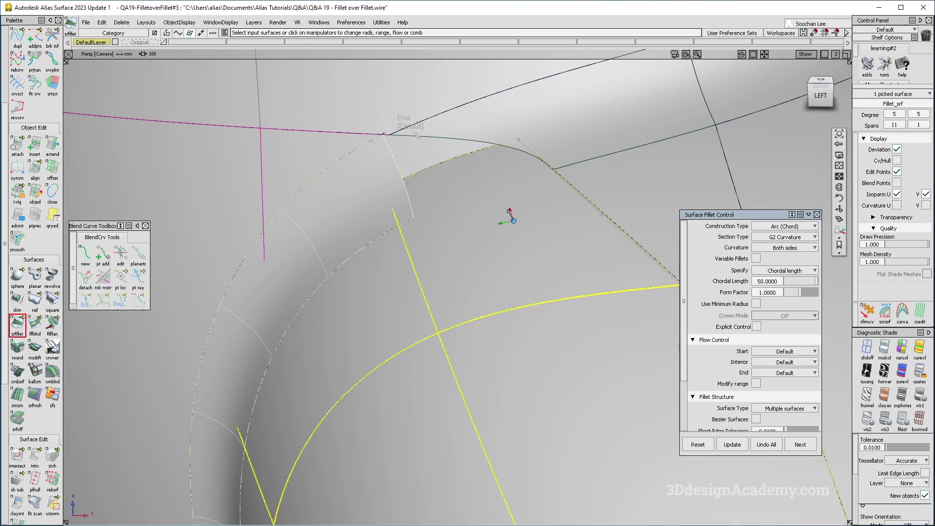
{"action": "right_click_drag", "start_coordinate": [508, 210], "coordinate": [438, 219], "text": "alt+shift"}
{"action": "left_click_drag", "start_coordinate": [438, 219], "coordinate": [511, 270], "text": "alt+shift"}
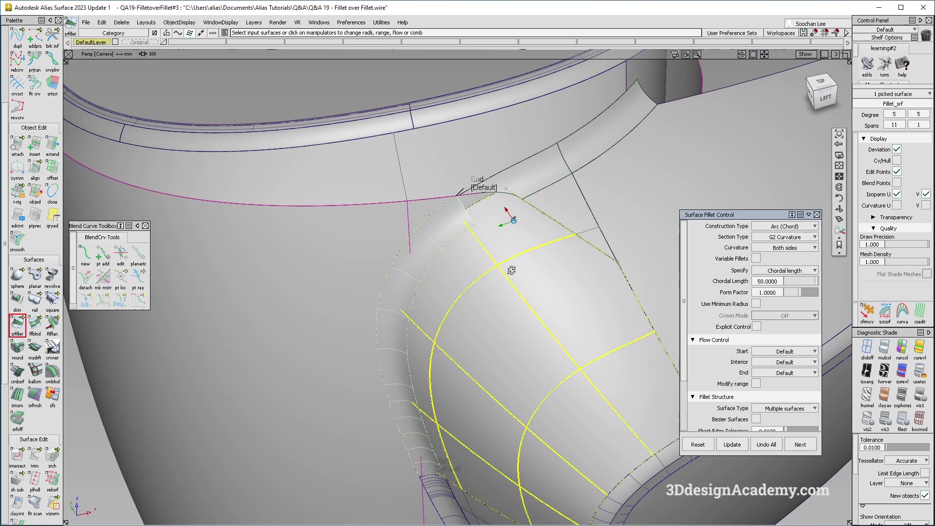
{"action": "right_click_drag", "start_coordinate": [454, 266], "coordinate": [502, 266], "text": "alt+shift"}
{"action": "left_click_drag", "start_coordinate": [502, 266], "coordinate": [479, 253], "text": "alt+shift"}
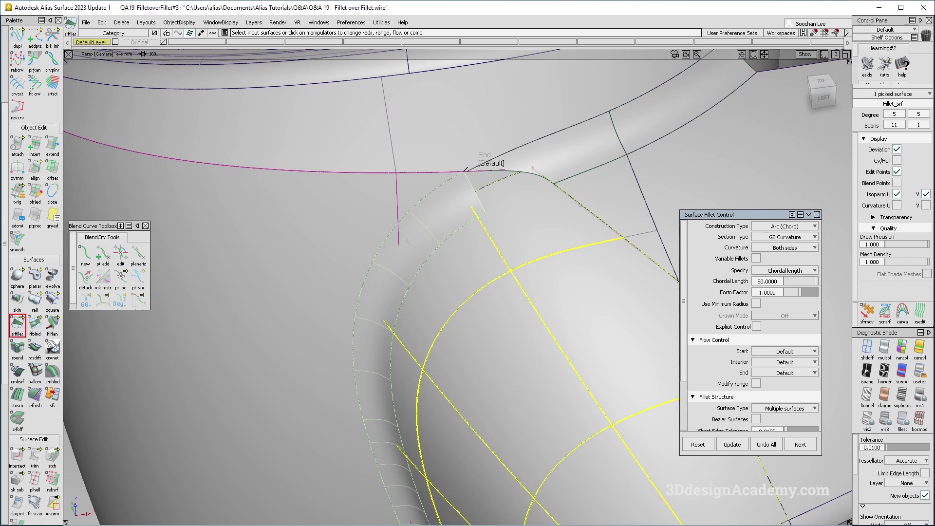
{"action": "left_click_drag", "start_coordinate": [447, 257], "coordinate": [446, 282], "text": "alt+shift"}
{"action": "left_click_drag", "start_coordinate": [446, 336], "coordinate": [408, 191], "text": "ctrl+shift"}
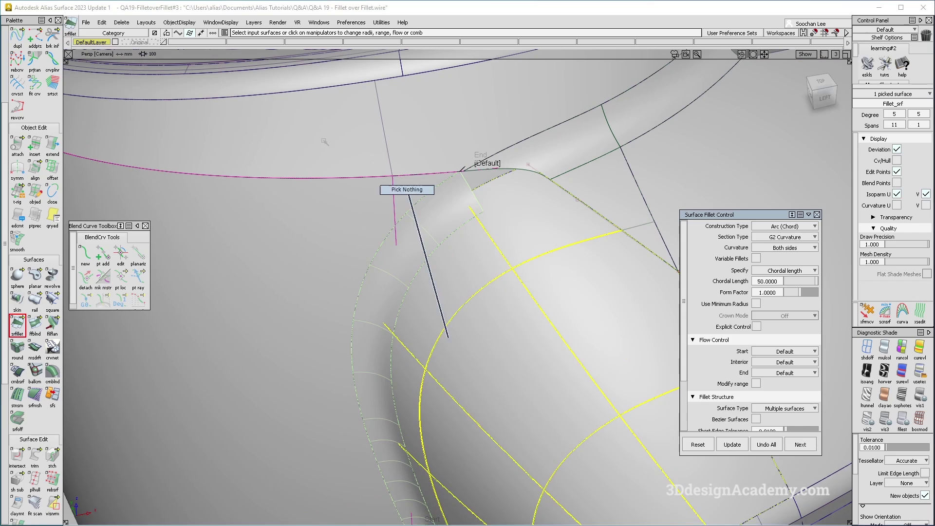
Shorten the upper end of the body-to-arm fillet by about 84.55 mm with Extend
{"action": "left_click", "coordinate": [52, 145]}
{"action": "left_click", "coordinate": [412, 239]}
{"action": "left_click", "coordinate": [423, 324]}
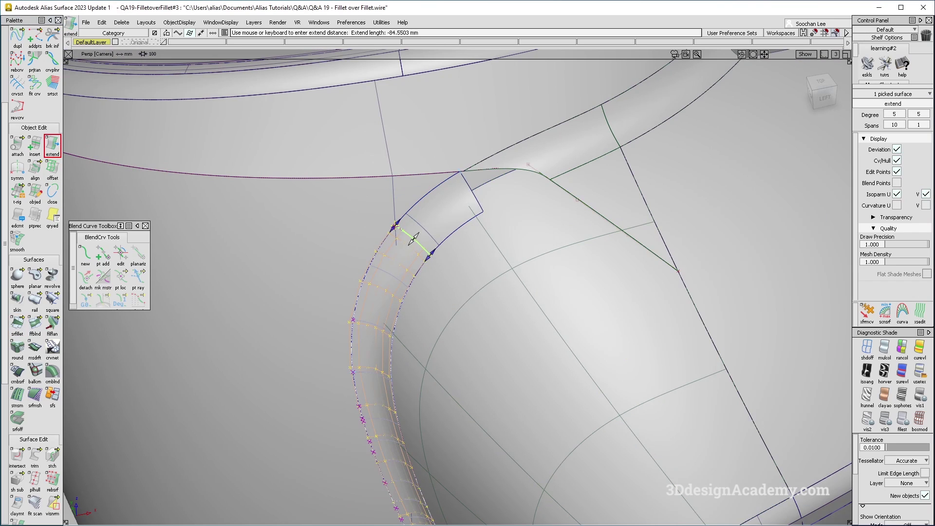
{"action": "mouse_move", "coordinate": [448, 261]}
{"action": "right_mouse_down", "text": "alt+shift"}
{"action": "mouse_move", "coordinate": [560, 266]}
{"action": "mouse_move", "coordinate": [451, 266]}
{"action": "right_mouse_up", "text": "alt+shift"}
Delete the leftover curves-on-surface on the body and the arm's rounded surface beyond the shortened fillet
{"action": "left_click_drag", "start_coordinate": [477, 311], "coordinate": [453, 222], "text": "ctrl+shift"}
{"action": "right_click_drag", "start_coordinate": [453, 221], "coordinate": [497, 222], "text": "alt+shift"}
{"action": "left_click_drag", "start_coordinate": [492, 228], "coordinate": [453, 195], "text": "ctrl+shift"}
{"action": "left_click", "coordinate": [453, 169]}
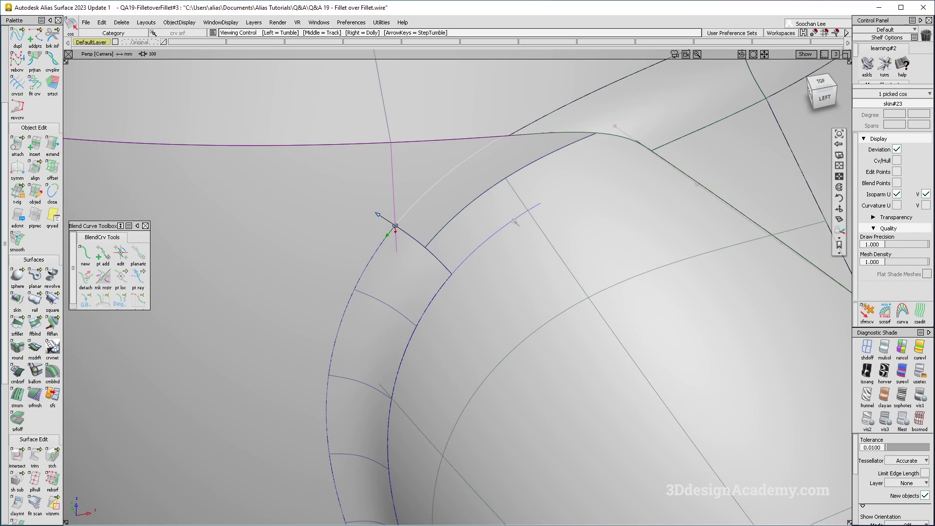
{"action": "left_click_drag", "start_coordinate": [515, 222], "coordinate": [474, 222], "text": "alt+shift"}
{"action": "left_click", "coordinate": [491, 245]}
{"action": "key", "text": "Delete"}
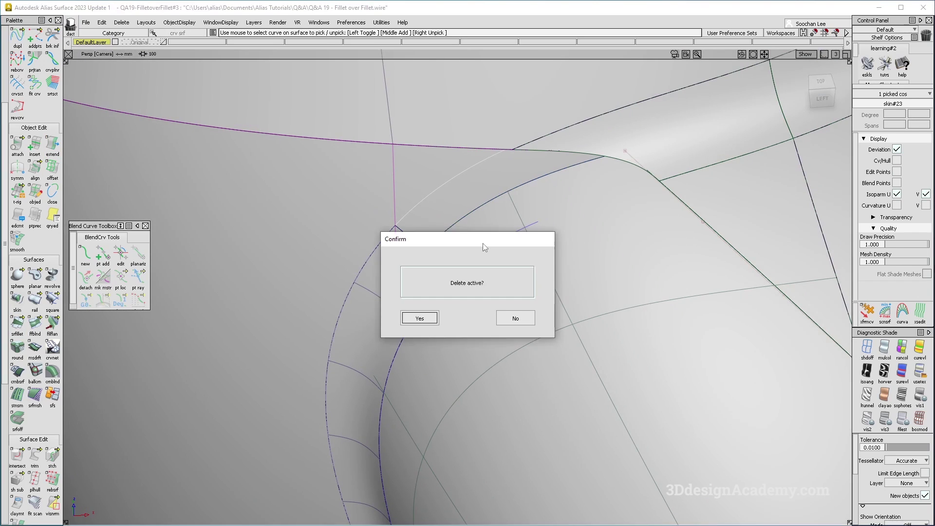
{"action": "key", "text": "Return"}
{"action": "key", "text": "Return"}
Project the shortened fillet's edges onto the body and the arm's rounded surface as curves-on-surface, using the Normal vector option
{"action": "left_click", "coordinate": [18, 455]}
{"action": "left_click_drag", "start_coordinate": [21, 457], "coordinate": [36, 456]}
{"action": "left_click", "coordinate": [302, 319]}
{"action": "key", "text": "space"}
{"action": "left_click", "coordinate": [341, 316]}
{"action": "key", "text": "space"}
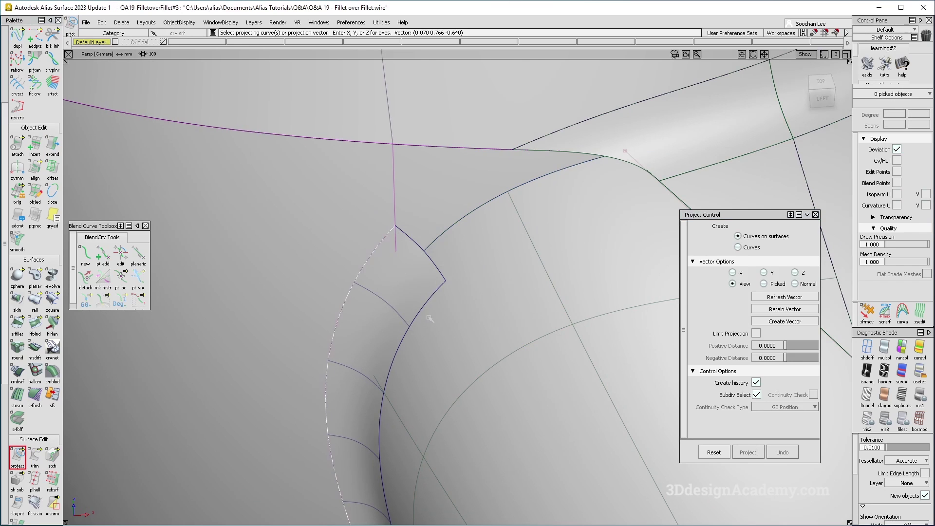
{"action": "left_click", "coordinate": [795, 284]}
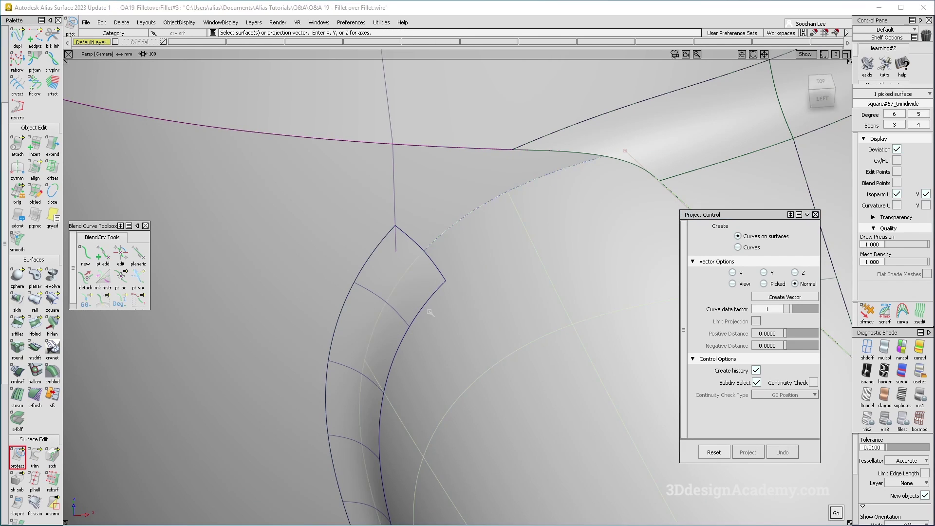
Examine the body-to-arm fillet down to its joint with the lower fillet, and check the body surface's extent
{"action": "left_click_drag", "start_coordinate": [428, 340], "coordinate": [455, 342], "text": "alt+shift"}
{"action": "left_click_drag", "start_coordinate": [414, 457], "coordinate": [413, 417], "text": "ctrl+shift"}
{"action": "right_click_drag", "start_coordinate": [438, 433], "coordinate": [409, 433], "text": "alt+shift"}
{"action": "middle_click_drag", "start_coordinate": [410, 434], "coordinate": [401, 371], "text": "alt+shift"}
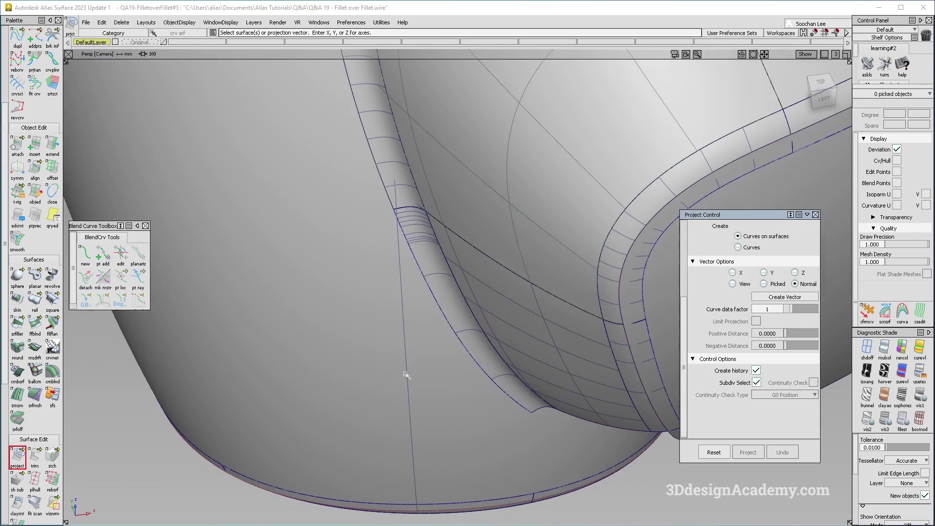
{"action": "right_click_drag", "start_coordinate": [401, 371], "coordinate": [429, 341], "text": "alt+shift"}
{"action": "left_click_drag", "start_coordinate": [423, 254], "coordinate": [460, 219], "text": "alt+shift"}
{"action": "right_click_drag", "start_coordinate": [460, 219], "coordinate": [528, 220], "text": "alt+shift"}
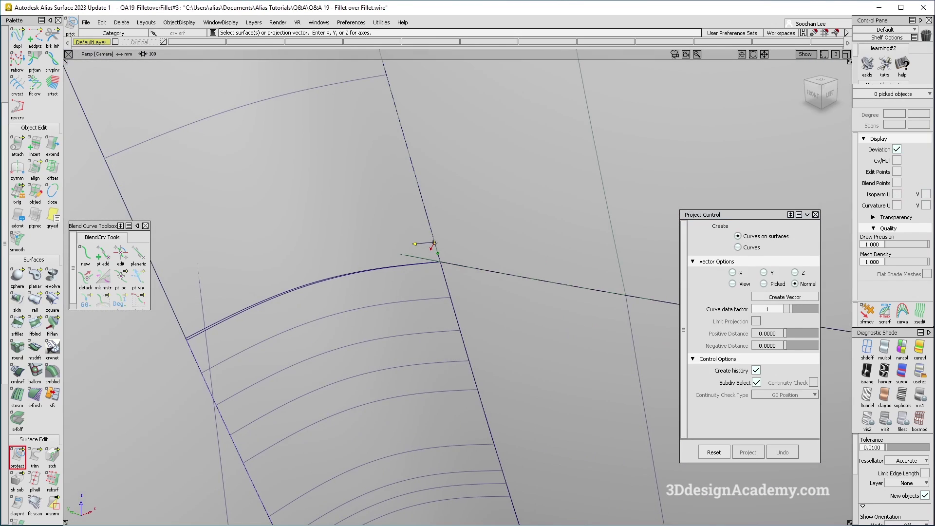
{"action": "right_click_drag", "start_coordinate": [393, 221], "coordinate": [336, 222], "text": "alt+shift"}
{"action": "middle_click_drag", "start_coordinate": [336, 222], "coordinate": [335, 268], "text": "alt+shift"}
{"action": "right_click_drag", "start_coordinate": [439, 268], "coordinate": [390, 268], "text": "alt+shift"}
{"action": "left_click_drag", "start_coordinate": [439, 273], "coordinate": [414, 302], "text": "alt+shift"}
{"action": "left_click_drag", "start_coordinate": [411, 358], "coordinate": [384, 381], "text": "ctrl+shift"}
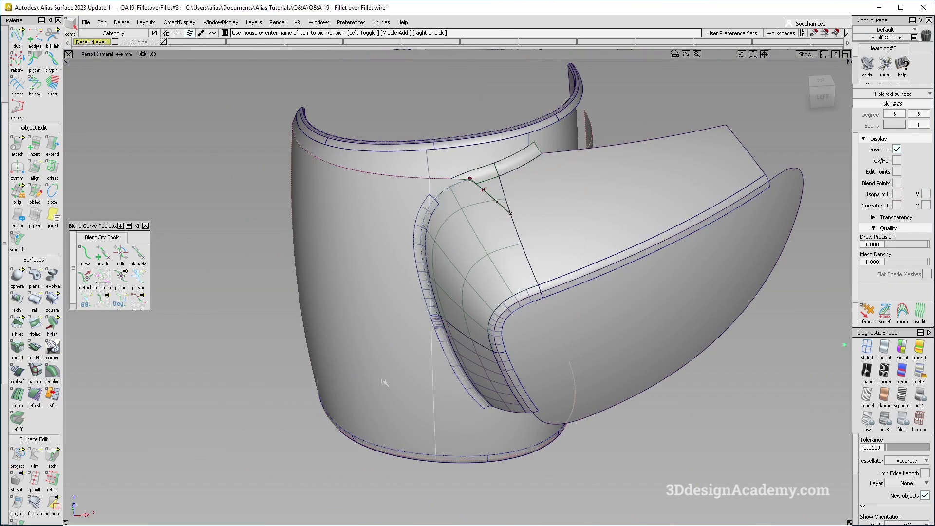
{"action": "left_click", "coordinate": [383, 382]}
{"action": "middle_click_drag", "start_coordinate": [442, 279], "coordinate": [432, 320], "text": "alt+shift"}
{"action": "right_click_drag", "start_coordinate": [453, 249], "coordinate": [519, 249], "text": "alt+shift"}
{"action": "middle_click_drag", "start_coordinate": [449, 231], "coordinate": [421, 272], "text": "alt+shift"}
{"action": "left_click_drag", "start_coordinate": [419, 270], "coordinate": [415, 232], "text": "ctrl+shift"}
Draw two edit-point curves bridging the gap from the shortened fillet's end corners to the band fillet's edge
{"action": "scroll", "coordinate": [23, 142], "scroll_direction": "up", "scroll_amount": 2}
{"action": "scroll", "coordinate": [23, 143], "scroll_direction": "up", "scroll_amount": 3}
{"action": "left_click", "coordinate": [34, 88]}
{"action": "left_click", "coordinate": [364, 261]}
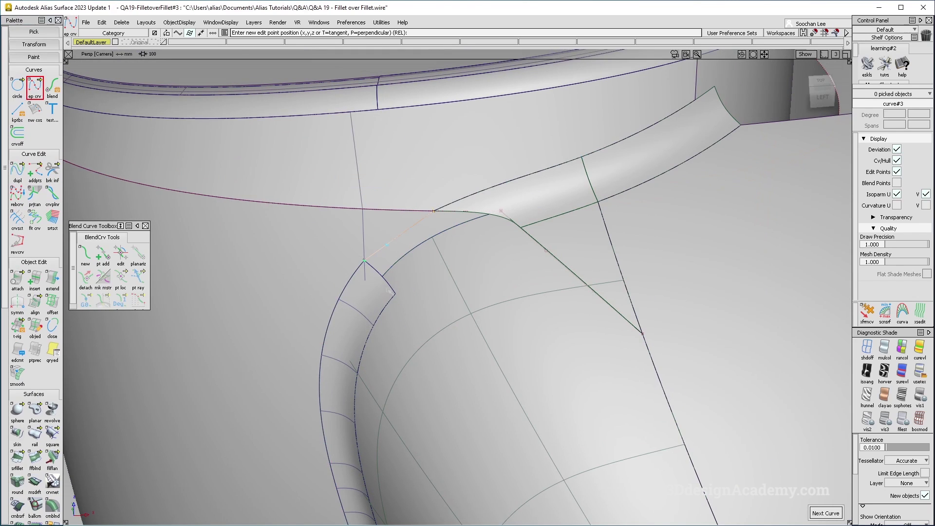
{"action": "left_click", "coordinate": [434, 211]}
{"action": "left_click", "coordinate": [395, 295]}
{"action": "left_click_drag", "start_coordinate": [364, 316], "coordinate": [364, 251], "text": "ctrl+shift"}
Align the two bridging curves to the adjoining fillet edges with G2 continuity
{"action": "left_click", "coordinate": [38, 300]}
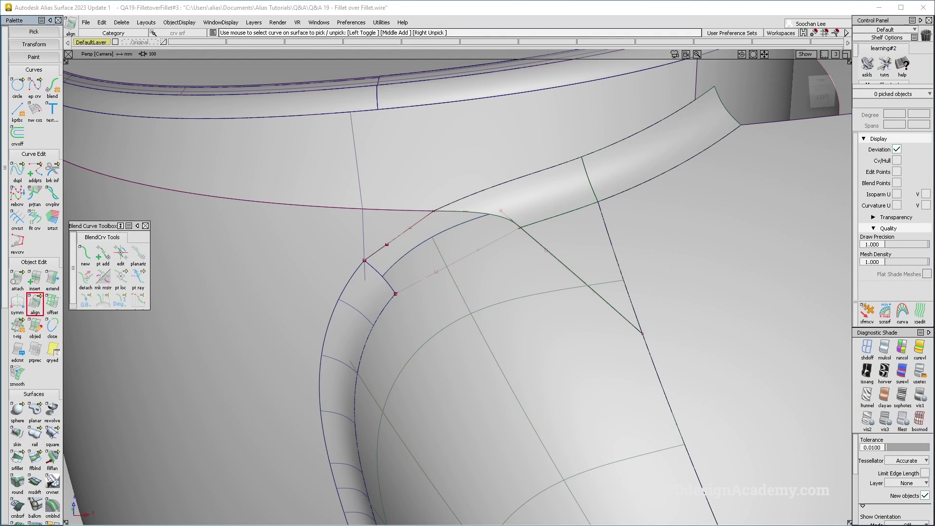
{"action": "left_click", "coordinate": [385, 246]}
{"action": "left_click", "coordinate": [387, 244]}
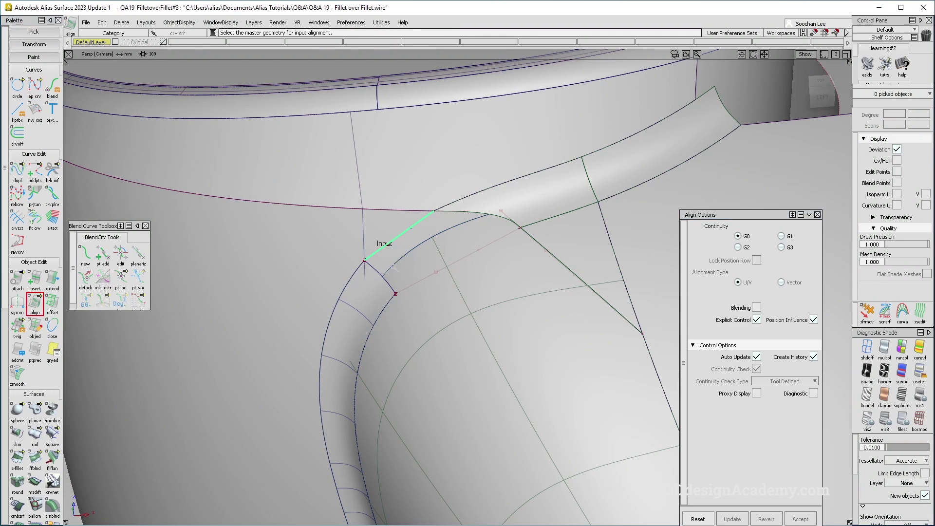
{"action": "left_click", "coordinate": [397, 292]}
{"action": "left_click", "coordinate": [398, 292]}
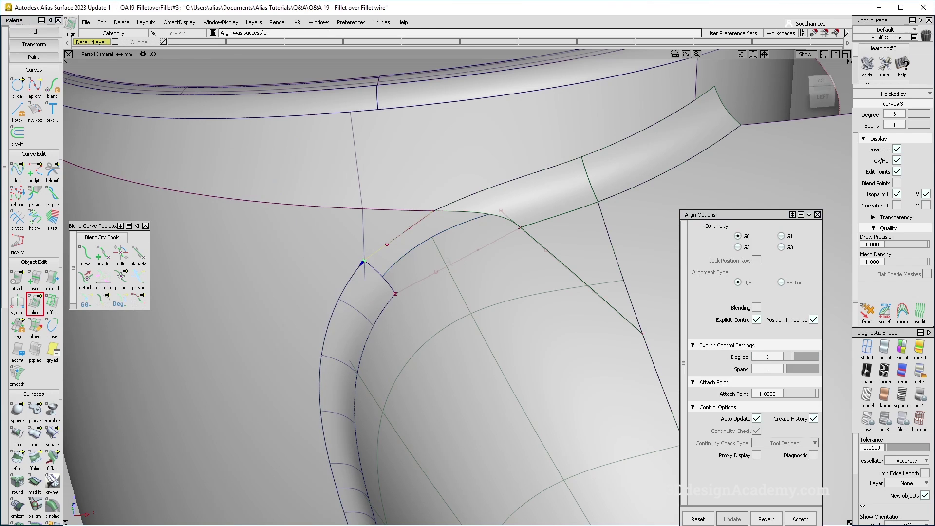
{"action": "left_click", "coordinate": [753, 247]}
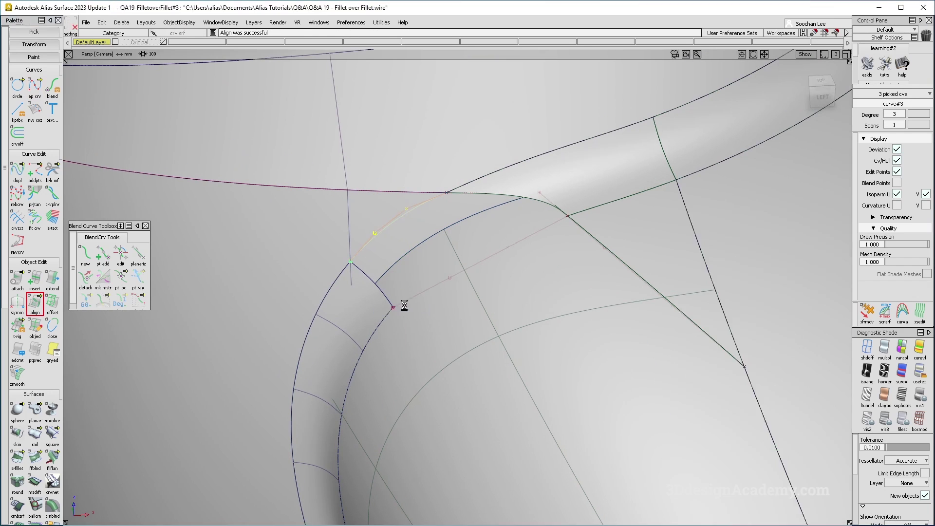
{"action": "left_click", "coordinate": [384, 325]}
{"action": "left_click", "coordinate": [450, 341]}
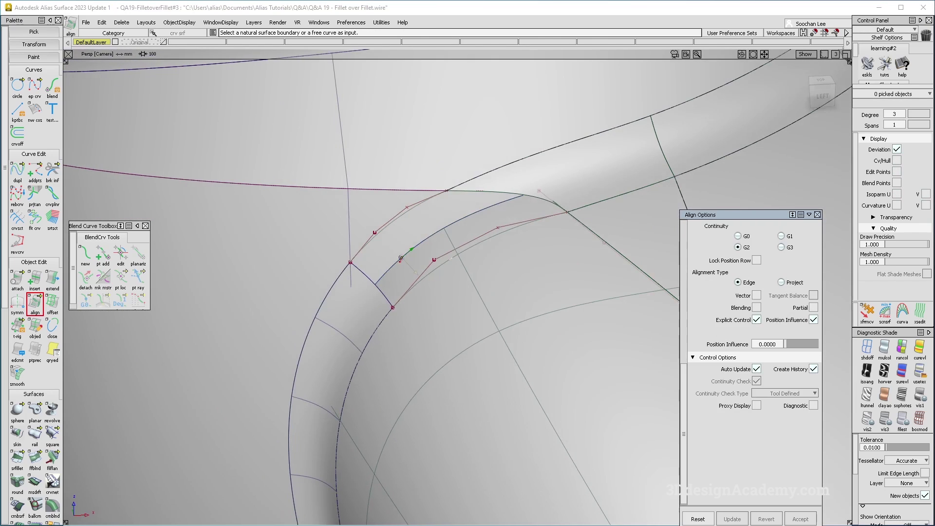
Build a Square surface across the gap from the two fillet edges and the two bridging curves
{"action": "left_click", "coordinate": [52, 435]}
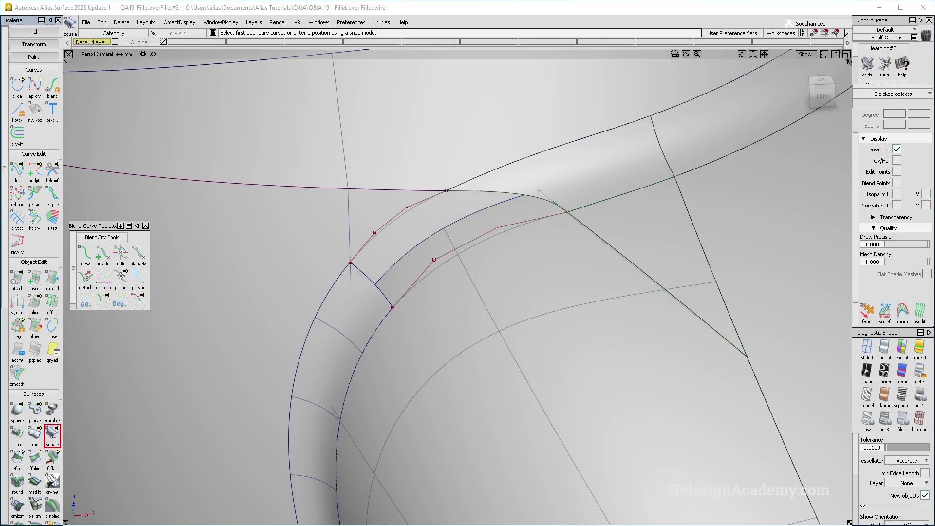
{"action": "left_click", "coordinate": [408, 211]}
{"action": "left_click", "coordinate": [481, 191]}
{"action": "left_click", "coordinate": [502, 211]}
{"action": "left_click", "coordinate": [507, 232]}
{"action": "left_click_drag", "start_coordinate": [497, 312], "coordinate": [523, 300], "text": "alt+shift"}
{"action": "left_click", "coordinate": [800, 476]}
Turn off the diagnostic shading, examine the Square surface's four Free boundaries, and clear the selection
{"action": "left_click", "coordinate": [867, 348]}
{"action": "left_click_drag", "start_coordinate": [436, 274], "coordinate": [438, 264], "text": "alt+shift"}
{"action": "left_click", "coordinate": [442, 224]}
{"action": "left_click", "coordinate": [422, 220]}
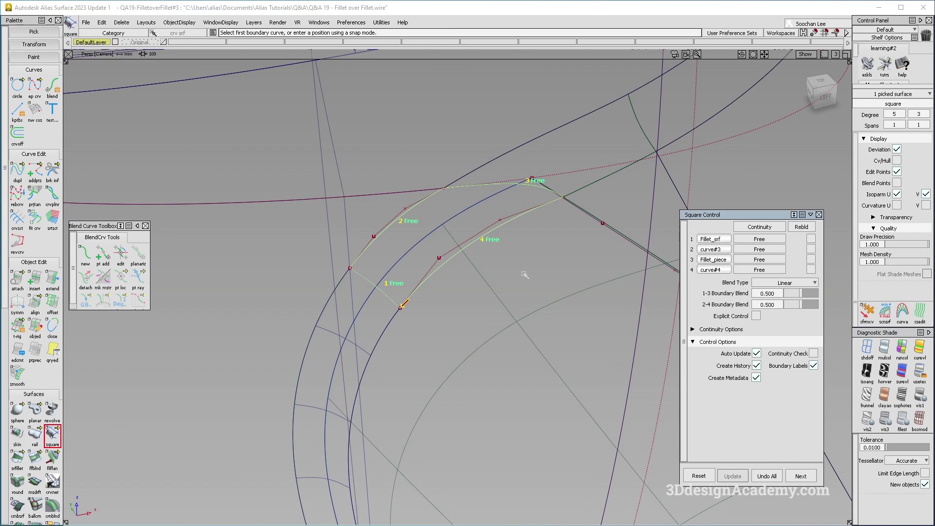
{"action": "left_click", "coordinate": [769, 239]}
{"action": "left_click", "coordinate": [444, 245]}
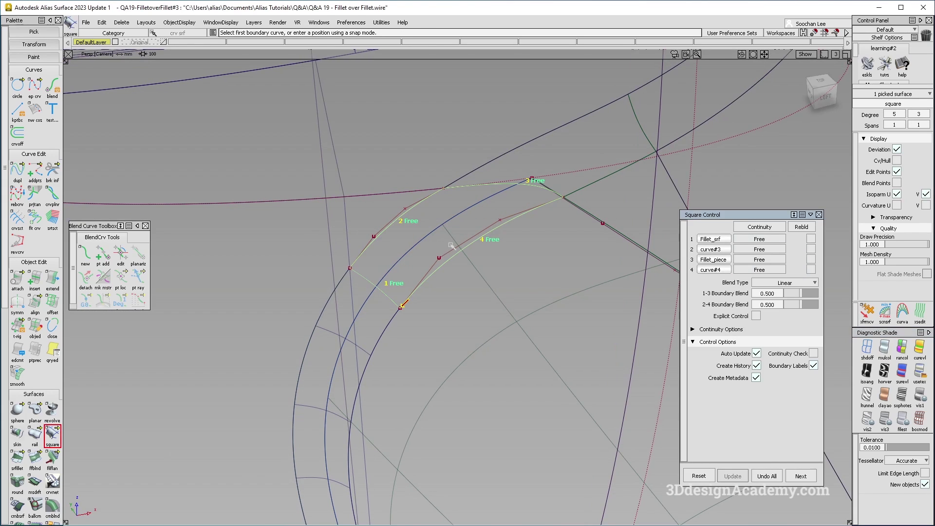
{"action": "left_click_drag", "start_coordinate": [448, 231], "coordinate": [436, 247], "text": "alt+shift"}
{"action": "left_click_drag", "start_coordinate": [455, 313], "coordinate": [444, 239], "text": "ctrl+shift"}
Align the Square surface's upper edge to the body with G2 continuity, using Project alignment along the View vector
{"action": "left_click", "coordinate": [35, 303]}
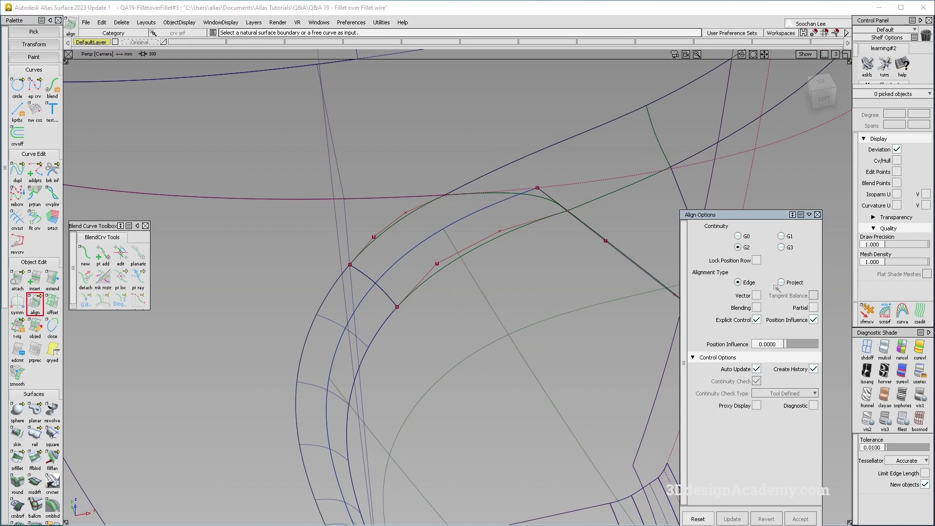
{"action": "left_click", "coordinate": [404, 224]}
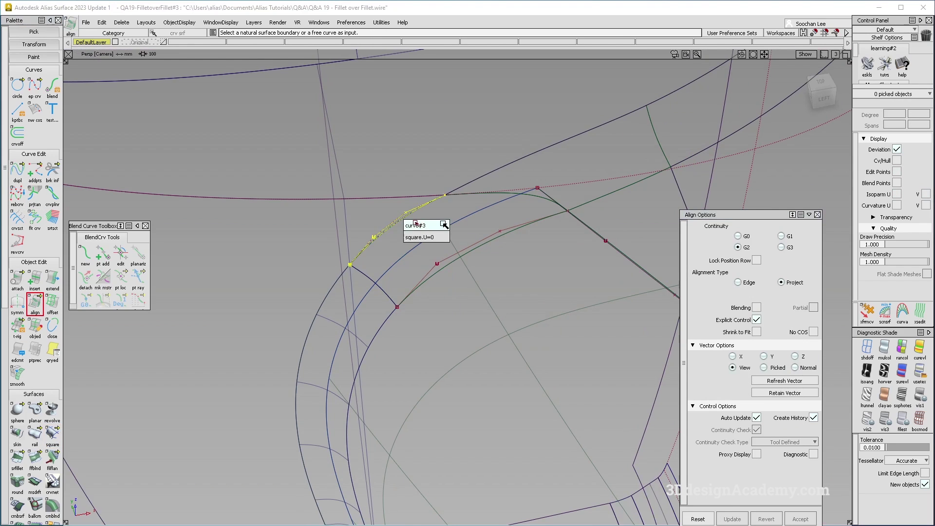
{"action": "left_click", "coordinate": [422, 236]}
{"action": "key", "text": "Return"}
{"action": "left_click", "coordinate": [374, 216]}
{"action": "left_click_drag", "start_coordinate": [374, 215], "coordinate": [466, 238], "text": "alt+shift"}
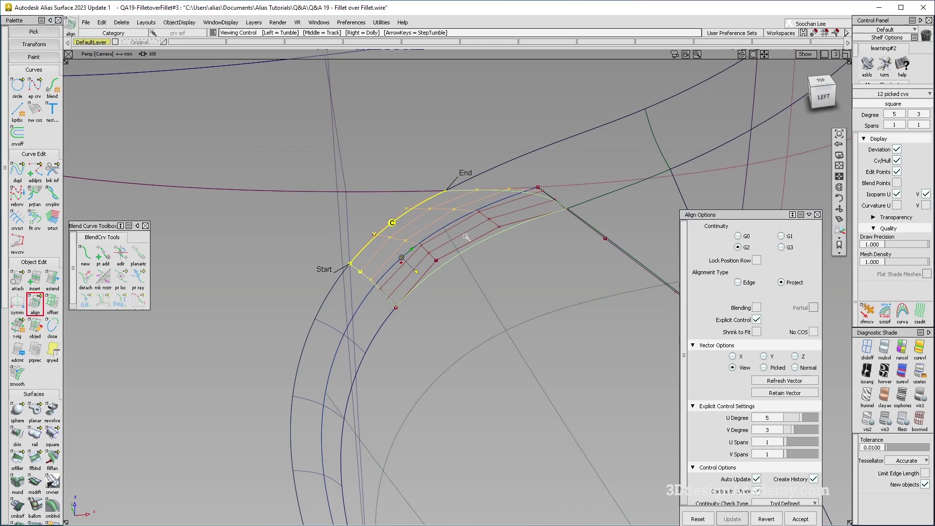
{"action": "key", "text": "space"}
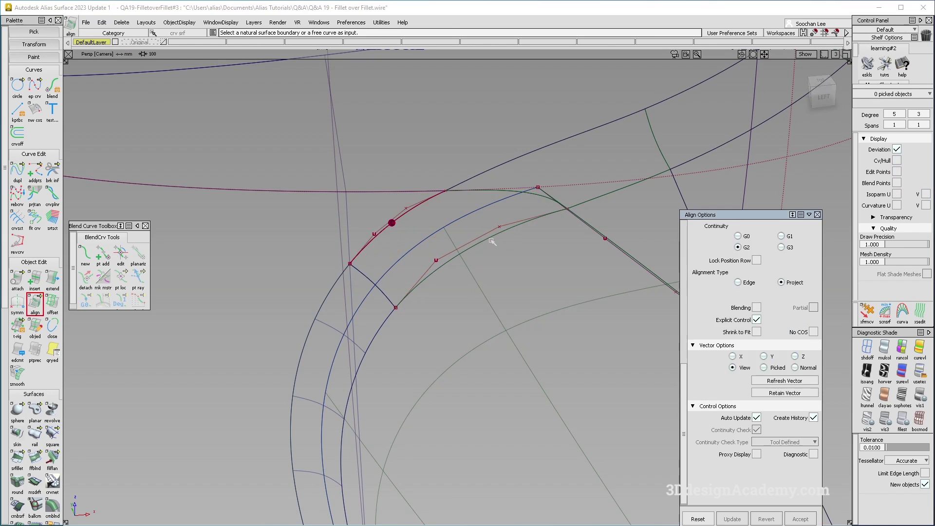
Align the Square surface's lower edge to the arm's rounded surface with G2 Project alignment along the Normal vector
{"action": "left_click", "coordinate": [492, 239]}
{"action": "left_click", "coordinate": [533, 243]}
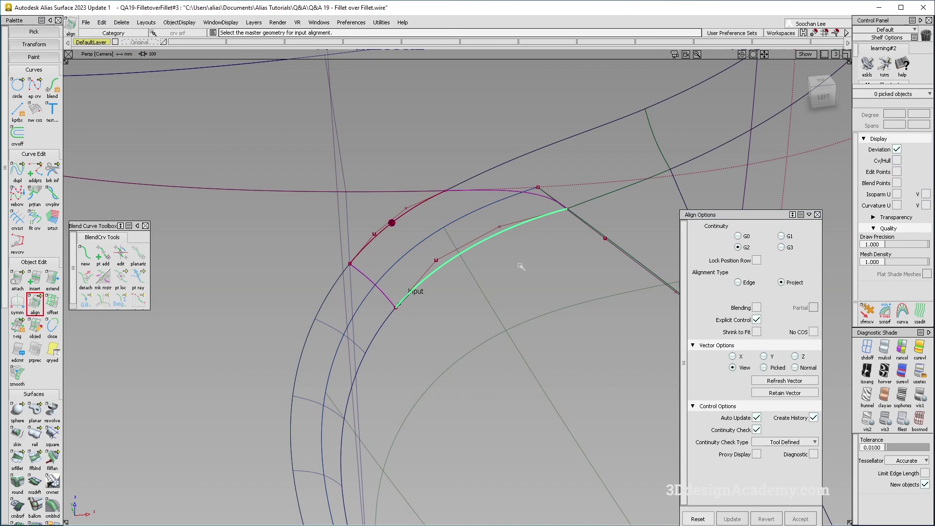
{"action": "left_click", "coordinate": [795, 367]}
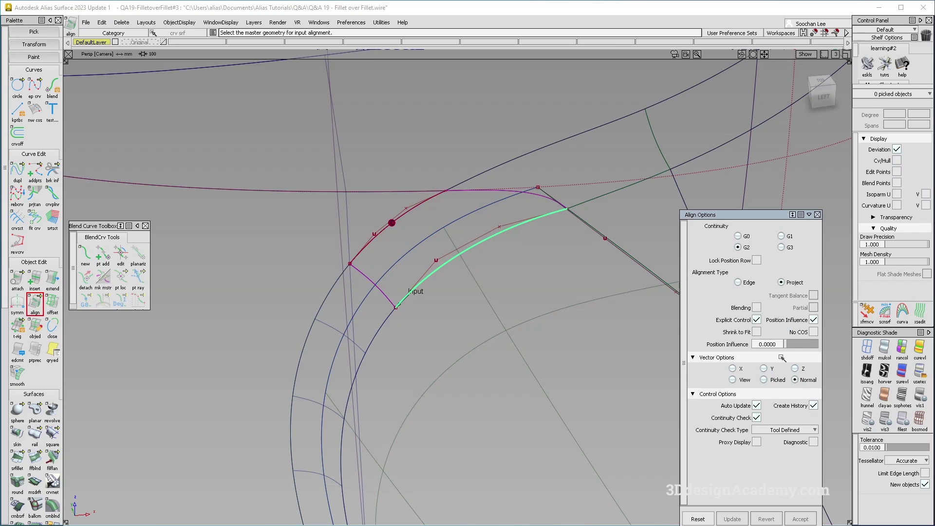
{"action": "left_click", "coordinate": [528, 276]}
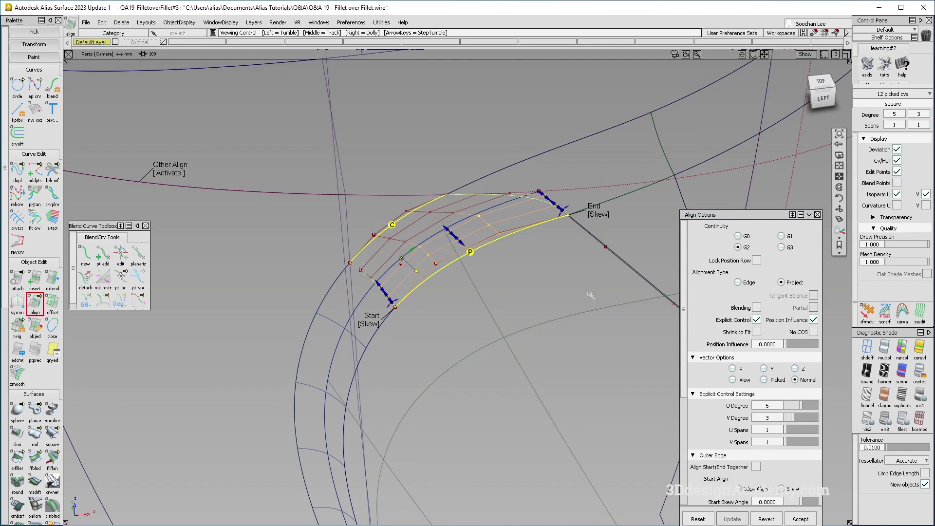
{"action": "mouse_move", "coordinate": [517, 234]}
{"action": "left_mouse_down", "text": "alt+shift"}
{"action": "mouse_move", "coordinate": [531, 273]}
{"action": "mouse_move", "coordinate": [521, 279]}
{"action": "mouse_move", "coordinate": [526, 241]}
{"action": "left_mouse_up", "text": "alt+shift"}
Switch the lower edge's alignment vector to View and set the Square surface's V degree to 4
{"action": "left_click", "coordinate": [732, 380]}
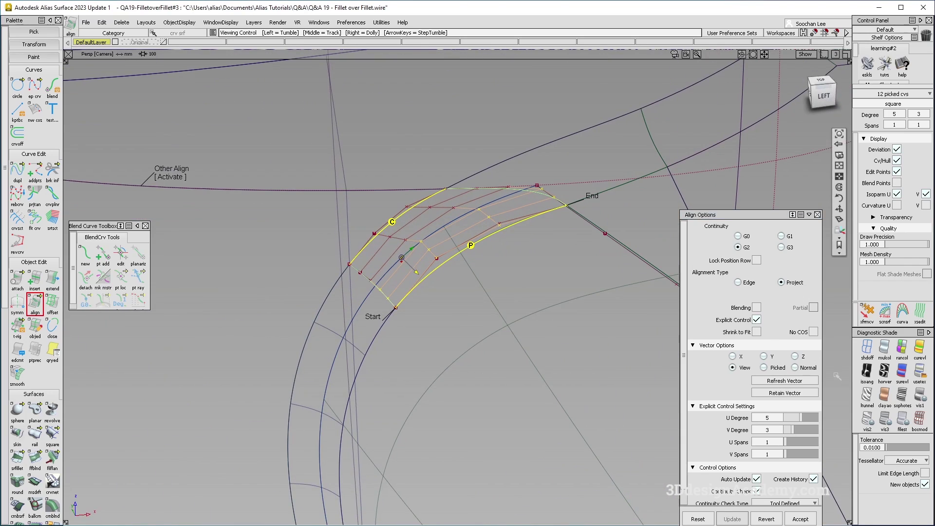
{"action": "left_click", "coordinate": [794, 430]}
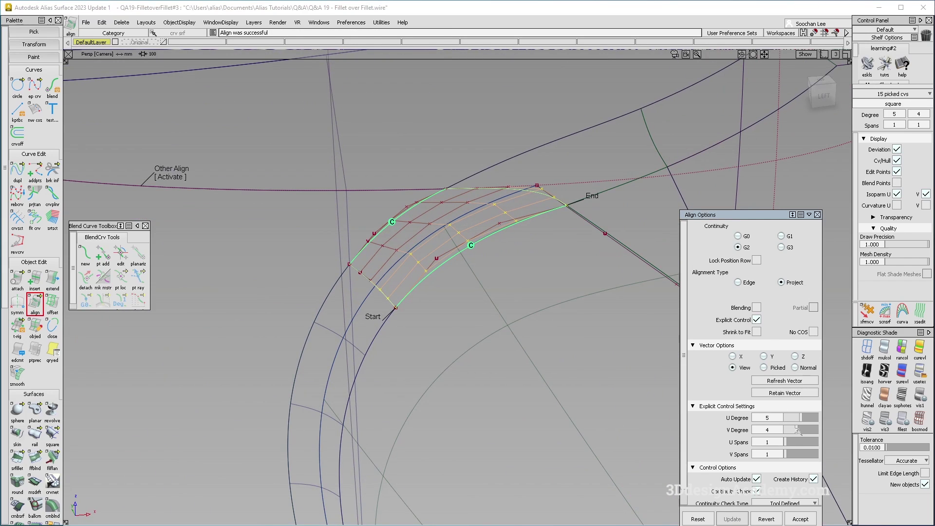
{"action": "left_click_drag", "start_coordinate": [480, 258], "coordinate": [460, 241], "text": "alt+shift"}
{"action": "scroll", "coordinate": [434, 210], "scroll_direction": "up", "scroll_amount": 4}
{"action": "left_click_drag", "start_coordinate": [434, 209], "coordinate": [471, 242], "text": "alt+shift"}
{"action": "key", "text": "ctrl+z"}
{"action": "scroll", "coordinate": [493, 254], "scroll_direction": "down", "scroll_amount": 4}
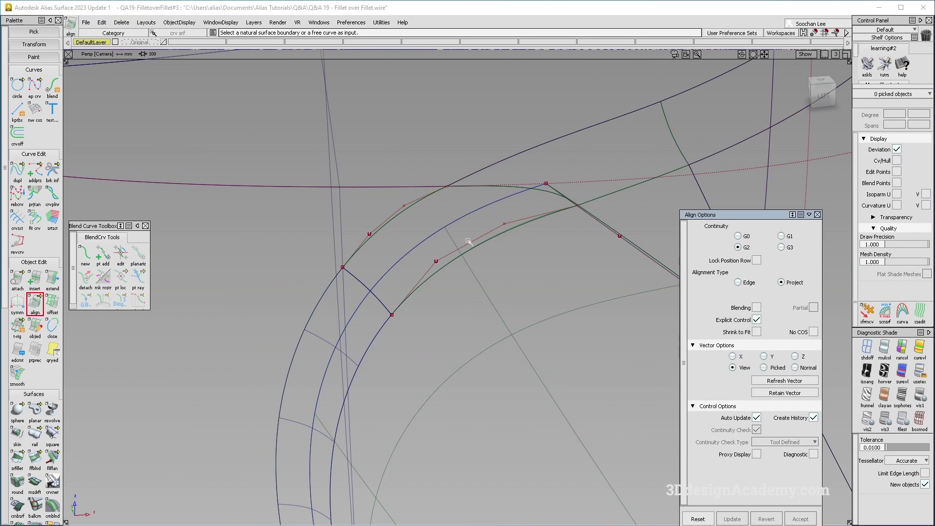
Turn the multi-color diagnostic shading back on and inspect the Square patch between the two fillets
{"action": "mouse_move", "coordinate": [440, 204]}
{"action": "left_mouse_down", "text": "ctrl+shift"}
{"action": "mouse_move", "coordinate": [447, 240]}
{"action": "mouse_move", "coordinate": [511, 296]}
{"action": "left_mouse_up", "text": "ctrl+shift"}
{"action": "left_click", "coordinate": [884, 346]}
{"action": "right_click_drag", "start_coordinate": [511, 296], "coordinate": [443, 251], "text": "alt+shift"}
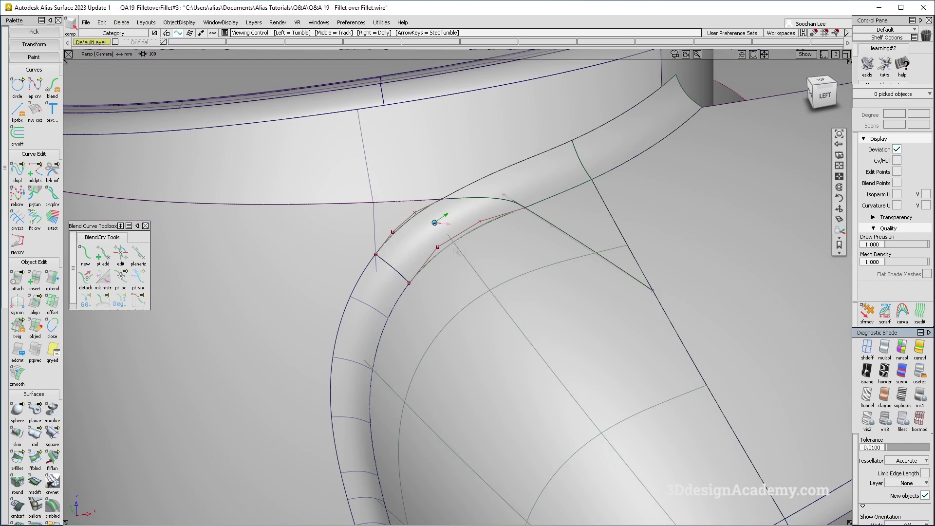
Delete the leftover blend construction curves around the Square patch between the two fillets
{"action": "left_click_drag", "start_coordinate": [413, 192], "coordinate": [472, 247]}
{"action": "key", "text": "Delete"}
{"action": "key", "text": "Return"}
{"action": "left_click_drag", "start_coordinate": [574, 260], "coordinate": [574, 261]}
{"action": "key", "text": "Delete"}
{"action": "key", "text": "Return"}
Pick all the surfaces around the fillet junction and delete their construction history
{"action": "left_click_drag", "start_coordinate": [432, 211], "coordinate": [662, 136], "text": "alt+shift"}
{"action": "left_click_drag", "start_coordinate": [561, 188], "coordinate": [519, 224], "text": "ctrl+shift"}
{"action": "left_click_drag", "start_coordinate": [224, 350], "coordinate": [599, 105]}
{"action": "left_click", "coordinate": [122, 23]}
{"action": "left_click", "coordinate": [139, 57]}
{"action": "key", "text": "Return"}
Trim the arm's rounded surface along the fillet edges, keeping its central region
{"action": "left_click_drag", "start_coordinate": [536, 416], "coordinate": [528, 377], "text": "ctrl+shift"}
{"action": "left_click_drag", "start_coordinate": [399, 178], "coordinate": [418, 194], "text": "alt+shift"}
{"action": "scroll", "coordinate": [35, 438], "scroll_direction": "down", "scroll_amount": 4}
{"action": "left_click", "coordinate": [35, 480]}
{"action": "left_click", "coordinate": [508, 350]}
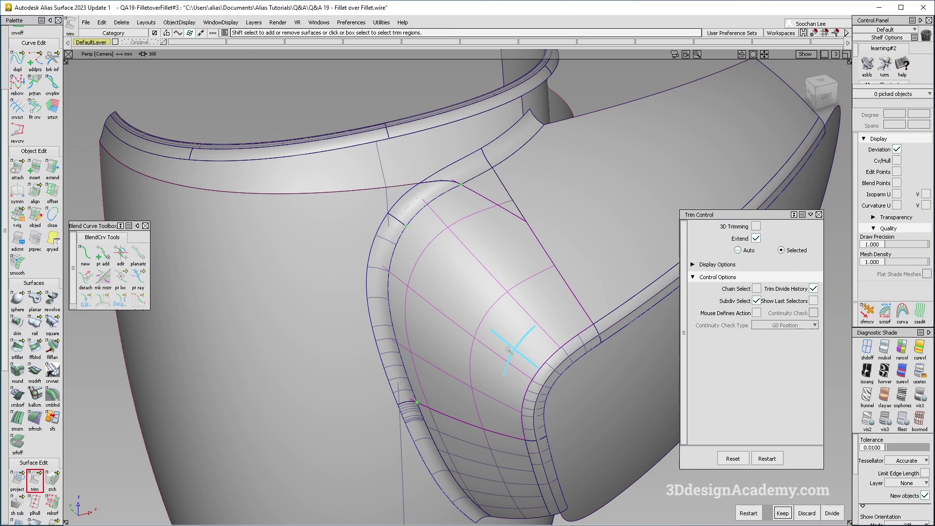
{"action": "key", "text": "space"}
Trim the body surface along the fillet edge, keeping the large outer region away from the arm
{"action": "left_click", "coordinate": [285, 312]}
{"action": "right_click_drag", "start_coordinate": [285, 311], "coordinate": [195, 311], "text": "alt+shift"}
{"action": "left_click_drag", "start_coordinate": [195, 312], "coordinate": [178, 263], "text": "alt+shift"}
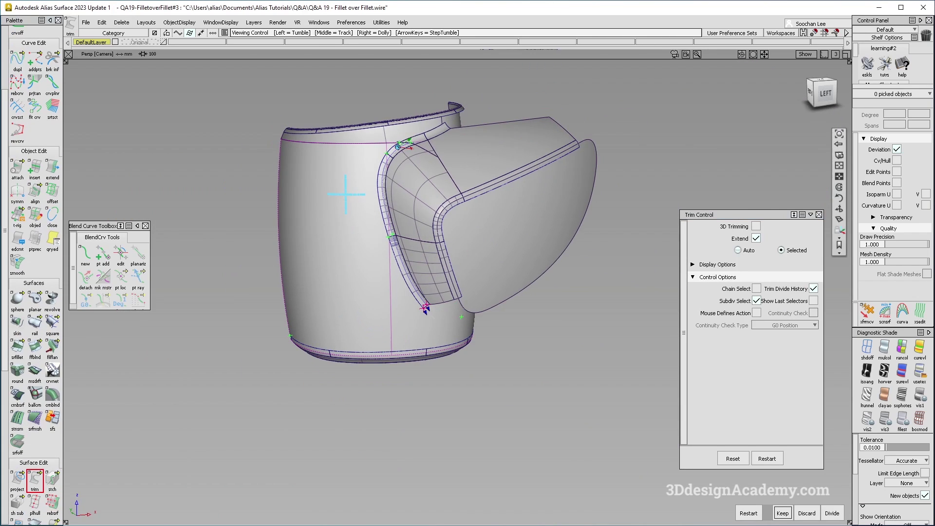
{"action": "key", "text": "space"}
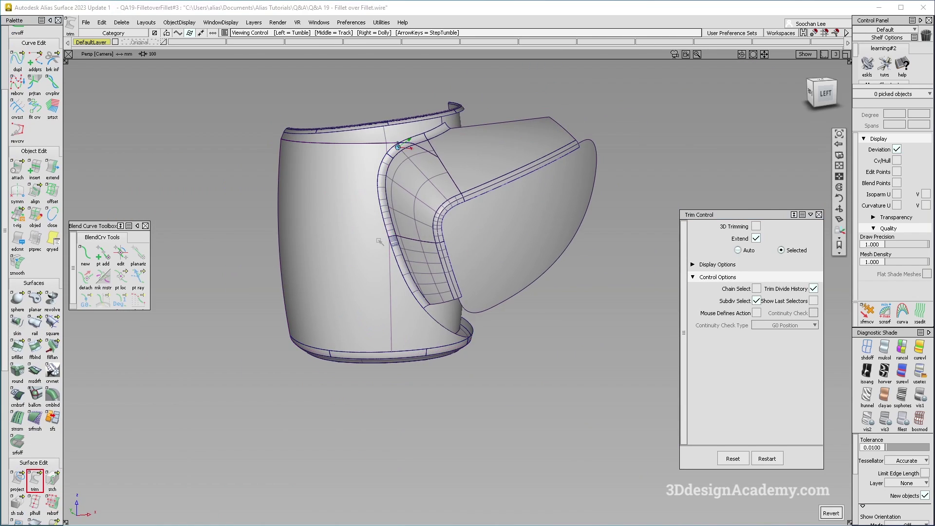
Set up a Surface Fillet with Arc (Chord) construction and a chordal length of 15, and save the file
{"action": "middle_click_drag", "start_coordinate": [384, 246], "coordinate": [398, 296], "text": "alt+shift"}
{"action": "right_click_drag", "start_coordinate": [387, 214], "coordinate": [453, 214], "text": "alt+shift"}
{"action": "left_click_drag", "start_coordinate": [263, 165], "coordinate": [306, 218], "text": "alt+shift"}
{"action": "middle_click_drag", "start_coordinate": [306, 218], "coordinate": [422, 290], "text": "alt+shift"}
{"action": "left_click", "coordinate": [17, 347]}
{"action": "left_click_drag", "start_coordinate": [501, 288], "coordinate": [423, 231], "text": "alt+shift"}
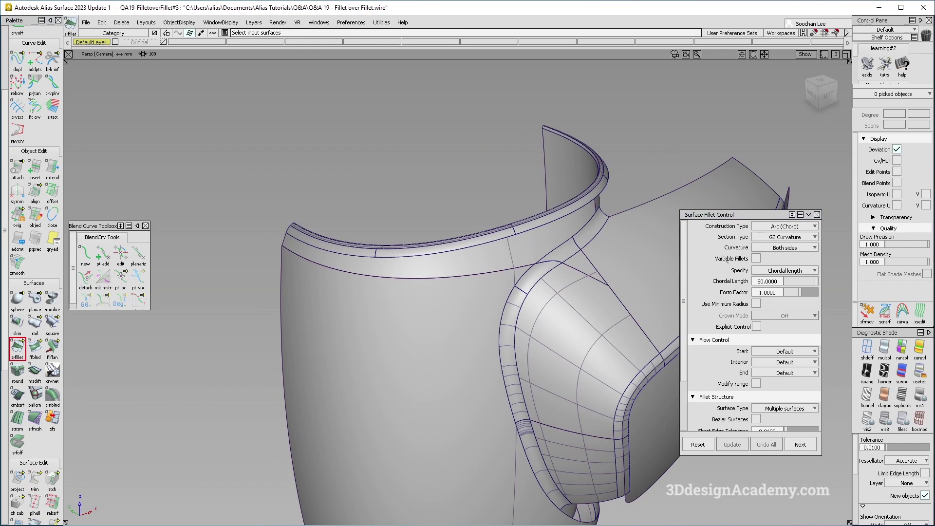
{"action": "left_click_drag", "start_coordinate": [779, 273], "coordinate": [828, 277], "text": "alt+shift"}
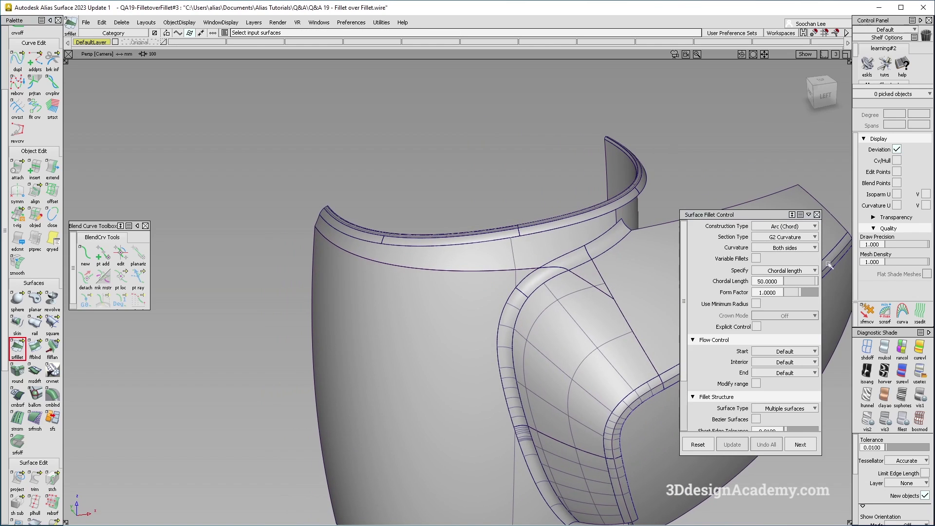
{"action": "left_click", "coordinate": [808, 226]}
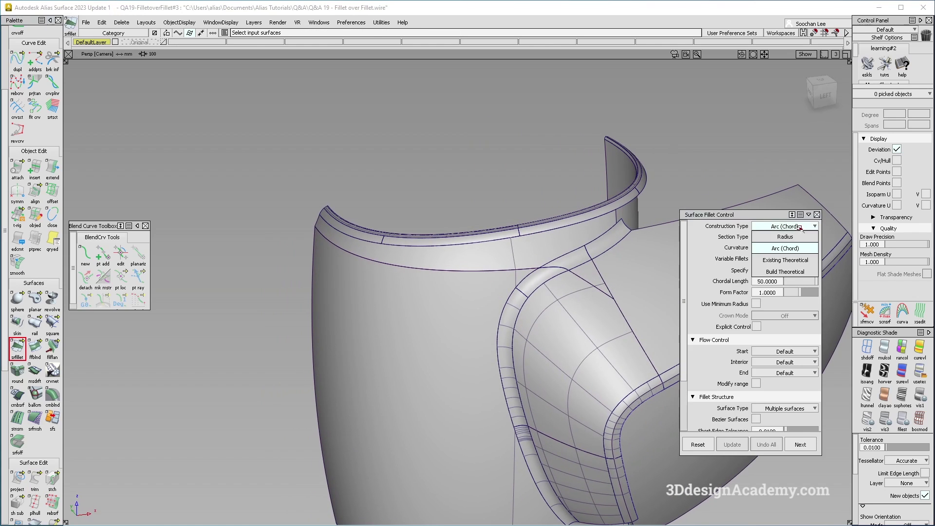
{"action": "left_click", "coordinate": [798, 259]}
{"action": "scroll", "coordinate": [546, 265], "scroll_direction": "up", "scroll_amount": 5}
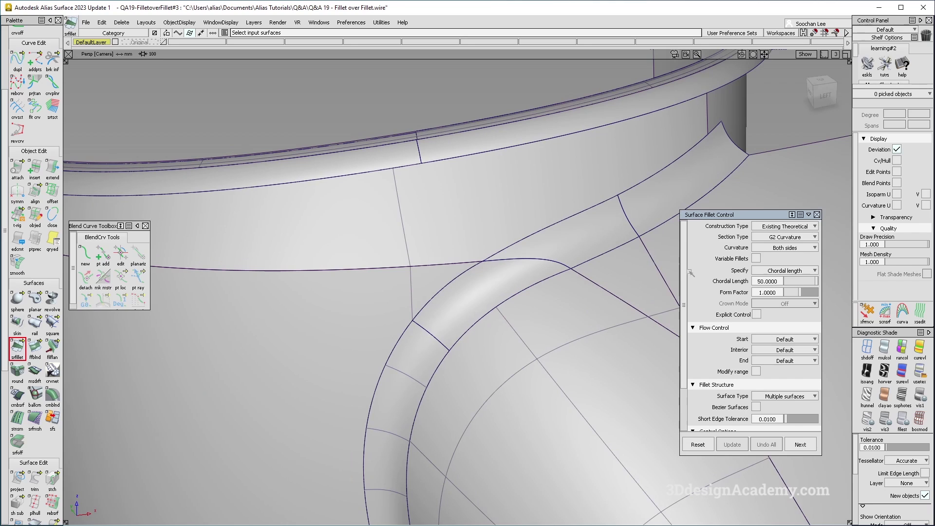
{"action": "left_click", "coordinate": [794, 227]}
{"action": "left_click", "coordinate": [790, 246]}
{"action": "left_click", "coordinate": [767, 281]}
{"action": "type", "text": "1"}
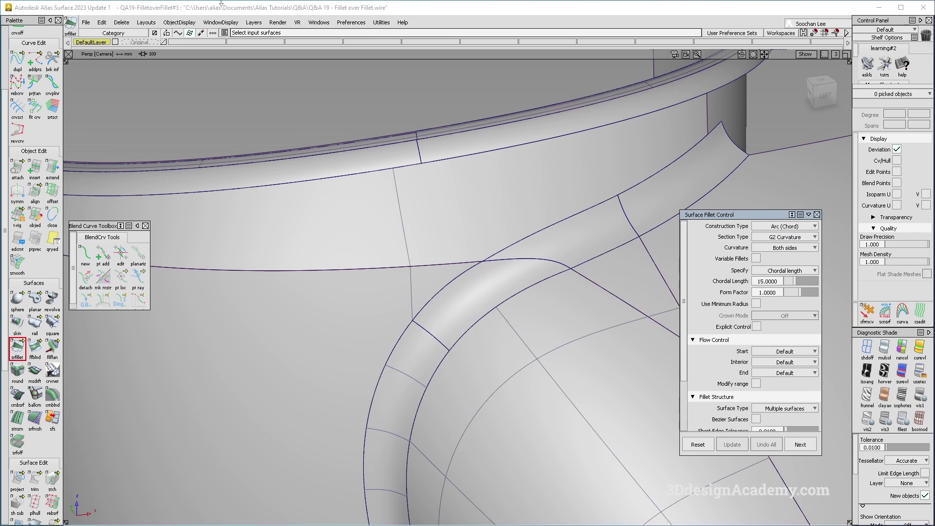
{"action": "left_click", "coordinate": [86, 23]}
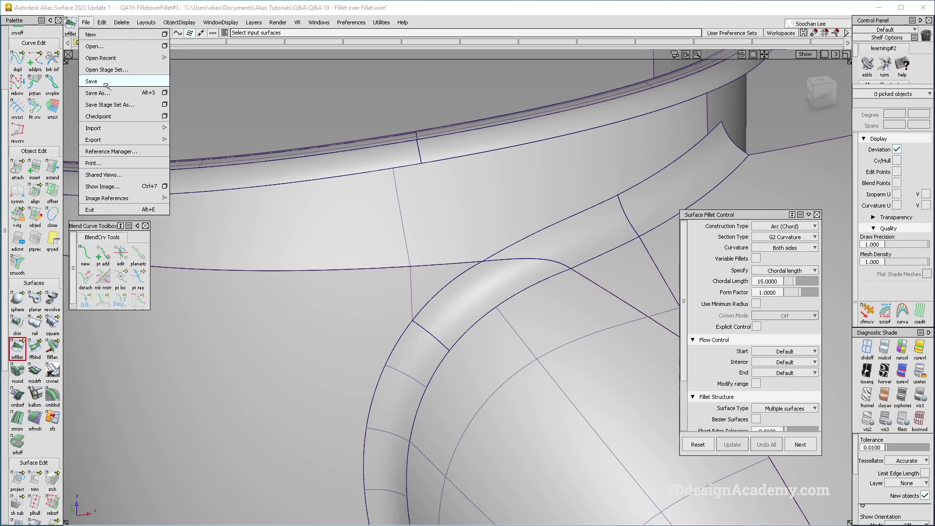
{"action": "left_click", "coordinate": [106, 85]}
Build the surface fillet between the band wall on one side and the body with the Square patch on the other
{"action": "left_click", "coordinate": [384, 252]}
{"action": "left_click", "coordinate": [485, 291]}
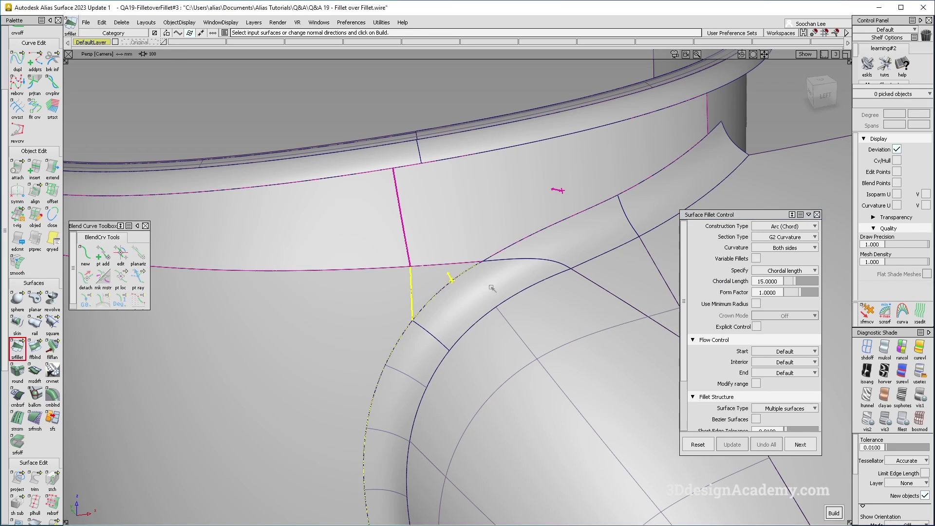
{"action": "left_click_drag", "start_coordinate": [485, 291], "coordinate": [533, 284], "text": "alt+shift"}
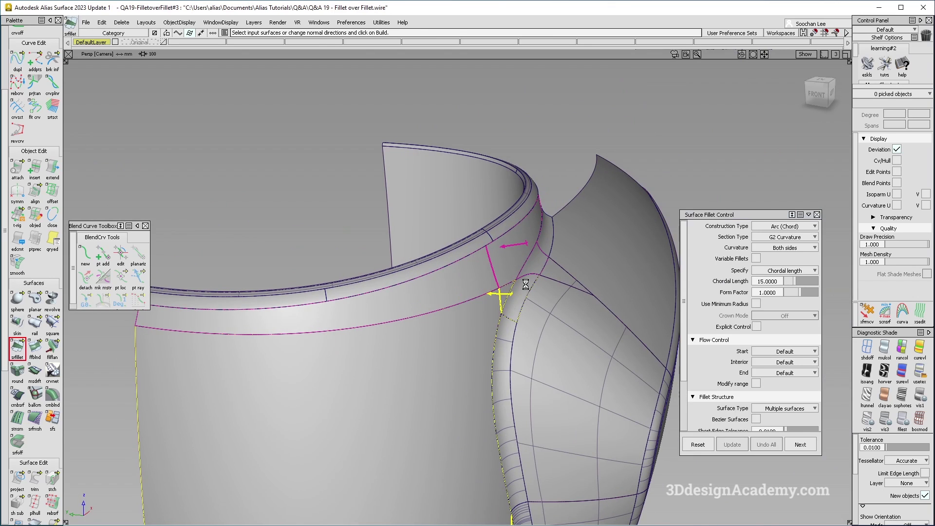
{"action": "key", "text": "space"}
{"action": "right_click_drag", "start_coordinate": [533, 283], "coordinate": [623, 259], "text": "alt+shift"}
{"action": "left_click_drag", "start_coordinate": [623, 258], "coordinate": [457, 213], "text": "alt+shift"}
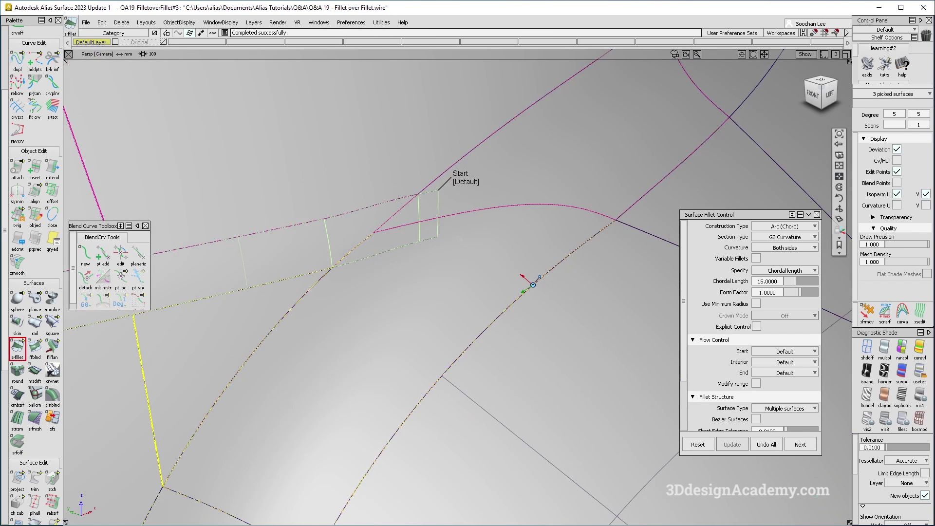
Set the fillet's start flow control to Edge Align
{"action": "left_click_drag", "start_coordinate": [518, 254], "coordinate": [509, 233], "text": "alt+shift"}
{"action": "left_click", "coordinate": [474, 185]}
{"action": "left_click", "coordinate": [474, 185]}
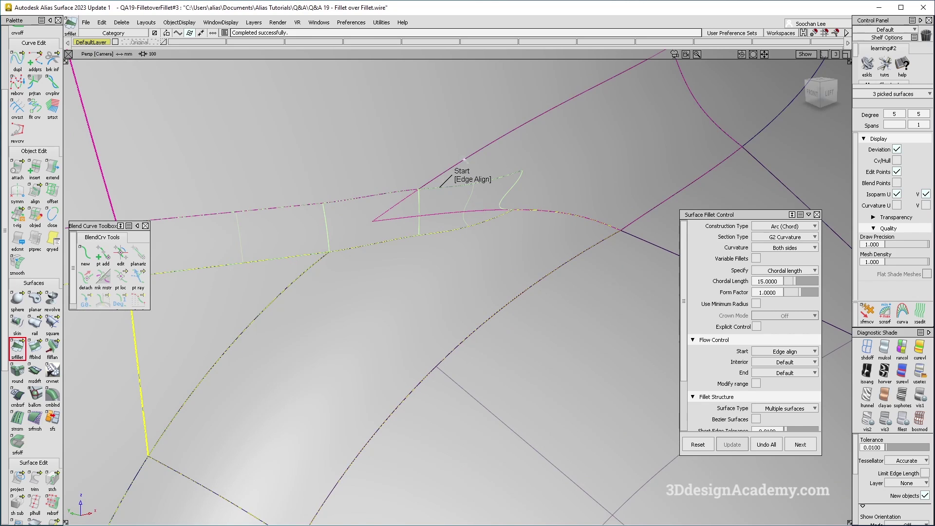
Examine the band fillet's start end where it runs over the Square patch, from several angles and distances
{"action": "right_click_drag", "start_coordinate": [528, 278], "coordinate": [463, 266], "text": "alt+shift"}
{"action": "left_click_drag", "start_coordinate": [463, 265], "coordinate": [422, 267], "text": "alt+shift"}
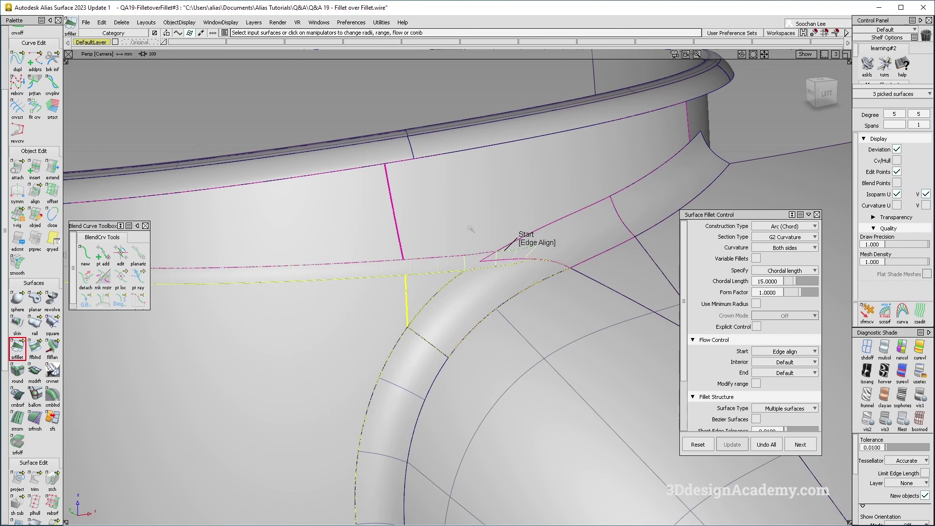
{"action": "right_click_drag", "start_coordinate": [528, 278], "coordinate": [492, 272], "text": "alt+shift"}
{"action": "left_click_drag", "start_coordinate": [492, 272], "coordinate": [479, 272], "text": "alt+shift"}
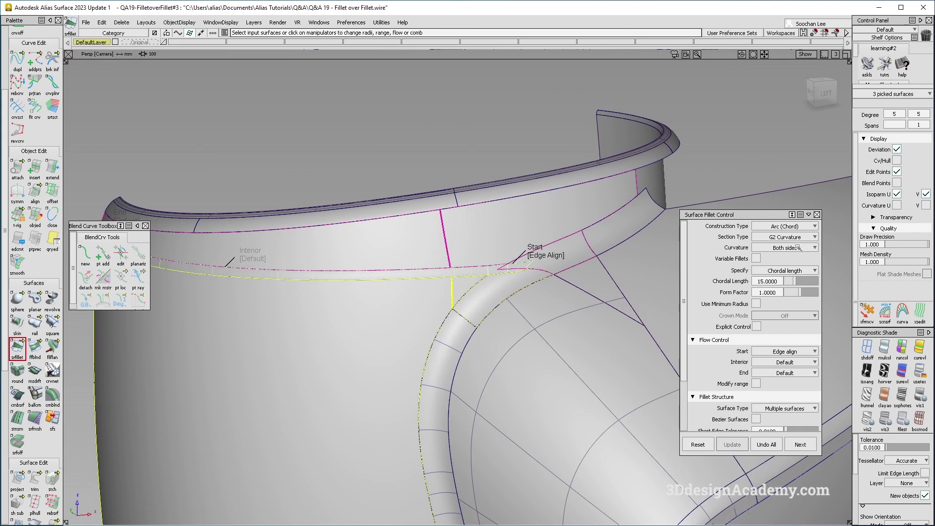
{"action": "middle_click_drag", "start_coordinate": [501, 286], "coordinate": [528, 268], "text": "alt+shift"}
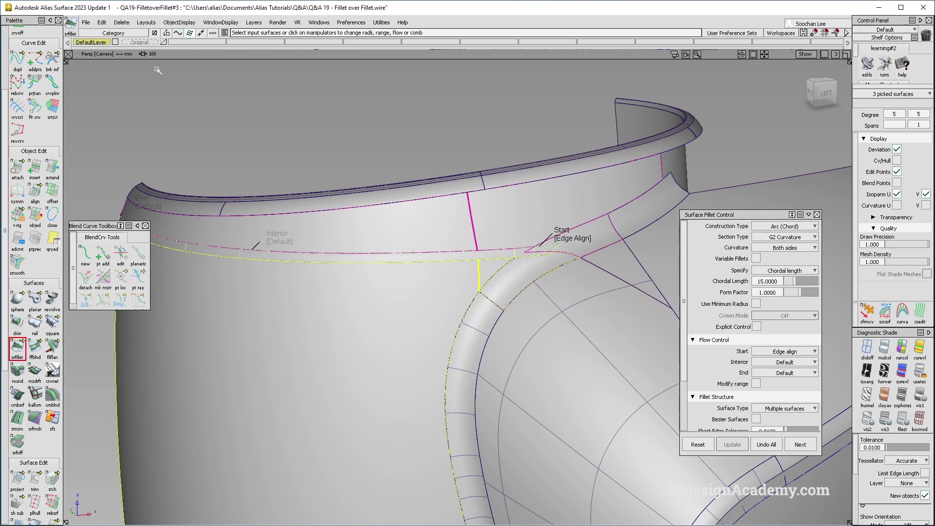
{"action": "mouse_move", "coordinate": [487, 269]}
{"action": "left_mouse_down", "text": "alt+shift"}
{"action": "mouse_move", "coordinate": [470, 266]}
{"action": "mouse_move", "coordinate": [461, 288]}
{"action": "mouse_move", "coordinate": [525, 299]}
{"action": "mouse_move", "coordinate": [497, 314]}
{"action": "mouse_move", "coordinate": [488, 283]}
{"action": "left_mouse_up", "text": "alt+shift"}
{"action": "right_click_drag", "start_coordinate": [488, 282], "coordinate": [613, 288], "text": "alt+shift"}
{"action": "left_click", "coordinate": [800, 227]}
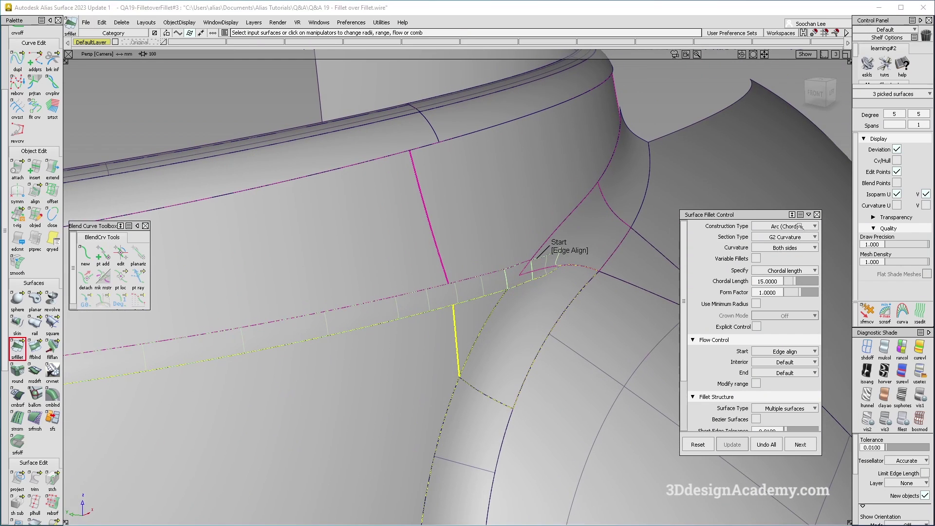
{"action": "left_click", "coordinate": [682, 237]}
{"action": "left_click_drag", "start_coordinate": [546, 283], "coordinate": [516, 307], "text": "alt+shift"}
{"action": "middle_click_drag", "start_coordinate": [516, 306], "coordinate": [414, 305], "text": "alt+shift"}
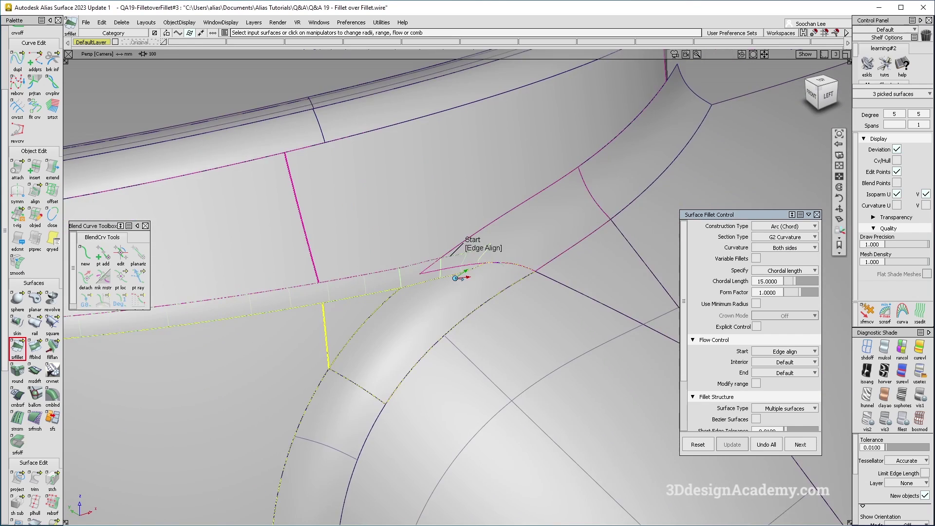
{"action": "right_click_drag", "start_coordinate": [496, 263], "coordinate": [542, 269], "text": "alt+shift"}
{"action": "left_click_drag", "start_coordinate": [507, 278], "coordinate": [567, 239], "text": "alt+shift"}
{"action": "left_click_drag", "start_coordinate": [510, 248], "coordinate": [472, 245], "text": "alt+shift"}
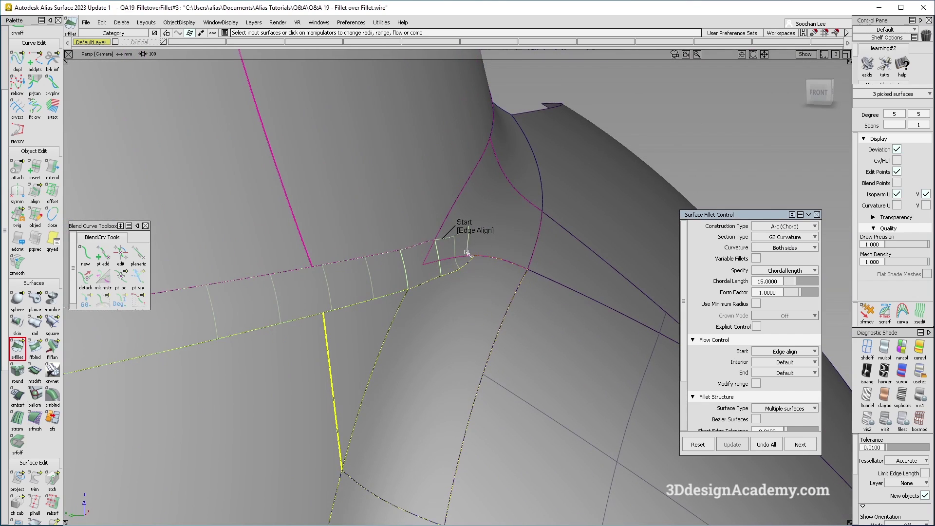
{"action": "left_click_drag", "start_coordinate": [534, 244], "coordinate": [385, 363], "text": "alt+shift"}
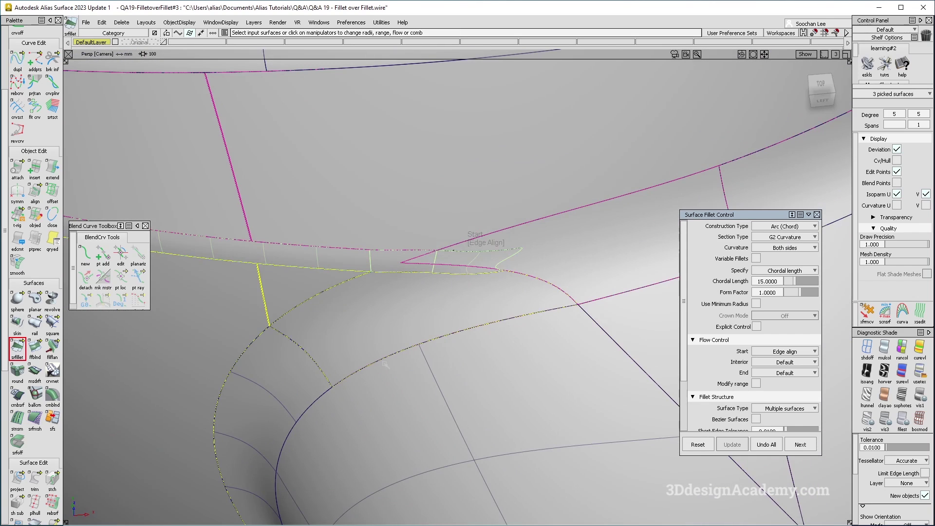
{"action": "left_click_drag", "start_coordinate": [566, 323], "coordinate": [459, 303], "text": "alt+shift"}
{"action": "right_click_drag", "start_coordinate": [510, 285], "coordinate": [544, 260], "text": "alt+shift"}
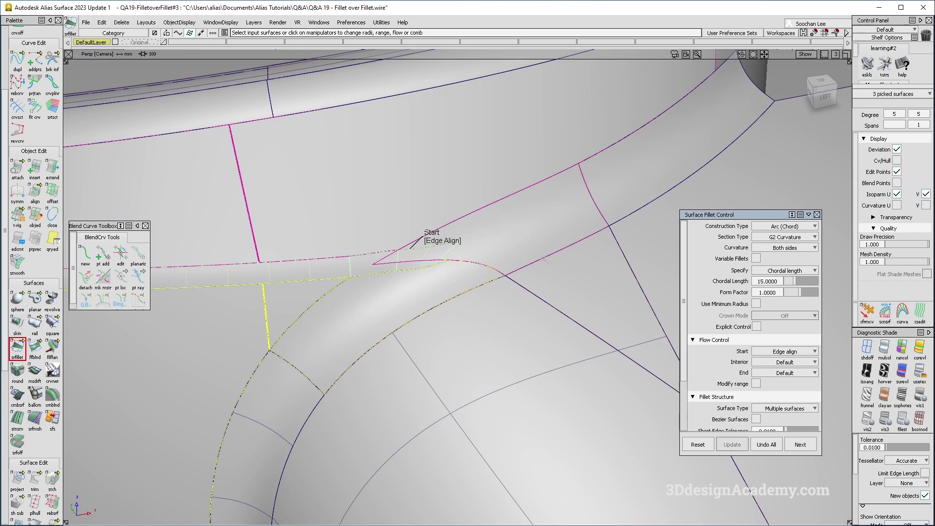
{"action": "left_click_drag", "start_coordinate": [400, 315], "coordinate": [503, 278], "text": "alt+shift"}
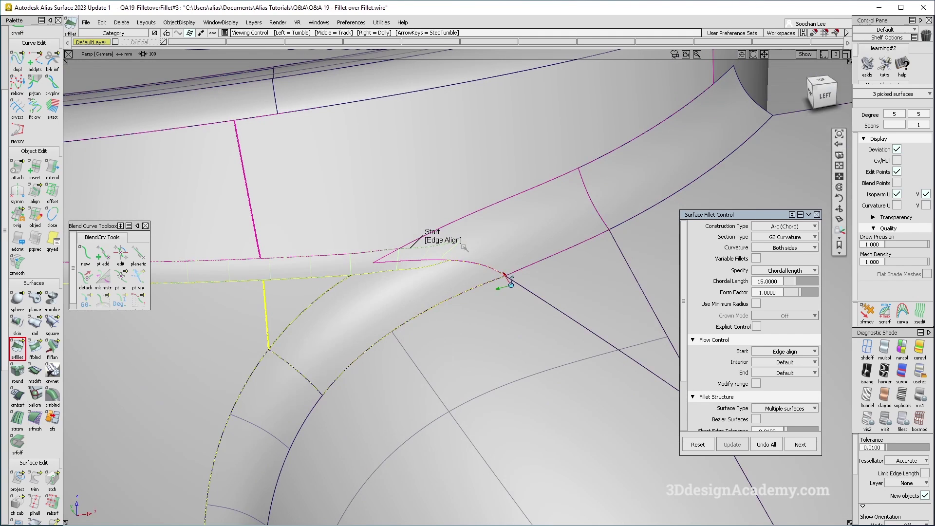
{"action": "right_click_drag", "start_coordinate": [329, 346], "coordinate": [202, 331], "text": "alt+shift"}
{"action": "left_click_drag", "start_coordinate": [202, 331], "coordinate": [219, 331], "text": "alt+shift"}
{"action": "right_click_drag", "start_coordinate": [570, 296], "coordinate": [671, 278], "text": "alt+shift"}
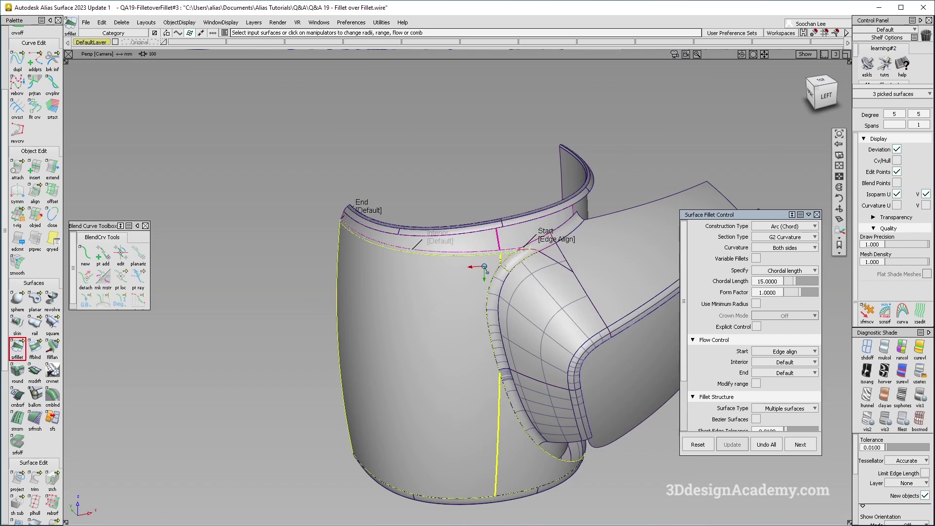
{"action": "middle_click_drag", "start_coordinate": [496, 263], "coordinate": [428, 295], "text": "alt+shift"}
{"action": "right_click_drag", "start_coordinate": [428, 295], "coordinate": [329, 296], "text": "alt+shift"}
{"action": "right_click_drag", "start_coordinate": [456, 270], "coordinate": [555, 273], "text": "alt+shift"}
{"action": "left_click_drag", "start_coordinate": [556, 273], "coordinate": [553, 287], "text": "alt+shift"}
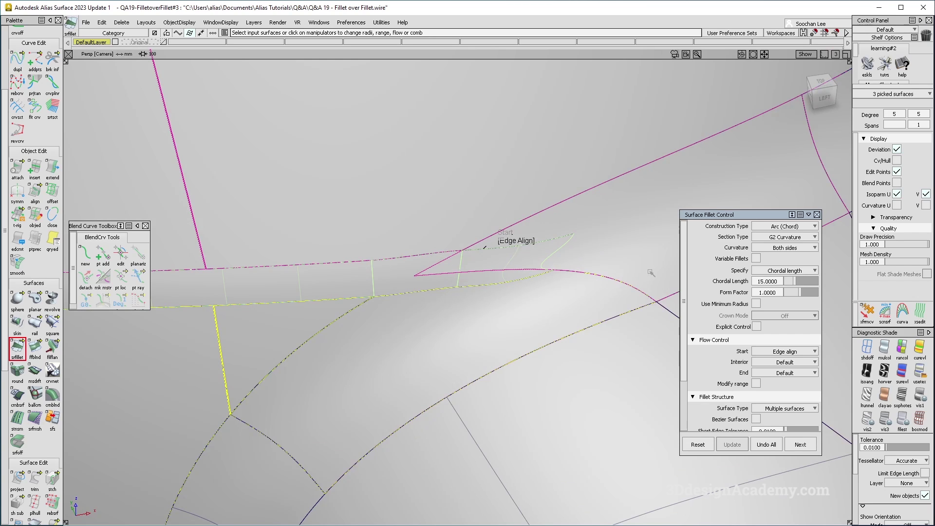
{"action": "right_click_drag", "start_coordinate": [676, 279], "coordinate": [629, 279], "text": "alt+shift"}
{"action": "left_click_drag", "start_coordinate": [628, 279], "coordinate": [645, 263], "text": "alt+shift"}
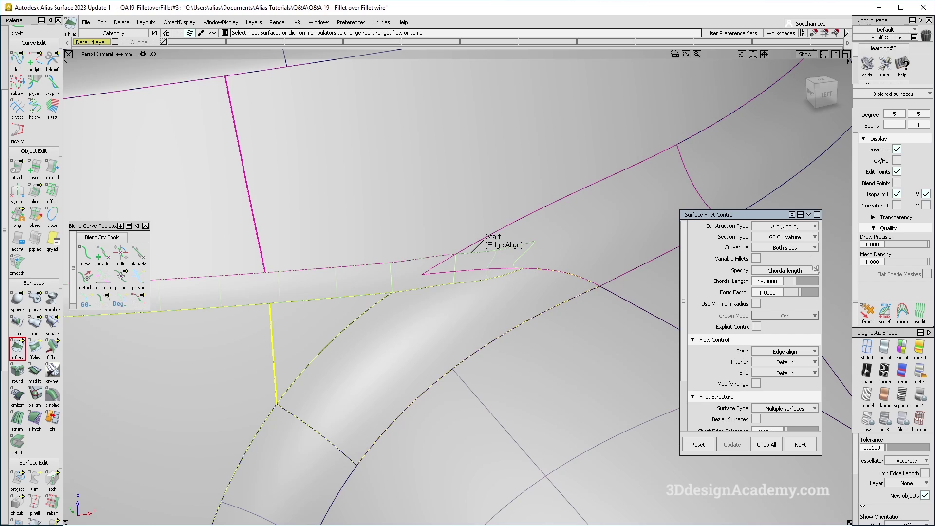
Change the fillet's construction type to Existing Theoretical, update the fillet and deselect everything
{"action": "left_click", "coordinate": [799, 236]}
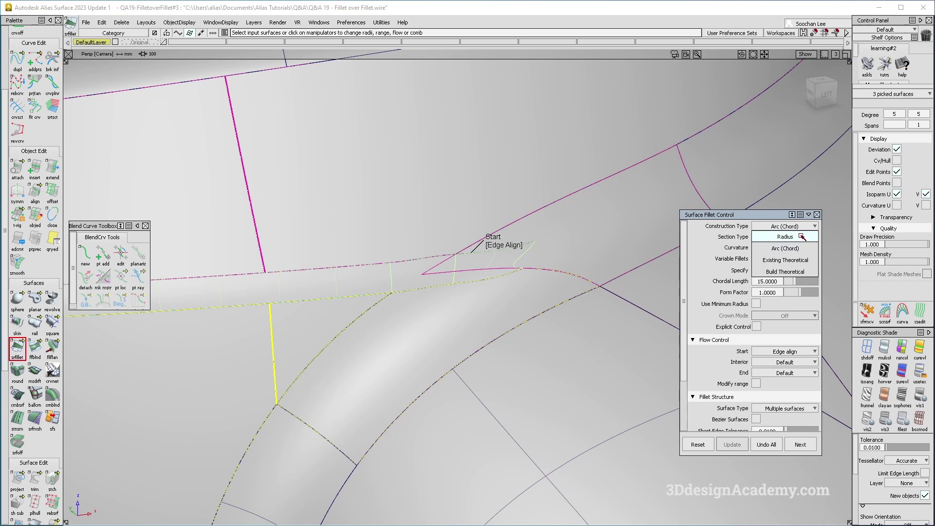
{"action": "left_click", "coordinate": [799, 261]}
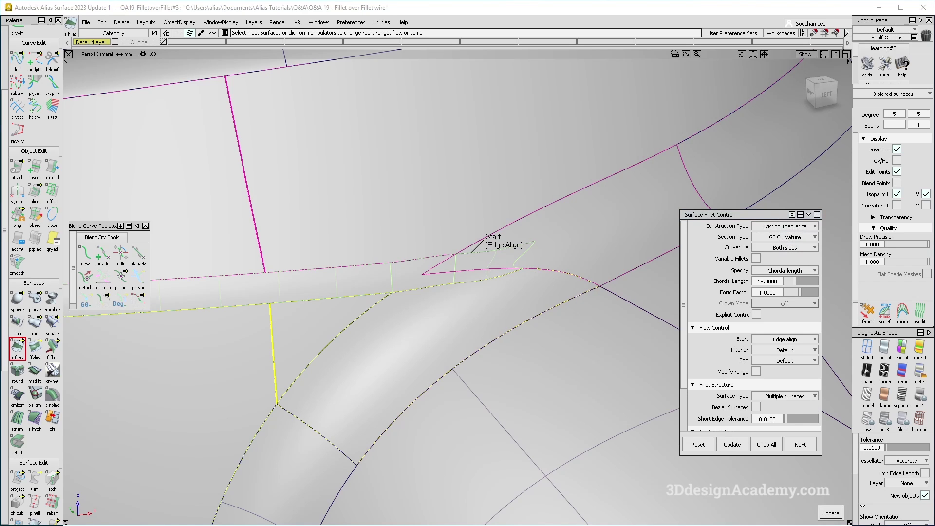
{"action": "left_click", "coordinate": [833, 513]}
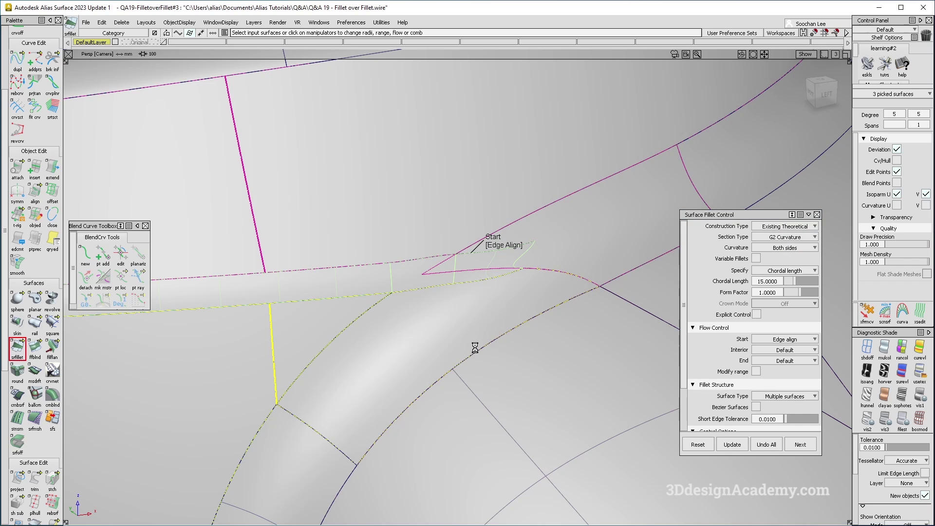
{"action": "mouse_move", "coordinate": [471, 347]}
{"action": "left_mouse_down", "text": "alt+shift"}
{"action": "mouse_move", "coordinate": [458, 347]}
{"action": "mouse_move", "coordinate": [523, 329]}
{"action": "left_mouse_up", "text": "alt+shift"}
{"action": "right_click_drag", "start_coordinate": [524, 328], "coordinate": [430, 339], "text": "alt+shift"}
{"action": "middle_click_drag", "start_coordinate": [430, 339], "coordinate": [520, 309], "text": "alt+shift"}
{"action": "right_click_drag", "start_coordinate": [519, 309], "coordinate": [492, 301], "text": "alt+shift"}
{"action": "left_click_drag", "start_coordinate": [492, 300], "coordinate": [399, 266], "text": "alt+shift"}
{"action": "middle_click_drag", "start_coordinate": [541, 267], "coordinate": [453, 280], "text": "alt+shift"}
{"action": "left_click_drag", "start_coordinate": [494, 333], "coordinate": [494, 247], "text": "ctrl+shift"}
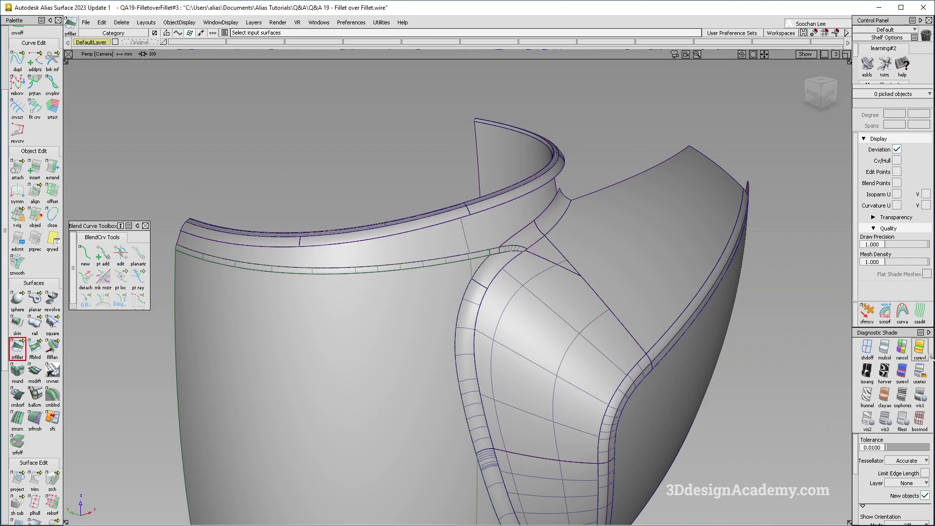
Turn on the user-texture diagnostic shading with the Showroom map and inspect the reflections across the fillet junction
{"action": "left_click", "coordinate": [920, 373]}
{"action": "right_click_drag", "start_coordinate": [496, 325], "coordinate": [410, 260], "text": "ctrl+shift"}
{"action": "left_click_drag", "start_coordinate": [507, 312], "coordinate": [419, 310], "text": "alt+shift"}
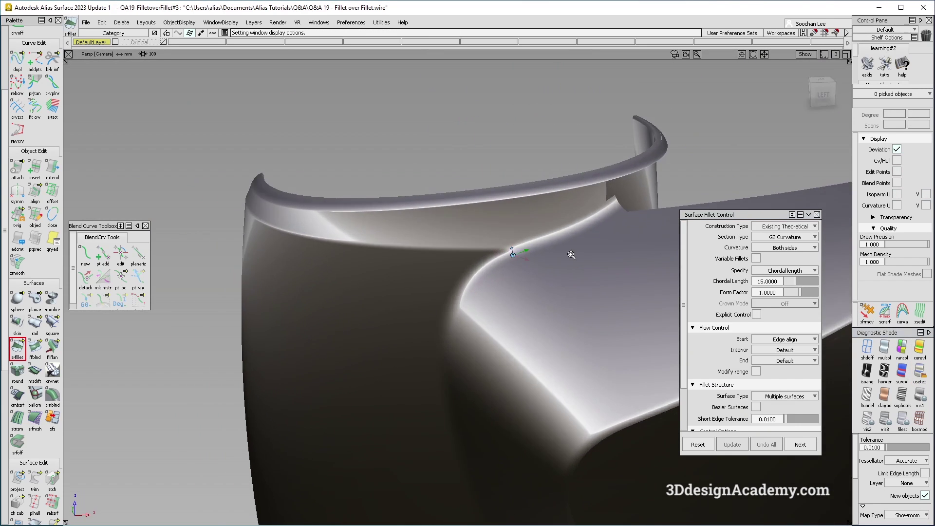
{"action": "right_click_drag", "start_coordinate": [570, 253], "coordinate": [532, 221], "text": "alt+shift"}
{"action": "left_click_drag", "start_coordinate": [533, 221], "coordinate": [568, 367], "text": "alt+shift"}
{"action": "right_click_drag", "start_coordinate": [568, 367], "coordinate": [485, 302], "text": "ctrl+shift"}
{"action": "mouse_move", "coordinate": [484, 302]}
{"action": "left_mouse_down", "text": "alt+shift"}
{"action": "mouse_move", "coordinate": [524, 240]}
{"action": "mouse_move", "coordinate": [548, 241]}
{"action": "mouse_move", "coordinate": [470, 319]}
{"action": "mouse_move", "coordinate": [468, 262]}
{"action": "left_mouse_up", "text": "alt+shift"}
Inspect the band fillet's start end close up against the Square patch's edge, with and without model lines
{"action": "left_click", "coordinate": [468, 261]}
{"action": "left_click_drag", "start_coordinate": [436, 334], "coordinate": [458, 385], "text": "alt+shift"}
{"action": "right_click_drag", "start_coordinate": [461, 389], "coordinate": [460, 320], "text": "ctrl+shift"}
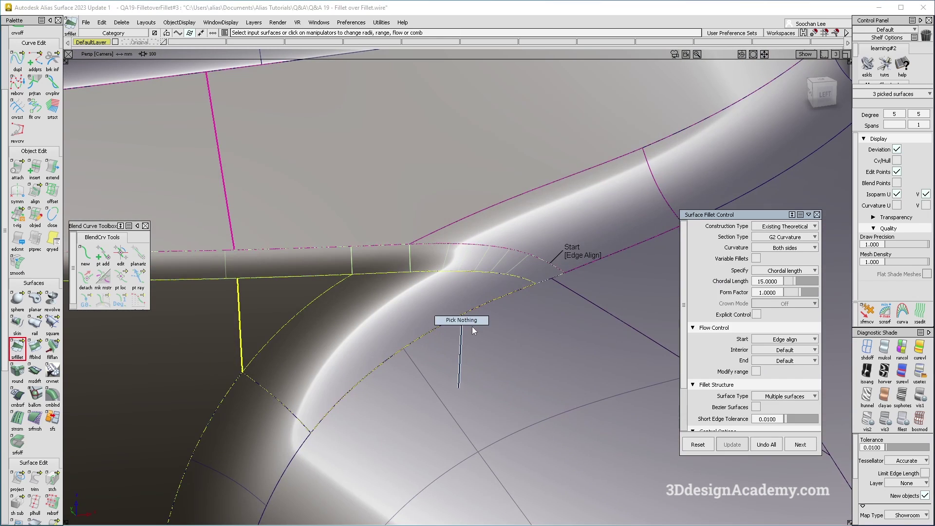
{"action": "mouse_move", "coordinate": [492, 341]}
{"action": "left_mouse_down", "text": "alt+shift"}
{"action": "mouse_move", "coordinate": [437, 333]}
{"action": "mouse_move", "coordinate": [459, 418]}
{"action": "left_mouse_up", "text": "alt+shift"}
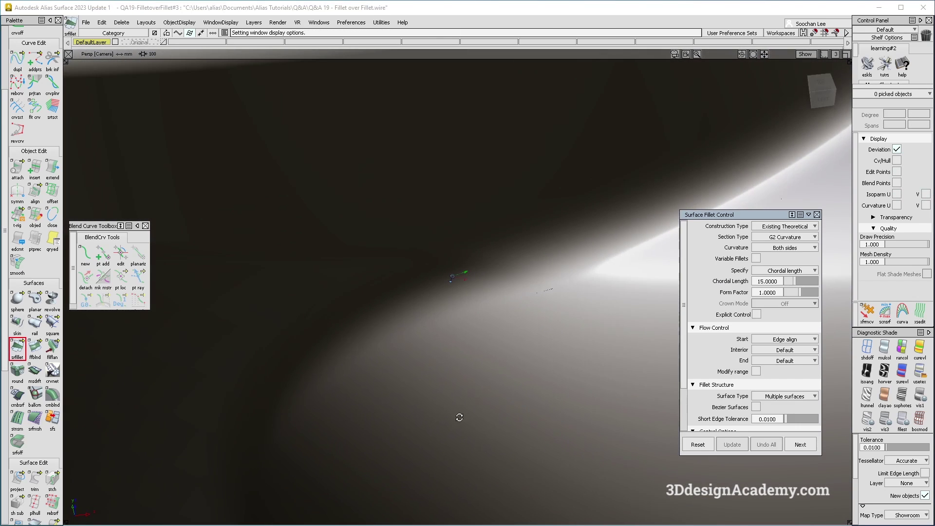
{"action": "left_click_drag", "start_coordinate": [498, 247], "coordinate": [572, 255], "text": "alt+shift"}
{"action": "right_click_drag", "start_coordinate": [572, 255], "coordinate": [572, 195], "text": "ctrl+shift"}
{"action": "right_click_drag", "start_coordinate": [544, 266], "coordinate": [588, 247], "text": "alt+shift"}
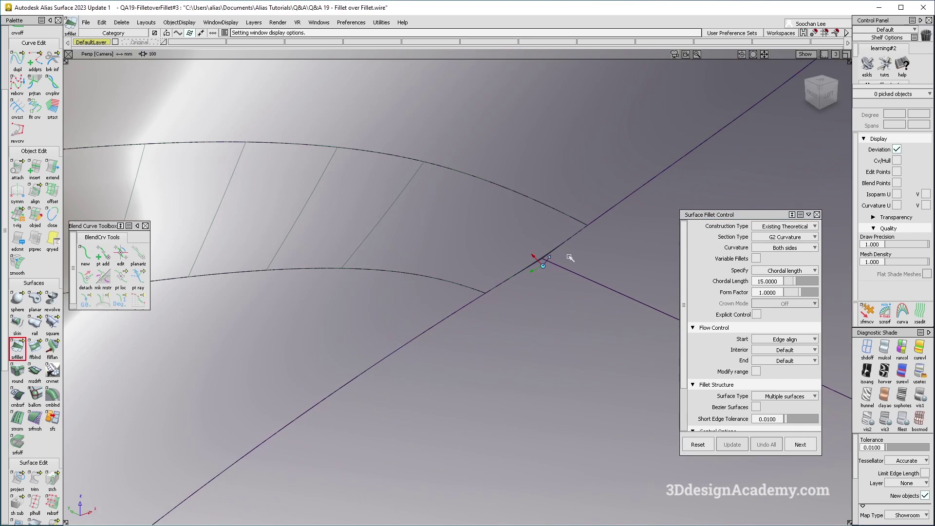
Reselect the band fillet and set its interior flow control to Edge Align
{"action": "right_click_drag", "start_coordinate": [529, 266], "coordinate": [497, 267], "text": "alt+shift"}
{"action": "left_click_drag", "start_coordinate": [497, 268], "coordinate": [545, 240], "text": "alt+shift"}
{"action": "left_click", "coordinate": [528, 252]}
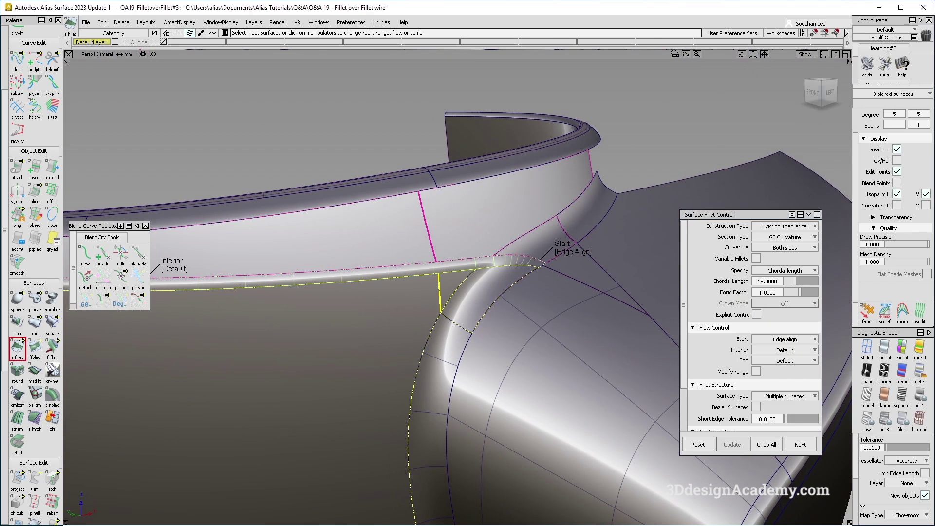
{"action": "left_click", "coordinate": [176, 269]}
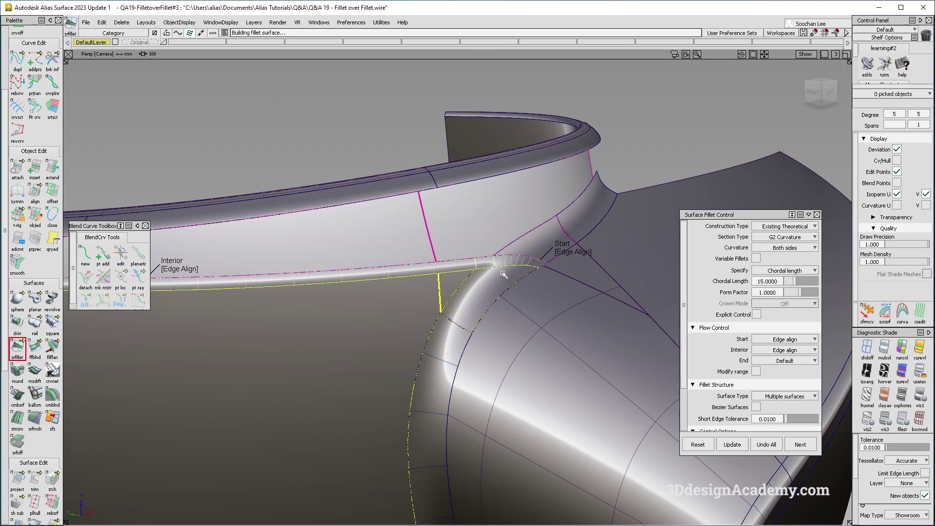
Inspect the edge-aligned band fillet around its start end at the junction from several angles, and deselect it
{"action": "left_click_drag", "start_coordinate": [511, 267], "coordinate": [528, 266], "text": "alt+shift"}
{"action": "mouse_move", "coordinate": [528, 267]}
{"action": "right_mouse_down", "text": "alt+shift"}
{"action": "mouse_move", "coordinate": [520, 265]}
{"action": "mouse_move", "coordinate": [560, 273]}
{"action": "right_mouse_up", "text": "alt+shift"}
{"action": "left_click_drag", "start_coordinate": [560, 272], "coordinate": [554, 329], "text": "alt+shift"}
{"action": "key", "text": "Escape"}
{"action": "key", "text": "ctrl+m"}
{"action": "right_click_drag", "start_coordinate": [555, 329], "coordinate": [526, 319], "text": "alt+shift"}
{"action": "mouse_move", "coordinate": [526, 318]}
{"action": "left_mouse_down", "text": "alt+shift"}
{"action": "mouse_move", "coordinate": [396, 253]}
{"action": "mouse_move", "coordinate": [542, 290]}
{"action": "mouse_move", "coordinate": [459, 262]}
{"action": "mouse_move", "coordinate": [568, 346]}
{"action": "mouse_move", "coordinate": [517, 279]}
{"action": "left_mouse_up", "text": "alt+shift"}
{"action": "right_click_drag", "start_coordinate": [572, 362], "coordinate": [516, 263], "text": "ctrl+shift"}
{"action": "right_click_drag", "start_coordinate": [516, 266], "coordinate": [453, 268], "text": "alt+shift"}
{"action": "left_click_drag", "start_coordinate": [453, 268], "coordinate": [497, 292], "text": "alt+shift"}
{"action": "right_click_drag", "start_coordinate": [497, 292], "coordinate": [464, 291], "text": "alt+shift"}
Copy and paste all the model's surfaces and delete the construction history of the pasted copies
{"action": "left_click_drag", "start_coordinate": [474, 165], "coordinate": [357, 278], "text": "ctrl+shift"}
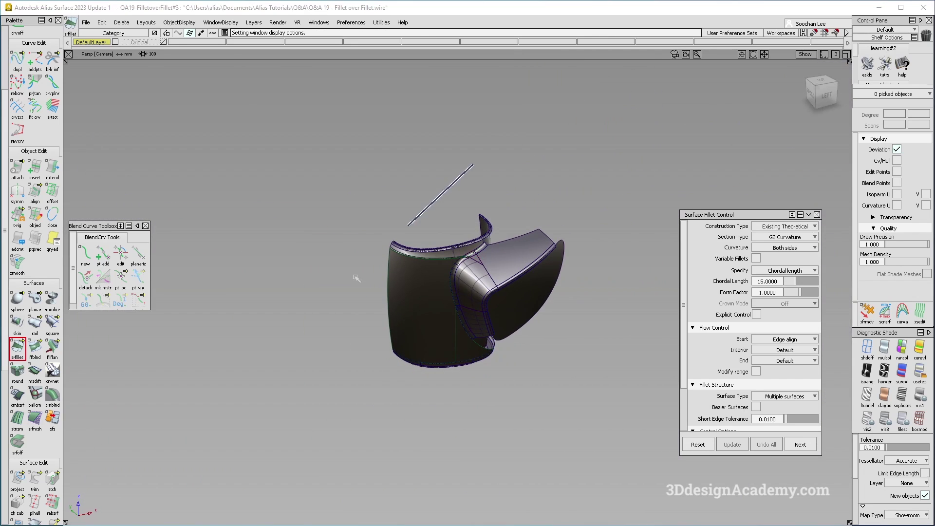
{"action": "left_click_drag", "start_coordinate": [355, 207], "coordinate": [536, 344]}
{"action": "mouse_move", "coordinate": [454, 255]}
{"action": "right_mouse_down", "text": "alt+shift"}
{"action": "mouse_move", "coordinate": [539, 254]}
{"action": "mouse_move", "coordinate": [512, 301]}
{"action": "mouse_move", "coordinate": [487, 301]}
{"action": "right_mouse_up", "text": "alt+shift"}
{"action": "mouse_move", "coordinate": [487, 301]}
{"action": "left_mouse_down", "text": "alt+shift"}
{"action": "mouse_move", "coordinate": [515, 290]}
{"action": "mouse_move", "coordinate": [494, 296]}
{"action": "left_mouse_up", "text": "alt+shift"}
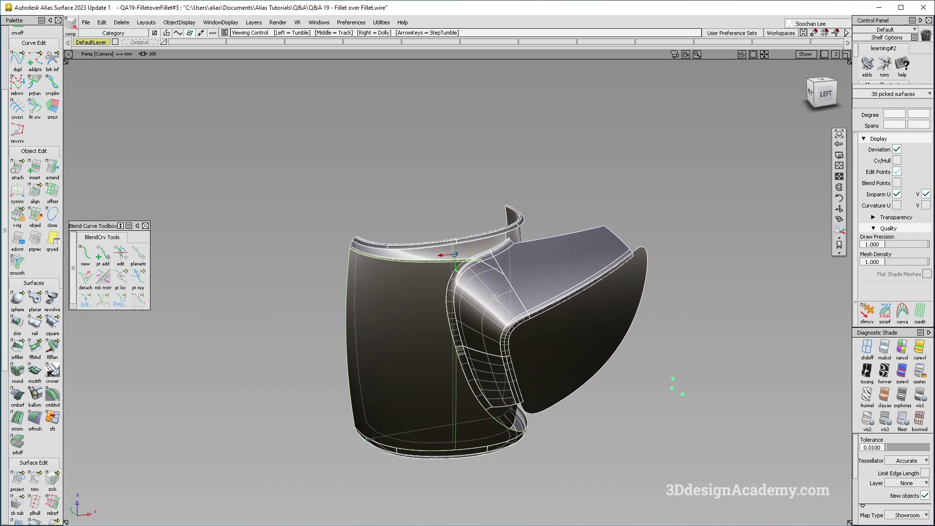
{"action": "key", "text": "ctrl+c"}
{"action": "key", "text": "ctrl+v"}
{"action": "left_click", "coordinate": [121, 22]}
{"action": "left_click", "coordinate": [146, 46]}
Create a new layer L1, assign the copied surfaces to it and hide the layer
{"action": "left_click", "coordinate": [254, 22]}
{"action": "left_click", "coordinate": [260, 34]}
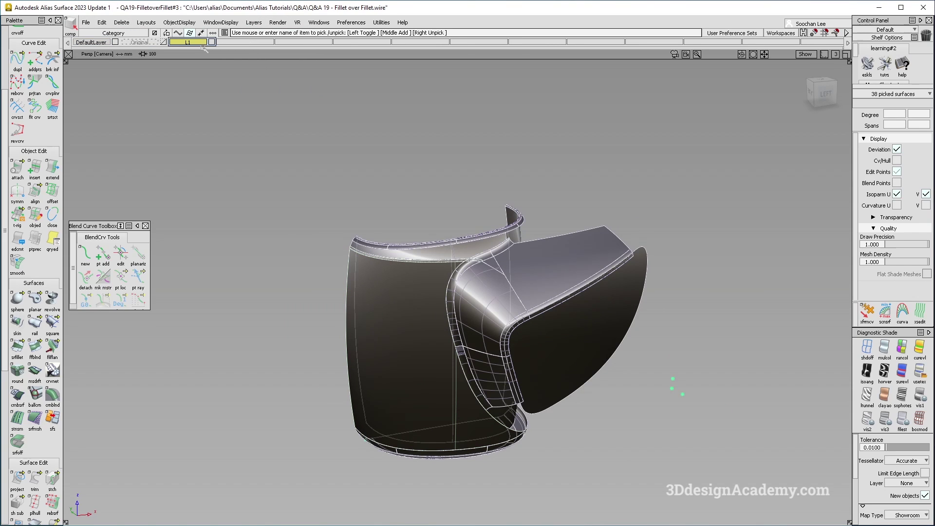
{"action": "left_click_drag", "start_coordinate": [200, 43], "coordinate": [211, 46]}
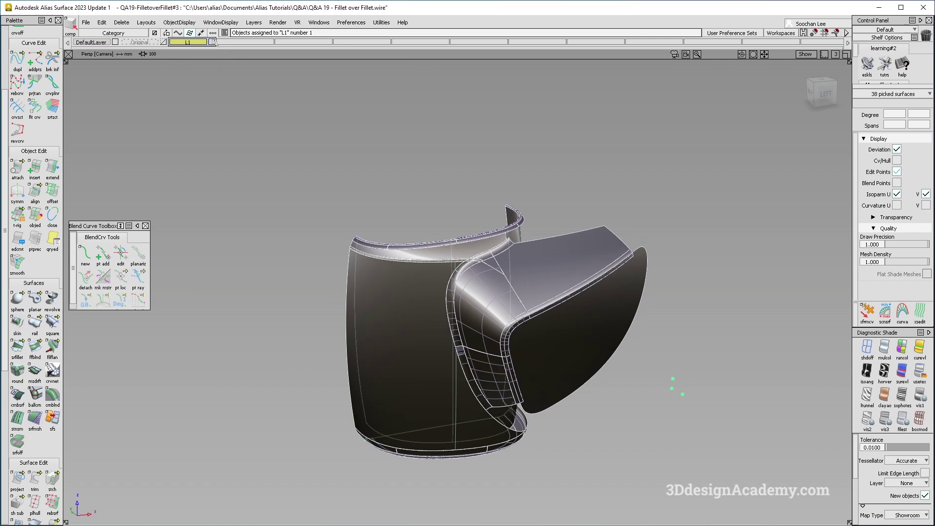
{"action": "left_click", "coordinate": [214, 41]}
Switch the model to multi-color diagnostic shading and undo the band fillet
{"action": "right_click_drag", "start_coordinate": [449, 266], "coordinate": [629, 265], "text": "alt+shift"}
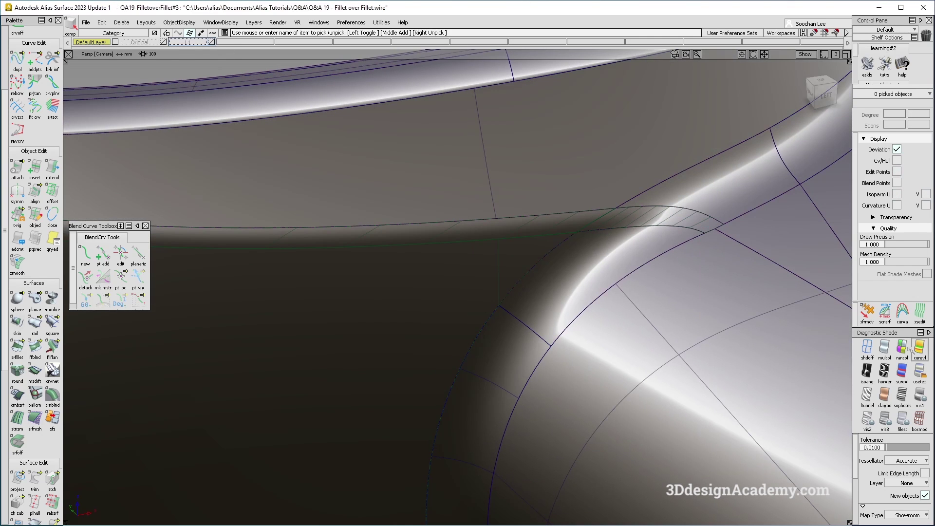
{"action": "left_click", "coordinate": [885, 348]}
{"action": "right_click_drag", "start_coordinate": [612, 221], "coordinate": [612, 238]}
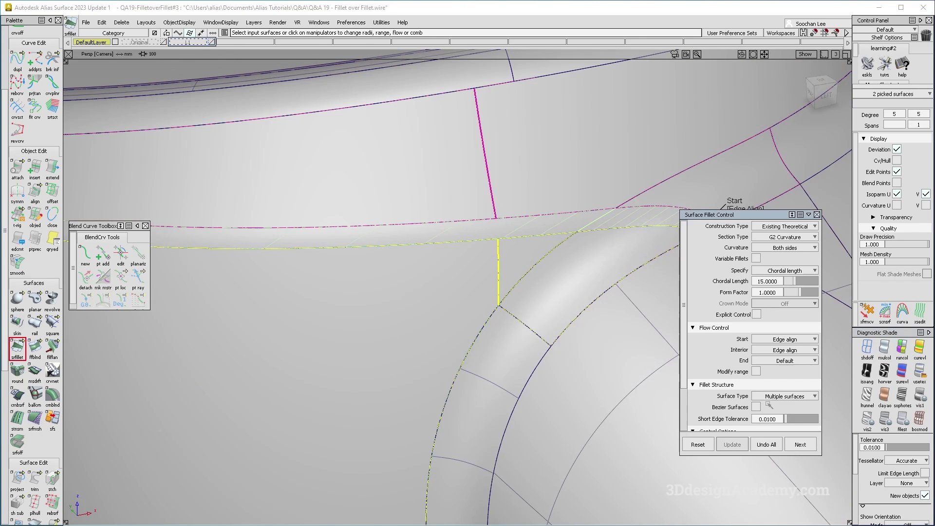
{"action": "left_click", "coordinate": [765, 445]}
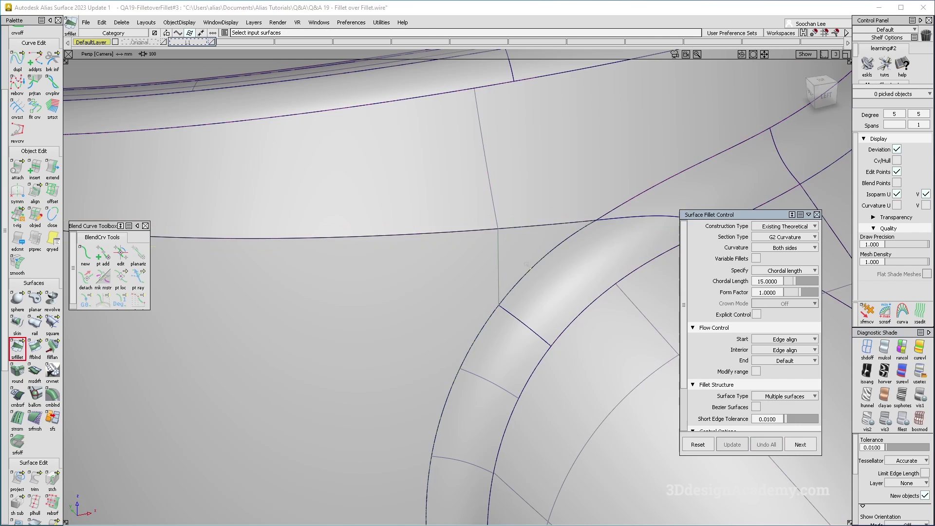
Try to build the G2 fillet between the full upper band and the body wall, and undo it
{"action": "right_click_drag", "start_coordinate": [592, 250], "coordinate": [484, 244], "text": "alt+shift"}
{"action": "left_click", "coordinate": [465, 242]}
{"action": "left_click", "coordinate": [434, 274]}
{"action": "left_click_drag", "start_coordinate": [434, 274], "coordinate": [521, 272], "text": "alt+shift"}
{"action": "right_click_drag", "start_coordinate": [521, 273], "coordinate": [469, 271], "text": "alt+shift"}
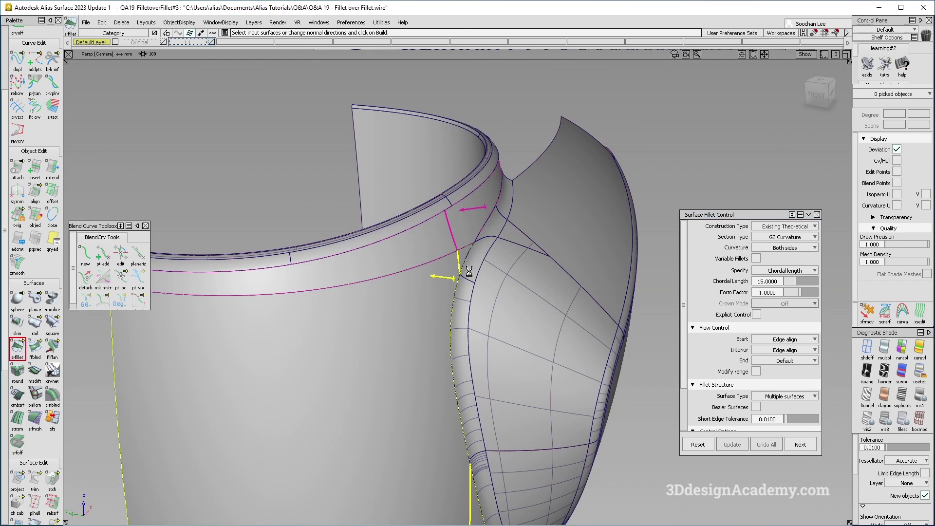
{"action": "key", "text": "space"}
{"action": "left_click_drag", "start_coordinate": [500, 269], "coordinate": [474, 247], "text": "alt+shift"}
{"action": "right_click_drag", "start_coordinate": [474, 247], "coordinate": [480, 234], "text": "alt+shift"}
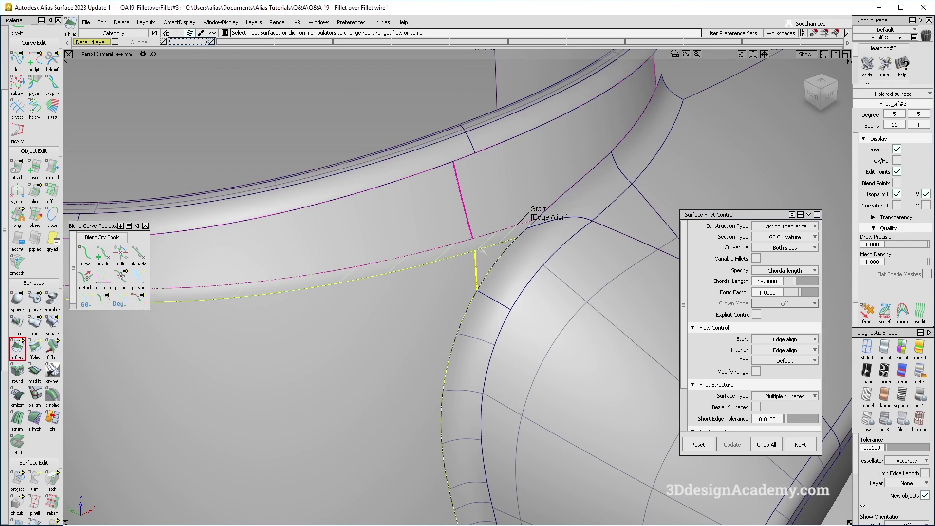
{"action": "left_click", "coordinate": [767, 444]}
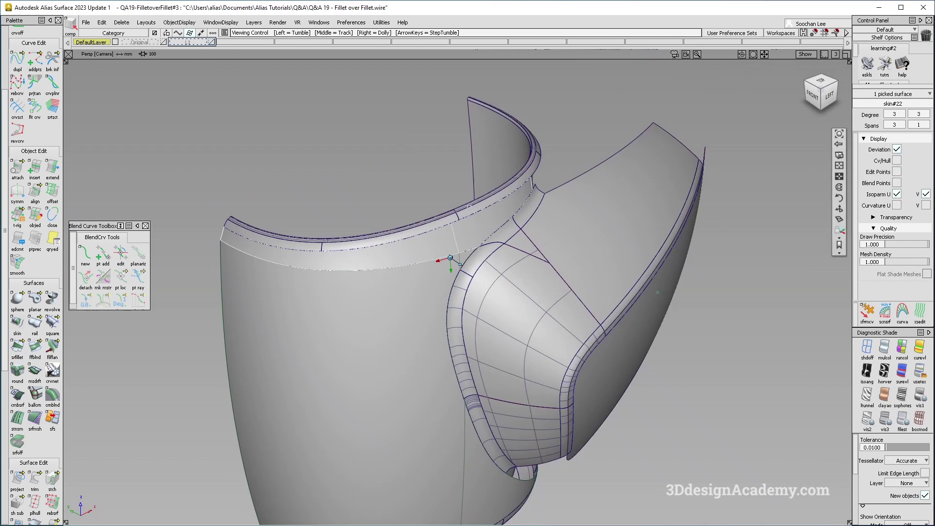
Delete the construction history of the band, body wall and neighbouring surfaces at the junction
{"action": "left_click_drag", "start_coordinate": [473, 229], "coordinate": [808, 374], "text": "alt+shift"}
{"action": "right_click_drag", "start_coordinate": [508, 258], "coordinate": [441, 298], "text": "ctrl+shift"}
{"action": "left_click_drag", "start_coordinate": [471, 335], "coordinate": [459, 244], "text": "ctrl+shift"}
{"action": "right_click_drag", "start_coordinate": [467, 266], "coordinate": [499, 247], "text": "alt+shift"}
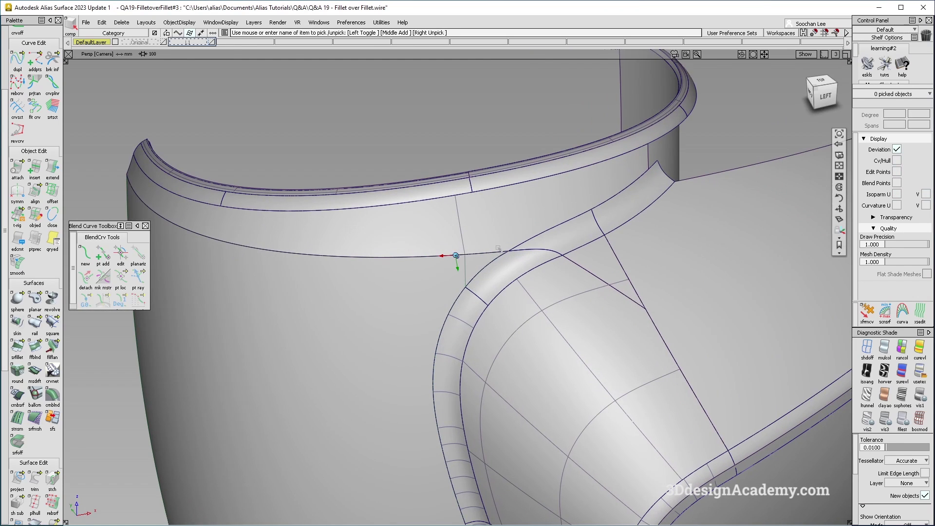
{"action": "left_click_drag", "start_coordinate": [539, 291], "coordinate": [538, 241], "text": "ctrl+shift"}
{"action": "left_click_drag", "start_coordinate": [679, 112], "coordinate": [451, 295]}
{"action": "left_click", "coordinate": [121, 23]}
{"action": "left_click", "coordinate": [120, 47]}
{"action": "left_click_drag", "start_coordinate": [424, 390], "coordinate": [397, 229], "text": "ctrl+shift"}
{"action": "left_click_drag", "start_coordinate": [407, 294], "coordinate": [395, 333], "text": "alt+shift"}
{"action": "left_click_drag", "start_coordinate": [351, 348], "coordinate": [256, 168], "text": "ctrl+shift"}
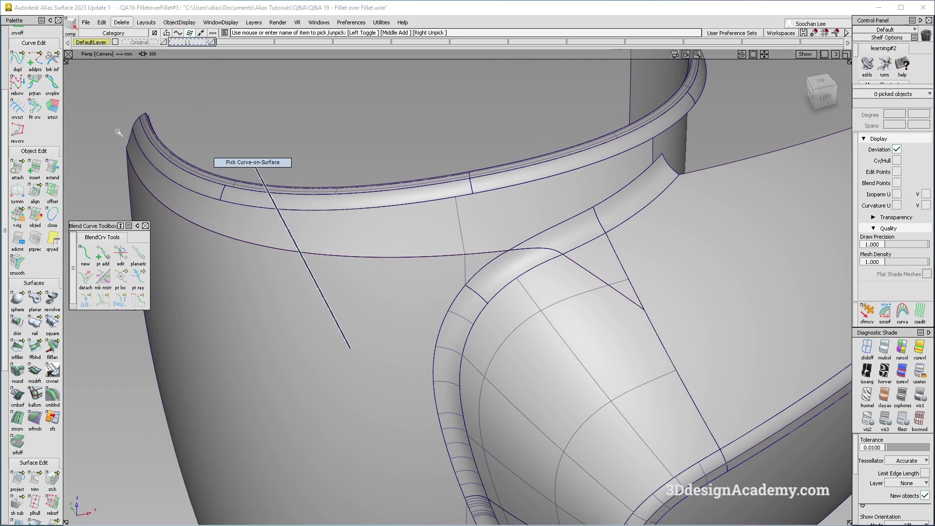
Copy the upper band and body wall surfaces, assign the copies to a new layer and name it Hide
{"action": "left_click_drag", "start_coordinate": [502, 211], "coordinate": [502, 165], "text": "ctrl+shift"}
{"action": "left_click", "coordinate": [458, 214]}
{"action": "left_click", "coordinate": [465, 268]}
{"action": "key", "text": "ctrl+c"}
{"action": "key", "text": "ctrl+v"}
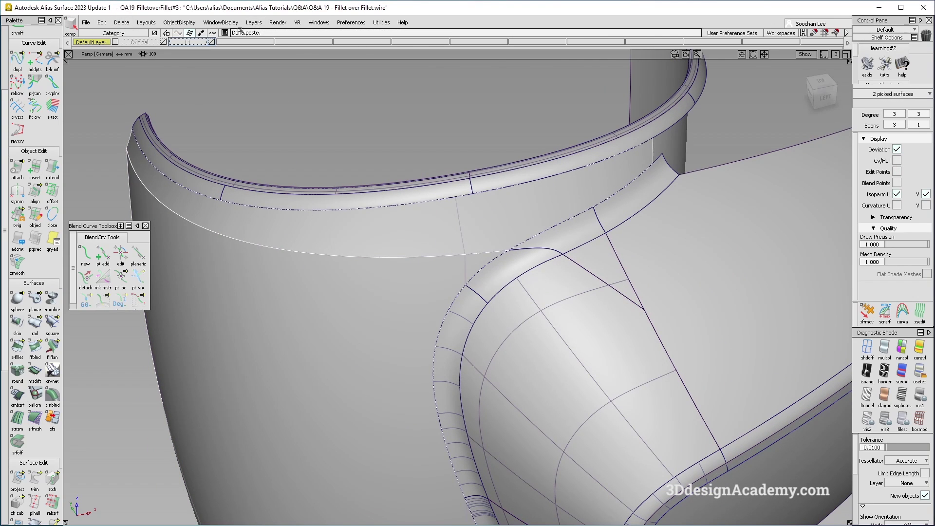
{"action": "left_click", "coordinate": [257, 23]}
{"action": "left_click", "coordinate": [258, 34]}
{"action": "right_click", "coordinate": [248, 43]}
{"action": "left_click", "coordinate": [249, 46]}
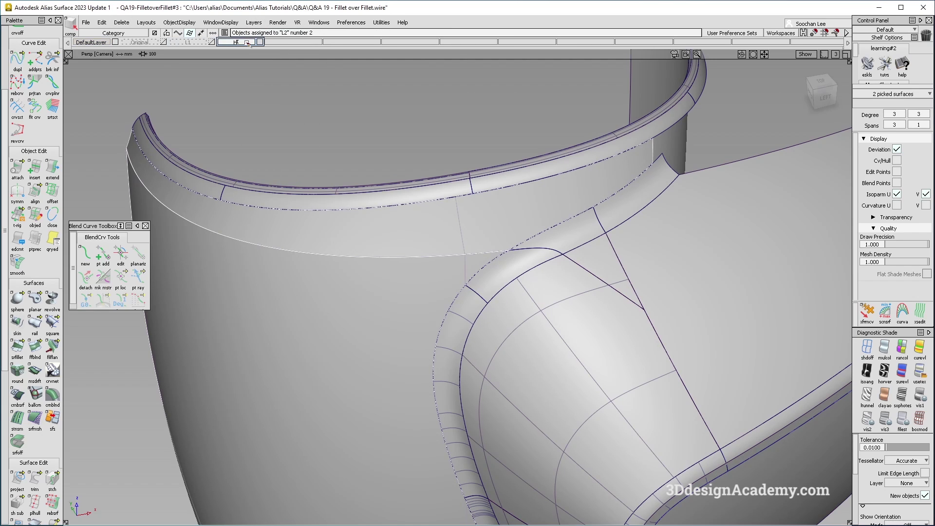
Rename layer L1 as Ver 1, place it after the Hide layer and hide both layers
{"action": "left_click", "coordinate": [196, 43]}
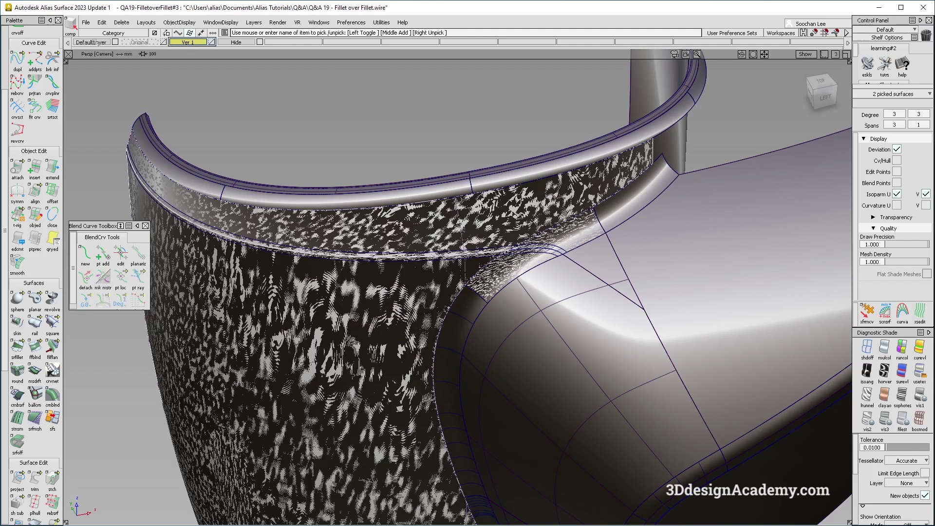
{"action": "left_click", "coordinate": [95, 42]}
{"action": "left_click_drag", "start_coordinate": [189, 43], "coordinate": [232, 50]}
{"action": "left_click", "coordinate": [213, 42]}
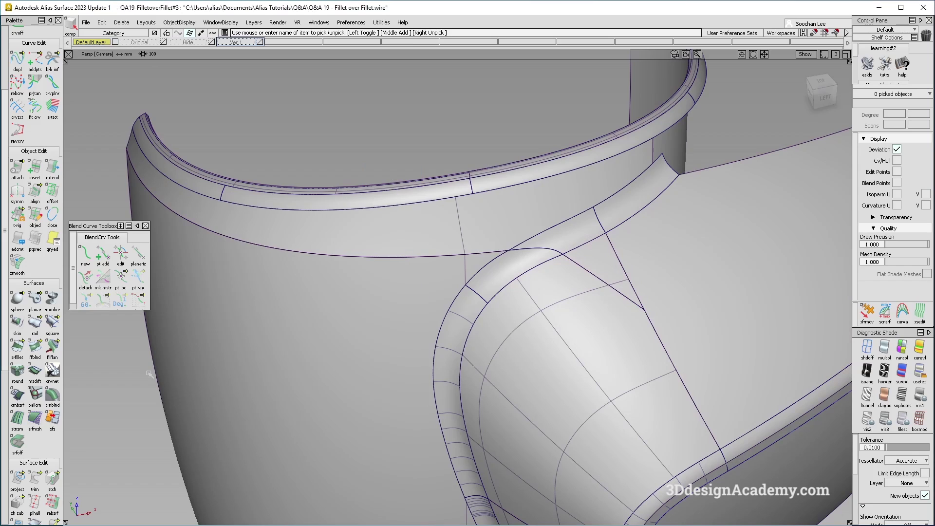
Detach the upper band surface at its interior isoparm just before the arm fillet
{"action": "left_click_drag", "start_coordinate": [17, 168], "coordinate": [48, 170]}
{"action": "left_click", "coordinate": [464, 247]}
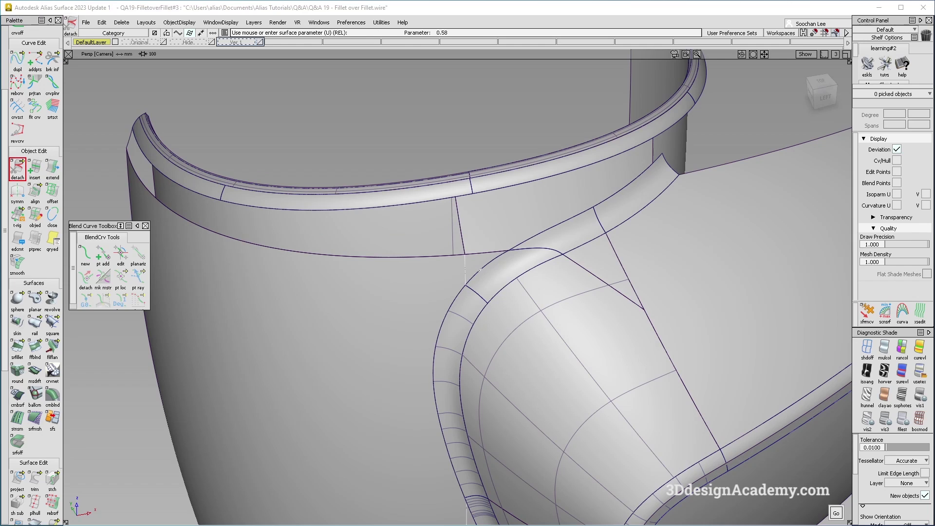
{"action": "key", "text": "space"}
{"action": "left_click_drag", "start_coordinate": [467, 273], "coordinate": [467, 302], "text": "ctrl+shift"}
{"action": "left_click", "coordinate": [428, 293]}
{"action": "left_click_drag", "start_coordinate": [506, 239], "coordinate": [652, 219], "text": "alt+shift"}
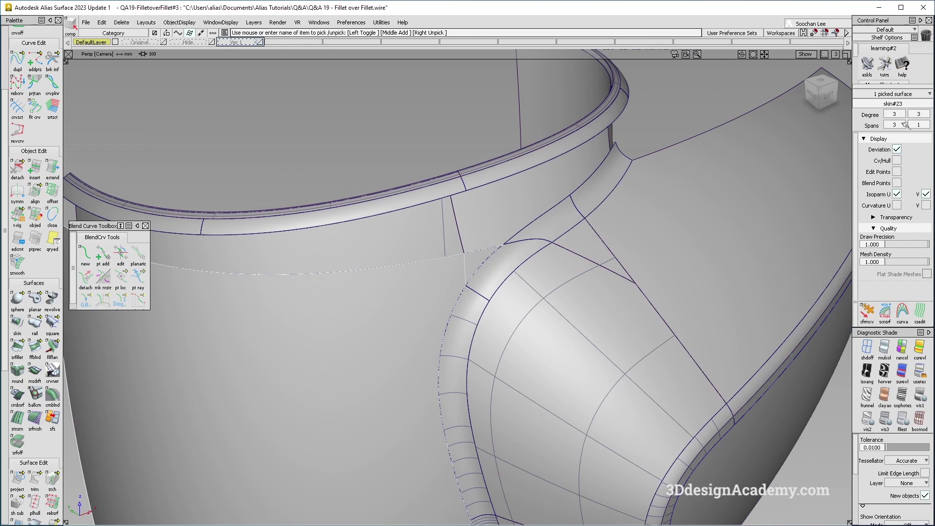
{"action": "left_click_drag", "start_coordinate": [456, 258], "coordinate": [354, 373], "text": "alt+shift"}
Detach the body wall vertically along the isoparm that lines up with the band's split
{"action": "left_click_drag", "start_coordinate": [355, 374], "coordinate": [284, 197], "text": "ctrl+shift"}
{"action": "left_click", "coordinate": [18, 169]}
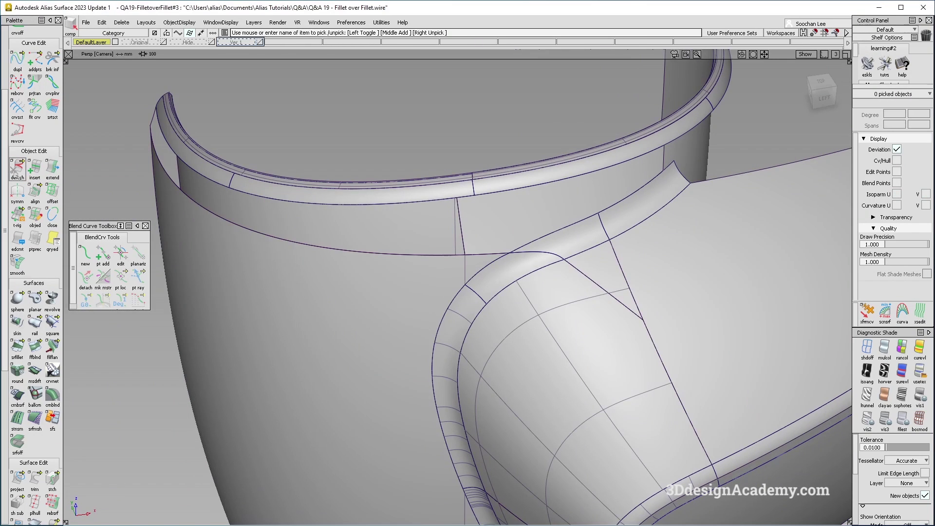
{"action": "left_click", "coordinate": [464, 267]}
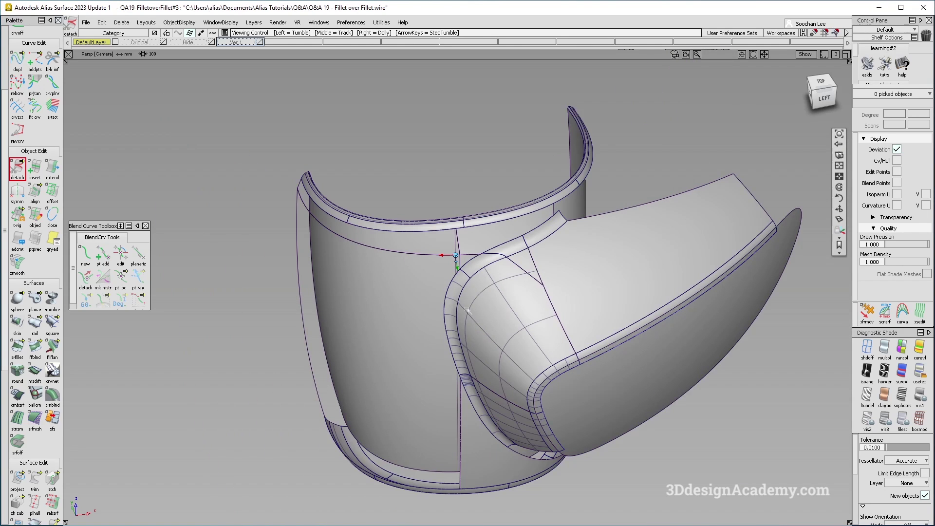
{"action": "key", "text": "ctrl+z"}
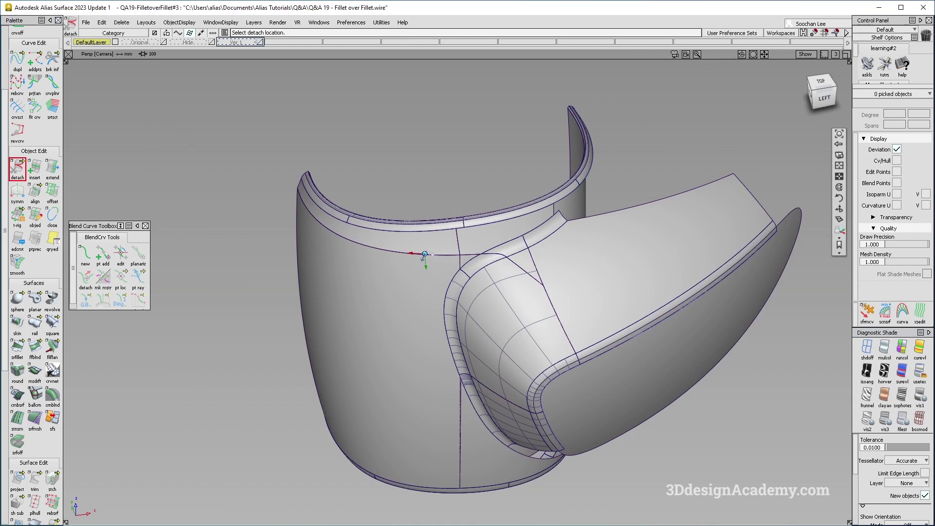
Build a G2 Curvature fillet with 15 mm chordal length between the detached front band piece and the front body wall
{"action": "right_click_drag", "start_coordinate": [425, 254], "coordinate": [424, 369], "text": "alt+shift"}
{"action": "left_click", "coordinate": [17, 346]}
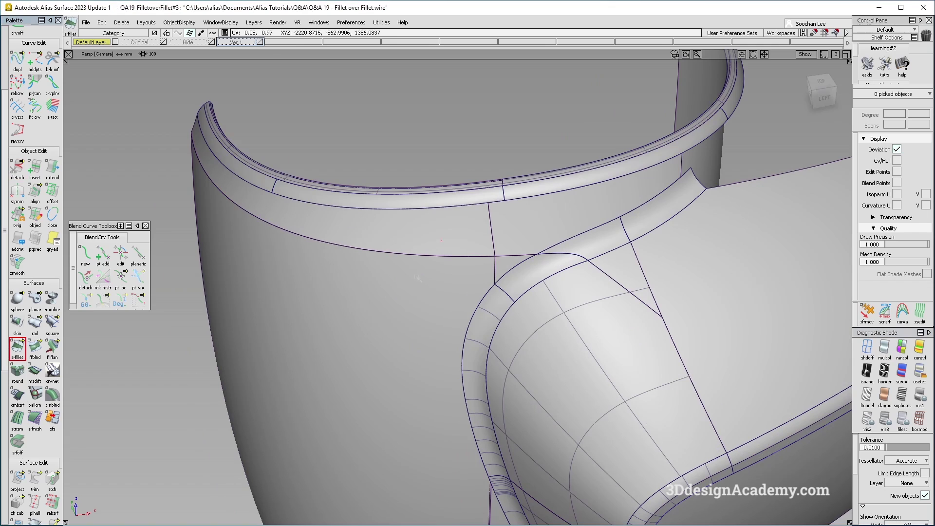
{"action": "left_click", "coordinate": [440, 281]}
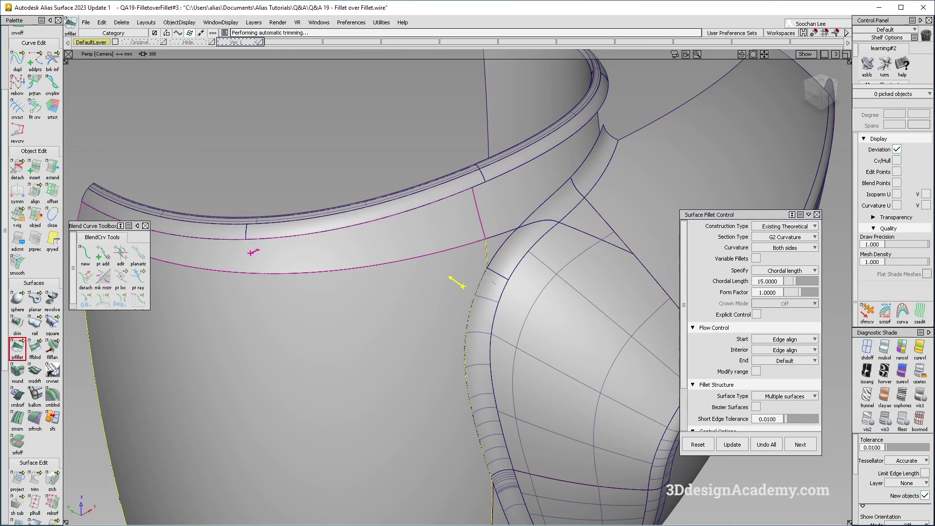
{"action": "left_click_drag", "start_coordinate": [438, 292], "coordinate": [584, 292], "text": "alt+shift"}
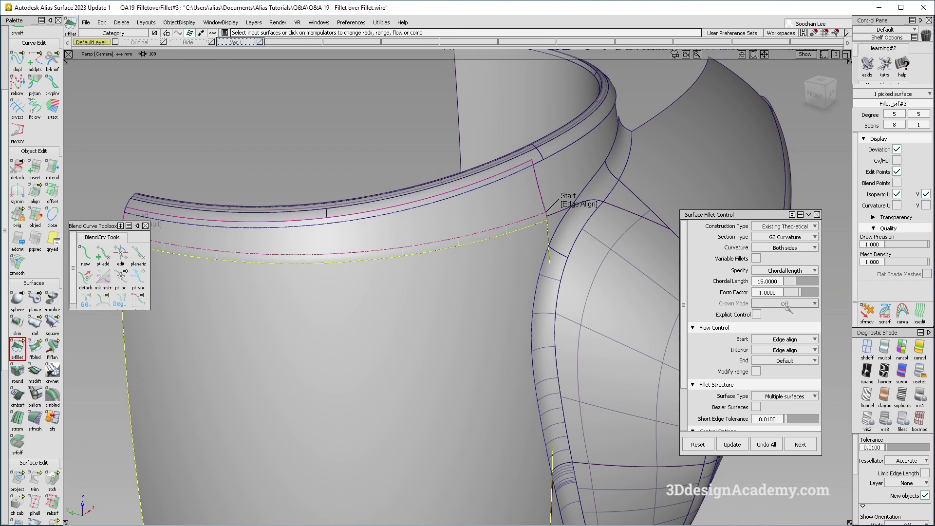
Try the front fillet with Bezier Surfaces on, and switch the option off again
{"action": "scroll", "coordinate": [794, 348], "scroll_direction": "down", "scroll_amount": 2}
{"action": "left_click", "coordinate": [756, 377]}
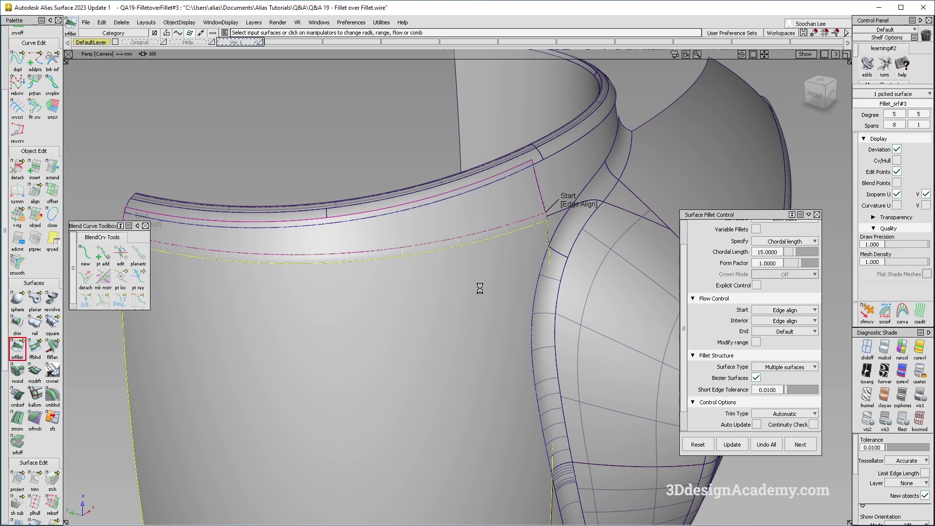
{"action": "left_click_drag", "start_coordinate": [472, 275], "coordinate": [560, 321], "text": "alt+shift"}
{"action": "left_click", "coordinate": [756, 378]}
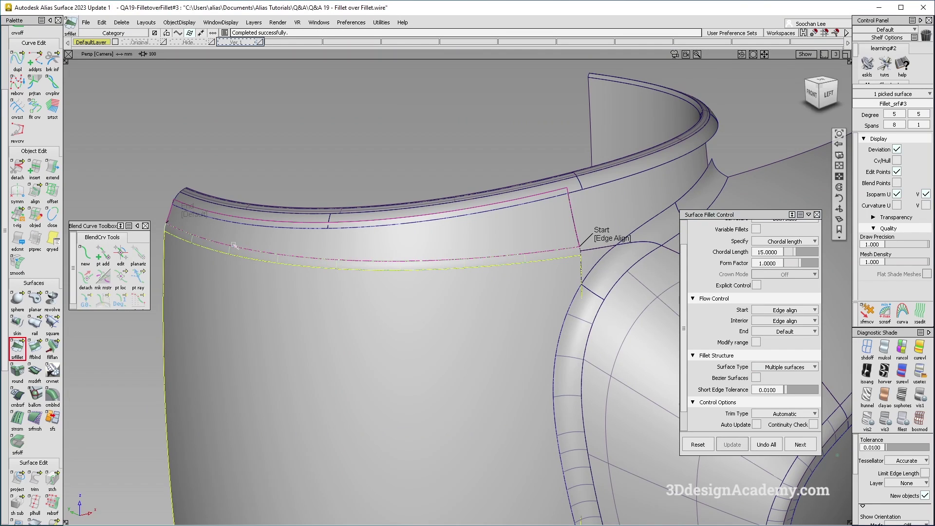
Set the front fillet's end flow control to Edge align
{"action": "left_click", "coordinate": [190, 218]}
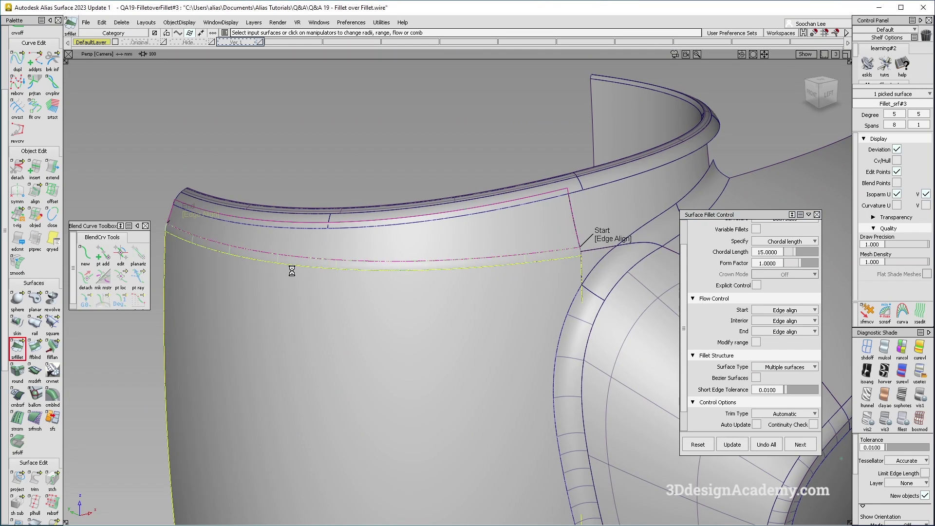
{"action": "mouse_move", "coordinate": [349, 295]}
{"action": "left_mouse_down", "text": "alt+shift"}
{"action": "mouse_move", "coordinate": [422, 348]}
{"action": "mouse_move", "coordinate": [349, 166]}
{"action": "left_mouse_up", "text": "alt+shift"}
Fit a degree 3, single-span curve to the upper edge of the front fillet
{"action": "left_click", "coordinate": [34, 108]}
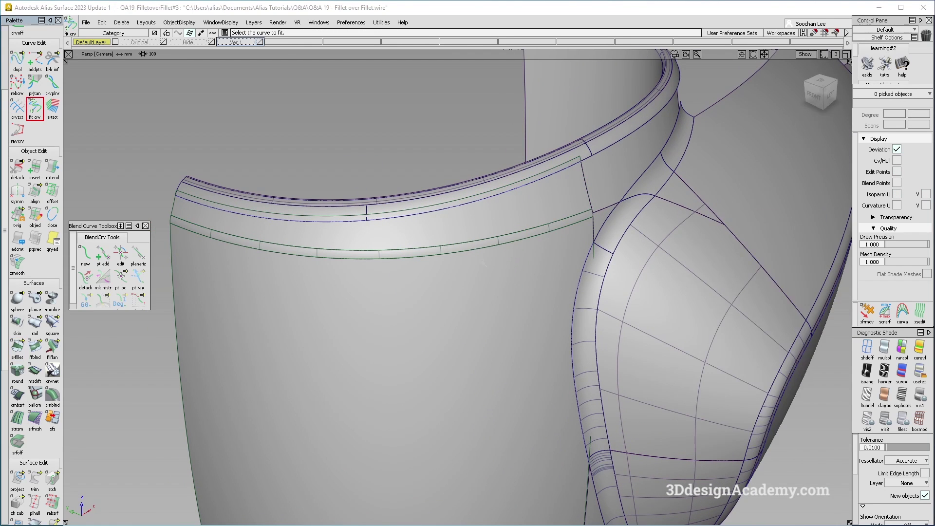
{"action": "left_click", "coordinate": [422, 250]}
{"action": "left_click", "coordinate": [431, 255]}
{"action": "left_click_drag", "start_coordinate": [431, 255], "coordinate": [441, 170], "text": "alt+shift"}
Show the CV hulls of the front band surface to compare them with the fitted curve, and deselect everything
{"action": "left_click", "coordinate": [476, 200]}
{"action": "left_click_drag", "start_coordinate": [477, 226], "coordinate": [502, 195], "text": "alt+shift"}
{"action": "right_click_drag", "start_coordinate": [428, 162], "coordinate": [496, 257], "text": "ctrl+shift"}
{"action": "mouse_move", "coordinate": [502, 257]}
{"action": "left_mouse_down", "text": "alt+shift"}
{"action": "mouse_move", "coordinate": [578, 261]}
{"action": "mouse_move", "coordinate": [362, 288]}
{"action": "left_mouse_up", "text": "alt+shift"}
{"action": "left_click_drag", "start_coordinate": [440, 359], "coordinate": [444, 265], "text": "ctrl+shift"}
{"action": "left_click_drag", "start_coordinate": [448, 266], "coordinate": [422, 270], "text": "alt+shift"}
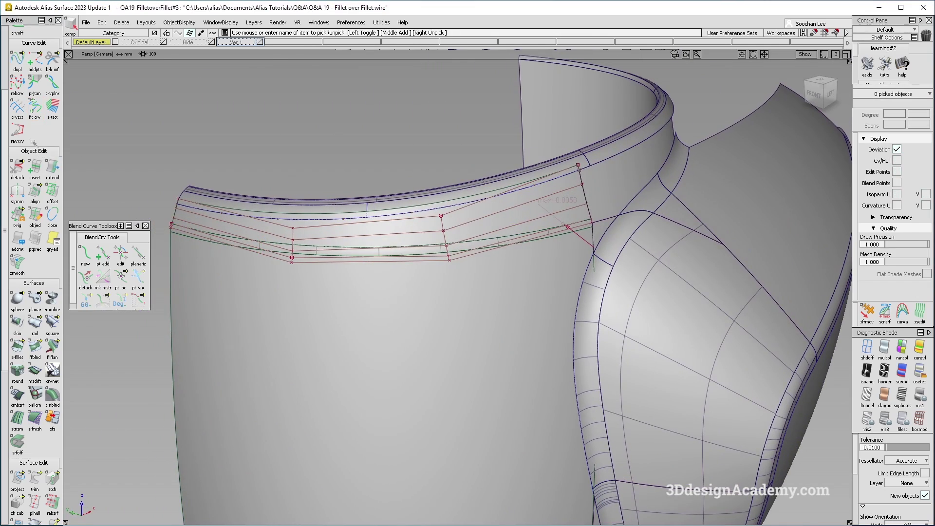
Fit a second degree 3, single-span curve to the lower edge of the front fillet
{"action": "left_click", "coordinate": [35, 111]}
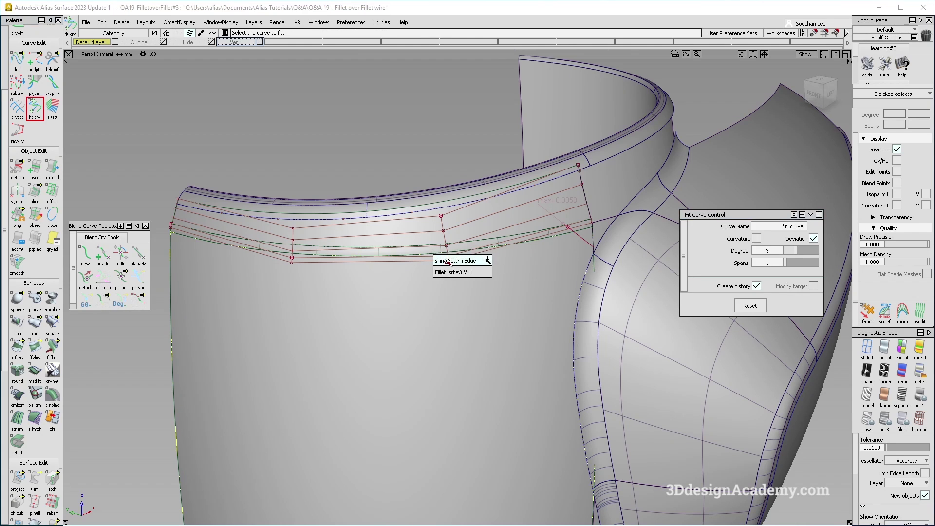
{"action": "left_click", "coordinate": [449, 261]}
{"action": "left_click_drag", "start_coordinate": [502, 290], "coordinate": [468, 305], "text": "alt+shift"}
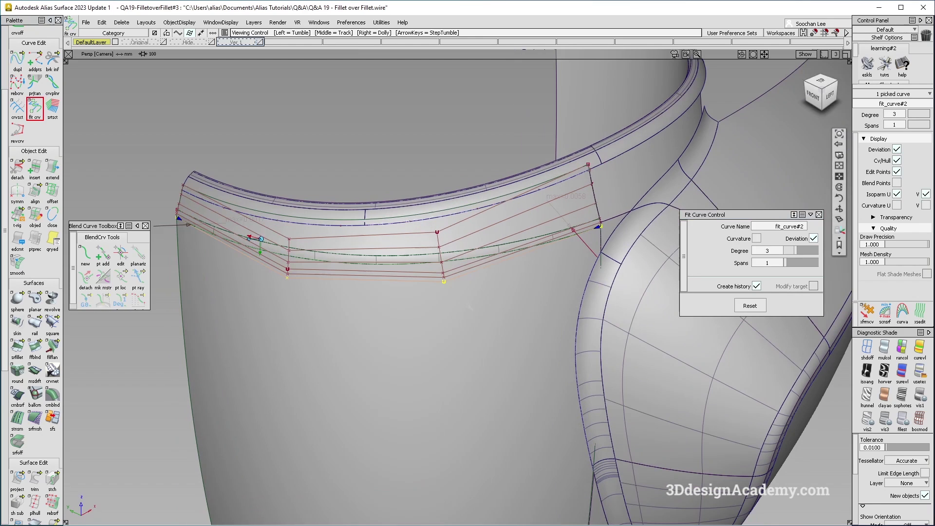
{"action": "left_click_drag", "start_coordinate": [462, 346], "coordinate": [470, 265], "text": "ctrl+shift"}
{"action": "key", "text": "ctrl+q"}
{"action": "key", "text": "shift+alt"}
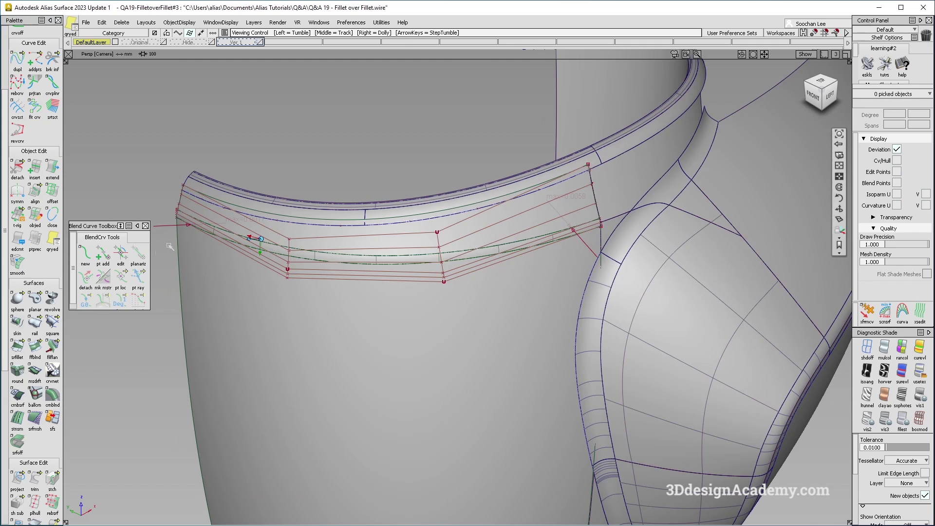
Turn off the CV hull display of the front band surface
{"action": "right_click_drag", "start_coordinate": [185, 217], "coordinate": [265, 217], "text": "alt+shift"}
{"action": "middle_click_drag", "start_coordinate": [265, 218], "coordinate": [355, 327], "text": "alt+shift"}
{"action": "left_click_drag", "start_coordinate": [438, 164], "coordinate": [378, 234], "text": "ctrl+shift"}
{"action": "left_click", "coordinate": [455, 204]}
{"action": "right_click_drag", "start_coordinate": [456, 206], "coordinate": [352, 286], "text": "ctrl+shift"}
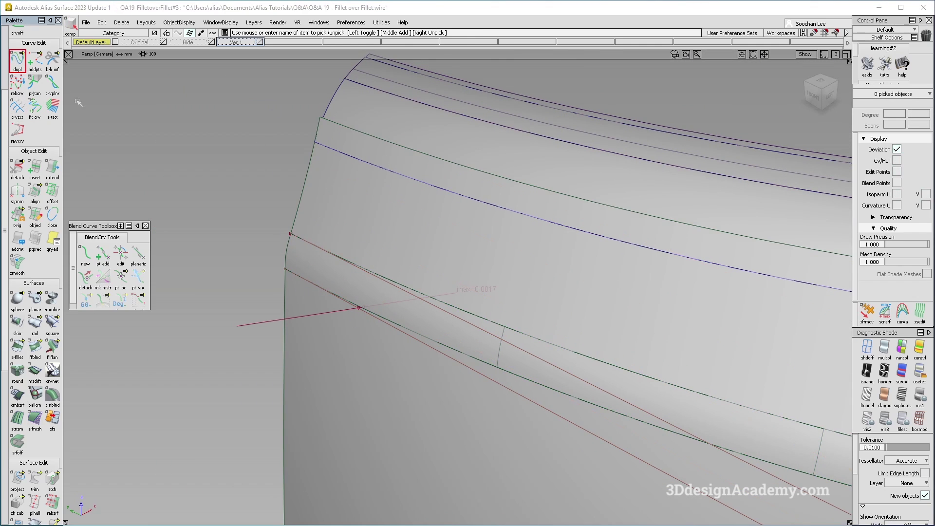
Duplicate the short end edges of the front fillet as curves, at its outer end and at the junction
{"action": "left_click", "coordinate": [287, 252]}
{"action": "right_click_drag", "start_coordinate": [336, 255], "coordinate": [721, 292], "text": "alt+shift"}
{"action": "middle_click_drag", "start_coordinate": [721, 292], "coordinate": [441, 287], "text": "alt+shift"}
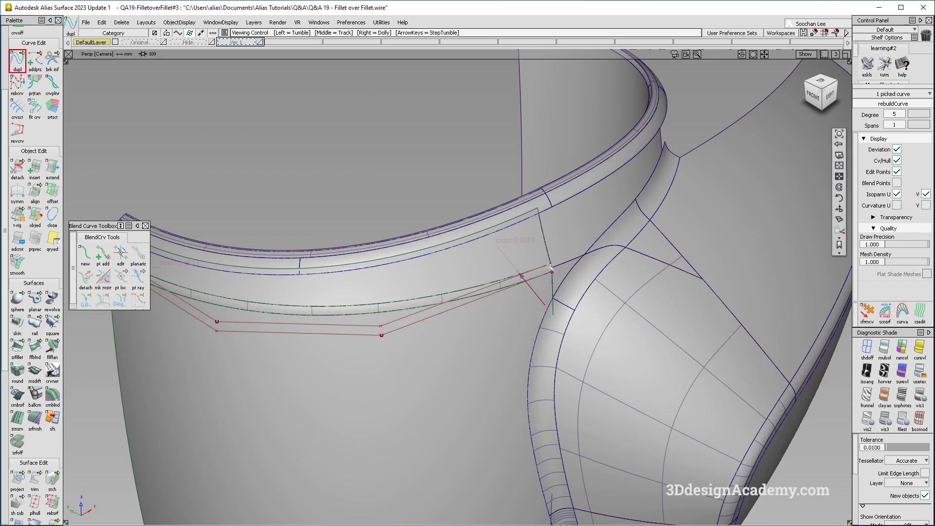
{"action": "right_click_drag", "start_coordinate": [549, 265], "coordinate": [640, 261], "text": "alt+shift"}
{"action": "right_click_drag", "start_coordinate": [625, 303], "coordinate": [514, 261], "text": "alt+shift"}
{"action": "middle_click_drag", "start_coordinate": [514, 261], "coordinate": [721, 239], "text": "alt+shift"}
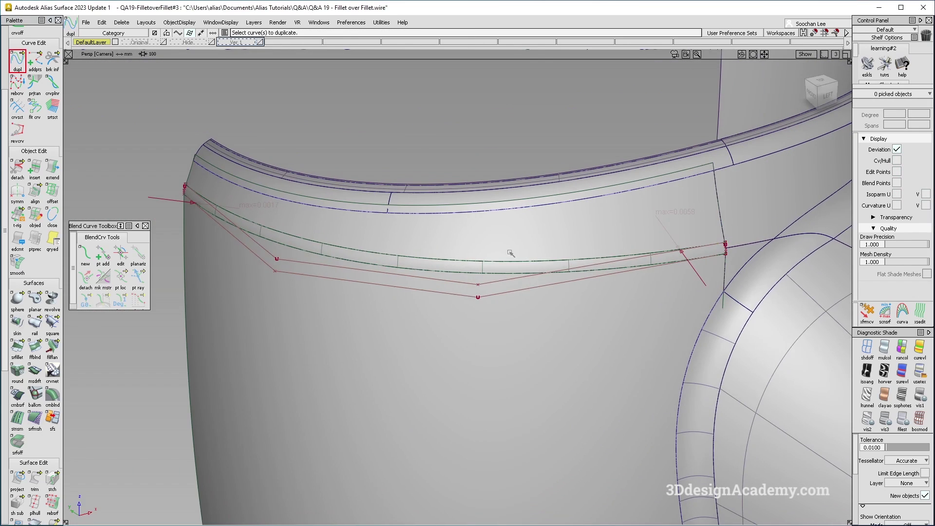
Delete the construction history of the two fitted curves and remove the original front fillet between band and body
{"action": "left_click_drag", "start_coordinate": [510, 254], "coordinate": [555, 302], "text": "ctrl+shift"}
{"action": "left_click_drag", "start_coordinate": [555, 302], "coordinate": [506, 265]}
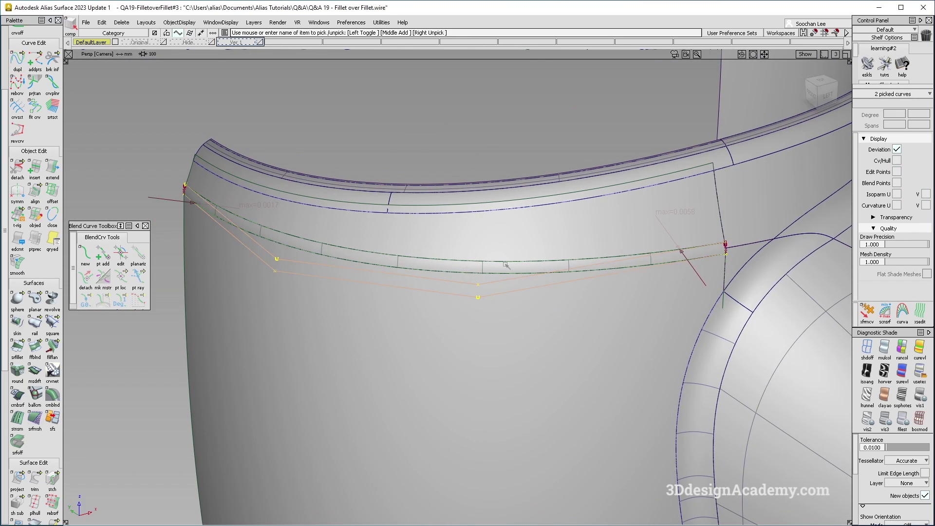
{"action": "left_click", "coordinate": [121, 23]}
{"action": "left_click", "coordinate": [136, 46]}
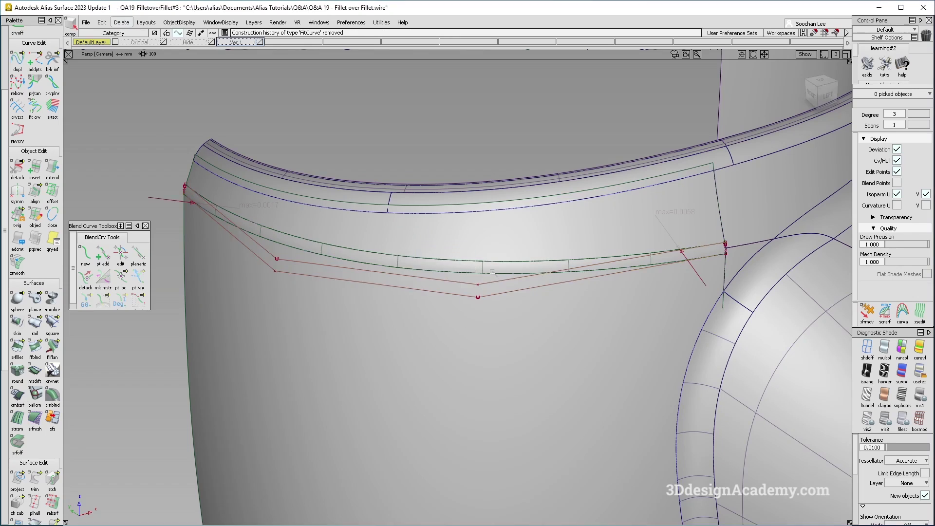
{"action": "left_click", "coordinate": [481, 266]}
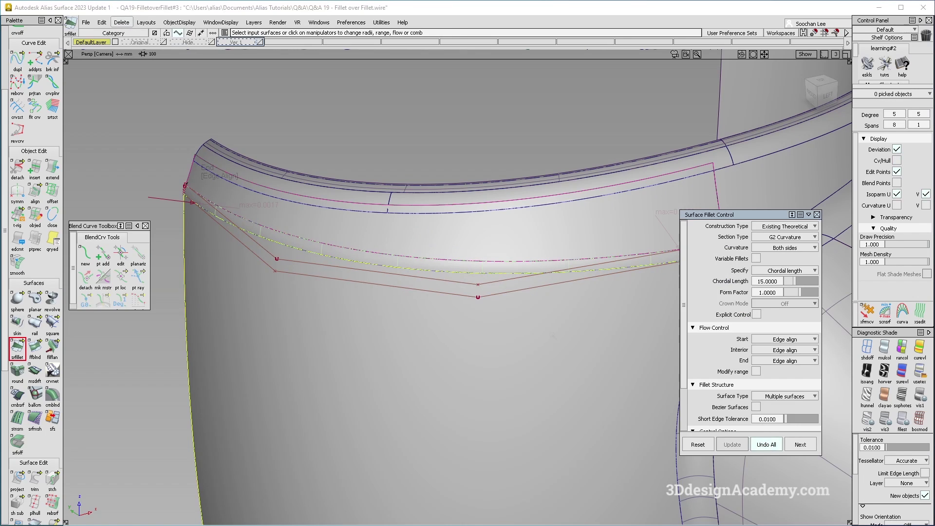
{"action": "key", "text": "alt+shift"}
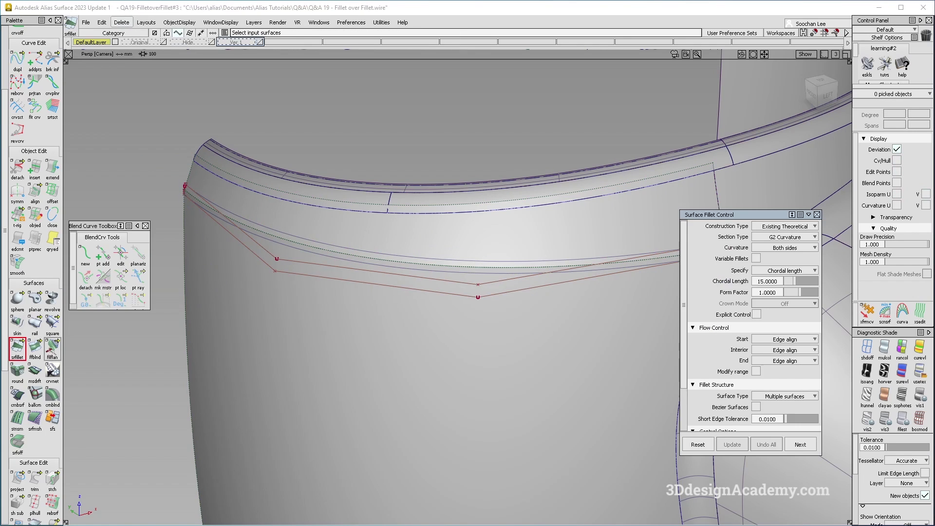
Build a Square surface with free boundaries from the two fitted curves and the duplicated end curves at the outer end and the junction
{"action": "left_click", "coordinate": [52, 323]}
{"action": "left_click", "coordinate": [185, 194]}
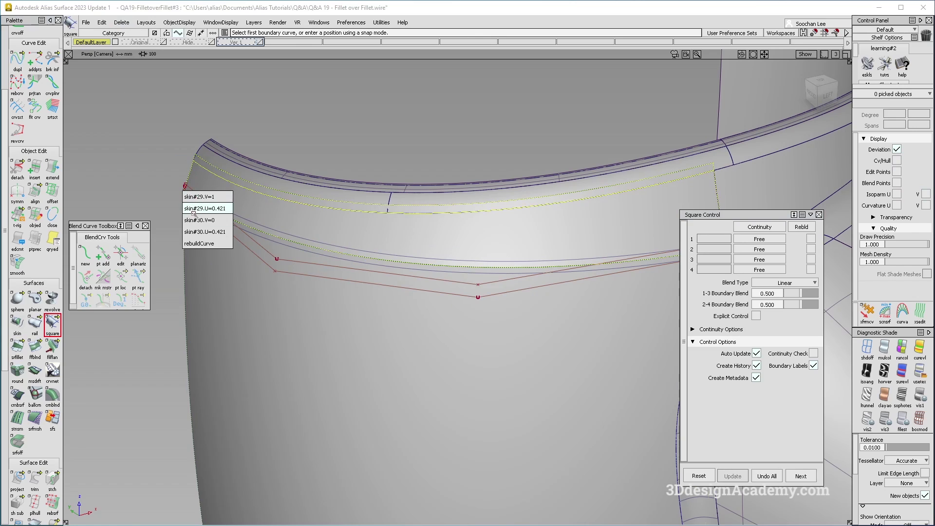
{"action": "left_click", "coordinate": [199, 243]}
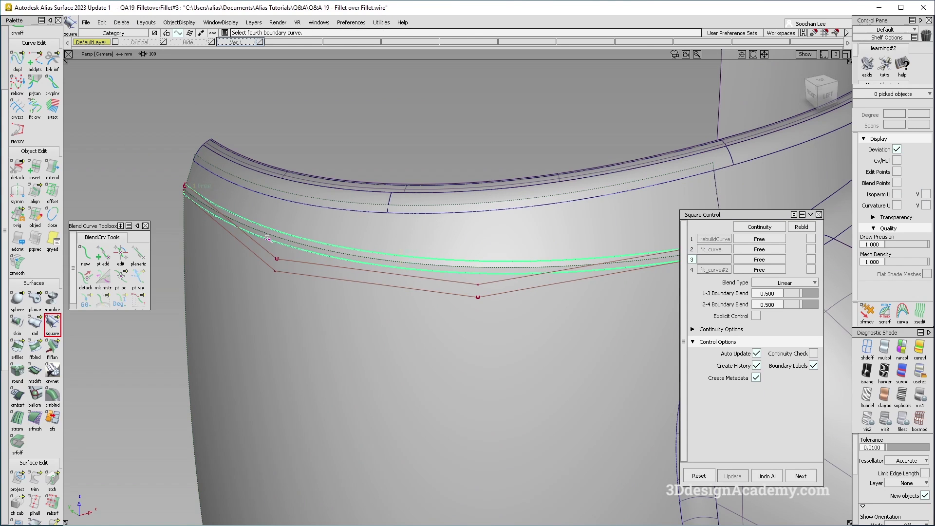
{"action": "middle_click_drag", "start_coordinate": [668, 231], "coordinate": [519, 209], "text": "alt+shift"}
{"action": "left_click", "coordinate": [522, 222]}
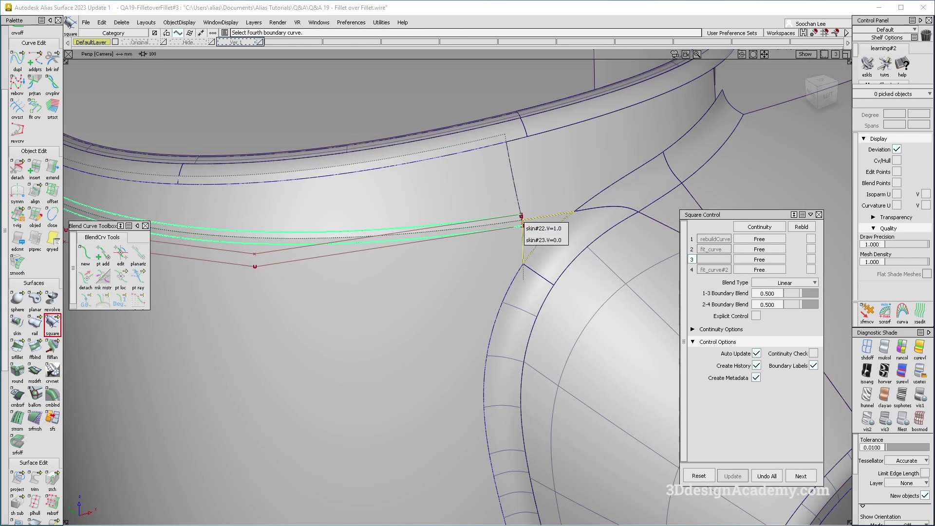
{"action": "left_click", "coordinate": [525, 218]}
{"action": "mouse_move", "coordinate": [524, 218]}
{"action": "right_mouse_down", "text": "alt+shift"}
{"action": "mouse_move", "coordinate": [632, 211]}
{"action": "mouse_move", "coordinate": [525, 234]}
{"action": "right_mouse_up", "text": "alt+shift"}
{"action": "left_click", "coordinate": [524, 233]}
{"action": "left_click", "coordinate": [537, 261]}
Apply reflective environment shading and examine the highlights across the new square surface
{"action": "left_click_drag", "start_coordinate": [418, 195], "coordinate": [488, 269], "text": "ctrl+shift"}
{"action": "right_click_drag", "start_coordinate": [455, 235], "coordinate": [521, 244], "text": "alt+shift"}
{"action": "left_click_drag", "start_coordinate": [521, 244], "coordinate": [579, 234], "text": "alt+shift"}
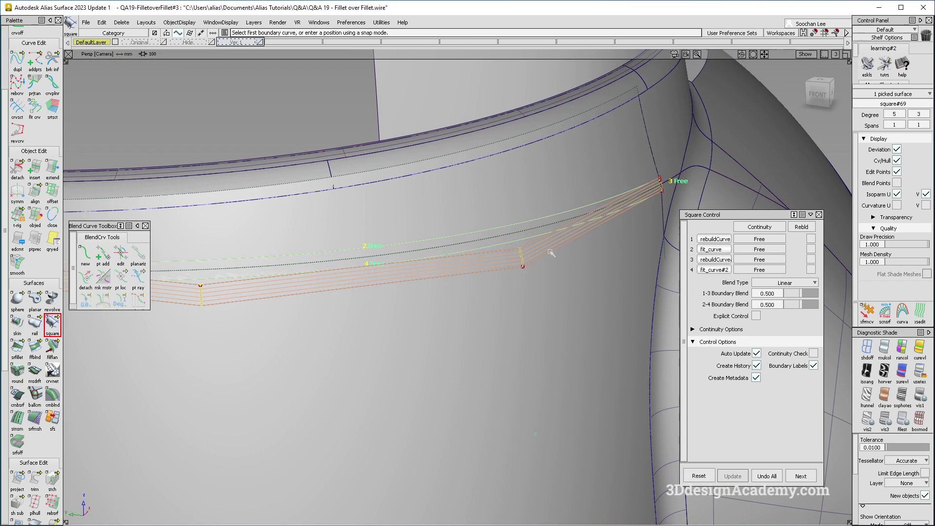
{"action": "left_click", "coordinate": [918, 371]}
{"action": "left_click_drag", "start_coordinate": [498, 284], "coordinate": [380, 280], "text": "alt+shift"}
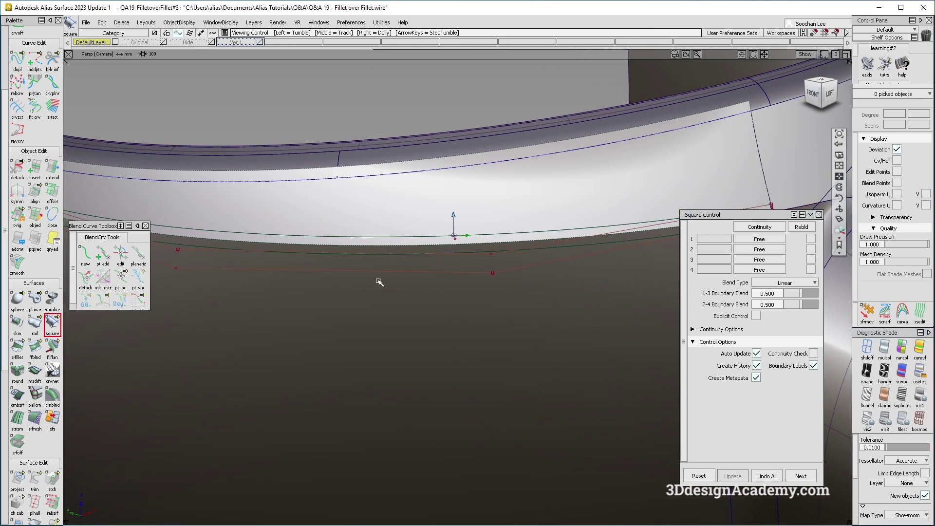
Align the upper edge of the square surface to the band and its lower edge to the body with G2 Project continuity
{"action": "left_click", "coordinate": [35, 199]}
{"action": "left_click_drag", "start_coordinate": [532, 250], "coordinate": [590, 255], "text": "alt+shift"}
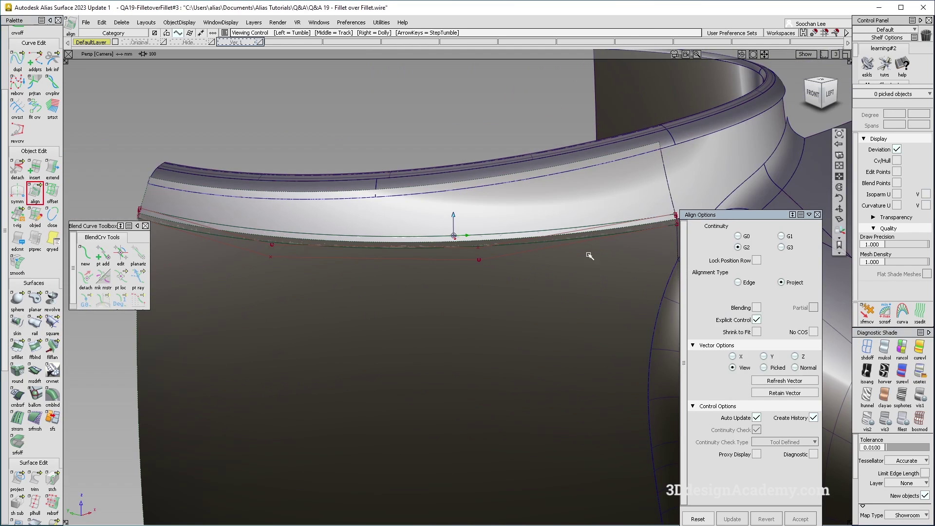
{"action": "left_click", "coordinate": [535, 229]}
{"action": "left_click", "coordinate": [554, 248]}
{"action": "key", "text": "Return"}
{"action": "left_click", "coordinate": [538, 213]}
{"action": "left_click_drag", "start_coordinate": [531, 222], "coordinate": [480, 251], "text": "alt+shift"}
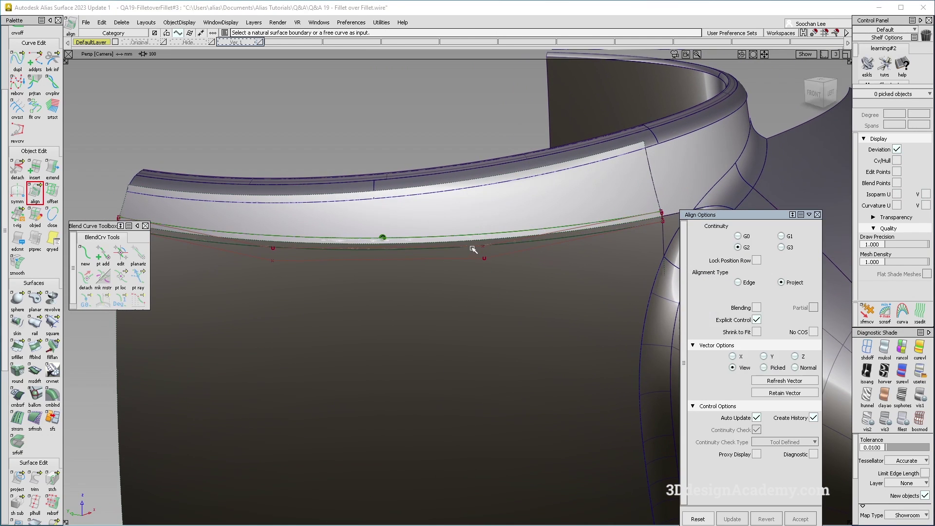
{"action": "left_click", "coordinate": [475, 249]}
{"action": "left_click", "coordinate": [487, 266]}
{"action": "left_click_drag", "start_coordinate": [524, 226], "coordinate": [594, 281], "text": "ctrl+shift"}
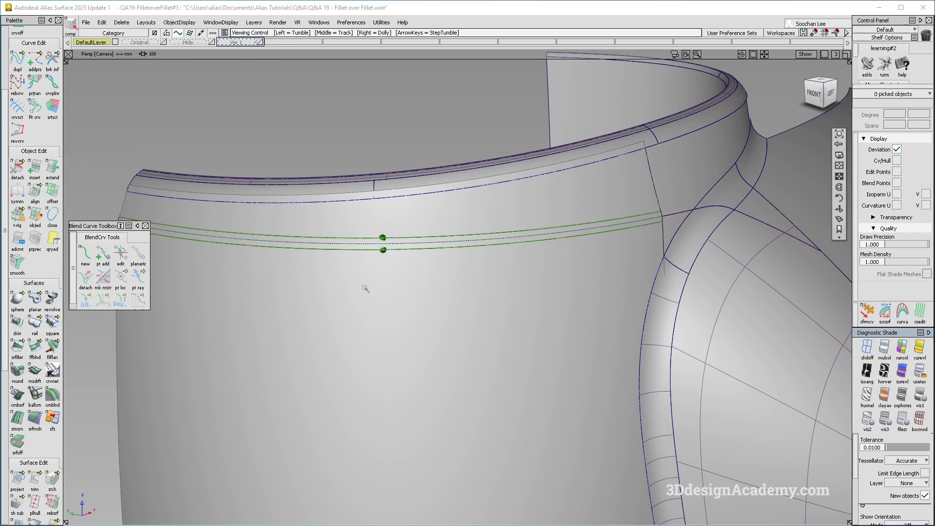
Trim the front band and body surfaces back to the upper and lower edges of the new fillet surface
{"action": "left_click_drag", "start_coordinate": [305, 360], "coordinate": [224, 148], "text": "ctrl+shift"}
{"action": "left_click", "coordinate": [35, 480]}
{"action": "left_click", "coordinate": [498, 216]}
{"action": "left_click", "coordinate": [420, 332]}
{"action": "left_click", "coordinate": [477, 215]}
{"action": "key", "text": "space"}
{"action": "left_click", "coordinate": [453, 314]}
{"action": "left_click", "coordinate": [422, 331]}
{"action": "left_click", "coordinate": [454, 314]}
{"action": "key", "text": "space"}
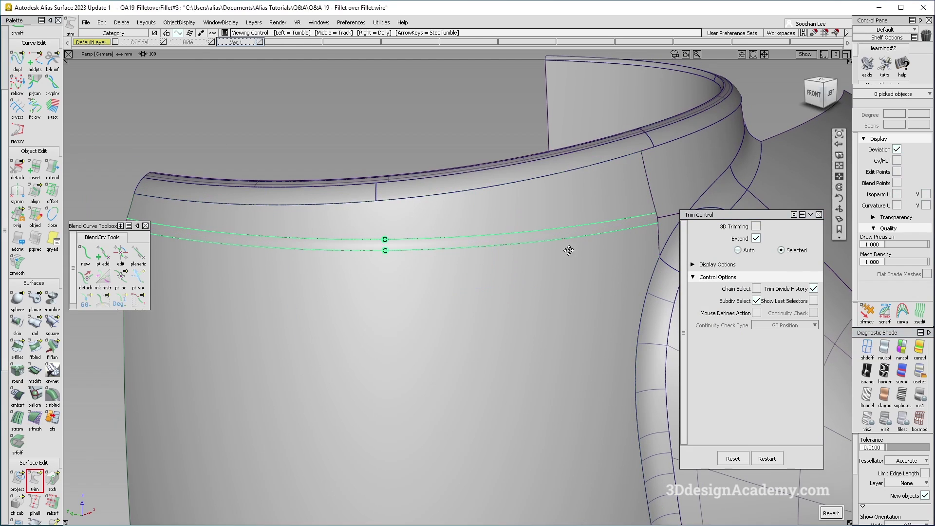
Delete the continuity locators on the new front fillet surface and deselect everything
{"action": "left_click_drag", "start_coordinate": [568, 251], "coordinate": [524, 259], "text": "alt+shift"}
{"action": "left_click_drag", "start_coordinate": [504, 310], "coordinate": [493, 215], "text": "ctrl+shift"}
{"action": "mouse_move", "coordinate": [550, 209]}
{"action": "left_mouse_down", "text": "alt+shift"}
{"action": "mouse_move", "coordinate": [510, 224]}
{"action": "mouse_move", "coordinate": [540, 311]}
{"action": "mouse_move", "coordinate": [420, 222]}
{"action": "left_mouse_up", "text": "alt+shift"}
{"action": "left_click", "coordinate": [117, 23]}
{"action": "left_click", "coordinate": [146, 55]}
{"action": "left_click", "coordinate": [423, 324]}
{"action": "left_click_drag", "start_coordinate": [563, 344], "coordinate": [548, 252], "text": "ctrl+shift"}
Build a G2 Surface Fillet between the adjoining band and body sections beyond the junction edge, using edge-aligned flow
{"action": "right_click_drag", "start_coordinate": [504, 250], "coordinate": [575, 249], "text": "alt+shift"}
{"action": "double_click", "coordinate": [17, 347]}
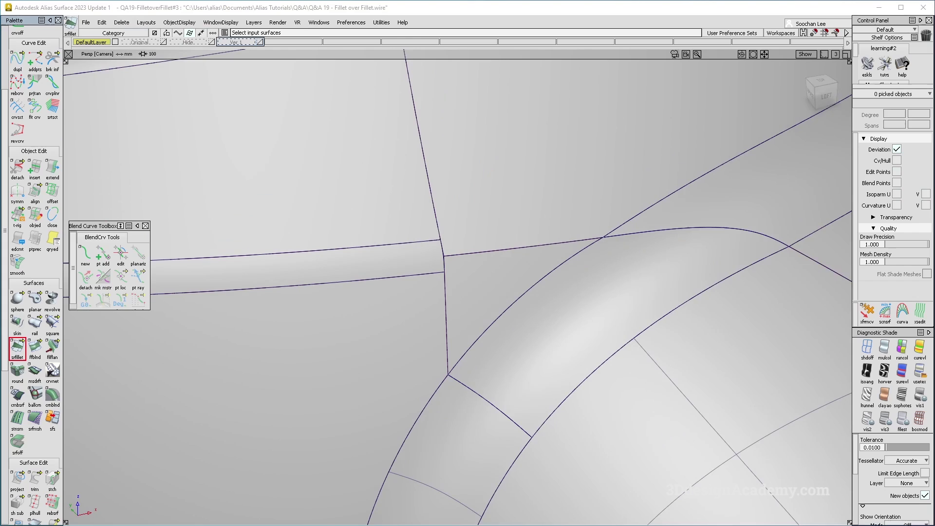
{"action": "left_click", "coordinate": [480, 229]}
{"action": "left_click", "coordinate": [487, 287]}
{"action": "left_click_drag", "start_coordinate": [492, 287], "coordinate": [592, 241], "text": "alt+shift"}
{"action": "right_click_drag", "start_coordinate": [593, 241], "coordinate": [564, 242], "text": "alt+shift"}
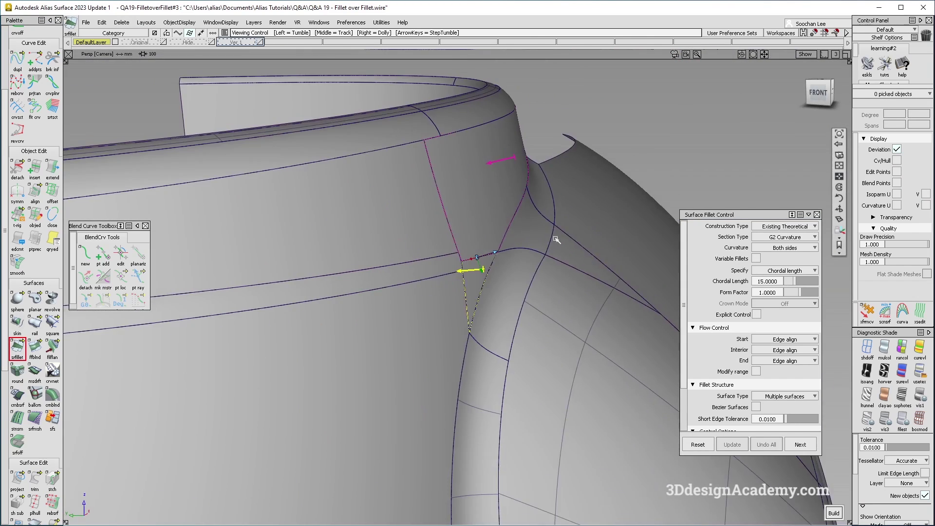
{"action": "left_click_drag", "start_coordinate": [564, 242], "coordinate": [531, 249], "text": "alt+shift"}
{"action": "key", "text": "space"}
Turn on Bezier Surfaces for the new fillet beyond the junction edge
{"action": "right_click_drag", "start_coordinate": [461, 259], "coordinate": [506, 260], "text": "alt+shift"}
{"action": "left_click_drag", "start_coordinate": [507, 260], "coordinate": [399, 266], "text": "alt+shift"}
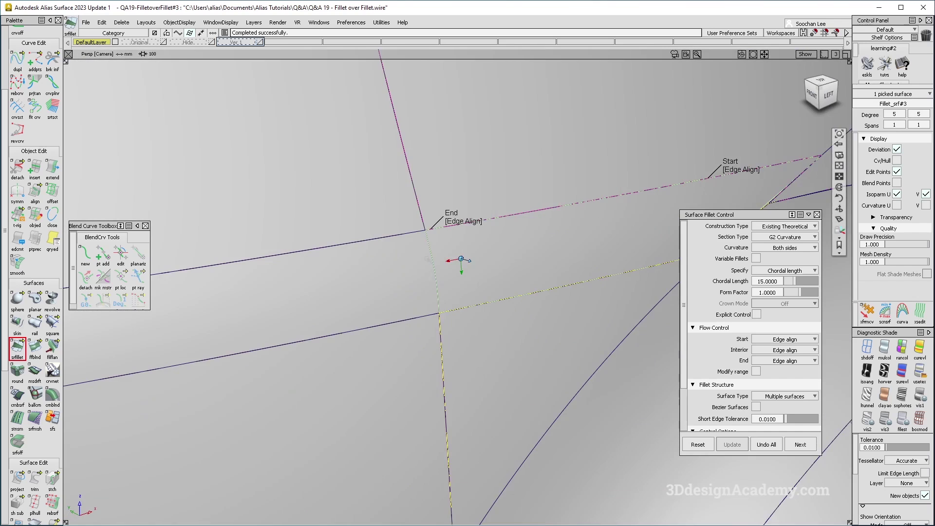
{"action": "right_click_drag", "start_coordinate": [429, 242], "coordinate": [477, 243], "text": "alt+shift"}
{"action": "left_click_drag", "start_coordinate": [477, 243], "coordinate": [378, 245], "text": "alt+shift"}
{"action": "right_click_drag", "start_coordinate": [441, 237], "coordinate": [431, 231], "text": "alt+shift"}
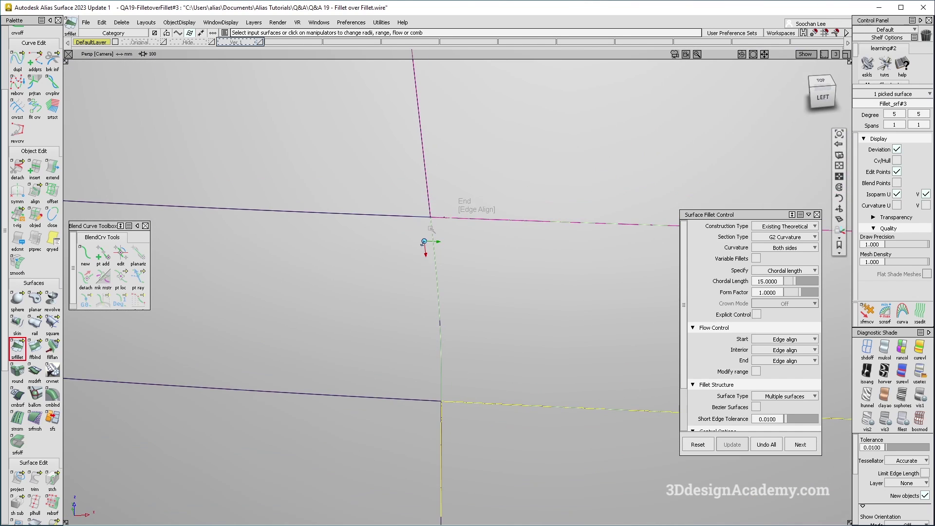
{"action": "right_click_drag", "start_coordinate": [586, 313], "coordinate": [803, 233], "text": "alt+shift"}
{"action": "mouse_move", "coordinate": [560, 263]}
{"action": "left_mouse_down", "text": "alt+shift"}
{"action": "mouse_move", "coordinate": [392, 287]}
{"action": "mouse_move", "coordinate": [495, 282]}
{"action": "left_mouse_up", "text": "alt+shift"}
{"action": "right_click_drag", "start_coordinate": [434, 236], "coordinate": [511, 295], "text": "ctrl+shift"}
{"action": "left_click_drag", "start_coordinate": [521, 301], "coordinate": [639, 339], "text": "alt+shift"}
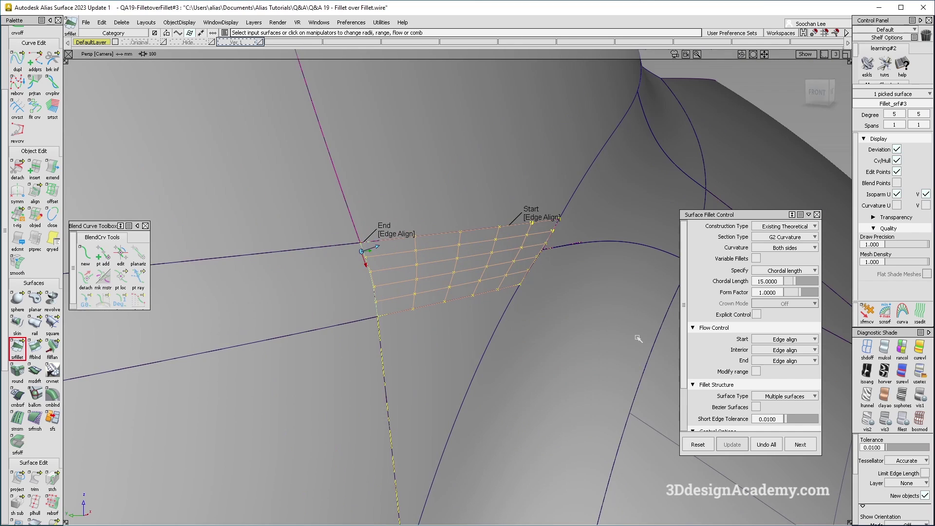
{"action": "left_click", "coordinate": [755, 406]}
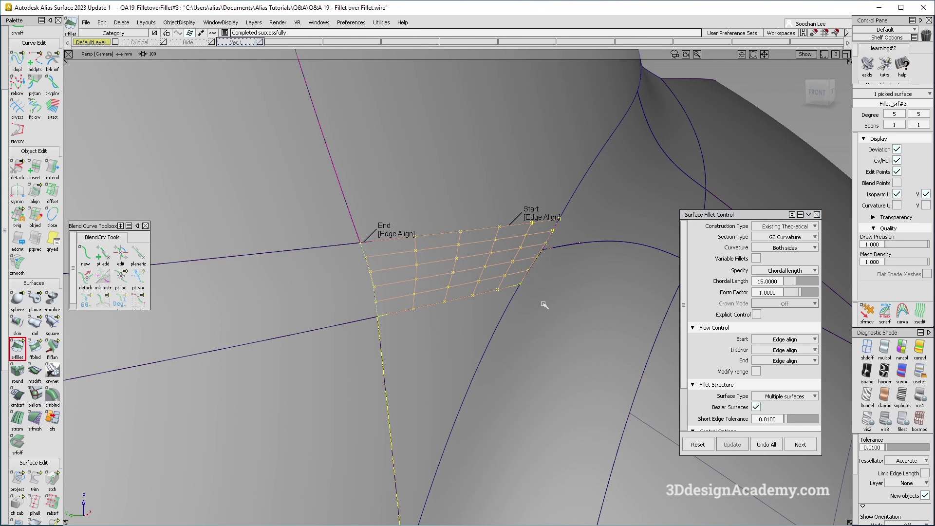
Delete the construction history of the fillet, band and body surfaces around the junction
{"action": "left_click_drag", "start_coordinate": [536, 296], "coordinate": [415, 372], "text": "alt+shift"}
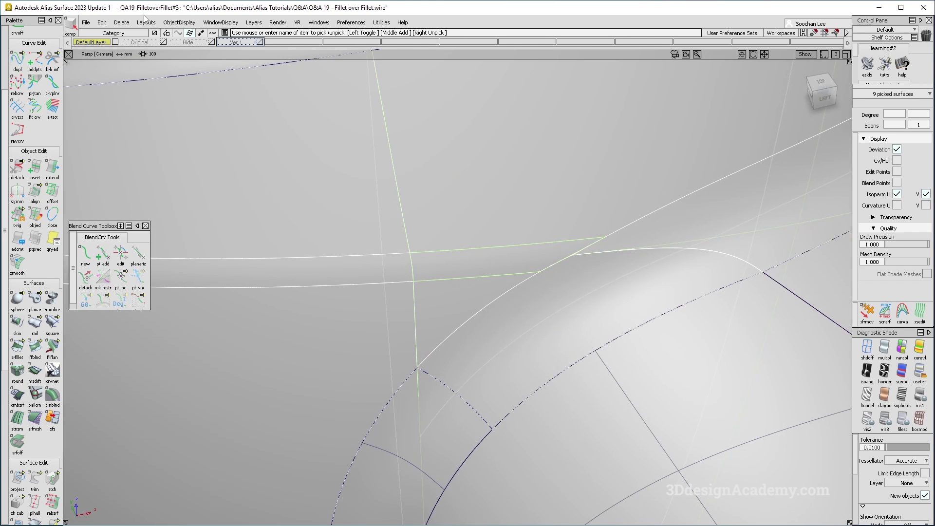
{"action": "left_click", "coordinate": [121, 23]}
{"action": "left_click", "coordinate": [129, 44]}
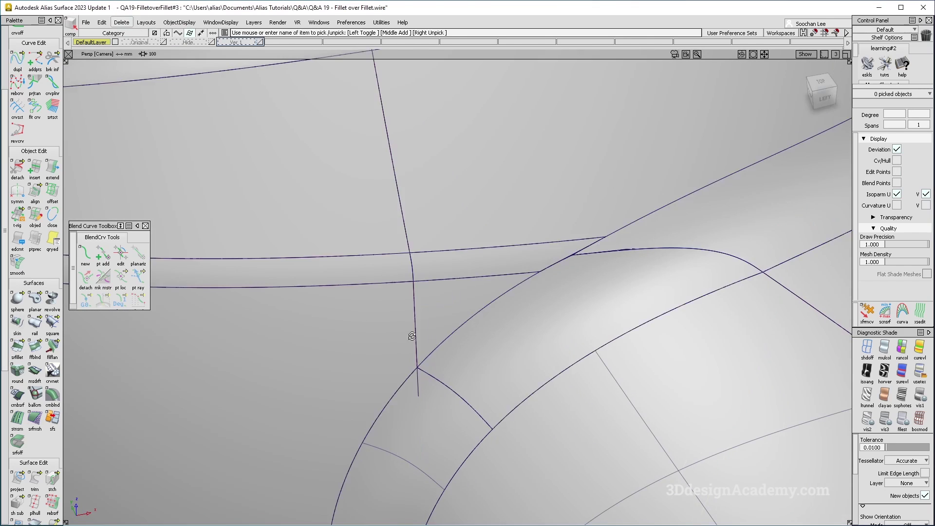
Check the surface continuity along the edges where the new small fillet meets the front fillet, band and body
{"action": "scroll", "coordinate": [35, 292], "scroll_direction": "down", "scroll_amount": 10}
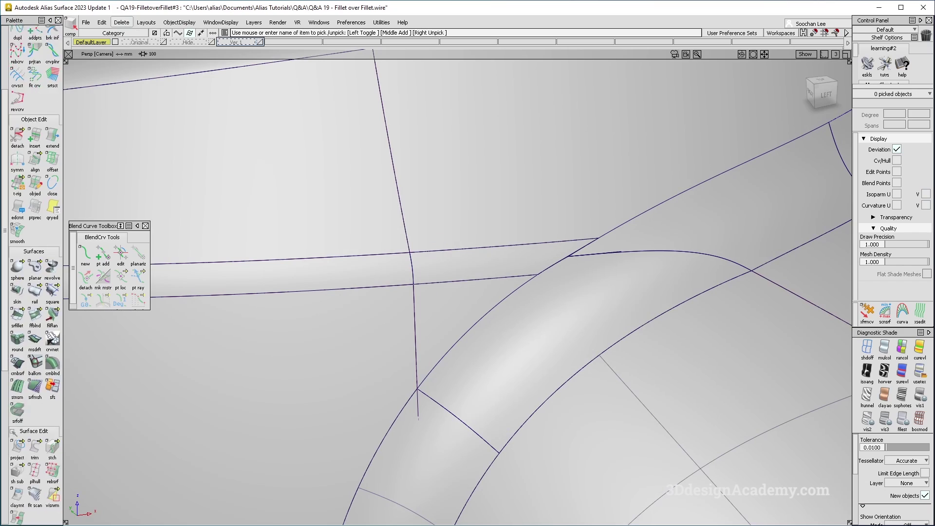
{"action": "left_click", "coordinate": [17, 429]}
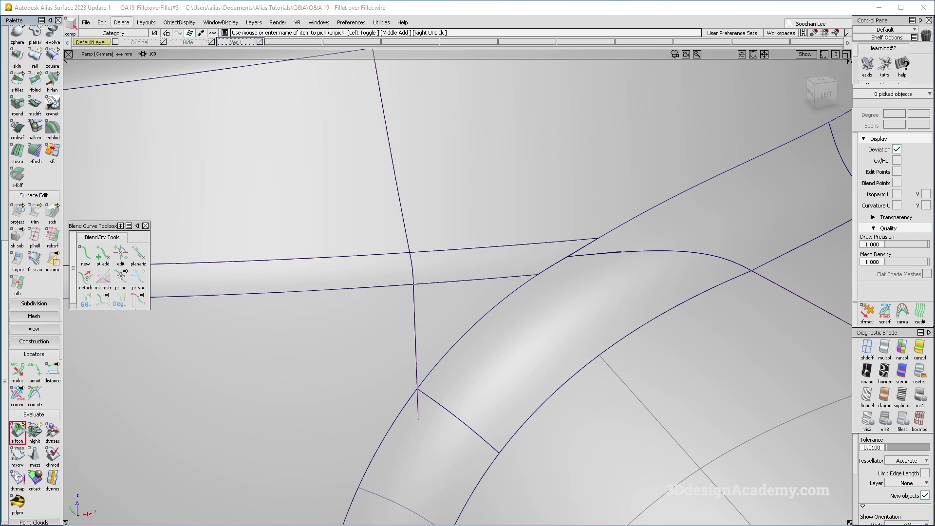
{"action": "left_click", "coordinate": [414, 267]}
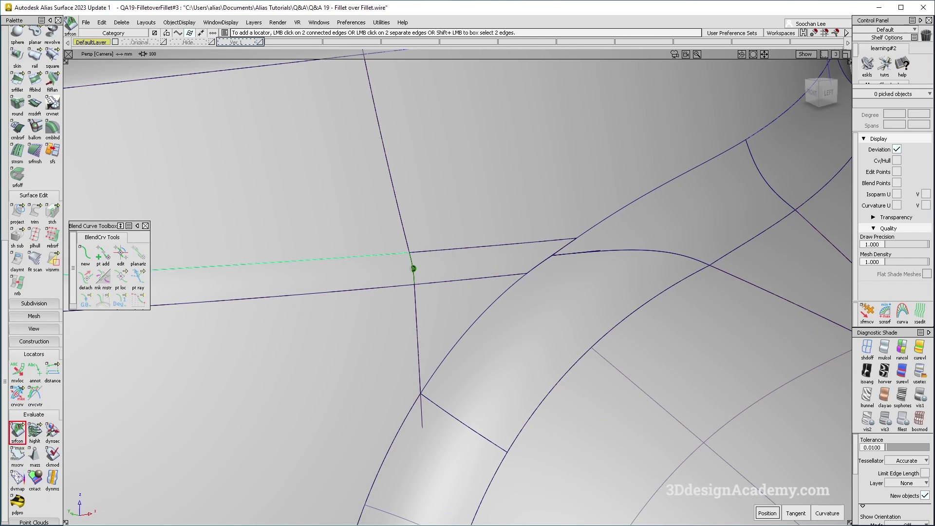
{"action": "left_click", "coordinate": [390, 288]}
{"action": "left_click_drag", "start_coordinate": [417, 254], "coordinate": [517, 295], "text": "alt+shift"}
{"action": "left_click_drag", "start_coordinate": [522, 371], "coordinate": [435, 190], "text": "ctrl+shift"}
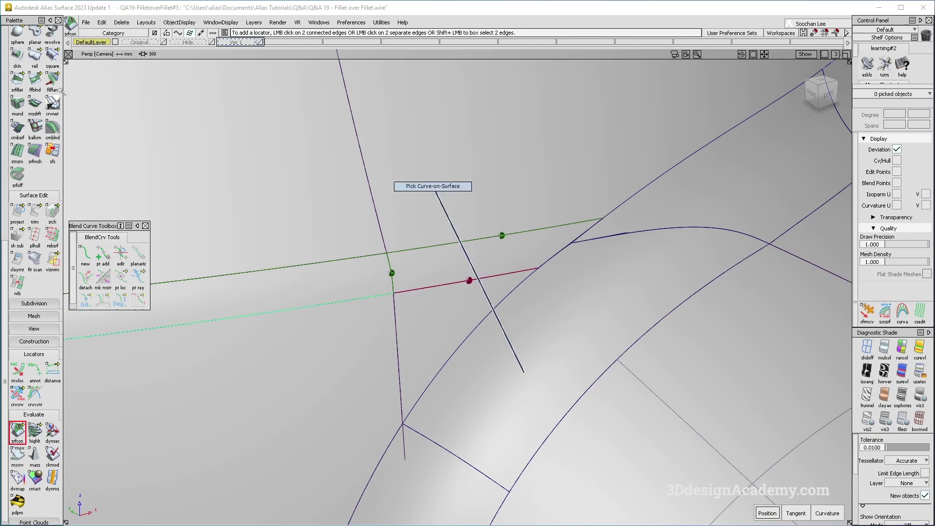
Align the small fillet's lower edge to the body with G2 Edge alignment, and delete the construction history around the junction
{"action": "scroll", "coordinate": [12, 136], "scroll_direction": "up", "scroll_amount": 1}
{"action": "scroll", "coordinate": [34, 195], "scroll_direction": "up", "scroll_amount": 4}
{"action": "double_click", "coordinate": [34, 100]}
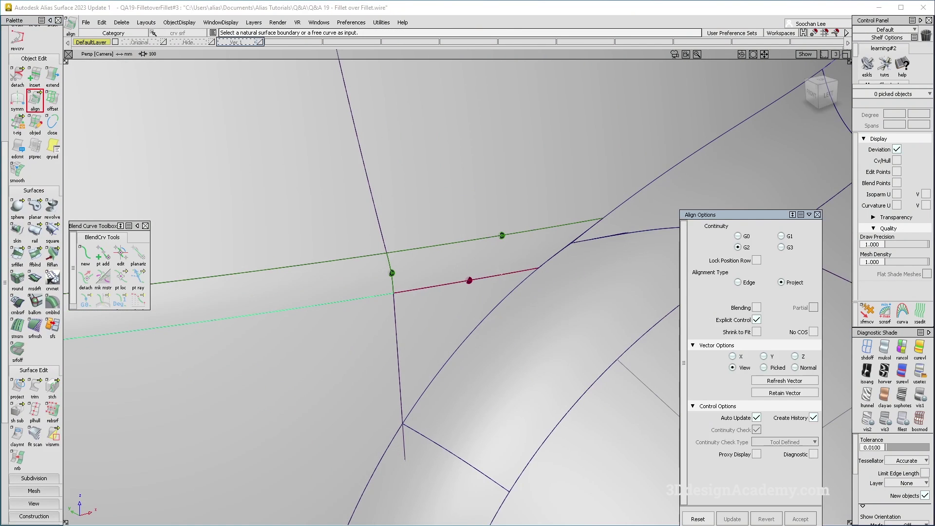
{"action": "left_click", "coordinate": [747, 285]}
{"action": "left_click", "coordinate": [523, 271]}
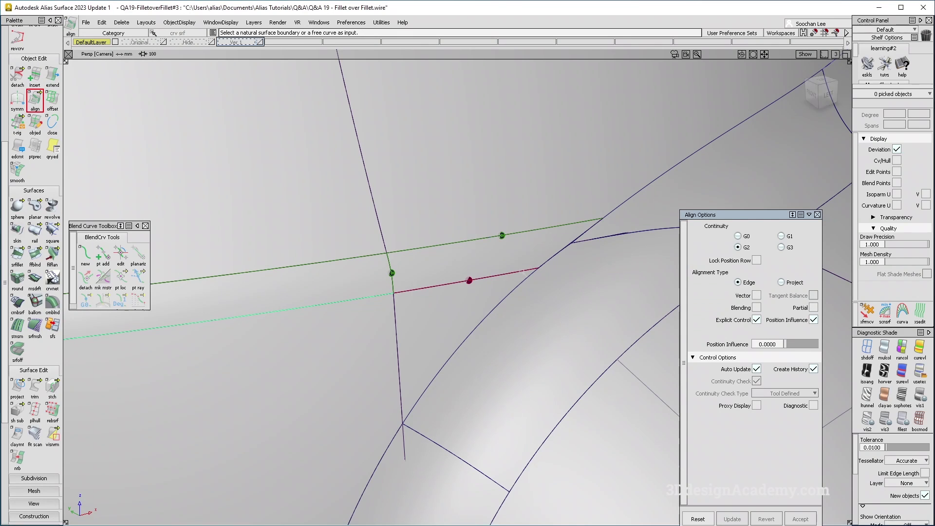
{"action": "left_click", "coordinate": [569, 272]}
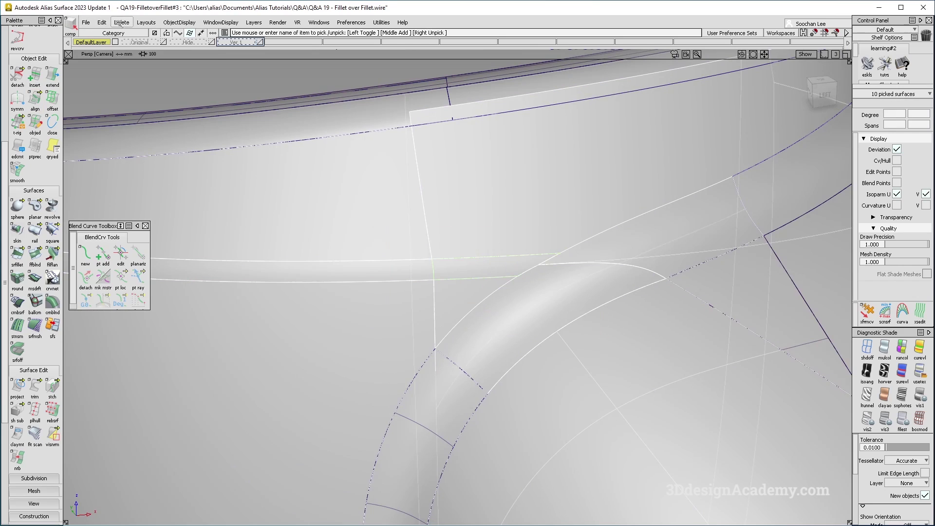
{"action": "left_click", "coordinate": [120, 23]}
{"action": "left_click", "coordinate": [141, 46]}
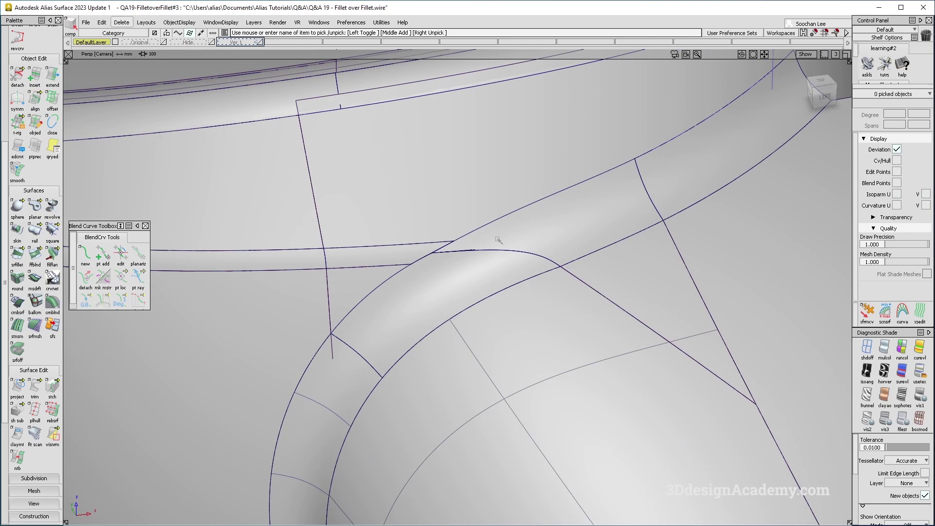
Trim off the end of the small body surface that extends past the large fillet below the junction
{"action": "left_click_drag", "start_coordinate": [437, 297], "coordinate": [477, 386], "text": "alt+shift"}
{"action": "left_click", "coordinate": [352, 294]}
{"action": "mouse_move", "coordinate": [352, 294]}
{"action": "left_mouse_down", "text": "alt+shift"}
{"action": "mouse_move", "coordinate": [346, 316]}
{"action": "mouse_move", "coordinate": [352, 298]}
{"action": "left_mouse_up", "text": "alt+shift"}
{"action": "mouse_move", "coordinate": [35, 393]}
{"action": "left_mouse_down"}
{"action": "mouse_move", "coordinate": [72, 392]}
{"action": "mouse_move", "coordinate": [53, 392]}
{"action": "left_mouse_up"}
{"action": "left_click", "coordinate": [481, 279], "text": "alt+shift"}
{"action": "mouse_move", "coordinate": [543, 388]}
{"action": "left_mouse_down", "text": "ctrl+shift"}
{"action": "mouse_move", "coordinate": [546, 322]}
{"action": "mouse_move", "coordinate": [503, 266]}
{"action": "left_mouse_up", "text": "ctrl+shift"}
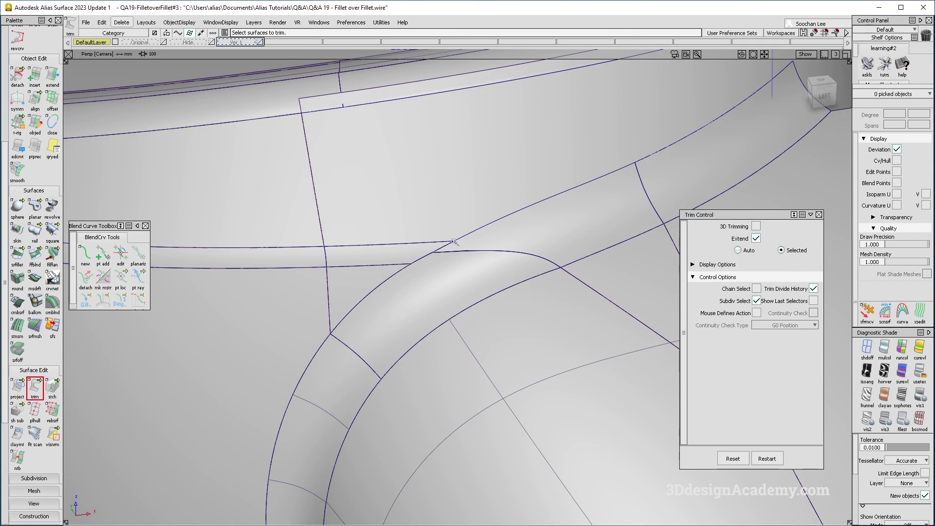
Turn off shading to view the junction in wireframe, and pick the leftover curve on surface behind the large fillet
{"action": "left_click_drag", "start_coordinate": [421, 268], "coordinate": [499, 303], "text": "alt+shift"}
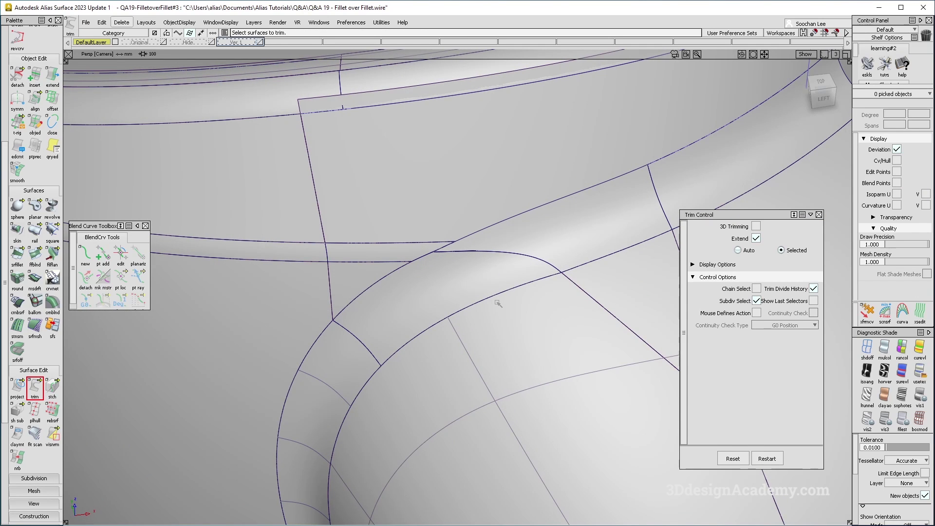
{"action": "left_click_drag", "start_coordinate": [498, 303], "coordinate": [532, 307], "text": "alt+shift"}
{"action": "middle_click_drag", "start_coordinate": [532, 307], "coordinate": [489, 292], "text": "alt+shift"}
{"action": "left_click_drag", "start_coordinate": [613, 396], "coordinate": [611, 288], "text": "ctrl+shift"}
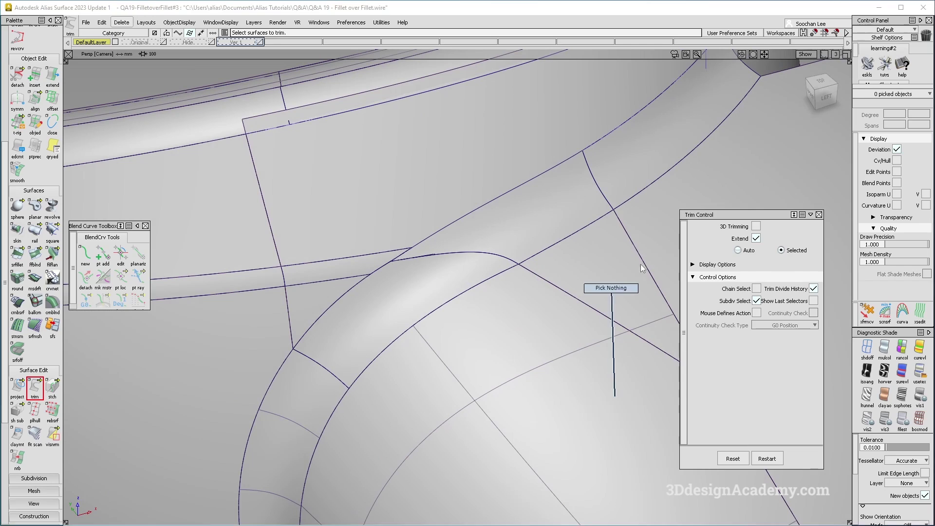
{"action": "left_click", "coordinate": [867, 350]}
{"action": "left_click_drag", "start_coordinate": [443, 278], "coordinate": [438, 278], "text": "alt+shift"}
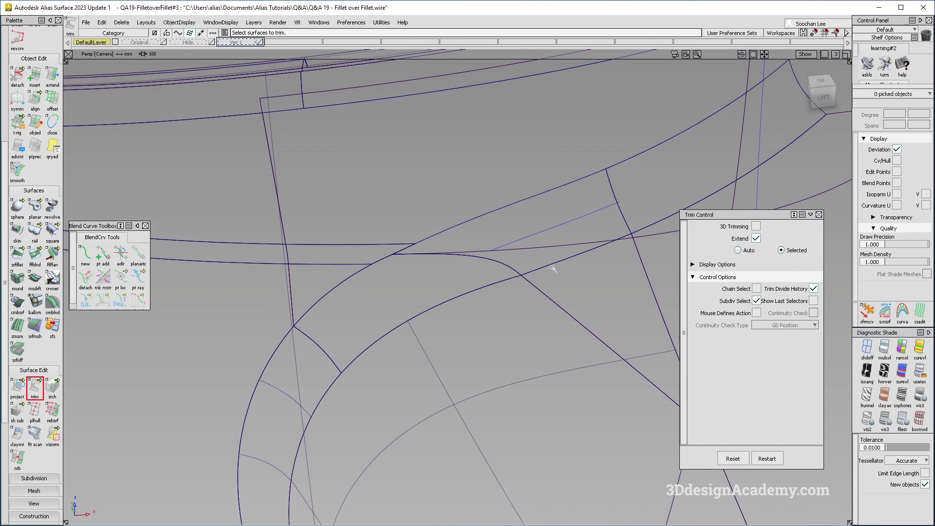
{"action": "left_click_drag", "start_coordinate": [617, 128], "coordinate": [615, 160], "text": "ctrl+shift"}
{"action": "left_click", "coordinate": [579, 217]}
{"action": "left_click_drag", "start_coordinate": [543, 156], "coordinate": [522, 141], "text": "alt+shift"}
{"action": "middle_click_drag", "start_coordinate": [522, 140], "coordinate": [477, 170], "text": "alt+shift"}
Untrim the rear band surface and trim it again, keeping the part above the large fillet
{"action": "left_click", "coordinate": [35, 388]}
{"action": "left_click", "coordinate": [72, 388]}
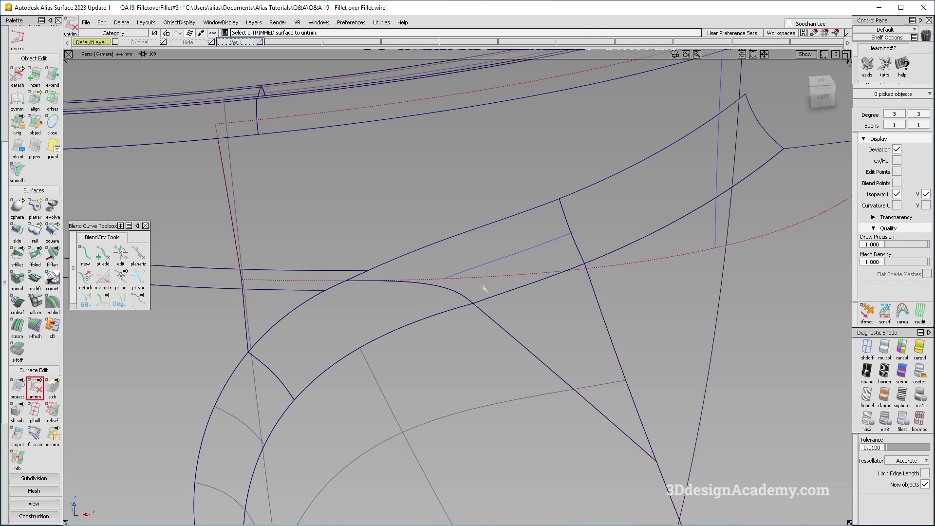
{"action": "left_click", "coordinate": [39, 388]}
{"action": "left_click", "coordinate": [572, 232]}
{"action": "left_click", "coordinate": [463, 190]}
{"action": "key", "text": "space"}
Extend the end of the small rear fillet so that it runs past the upper edge of the large fillet
{"action": "left_click_drag", "start_coordinate": [325, 325], "coordinate": [343, 323], "text": "alt+shift"}
{"action": "left_click", "coordinate": [53, 76]}
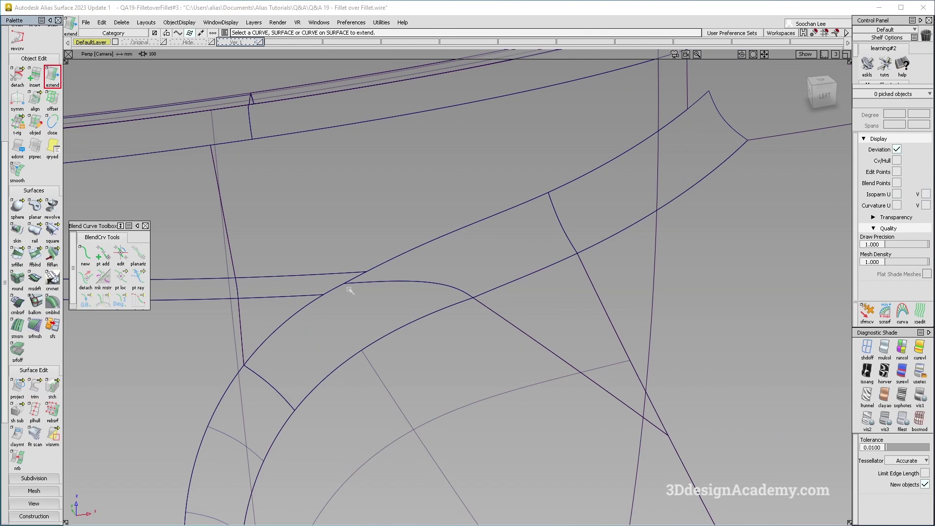
{"action": "left_click", "coordinate": [351, 305]}
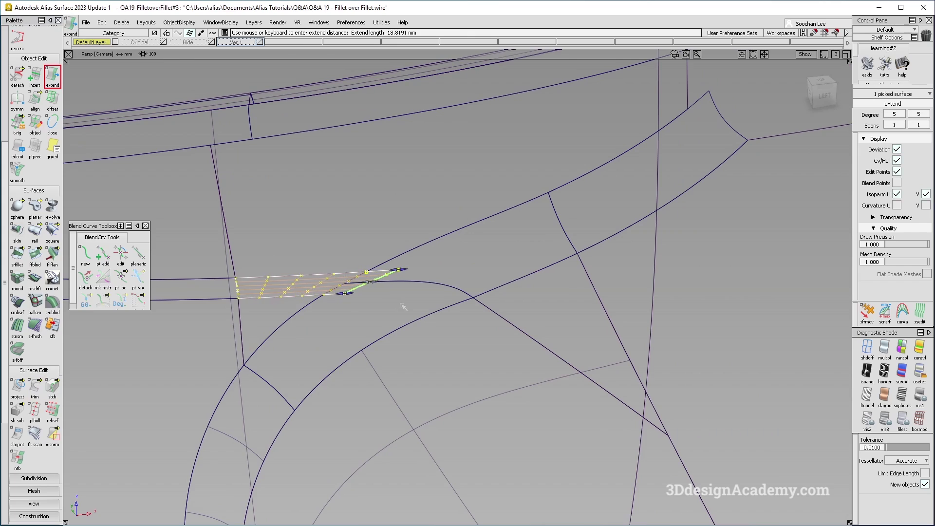
{"action": "left_click", "coordinate": [428, 312]}
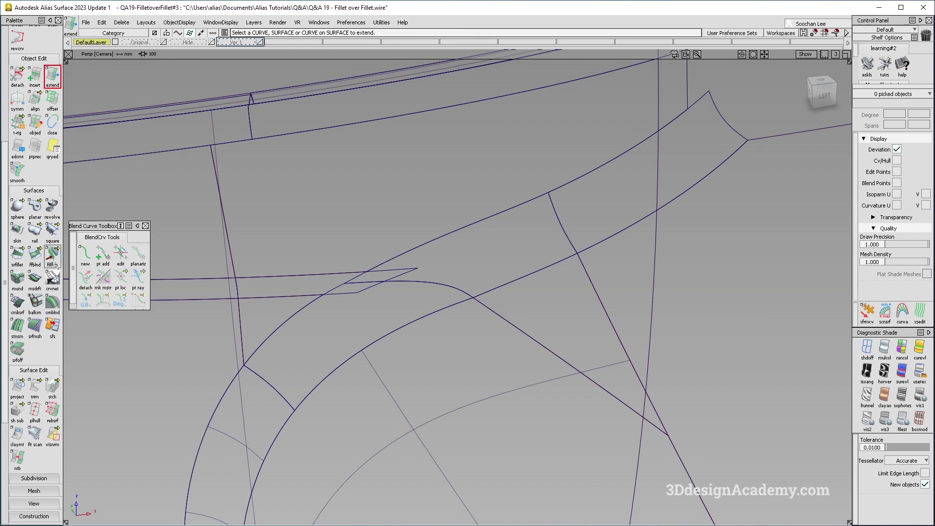
Delete the small triangular body surface below the large fillet
{"action": "left_click_drag", "start_coordinate": [607, 252], "coordinate": [582, 277], "text": "ctrl+shift"}
{"action": "left_click", "coordinate": [548, 307]}
{"action": "right_click_drag", "start_coordinate": [548, 305], "coordinate": [527, 319], "text": "alt+shift"}
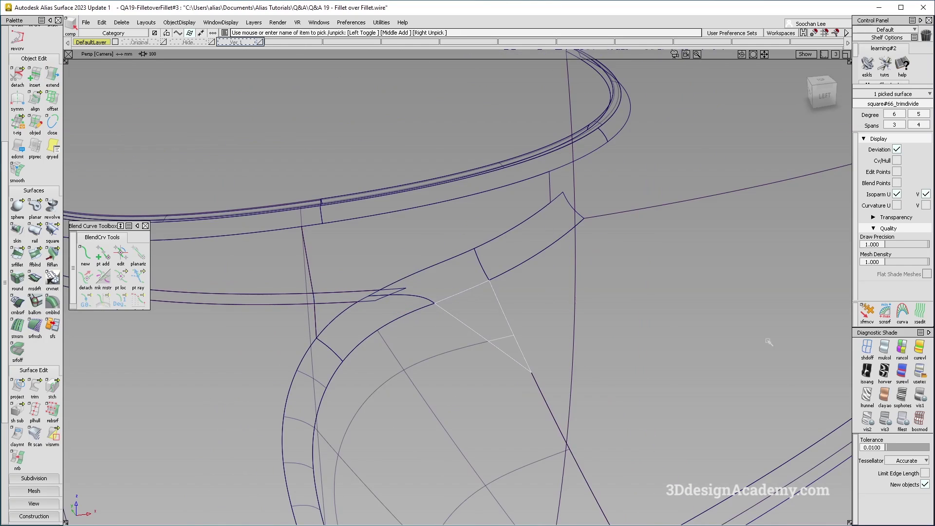
{"action": "key", "text": "Delete"}
{"action": "key", "text": "Return"}
Turn on shading and untrim the main body surface below the large fillet
{"action": "left_click", "coordinate": [884, 347]}
{"action": "left_click", "coordinate": [460, 358]}
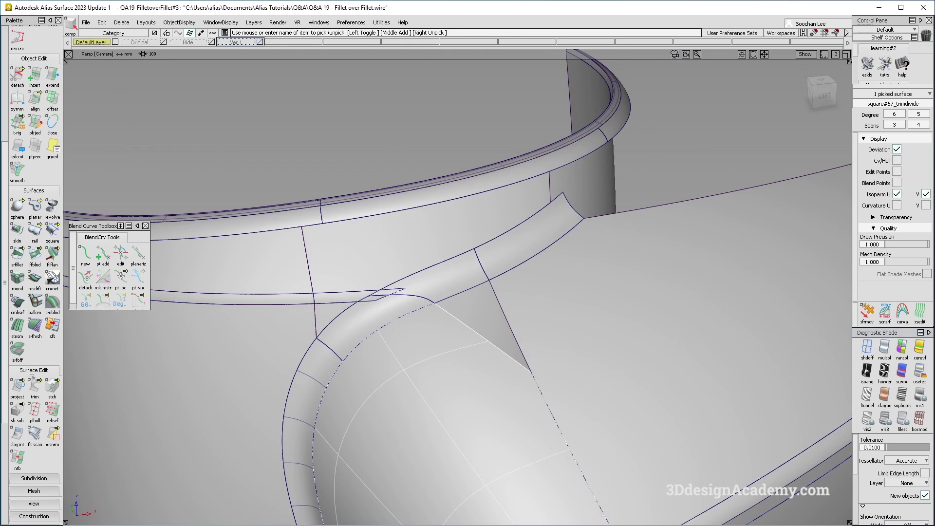
{"action": "left_click_drag", "start_coordinate": [34, 385], "coordinate": [68, 388]}
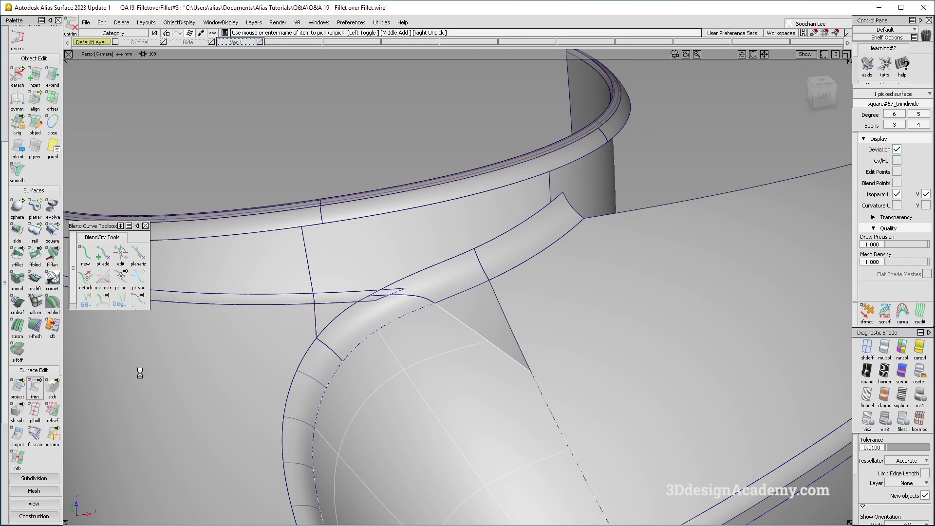
{"action": "left_click", "coordinate": [447, 330]}
{"action": "right_click_drag", "start_coordinate": [438, 306], "coordinate": [411, 312], "text": "alt+shift"}
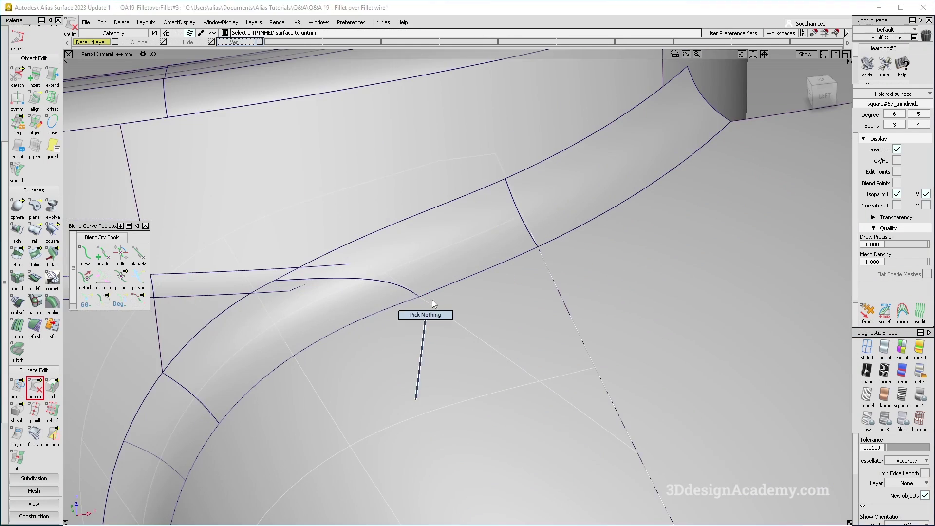
Trim the untrimmed body surface again, keeping the two regions below the large fillet's lower edge
{"action": "double_click", "coordinate": [18, 388]}
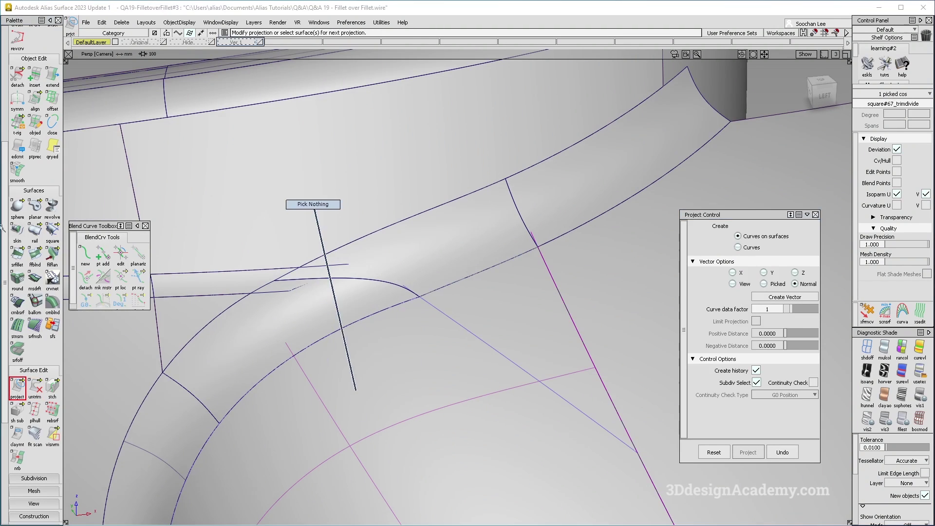
{"action": "left_click_drag", "start_coordinate": [355, 390], "coordinate": [355, 389], "text": "ctrl+shift"}
{"action": "left_click", "coordinate": [52, 389]}
{"action": "left_click", "coordinate": [505, 318]}
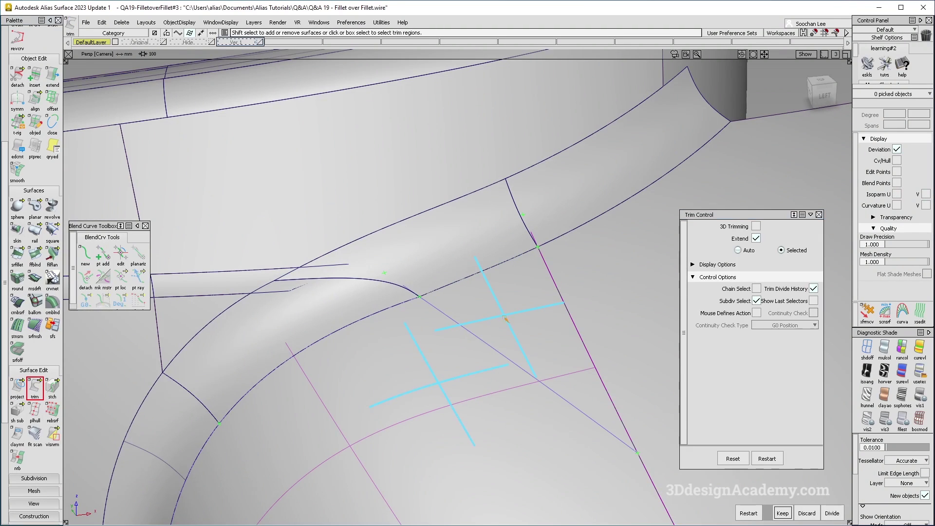
{"action": "key", "text": "space"}
{"action": "left_click_drag", "start_coordinate": [472, 357], "coordinate": [455, 288], "text": "alt+shift"}
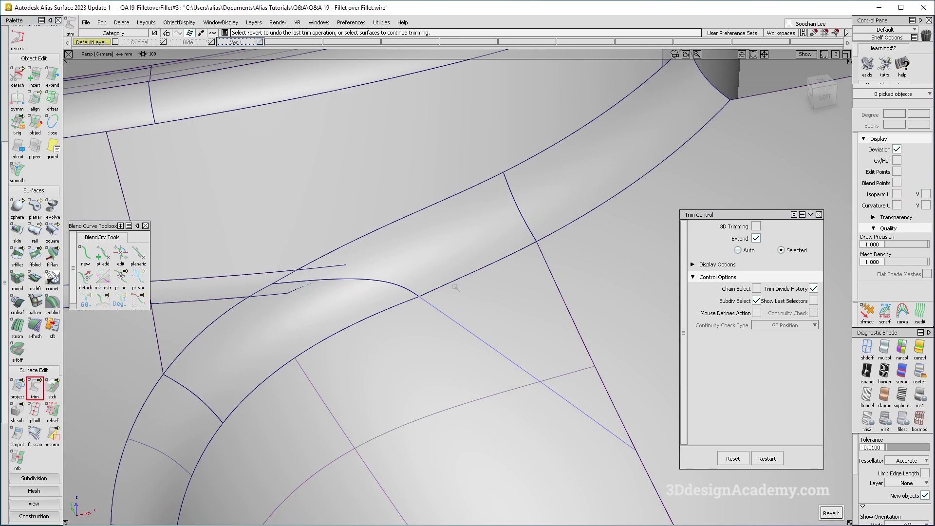
Turn off shading and try to build a ball corner from the small fillet, the large fillet and the body surface
{"action": "left_click_drag", "start_coordinate": [372, 422], "coordinate": [407, 376], "text": "ctrl+shift"}
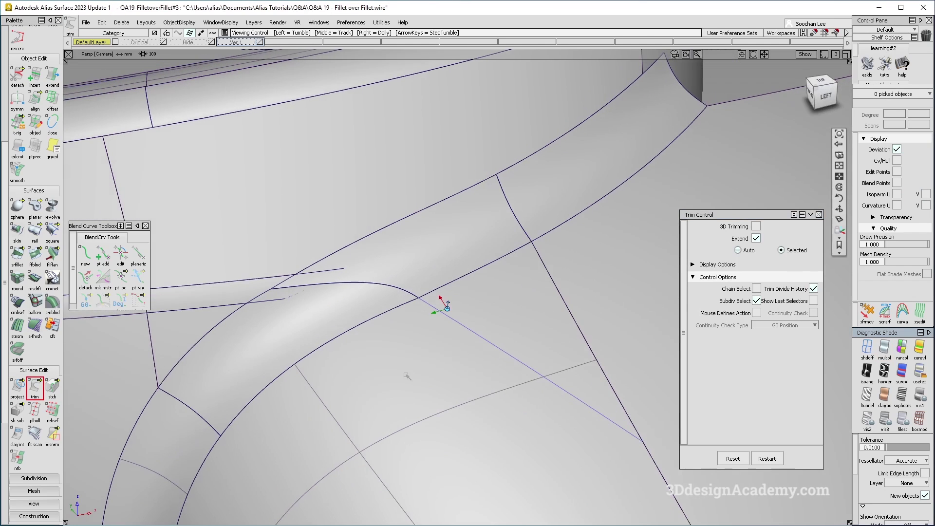
{"action": "left_click", "coordinate": [867, 347]}
{"action": "key", "text": "Escape"}
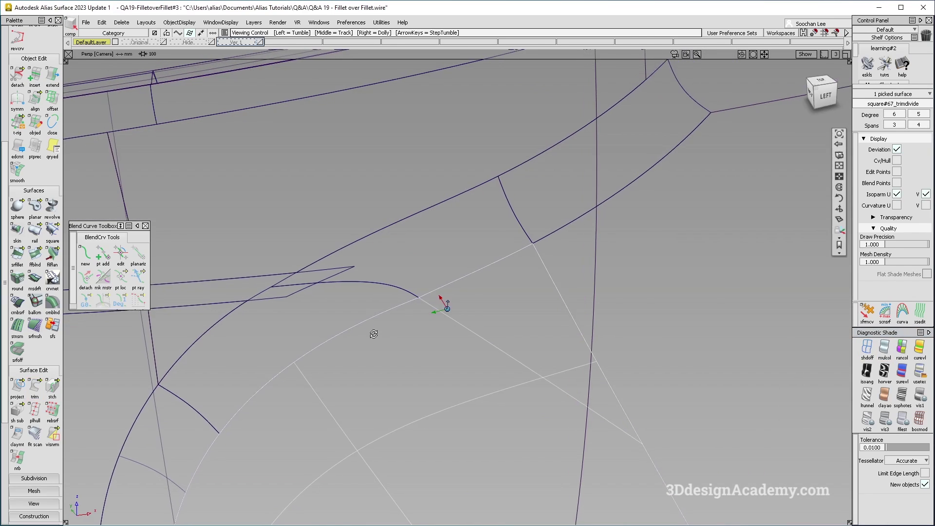
{"action": "left_click", "coordinate": [36, 307]}
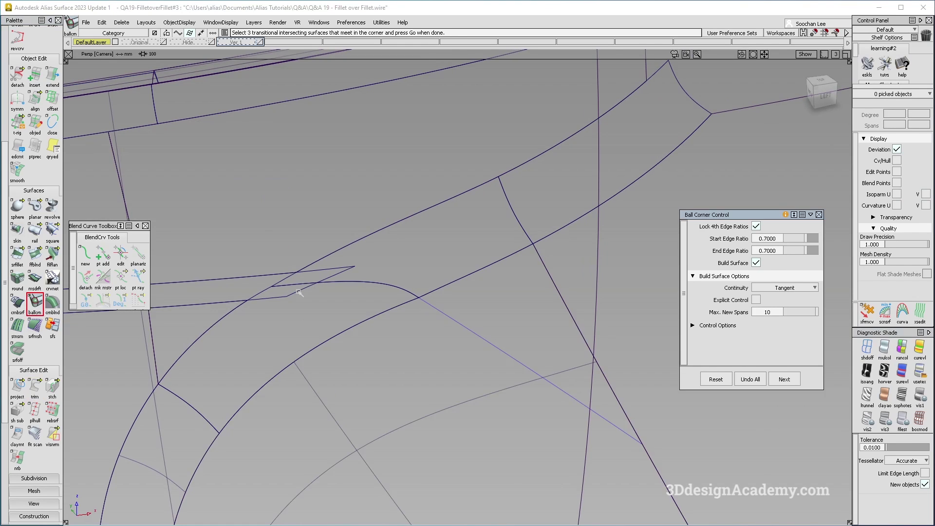
{"action": "left_click", "coordinate": [299, 293]}
{"action": "left_click", "coordinate": [384, 290]}
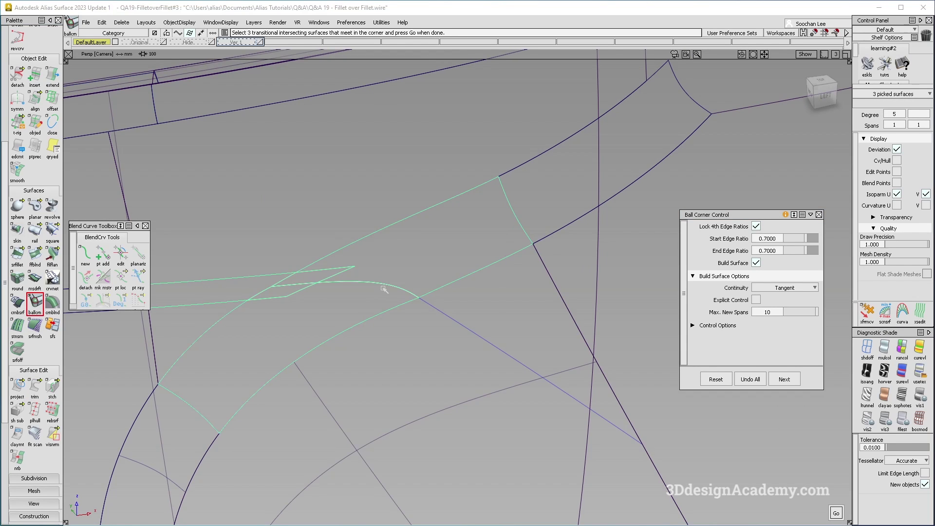
{"action": "left_click", "coordinate": [454, 323]}
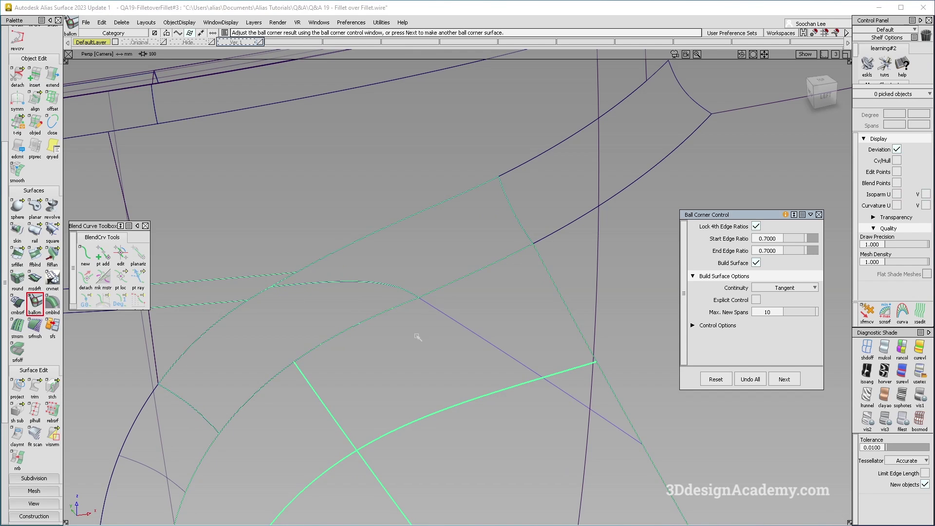
Set the ball corner's start and end edge ratios to 0.1 and its continuity to Curvature
{"action": "scroll", "coordinate": [438, 307], "scroll_direction": "down", "scroll_amount": 5}
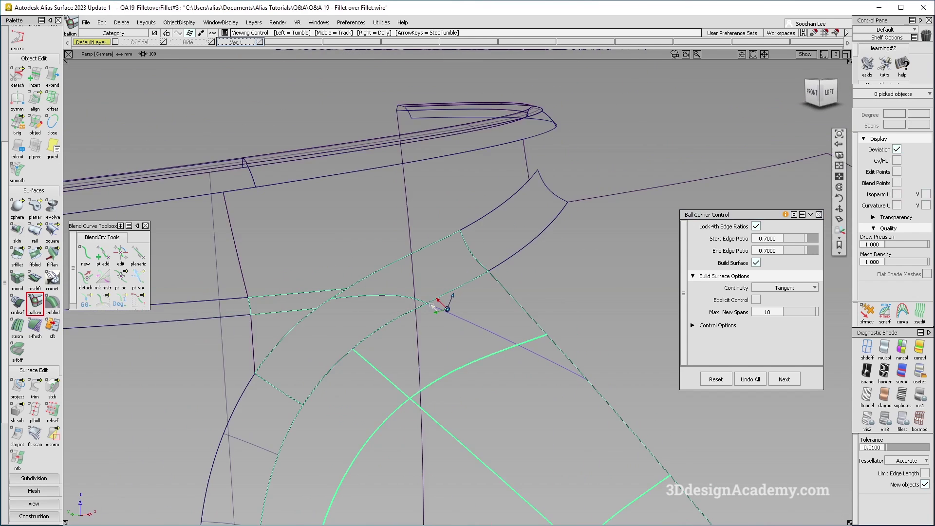
{"action": "left_click_drag", "start_coordinate": [804, 242], "coordinate": [800, 240]}
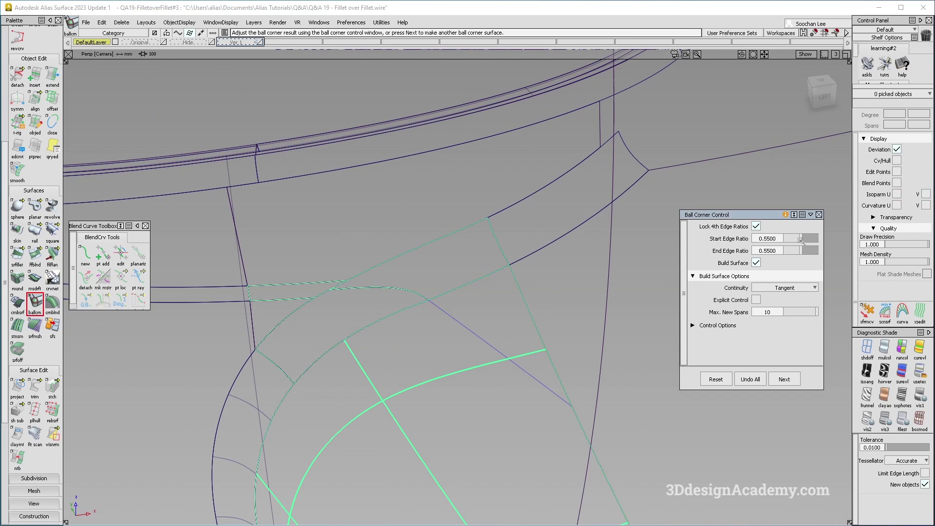
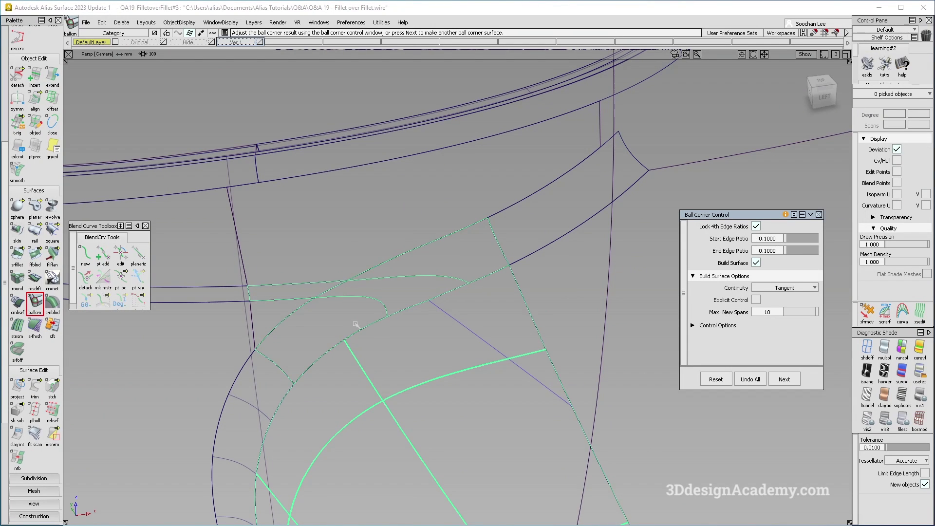
{"action": "mouse_move", "coordinate": [351, 297]}
{"action": "left_mouse_down", "text": "alt+shift"}
{"action": "mouse_move", "coordinate": [455, 298]}
{"action": "mouse_move", "coordinate": [432, 291]}
{"action": "left_mouse_up", "text": "alt+shift"}
{"action": "left_click", "coordinate": [778, 288]}
{"action": "left_click", "coordinate": [784, 303]}
{"action": "key", "text": "shift+alt"}
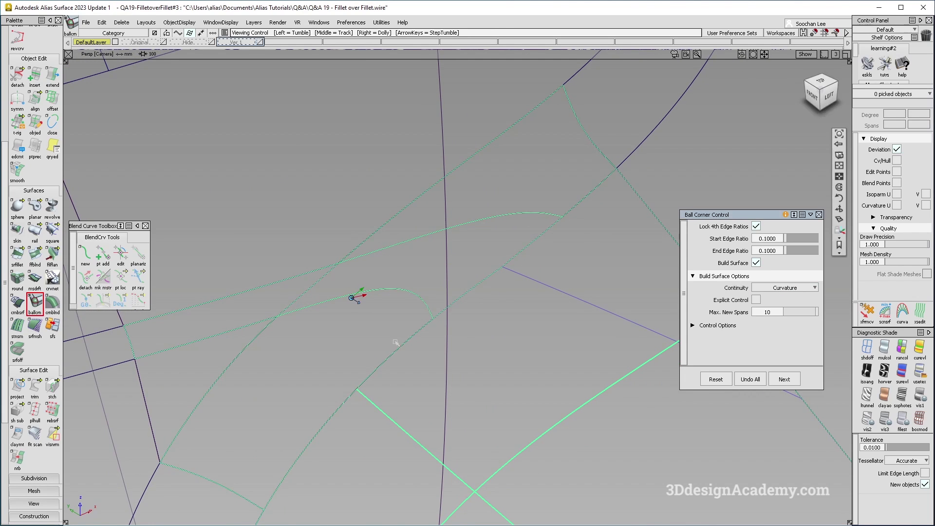
{"action": "left_click_drag", "start_coordinate": [395, 343], "coordinate": [494, 344], "text": "alt+shift"}
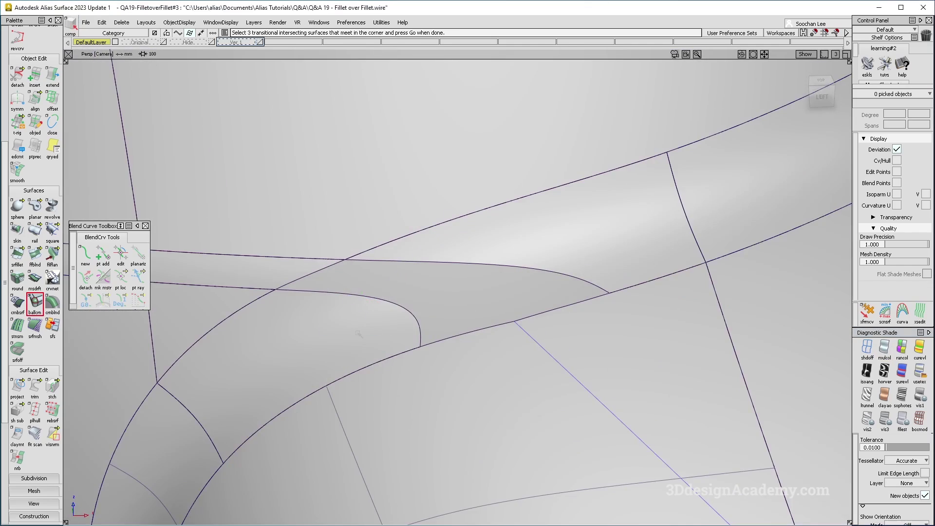
Inspect the ball corner in shaded view and delete its surface between the two fillet pieces
{"action": "left_click", "coordinate": [349, 327]}
{"action": "left_click_drag", "start_coordinate": [349, 326], "coordinate": [542, 223], "text": "alt+shift"}
{"action": "left_click", "coordinate": [535, 210]}
{"action": "left_click_drag", "start_coordinate": [457, 162], "coordinate": [431, 298], "text": "alt+shift"}
{"action": "left_click", "coordinate": [483, 265]}
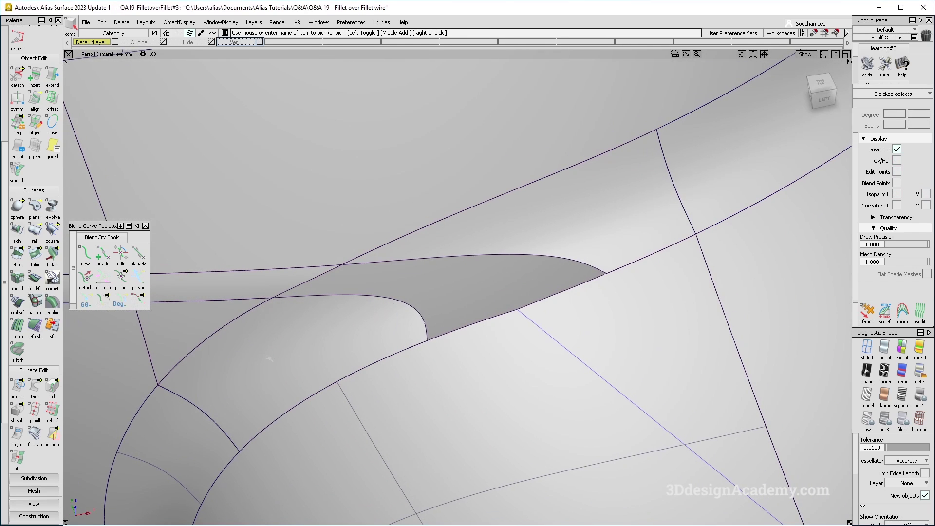
Remove the front piece of the large fillet and untrim the remaining piece
{"action": "left_click_drag", "start_coordinate": [269, 358], "coordinate": [308, 344], "text": "alt+shift"}
{"action": "left_click", "coordinate": [307, 340]}
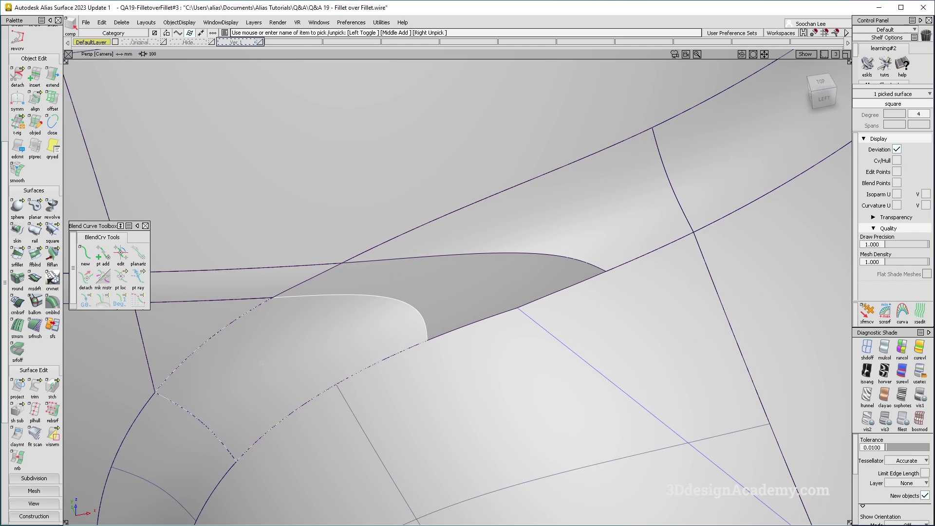
{"action": "left_click_drag", "start_coordinate": [35, 386], "coordinate": [89, 386]}
{"action": "left_click", "coordinate": [373, 305]}
{"action": "left_click", "coordinate": [548, 223]}
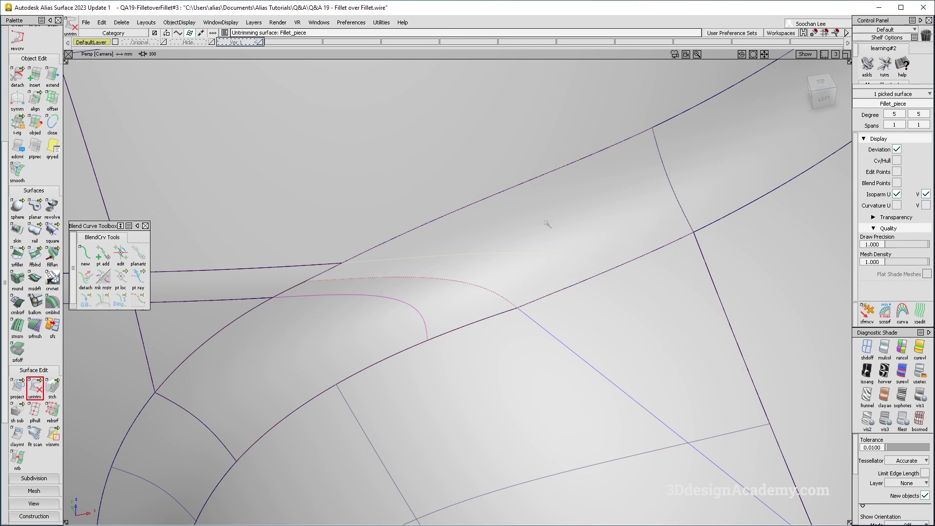
Reopen the ball corner and undo everything it built
{"action": "left_click_drag", "start_coordinate": [557, 246], "coordinate": [482, 247], "text": "ctrl+shift"}
{"action": "left_click", "coordinate": [451, 255]}
{"action": "left_click_drag", "start_coordinate": [530, 325], "coordinate": [636, 266], "text": "alt+shift"}
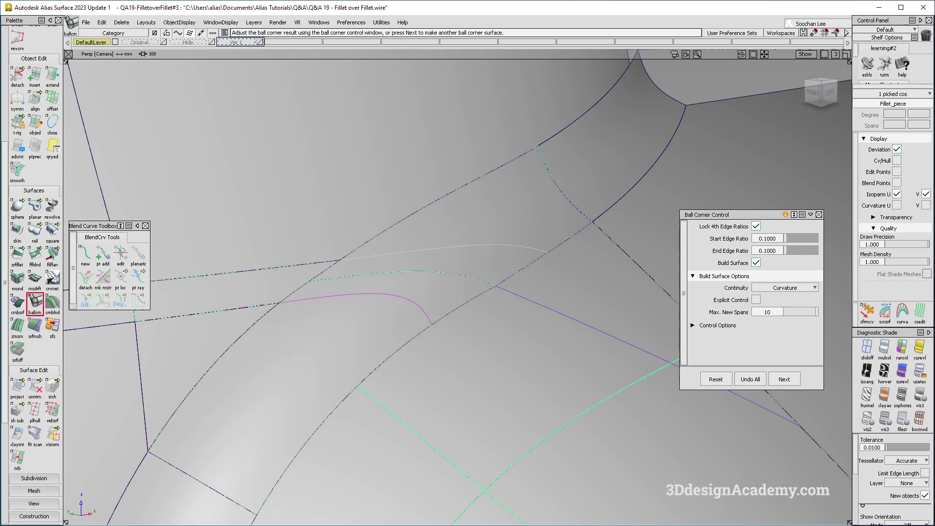
{"action": "left_click_drag", "start_coordinate": [429, 328], "coordinate": [451, 336], "text": "alt+shift"}
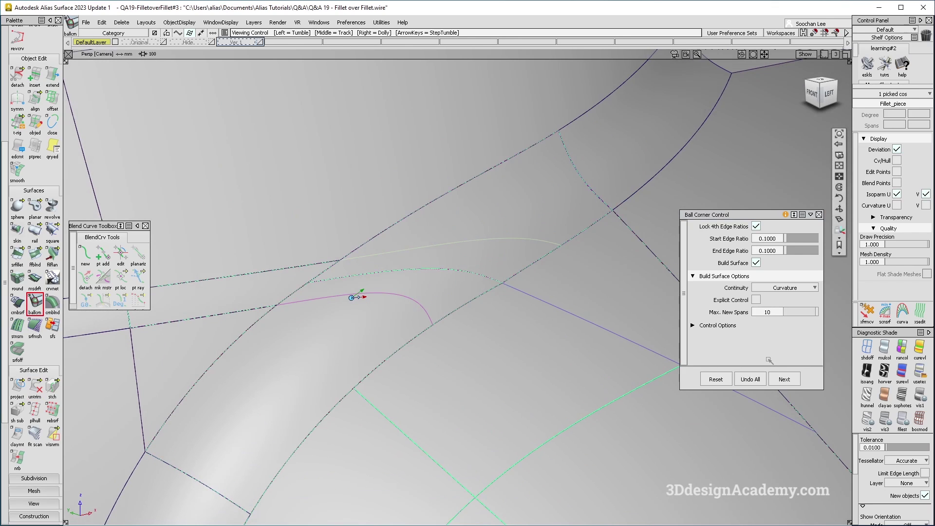
{"action": "left_click", "coordinate": [751, 379]}
{"action": "mouse_move", "coordinate": [360, 312]}
{"action": "left_mouse_down", "text": "alt+shift"}
{"action": "mouse_move", "coordinate": [381, 317]}
{"action": "mouse_move", "coordinate": [272, 278]}
{"action": "mouse_move", "coordinate": [271, 312]}
{"action": "left_mouse_up", "text": "alt+shift"}
Turn off shading and untrim the body surface so that it continues beneath the large fillet
{"action": "left_click", "coordinate": [868, 352]}
{"action": "left_click_drag", "start_coordinate": [552, 253], "coordinate": [474, 336], "text": "ctrl+shift"}
{"action": "left_click", "coordinate": [474, 317]}
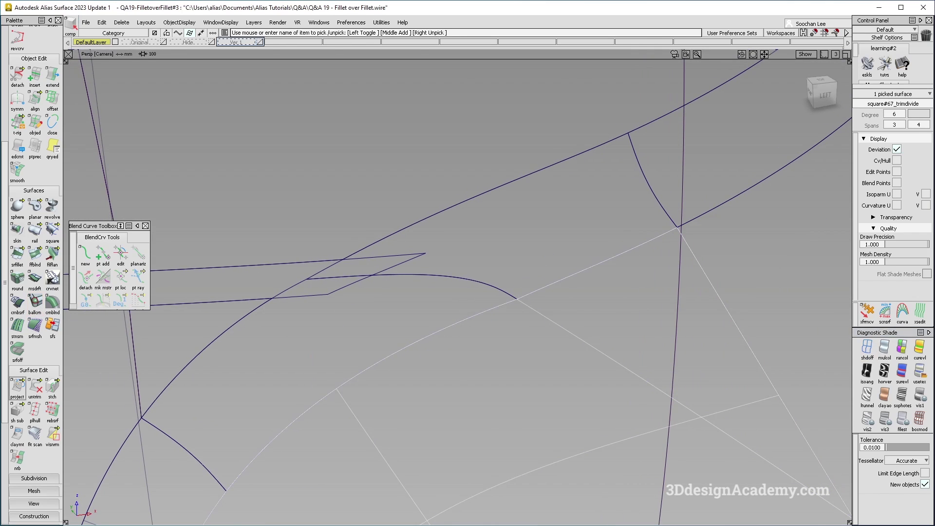
{"action": "left_click", "coordinate": [36, 393]}
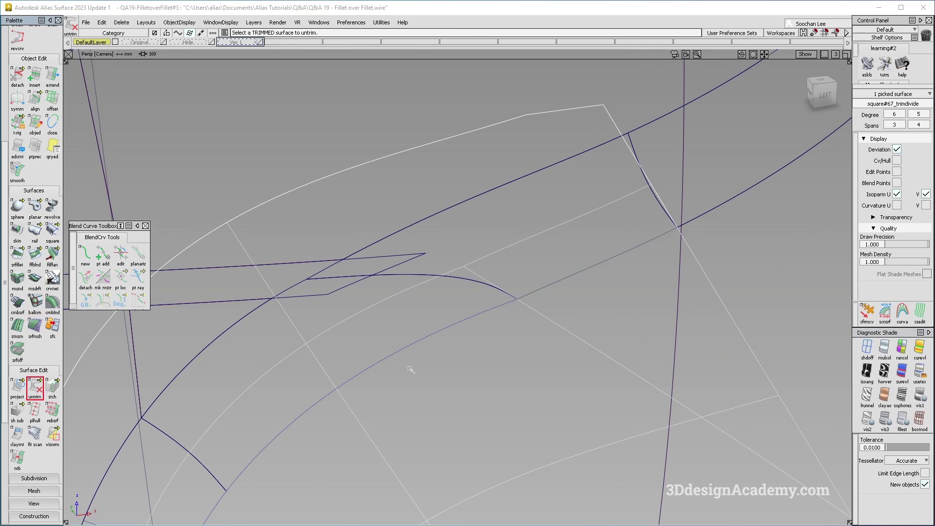
{"action": "left_click_drag", "start_coordinate": [410, 369], "coordinate": [408, 322], "text": "ctrl+shift"}
Extend the small fillet's end by about 55.4 mm with the Extrapolate type and merging on
{"action": "double_click", "coordinate": [53, 77]}
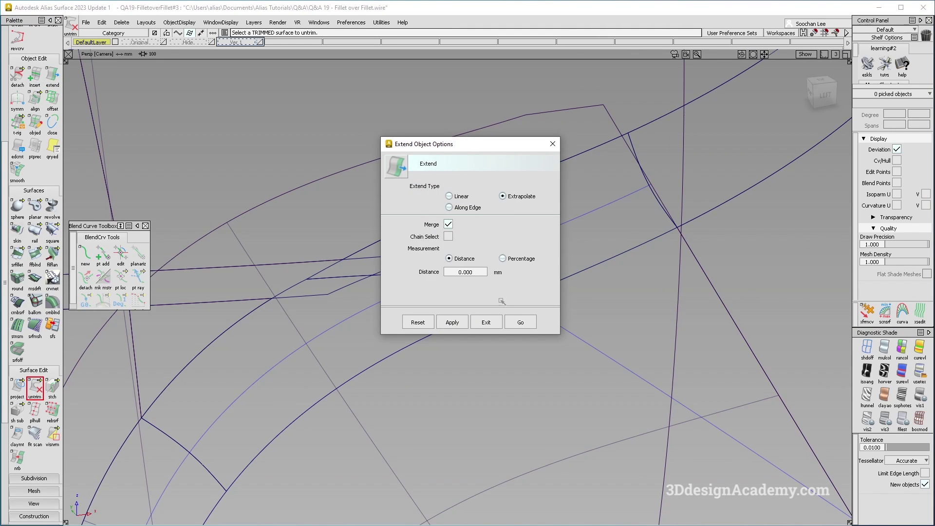
{"action": "left_click", "coordinate": [520, 322]}
{"action": "left_click", "coordinate": [362, 283]}
{"action": "left_click", "coordinate": [548, 300]}
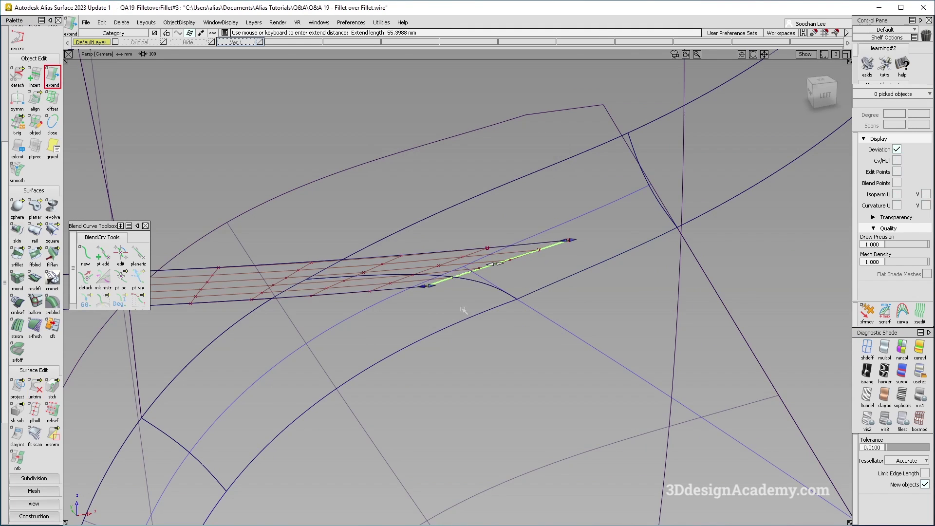
Hide the two pieces of the large fillet at the junction and turn shading back on
{"action": "left_click", "coordinate": [511, 215]}
{"action": "left_click", "coordinate": [355, 334]}
{"action": "left_click", "coordinate": [180, 23]}
{"action": "left_click", "coordinate": [177, 58]}
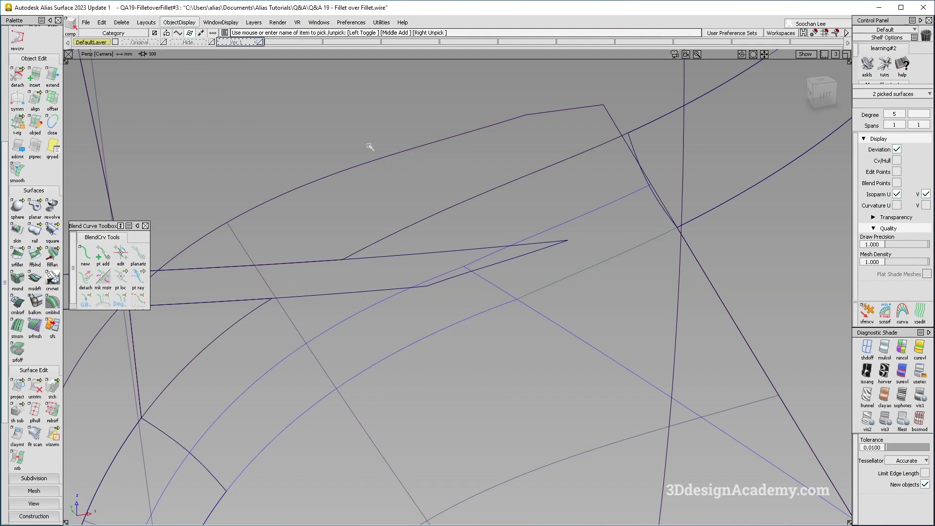
{"action": "left_click", "coordinate": [879, 347]}
{"action": "left_click_drag", "start_coordinate": [466, 307], "coordinate": [463, 321], "text": "alt+shift"}
{"action": "left_click_drag", "start_coordinate": [351, 319], "coordinate": [371, 407], "text": "ctrl+shift"}
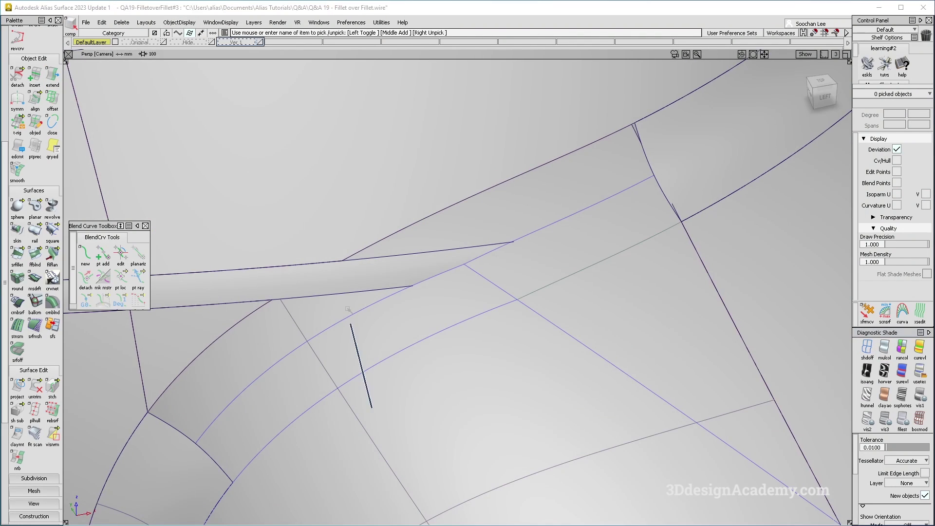
Intersect the extended small fillet with the untrimmed body surface
{"action": "left_click_drag", "start_coordinate": [18, 386], "coordinate": [56, 395]}
{"action": "left_click", "coordinate": [403, 265]}
{"action": "key", "text": "space"}
{"action": "mouse_move", "coordinate": [464, 305]}
{"action": "right_mouse_down", "text": "alt+shift"}
{"action": "mouse_move", "coordinate": [460, 281]}
{"action": "mouse_move", "coordinate": [445, 287]}
{"action": "right_mouse_up", "text": "alt+shift"}
{"action": "left_click_drag", "start_coordinate": [442, 372], "coordinate": [428, 308], "text": "ctrl+shift"}
{"action": "right_click_drag", "start_coordinate": [431, 292], "coordinate": [511, 273], "text": "alt+shift"}
Draw a degree-3 edit-point curve along the diagonal curve on the body surface
{"action": "left_click_drag", "start_coordinate": [512, 355], "coordinate": [488, 249], "text": "ctrl+shift"}
{"action": "scroll", "coordinate": [32, 111], "scroll_direction": "up", "scroll_amount": 1}
{"action": "scroll", "coordinate": [32, 110], "scroll_direction": "up", "scroll_amount": 5}
{"action": "left_click", "coordinate": [34, 78]}
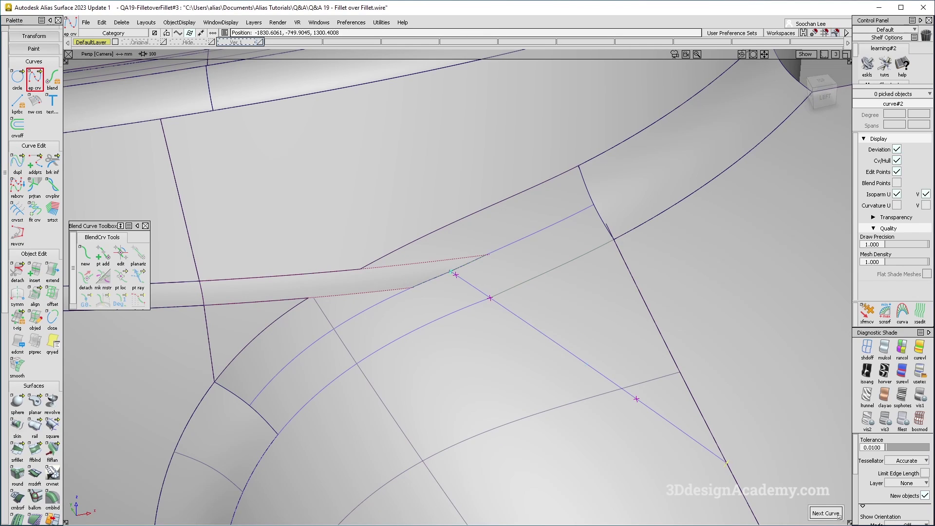
Move the diagonal curve to one end of the small fillet's intersection and paste a copy at the other end
{"action": "left_click_drag", "start_coordinate": [572, 417], "coordinate": [528, 394], "text": "ctrl+shift"}
{"action": "middle_click_drag", "start_coordinate": [528, 394], "coordinate": [506, 331], "text": "ctrl+shift"}
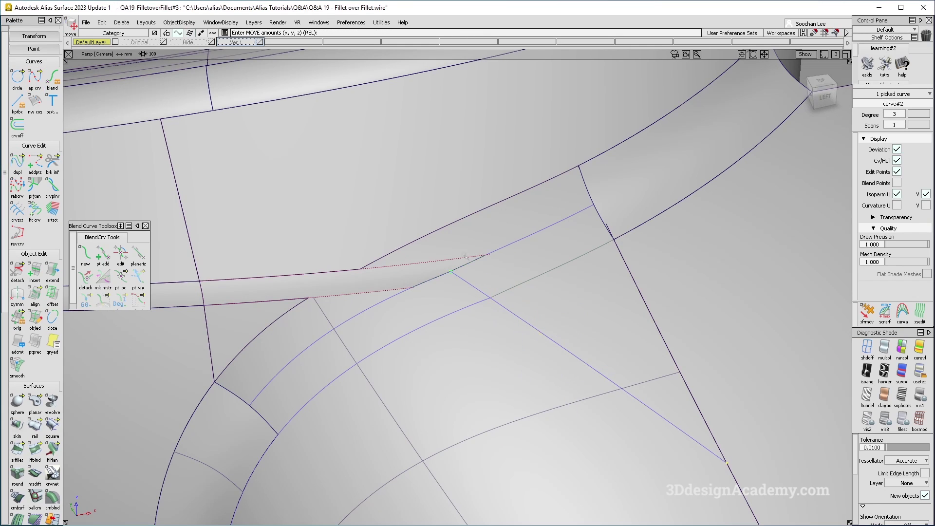
{"action": "key", "text": "ctrl+v"}
{"action": "left_click_drag", "start_coordinate": [458, 316], "coordinate": [519, 392], "text": "alt+shift"}
{"action": "left_click_drag", "start_coordinate": [519, 393], "coordinate": [495, 302], "text": "ctrl+shift"}
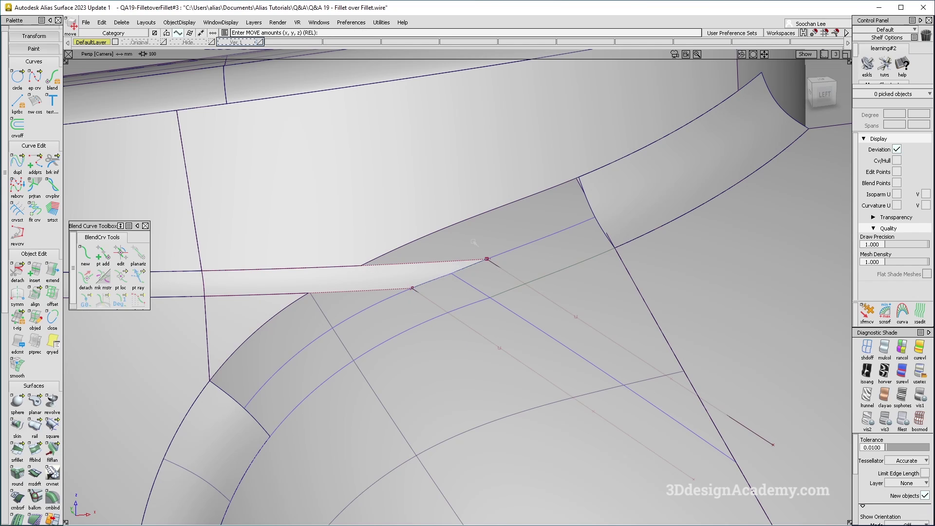
{"action": "left_click_drag", "start_coordinate": [331, 376], "coordinate": [322, 394], "text": "alt+shift"}
{"action": "left_click_drag", "start_coordinate": [268, 324], "coordinate": [267, 348], "text": "ctrl+shift"}
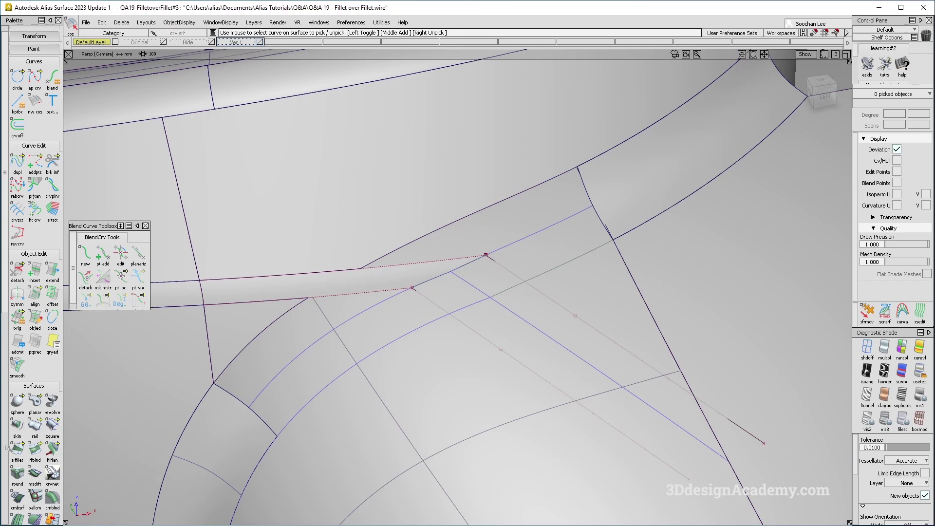
Build a monorail surface from the first diagonal curve along the small fillet's upper edge, enabling Curve Segments and shortening the generation segment
{"action": "double_click", "coordinate": [34, 426]}
{"action": "left_click", "coordinate": [748, 259]}
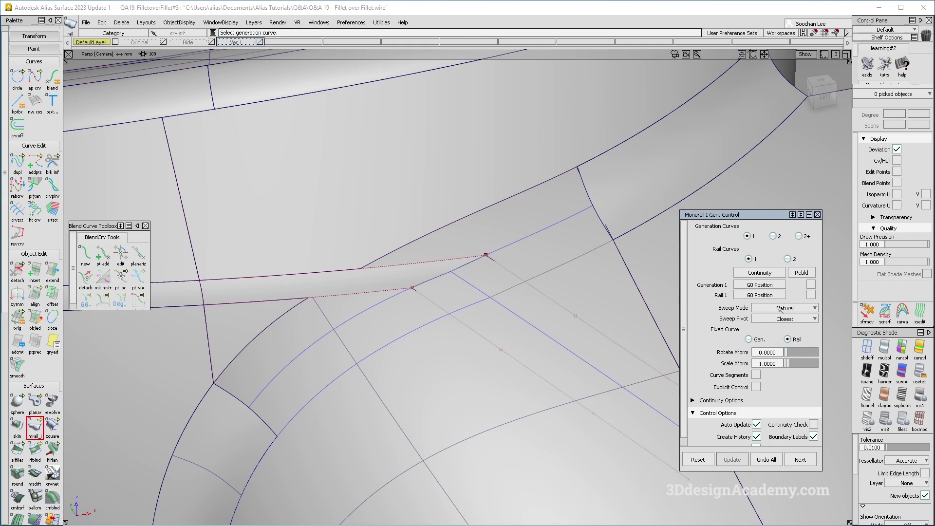
{"action": "left_click", "coordinate": [455, 257]}
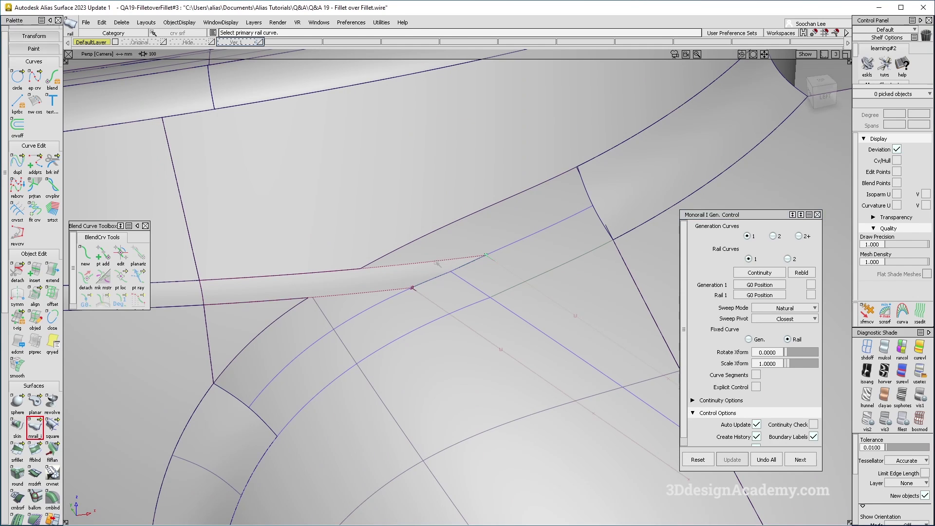
{"action": "left_click", "coordinate": [437, 263]}
{"action": "right_click_drag", "start_coordinate": [405, 280], "coordinate": [391, 281], "text": "alt+shift"}
{"action": "left_click_drag", "start_coordinate": [391, 281], "coordinate": [411, 285], "text": "alt+shift"}
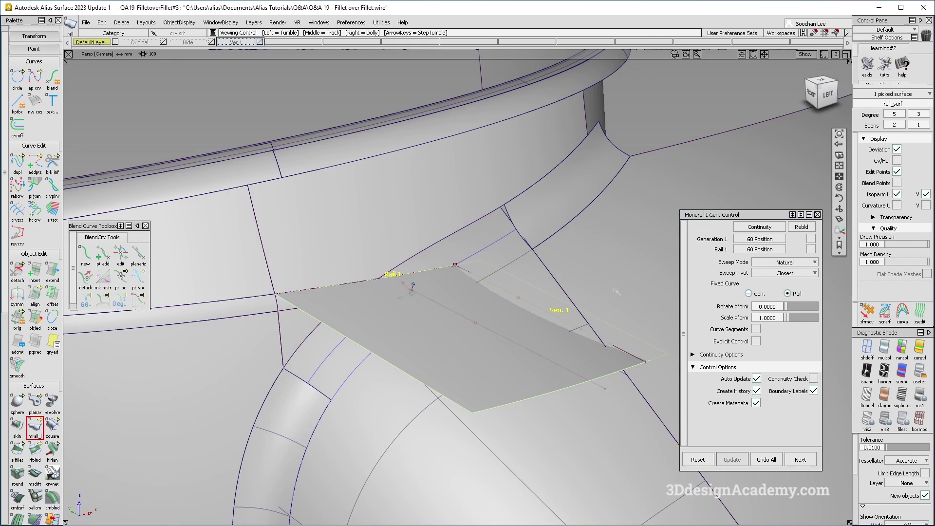
{"action": "left_click", "coordinate": [756, 330]}
{"action": "left_click_drag", "start_coordinate": [646, 362], "coordinate": [462, 277]}
Build a second monorail surface from the other diagonal curve along the fillet's lower edge, shortening the generation segment to about 3.82
{"action": "left_click_drag", "start_coordinate": [458, 276], "coordinate": [384, 305], "text": "ctrl+shift"}
{"action": "left_click", "coordinate": [430, 301]}
{"action": "left_click", "coordinate": [376, 288]}
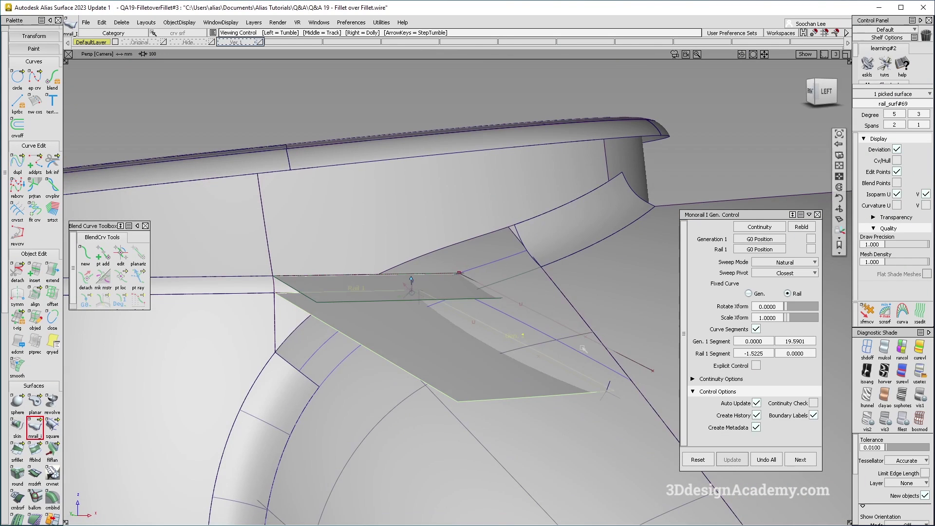
{"action": "left_click_drag", "start_coordinate": [610, 388], "coordinate": [449, 306]}
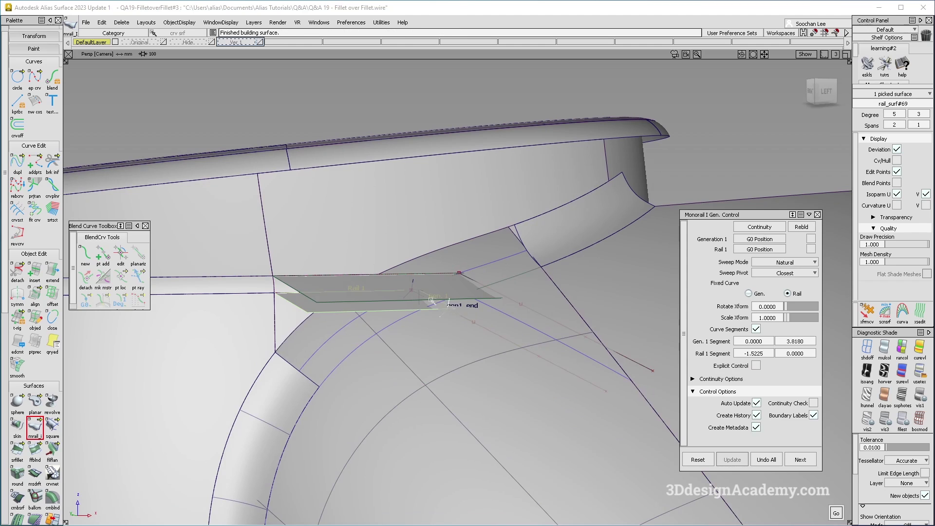
Examine how both monorail surfaces pass through the large fillet at the junction
{"action": "right_click_drag", "start_coordinate": [432, 301], "coordinate": [476, 313], "text": "alt+shift"}
{"action": "left_click_drag", "start_coordinate": [476, 313], "coordinate": [475, 296], "text": "alt+shift"}
{"action": "left_click_drag", "start_coordinate": [480, 336], "coordinate": [481, 350], "text": "ctrl+shift"}
{"action": "left_click_drag", "start_coordinate": [505, 321], "coordinate": [516, 340], "text": "alt+shift"}
{"action": "left_click_drag", "start_coordinate": [430, 302], "coordinate": [430, 316], "text": "ctrl+shift"}
{"action": "left_click", "coordinate": [179, 22]}
{"action": "left_click", "coordinate": [183, 47]}
{"action": "left_click_drag", "start_coordinate": [493, 272], "coordinate": [501, 269], "text": "alt+shift"}
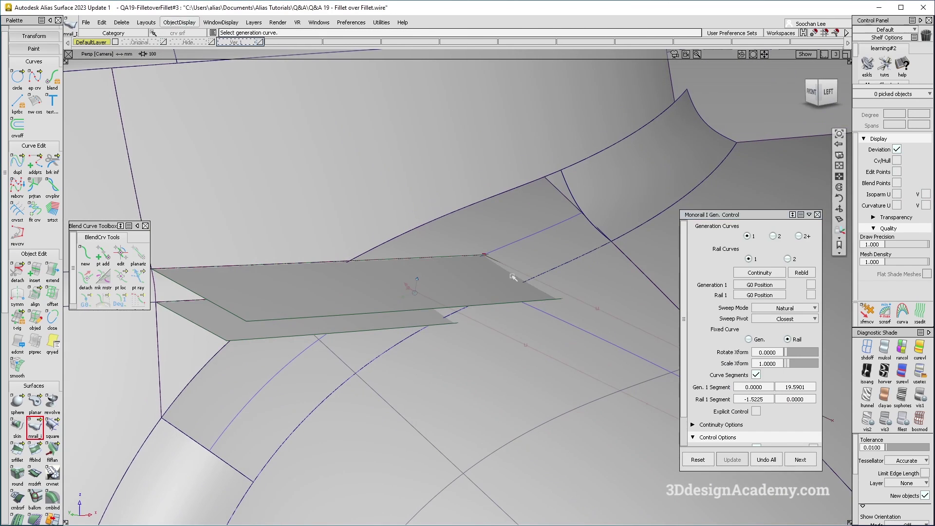
{"action": "left_click_drag", "start_coordinate": [618, 375], "coordinate": [612, 297], "text": "ctrl+shift"}
{"action": "key", "text": "ctrl+z"}
{"action": "mouse_move", "coordinate": [490, 269]}
{"action": "left_mouse_down", "text": "alt+shift"}
{"action": "mouse_move", "coordinate": [498, 271]}
{"action": "mouse_move", "coordinate": [491, 284]}
{"action": "left_mouse_up", "text": "alt+shift"}
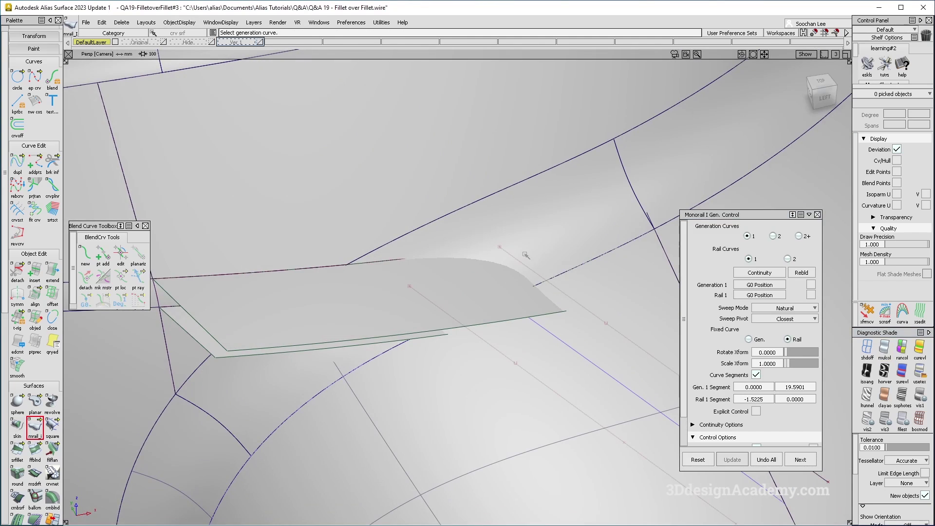
{"action": "left_click_drag", "start_coordinate": [491, 249], "coordinate": [466, 265], "text": "ctrl+shift"}
Extend the upper monorail surface past the small fillet's edge by about 2.39 mm
{"action": "left_click", "coordinate": [463, 285]}
{"action": "left_click_drag", "start_coordinate": [418, 303], "coordinate": [426, 263], "text": "alt+shift"}
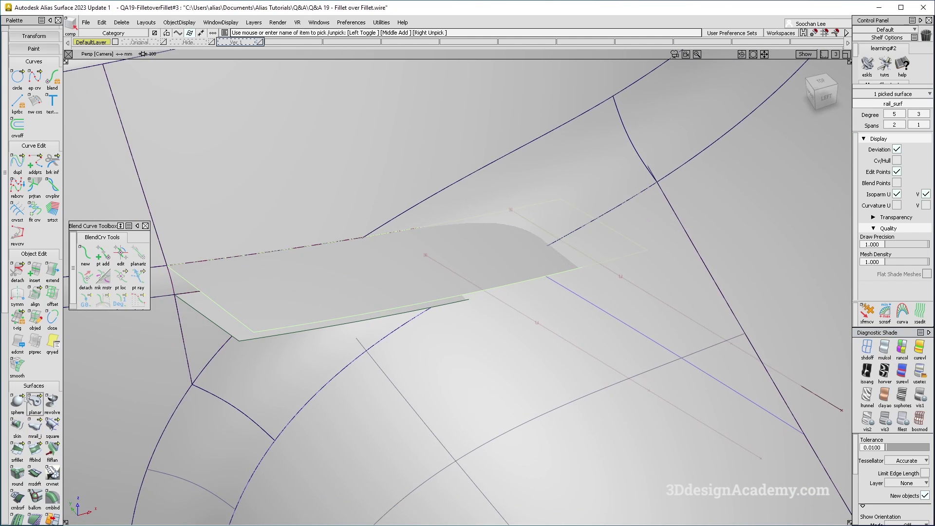
{"action": "left_click", "coordinate": [53, 271]}
{"action": "right_click_drag", "start_coordinate": [429, 259], "coordinate": [421, 230], "text": "alt+shift"}
{"action": "left_click_drag", "start_coordinate": [422, 230], "coordinate": [411, 240], "text": "alt+shift"}
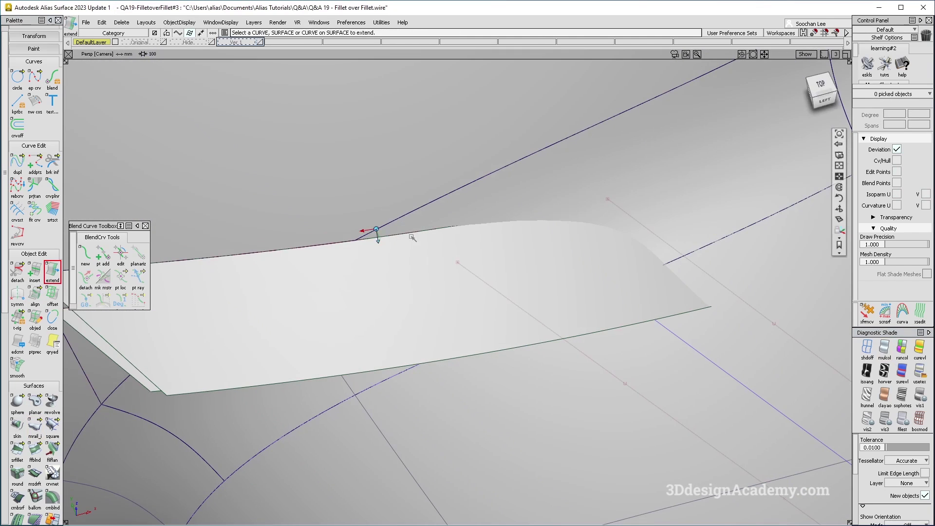
{"action": "left_click", "coordinate": [413, 234]}
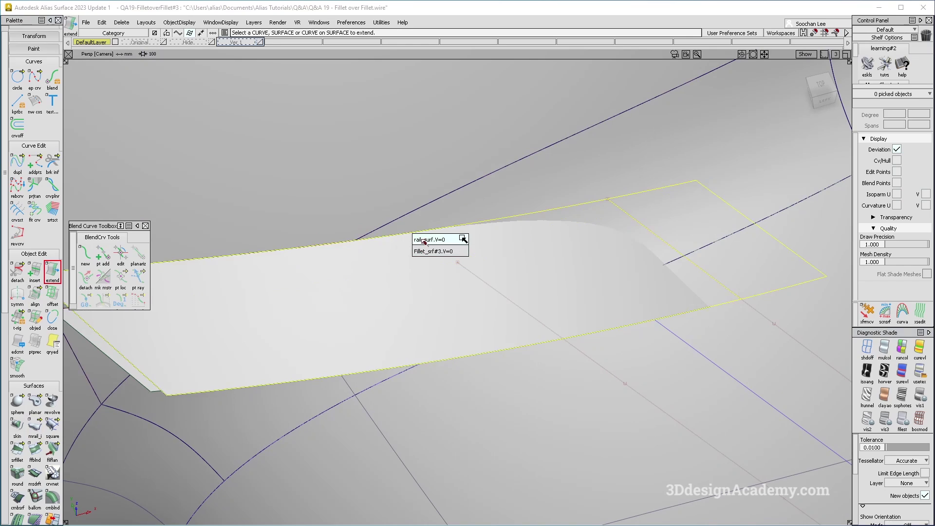
{"action": "left_click", "coordinate": [420, 251]}
{"action": "left_click_drag", "start_coordinate": [424, 332], "coordinate": [475, 336], "text": "alt+shift"}
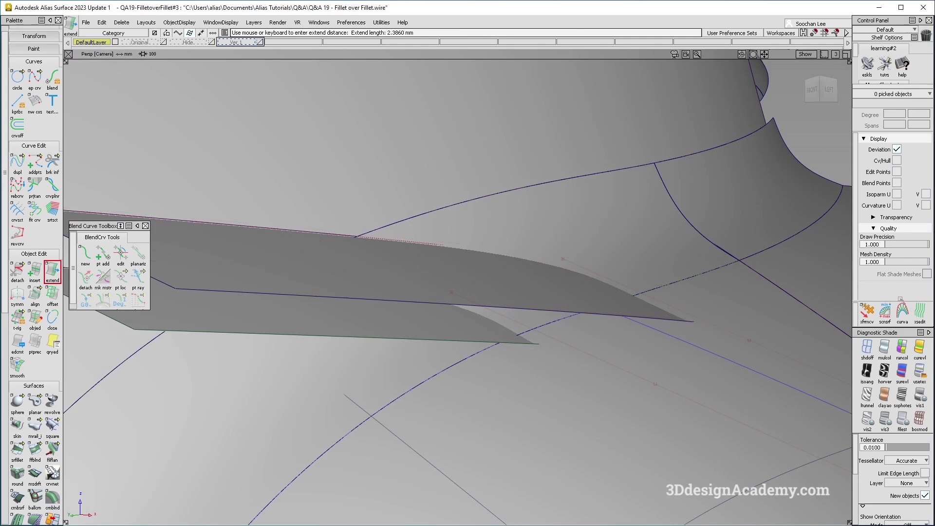
Turn shading off and extend the lower monorail surface past its edge on the small fillet
{"action": "left_click", "coordinate": [867, 348]}
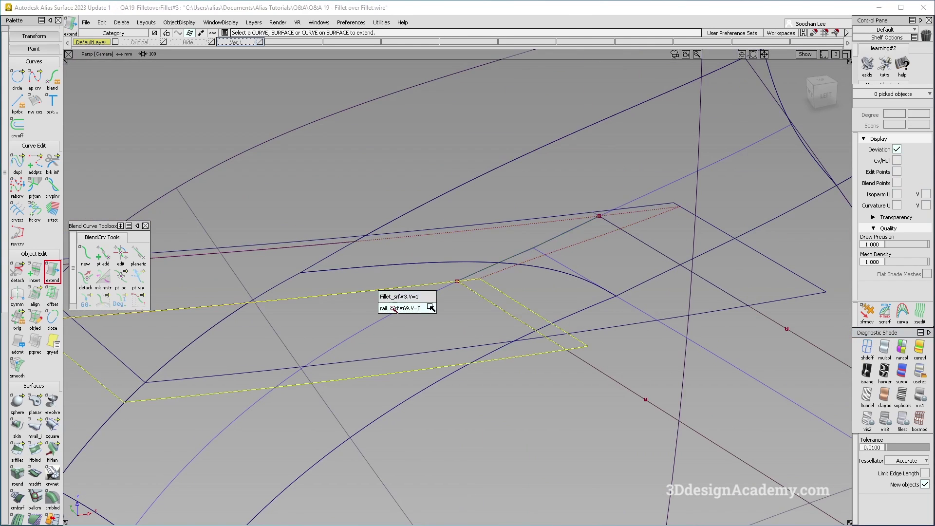
{"action": "left_click", "coordinate": [263, 301]}
{"action": "left_click", "coordinate": [422, 322]}
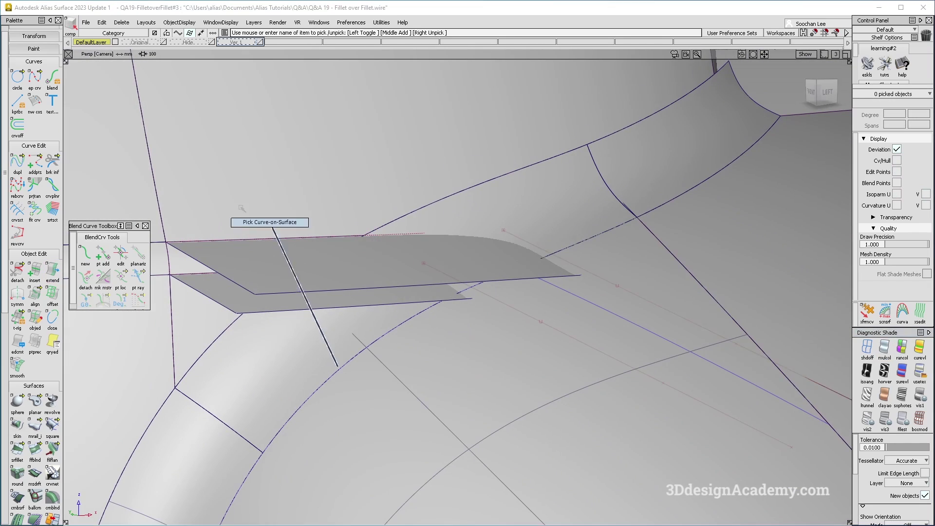
Intersect both extended monorail surfaces with the large fillet at the junction
{"action": "left_click_drag", "start_coordinate": [338, 367], "coordinate": [241, 208], "text": "ctrl+shift"}
{"action": "scroll", "coordinate": [17, 458], "scroll_direction": "down", "scroll_amount": 4}
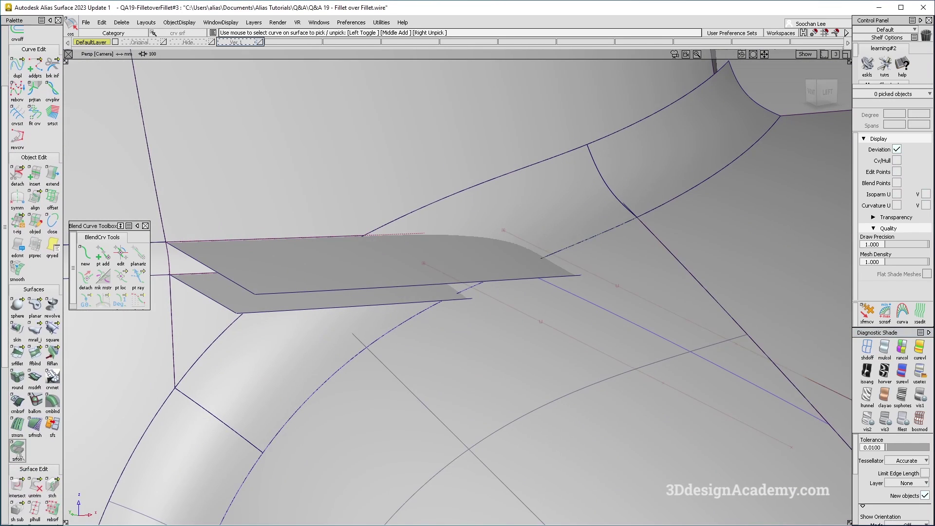
{"action": "left_click", "coordinate": [17, 463]}
{"action": "left_click", "coordinate": [335, 308]}
{"action": "left_click", "coordinate": [308, 331]}
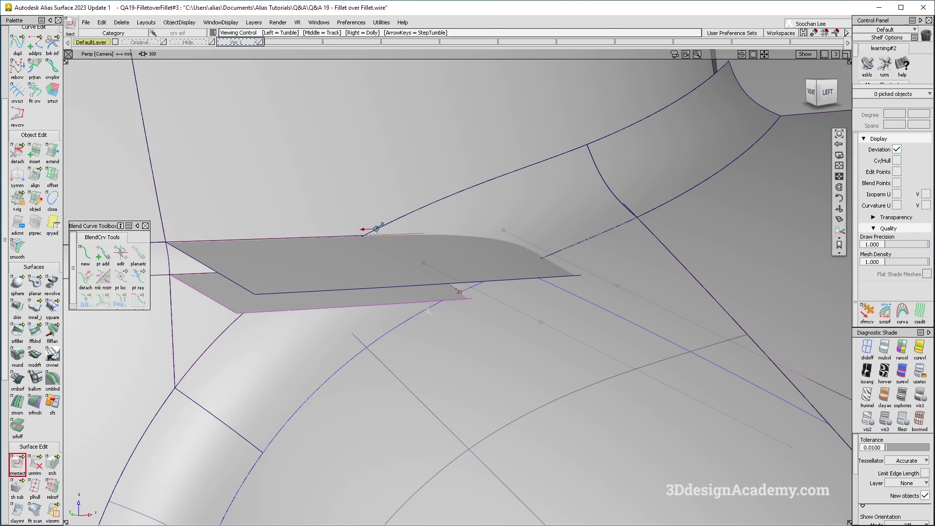
{"action": "left_click_drag", "start_coordinate": [390, 288], "coordinate": [383, 314], "text": "alt+shift"}
{"action": "left_click", "coordinate": [482, 264]}
{"action": "left_click", "coordinate": [481, 264]}
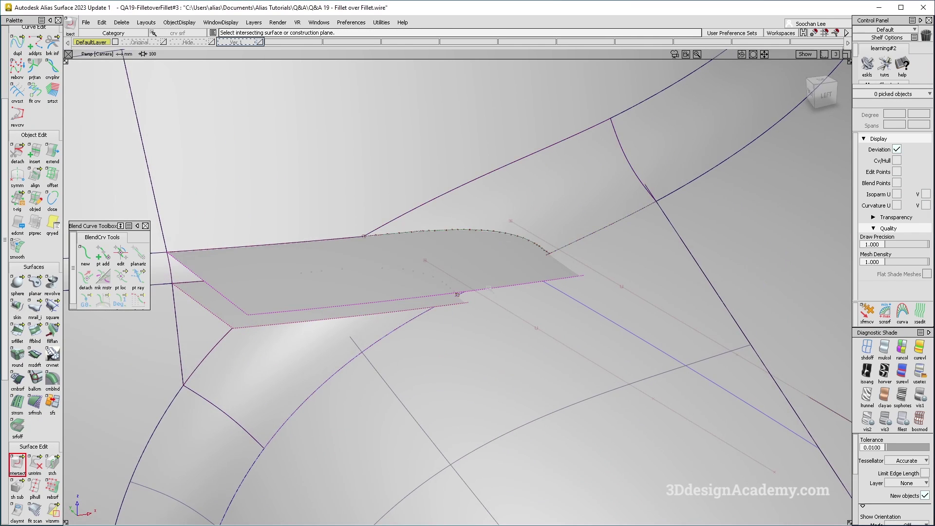
Examine the intersection curves on the large fillet from several angles
{"action": "left_click_drag", "start_coordinate": [489, 288], "coordinate": [405, 235], "text": "alt+shift"}
{"action": "left_click", "coordinate": [438, 224]}
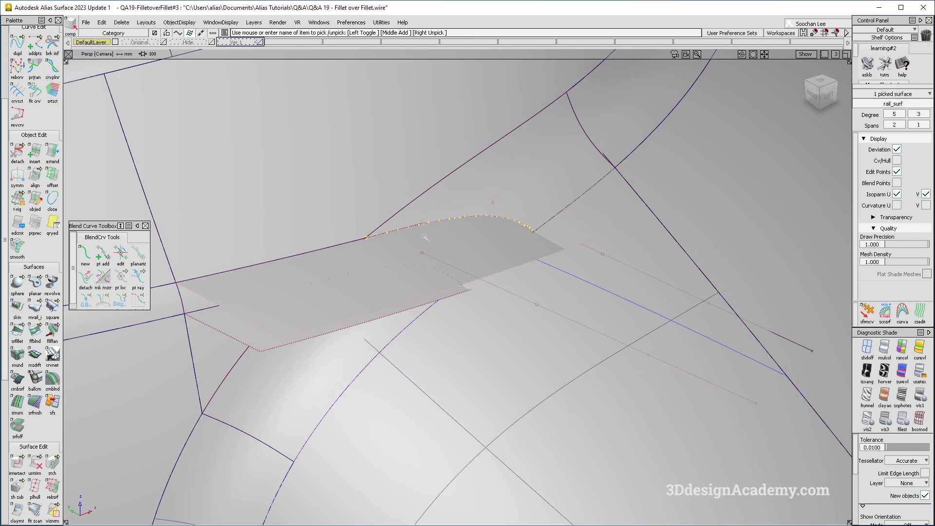
{"action": "left_click", "coordinate": [584, 189]}
{"action": "left_click_drag", "start_coordinate": [584, 189], "coordinate": [435, 250], "text": "alt+shift"}
{"action": "left_click_drag", "start_coordinate": [528, 258], "coordinate": [408, 268], "text": "alt+shift"}
{"action": "left_click_drag", "start_coordinate": [439, 302], "coordinate": [373, 242], "text": "alt+shift"}
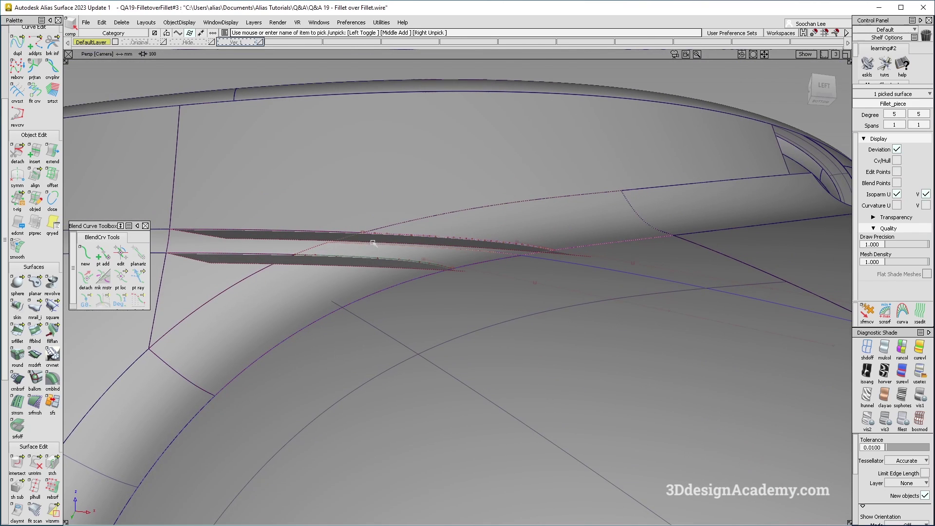
{"action": "left_click_drag", "start_coordinate": [501, 265], "coordinate": [452, 298], "text": "alt+shift"}
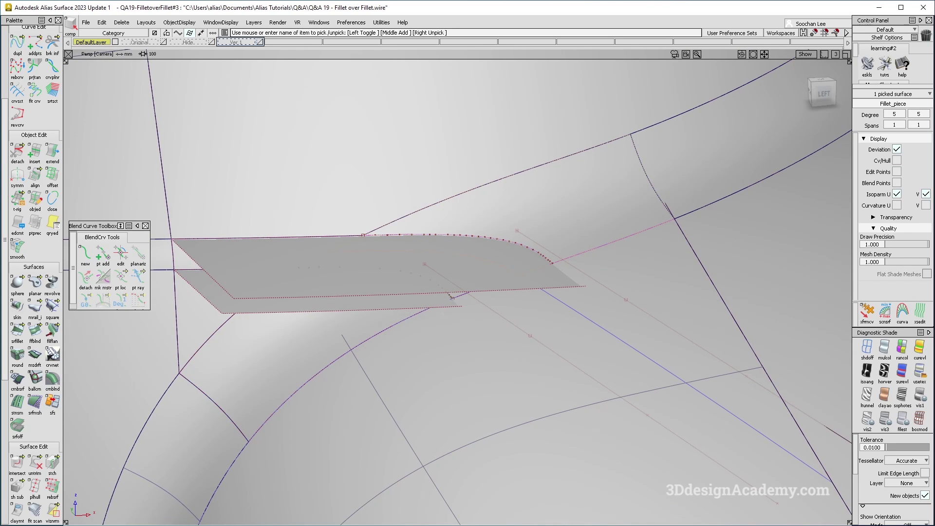
{"action": "left_click_drag", "start_coordinate": [449, 290], "coordinate": [447, 314], "text": "alt+shift"}
Delete the monorail surfaces' construction history and assign the two surfaces to the Hide layer
{"action": "left_click", "coordinate": [347, 316]}
{"action": "left_click", "coordinate": [122, 22]}
{"action": "left_click", "coordinate": [141, 46]}
{"action": "left_click", "coordinate": [180, 43]}
{"action": "left_click", "coordinate": [180, 51]}
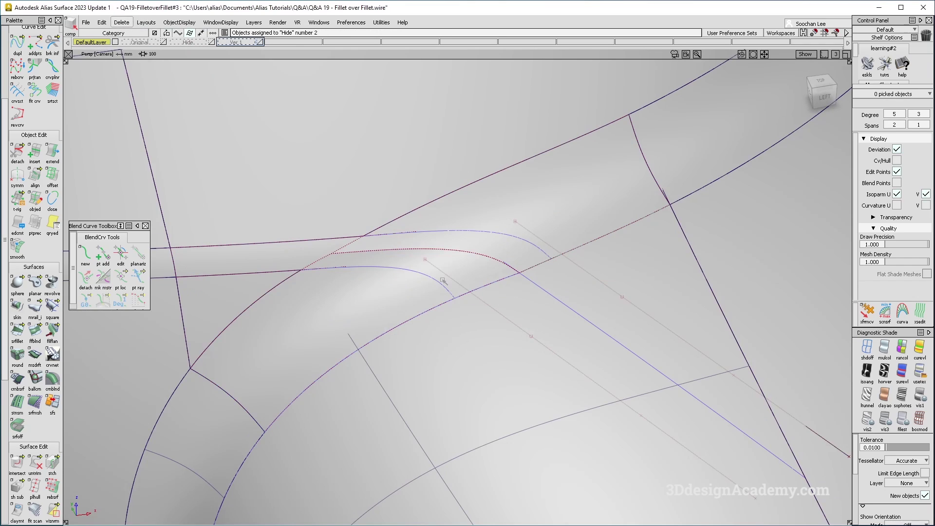
Trim-convert the two large-fillet regions outside the intersection curves into separate single-span surfaces
{"action": "left_click", "coordinate": [35, 460]}
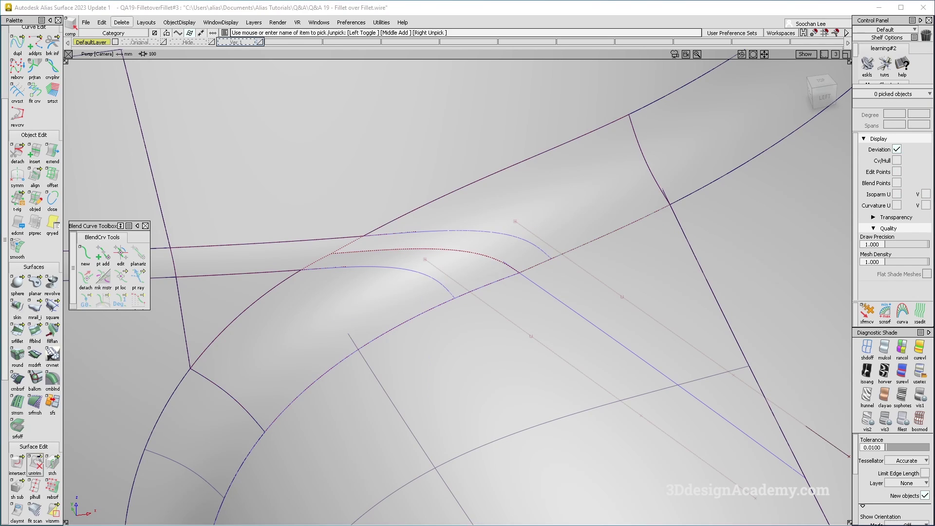
{"action": "left_click_drag", "start_coordinate": [79, 464], "coordinate": [88, 464]}
{"action": "left_click", "coordinate": [575, 194]}
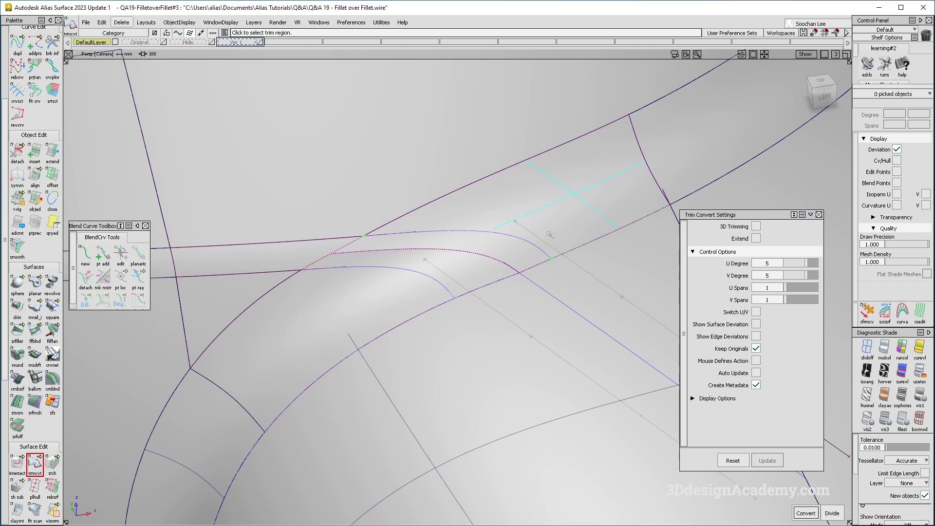
{"action": "left_click_drag", "start_coordinate": [340, 341], "coordinate": [383, 339], "text": "alt+shift"}
{"action": "key", "text": "space"}
{"action": "left_click", "coordinate": [325, 330]}
{"action": "left_click", "coordinate": [323, 328]}
{"action": "key", "text": "space"}
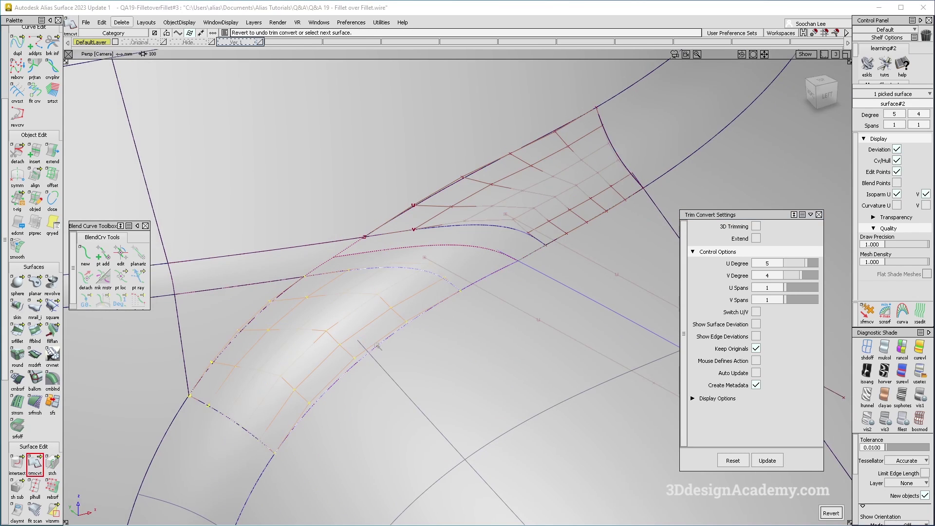
Assign the two original trimmed large-fillet surfaces to the Hide layer
{"action": "left_click_drag", "start_coordinate": [413, 267], "coordinate": [414, 266], "text": "ctrl+shift"}
{"action": "left_click", "coordinate": [424, 239]}
{"action": "left_click", "coordinate": [395, 257]}
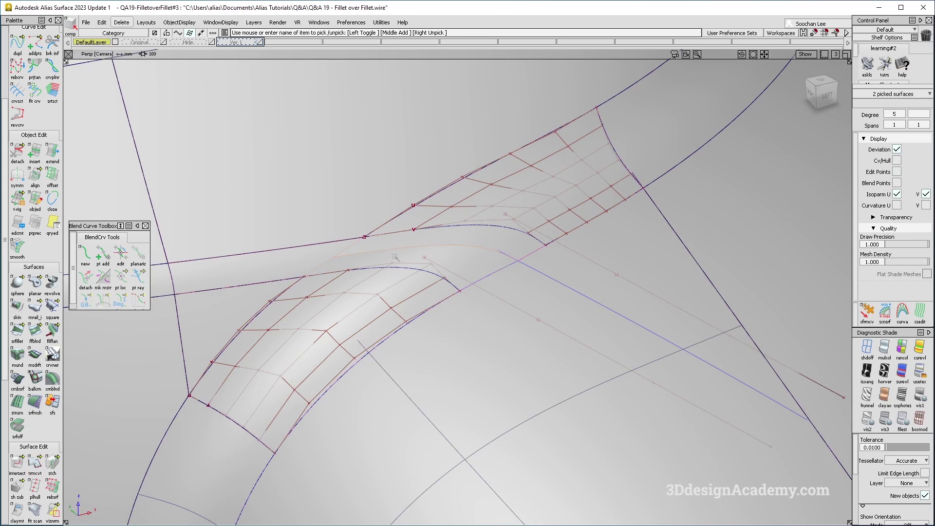
{"action": "left_click", "coordinate": [237, 42]}
{"action": "left_click", "coordinate": [190, 43]}
{"action": "left_click", "coordinate": [190, 49]}
Select the geometry around the junction and clear its construction history
{"action": "left_click_drag", "start_coordinate": [378, 230], "coordinate": [364, 232], "text": "alt+shift"}
{"action": "mouse_move", "coordinate": [408, 362]}
{"action": "left_mouse_down", "text": "ctrl+shift"}
{"action": "mouse_move", "coordinate": [399, 250]}
{"action": "mouse_move", "coordinate": [378, 232]}
{"action": "left_mouse_up", "text": "ctrl+shift"}
{"action": "left_click_drag", "start_coordinate": [438, 312], "coordinate": [389, 312], "text": "ctrl+shift"}
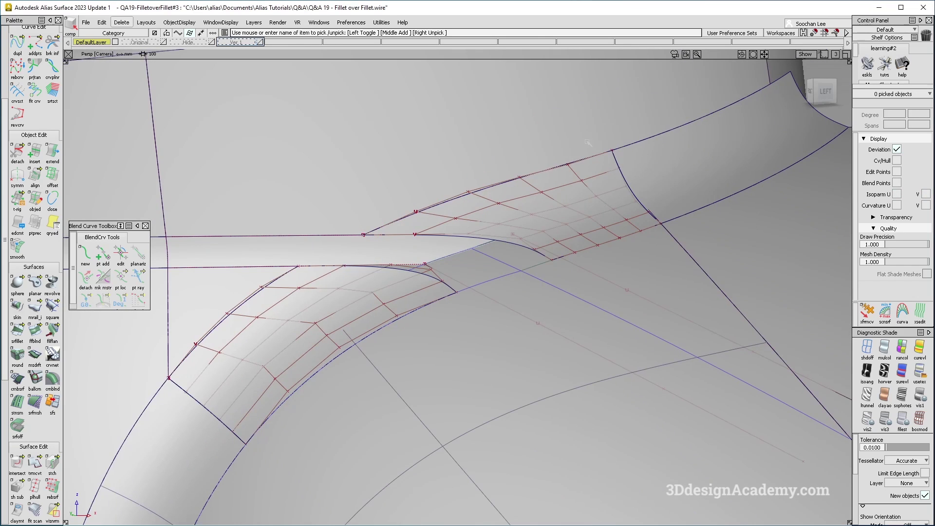
{"action": "left_click_drag", "start_coordinate": [492, 370], "coordinate": [154, 94]}
{"action": "left_click", "coordinate": [121, 22]}
{"action": "left_click", "coordinate": [132, 33]}
{"action": "key", "text": "Return"}
Pull the small fillet's extended end edge back to the inner corners of the two converted patches with Extend
{"action": "left_click", "coordinate": [53, 153]}
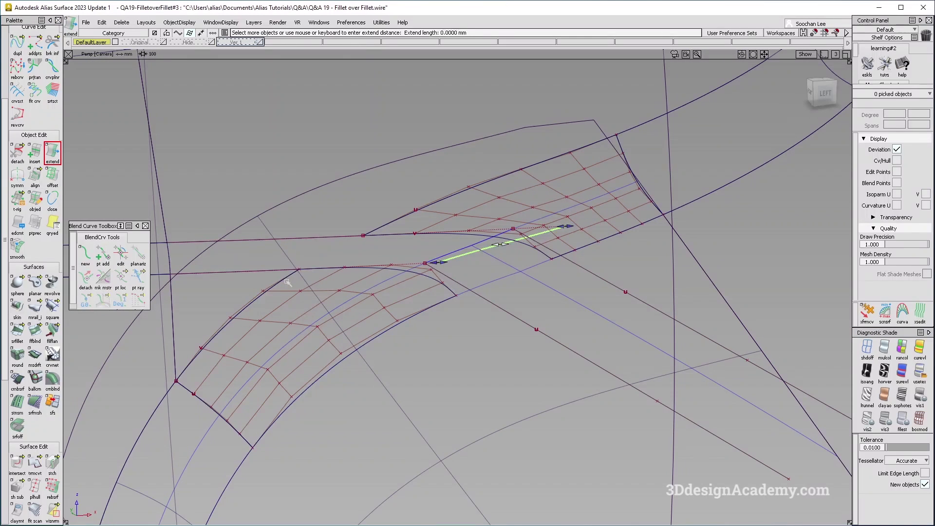
{"action": "left_click", "coordinate": [312, 264]}
{"action": "left_click_drag", "start_coordinate": [364, 250], "coordinate": [363, 232], "text": "ctrl+shift"}
{"action": "right_click_drag", "start_coordinate": [382, 237], "coordinate": [487, 214], "text": "alt+shift"}
Align the small fillet's upper edge to the adjoining surface with G2 continuity, using Edge Align at the start
{"action": "right_click_drag", "start_coordinate": [284, 265], "coordinate": [232, 348], "text": "alt+shift"}
{"action": "middle_click_drag", "start_coordinate": [232, 347], "coordinate": [383, 300], "text": "alt+shift"}
{"action": "right_click_drag", "start_coordinate": [383, 300], "coordinate": [341, 305], "text": "alt+shift"}
{"action": "left_click_drag", "start_coordinate": [419, 300], "coordinate": [392, 337], "text": "alt+shift"}
{"action": "left_click", "coordinate": [30, 169]}
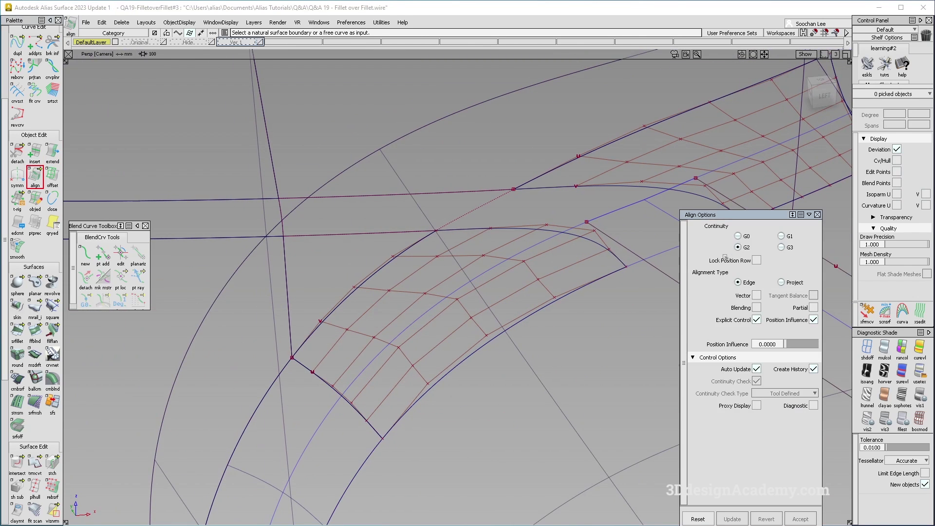
{"action": "left_click", "coordinate": [482, 190]}
{"action": "left_click", "coordinate": [531, 179]}
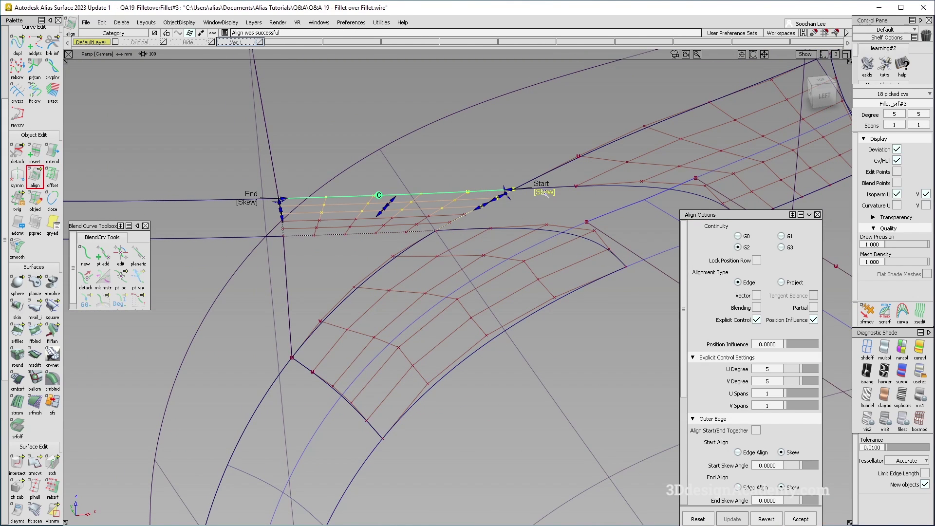
{"action": "left_click", "coordinate": [544, 192]}
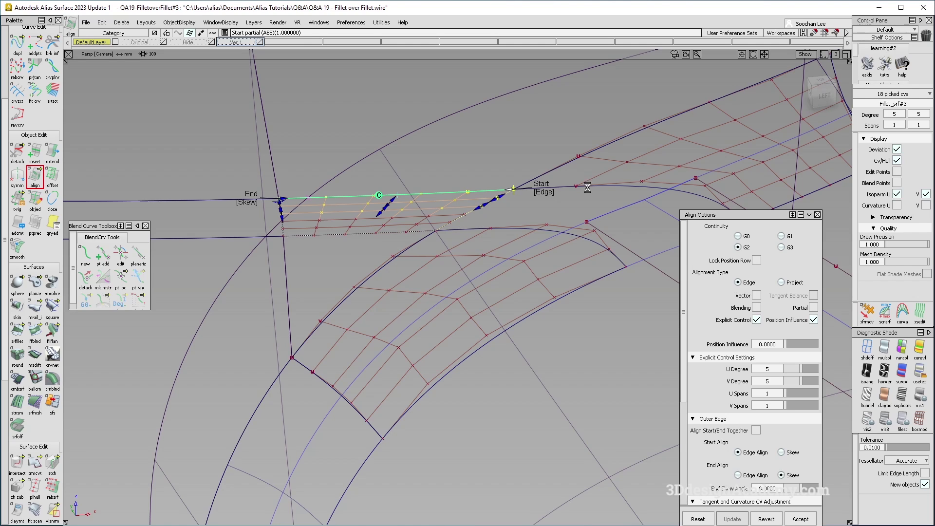
Align the small fillet's lower edge to its adjoining surface with G2 continuity and Edge Align at the start
{"action": "left_click", "coordinate": [364, 272]}
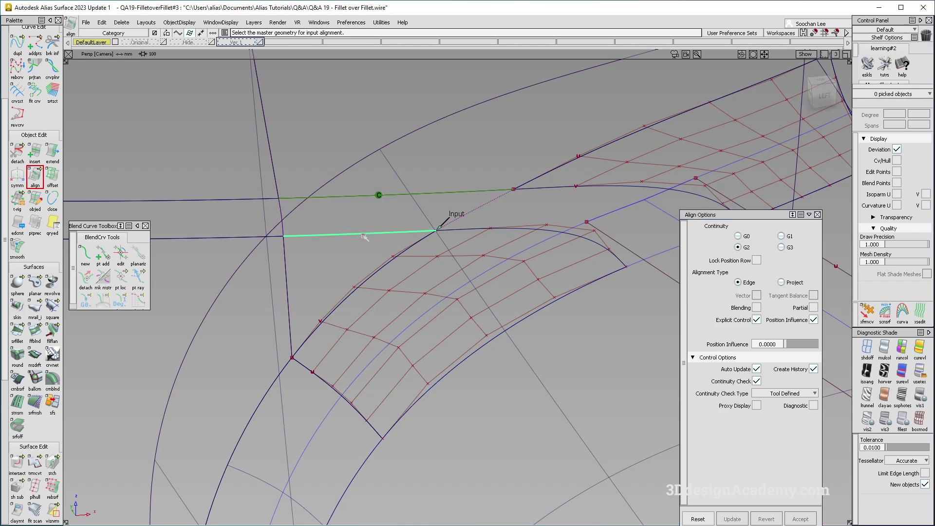
{"action": "left_click", "coordinate": [362, 235]}
{"action": "left_click", "coordinate": [361, 235]}
{"action": "left_click", "coordinate": [470, 242]}
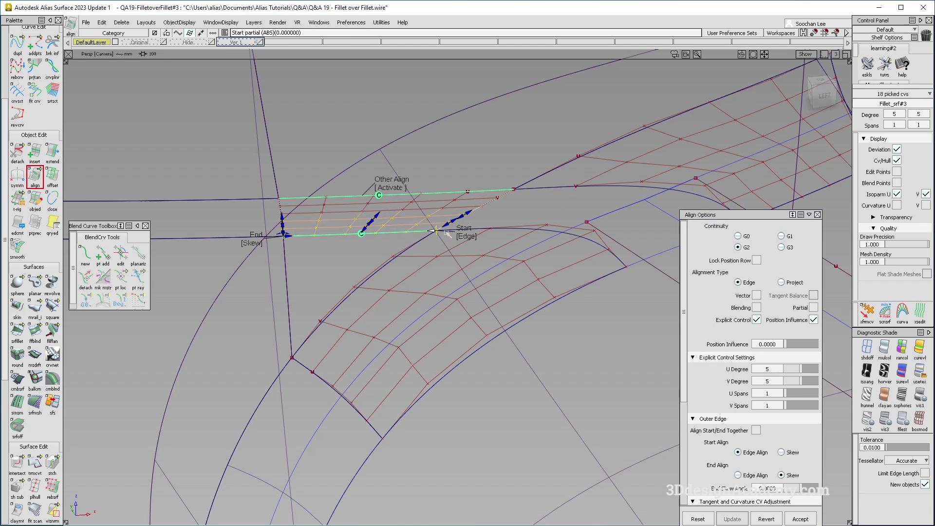
Set the Position Influence to 1.0 for both the lower and upper edge alignments
{"action": "left_click_drag", "start_coordinate": [739, 338], "coordinate": [845, 345]}
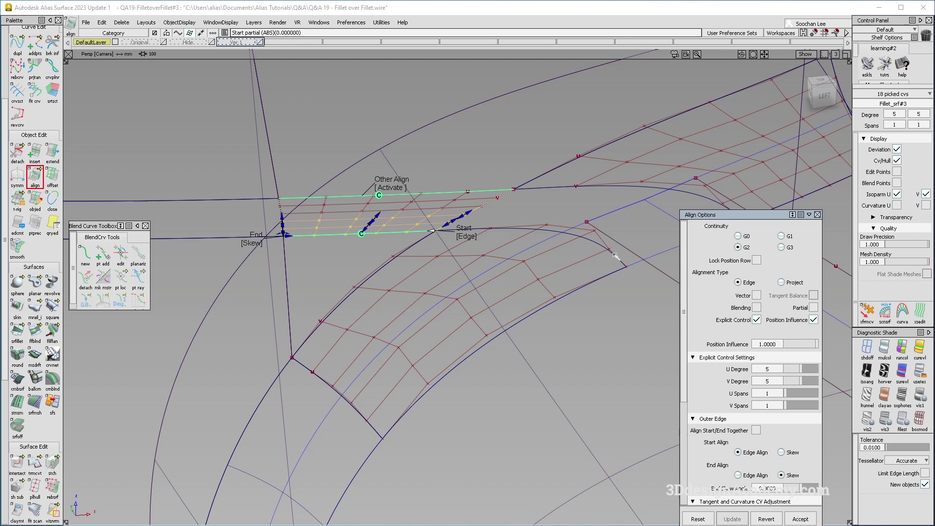
{"action": "left_click", "coordinate": [393, 188]}
{"action": "left_click", "coordinate": [806, 346]}
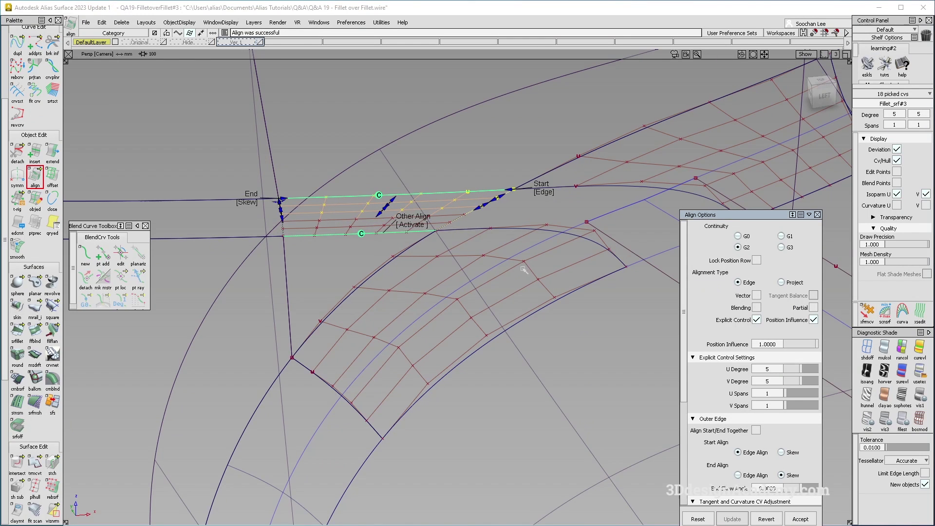
Delete the alignment locators and clear the small fillet's construction history
{"action": "mouse_move", "coordinate": [502, 291]}
{"action": "left_mouse_down", "text": "alt+shift"}
{"action": "mouse_move", "coordinate": [480, 294]}
{"action": "mouse_move", "coordinate": [492, 297]}
{"action": "left_mouse_up", "text": "alt+shift"}
{"action": "left_click_drag", "start_coordinate": [400, 292], "coordinate": [401, 250], "text": "ctrl+shift"}
{"action": "right_click_drag", "start_coordinate": [417, 311], "coordinate": [418, 267], "text": "ctrl+shift"}
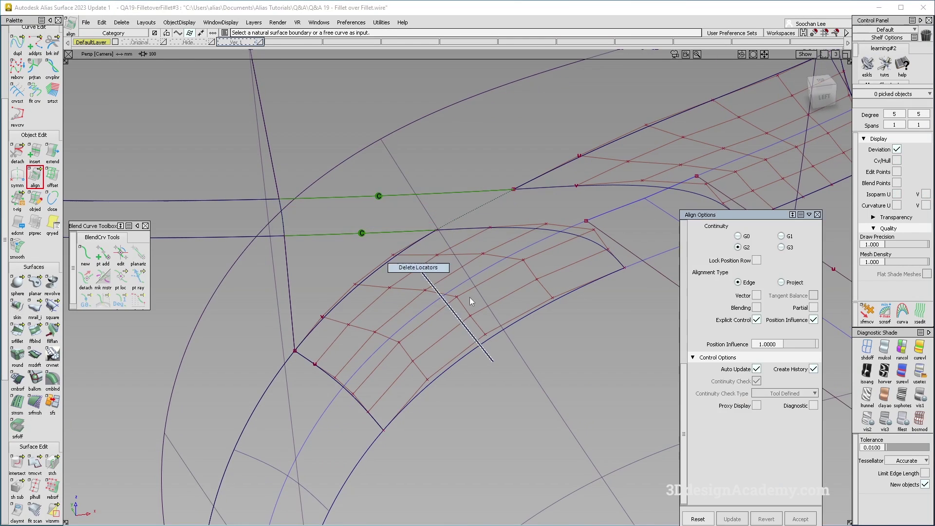
{"action": "middle_click_drag", "start_coordinate": [496, 238], "coordinate": [448, 236], "text": "alt+shift"}
{"action": "left_click_drag", "start_coordinate": [448, 236], "coordinate": [334, 234], "text": "ctrl+shift"}
{"action": "left_click", "coordinate": [121, 22]}
{"action": "left_click", "coordinate": [162, 42]}
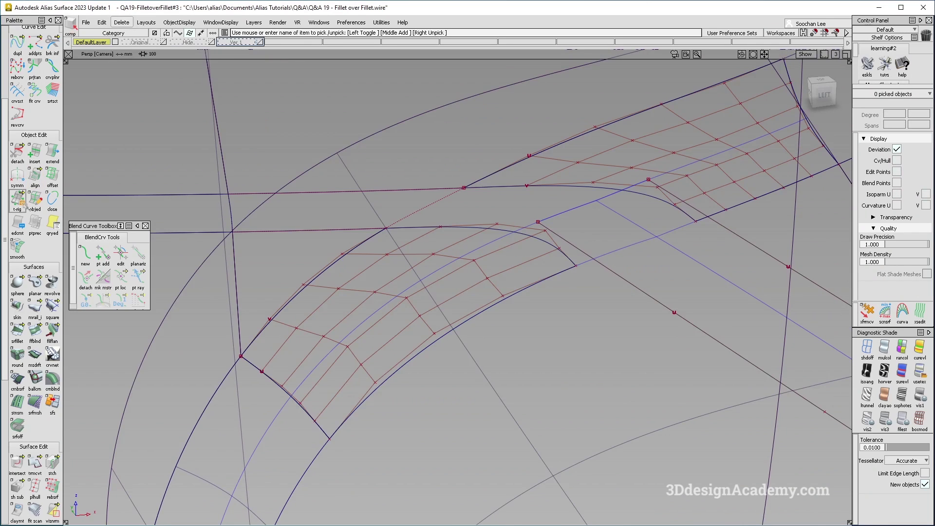
Align the left fillet patch's upper edge with G2 continuity and Edge Align at its end, and its lower edge with G2 and Partial enabled
{"action": "double_click", "coordinate": [35, 175]}
{"action": "left_click", "coordinate": [263, 331]}
{"action": "left_click", "coordinate": [395, 235]}
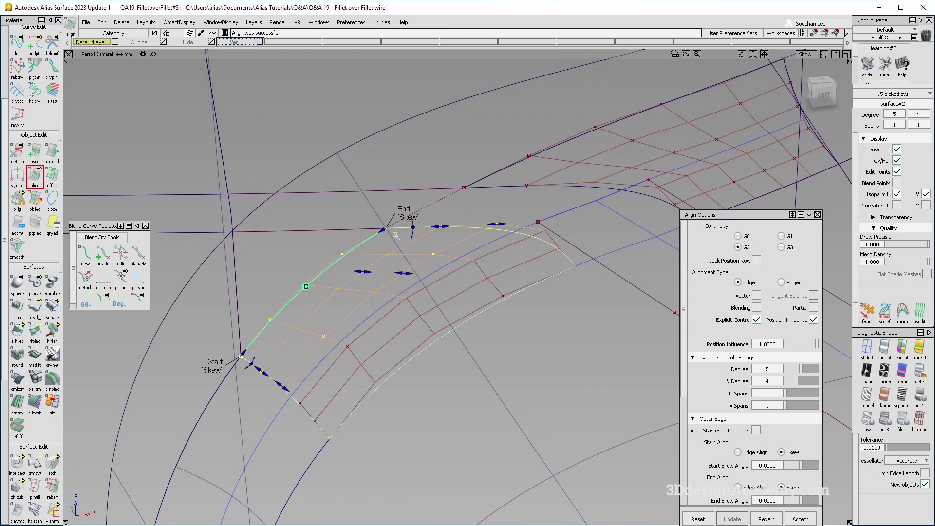
{"action": "left_click", "coordinate": [383, 233]}
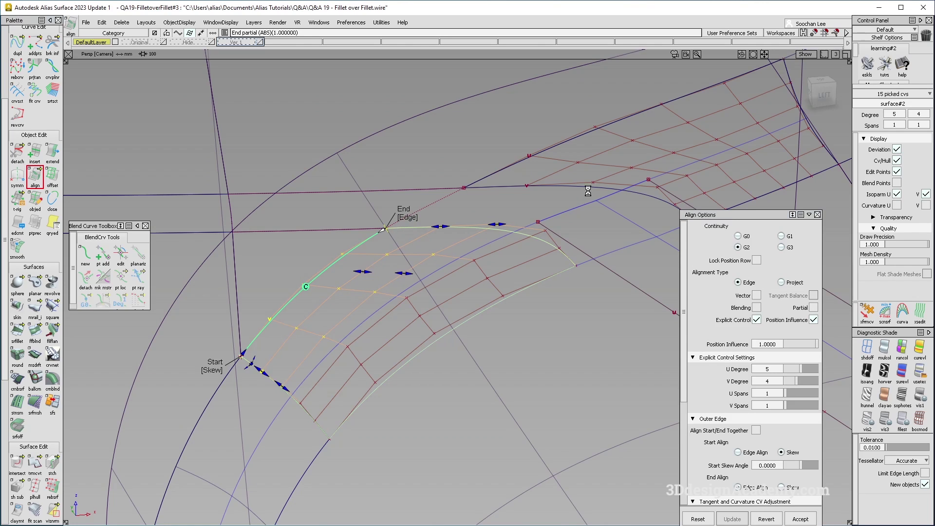
{"action": "left_click", "coordinate": [503, 302]}
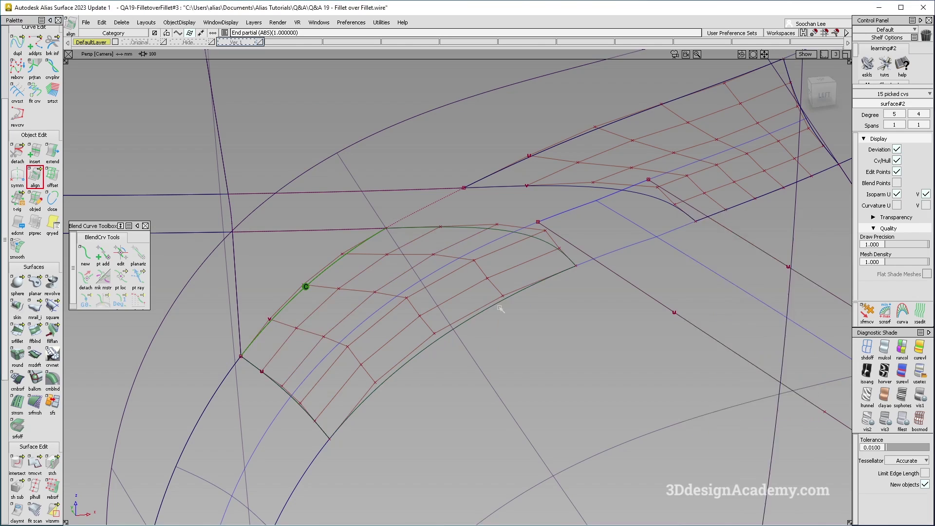
{"action": "left_click", "coordinate": [814, 307]}
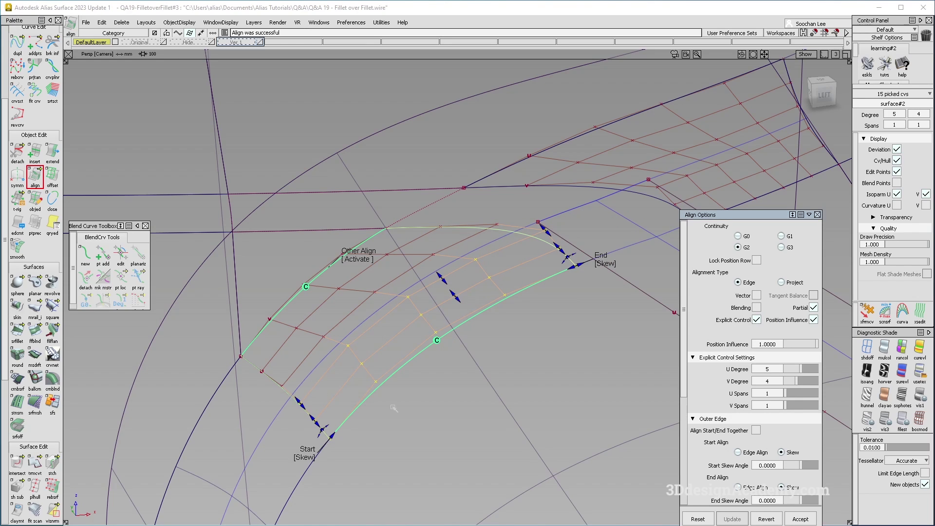
{"action": "left_click", "coordinate": [324, 337]}
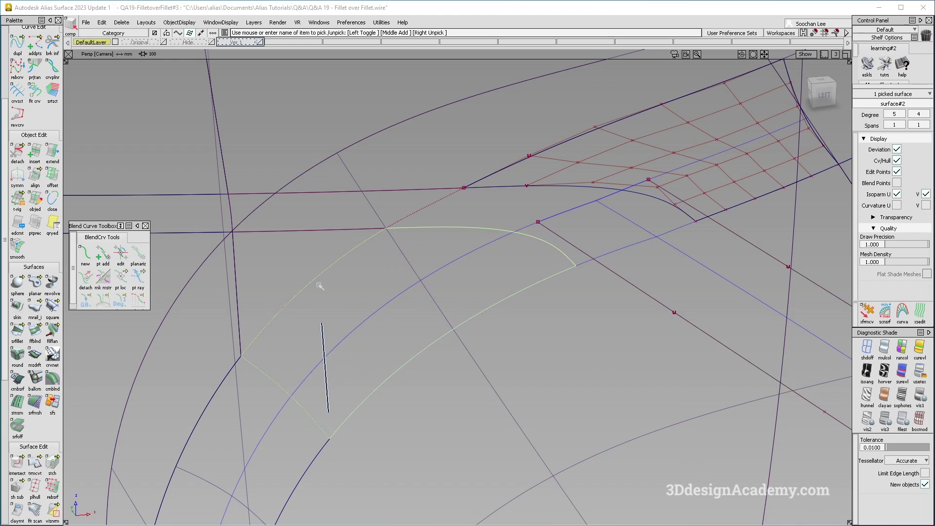
Check surface continuity at the left fillet patch's lower end seam and inspect the junction in random-color and plain shading
{"action": "scroll", "coordinate": [19, 431], "scroll_direction": "down", "scroll_amount": 3}
{"action": "scroll", "coordinate": [19, 431], "scroll_direction": "down", "scroll_amount": 6}
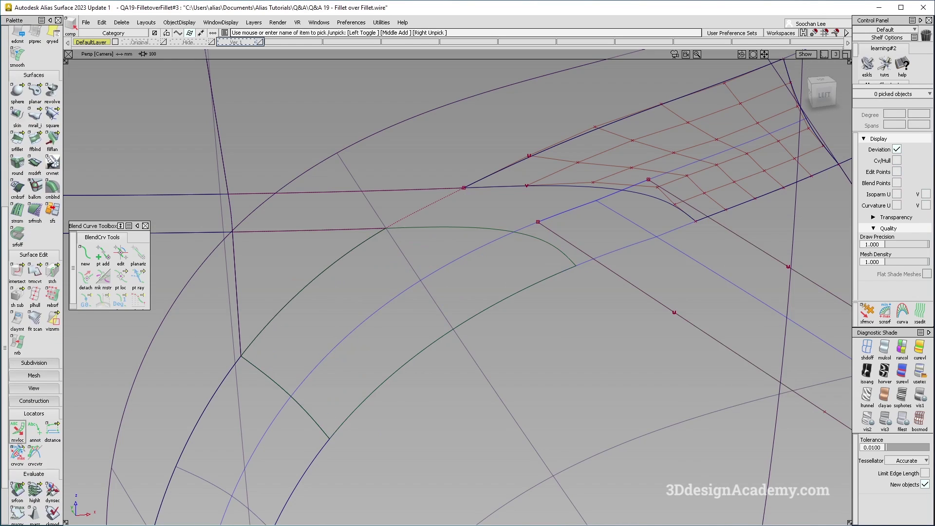
{"action": "left_click", "coordinate": [18, 489]}
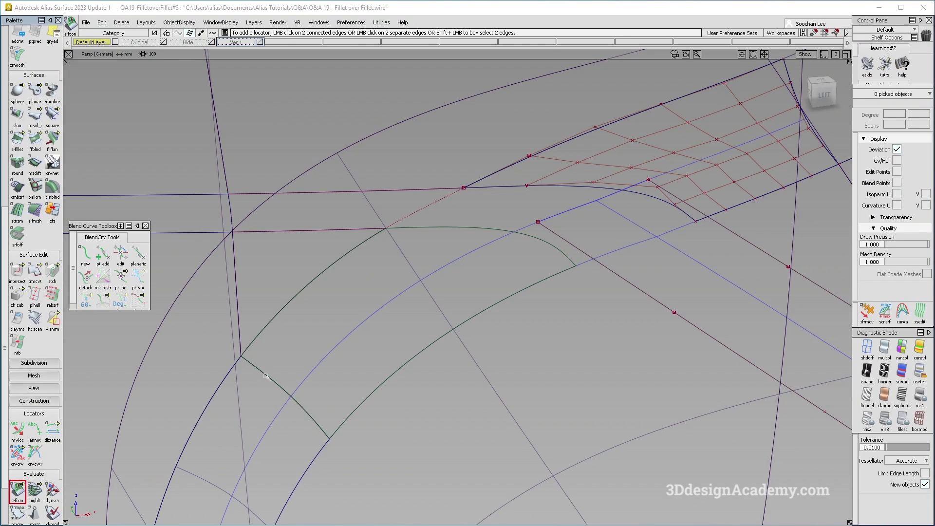
{"action": "left_click", "coordinate": [266, 376]}
{"action": "mouse_move", "coordinate": [298, 315]}
{"action": "left_mouse_down", "text": "alt+shift"}
{"action": "mouse_move", "coordinate": [323, 334]}
{"action": "mouse_move", "coordinate": [297, 336]}
{"action": "left_mouse_up", "text": "alt+shift"}
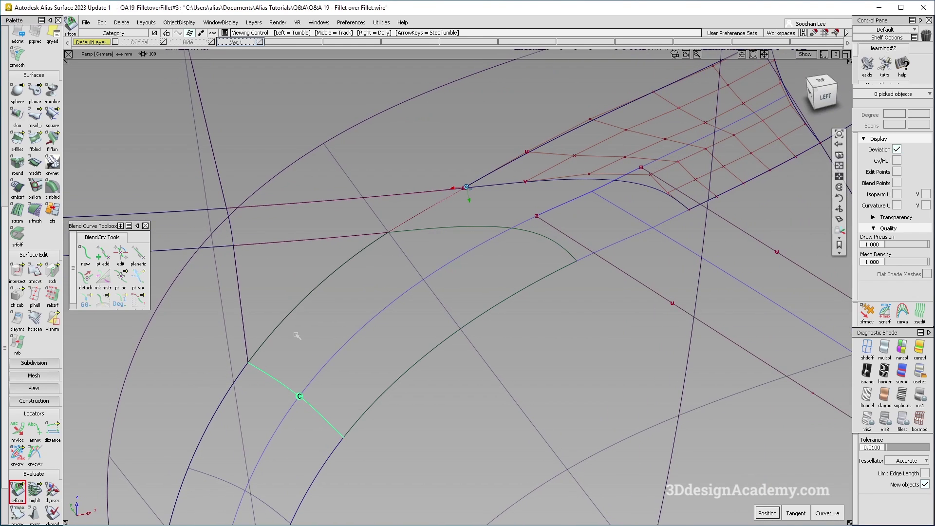
{"action": "left_click", "coordinate": [368, 356]}
{"action": "left_click", "coordinate": [901, 348]}
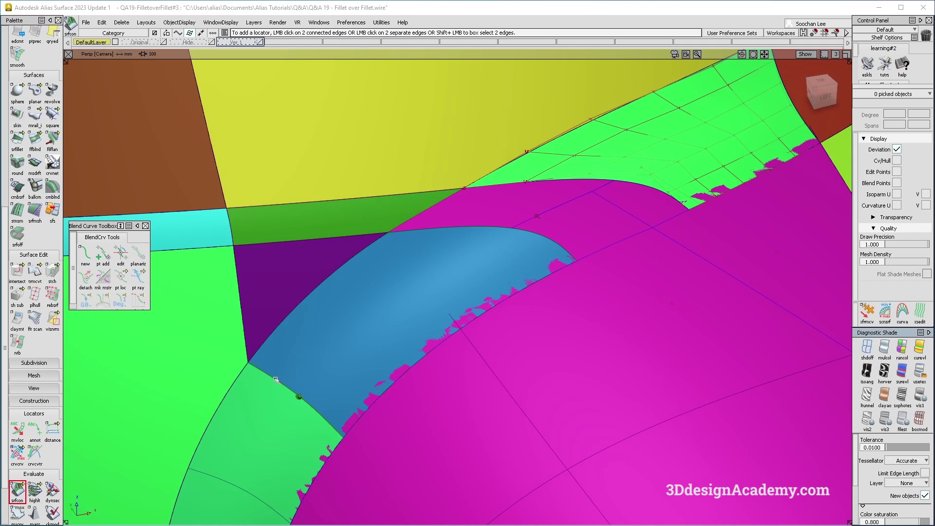
{"action": "left_click", "coordinate": [880, 354]}
Align the right fillet patch's upper edge to the adjoining surface with G2 continuity and Edge Align at the start
{"action": "middle_click_drag", "start_coordinate": [641, 208], "coordinate": [518, 293], "text": "alt+shift"}
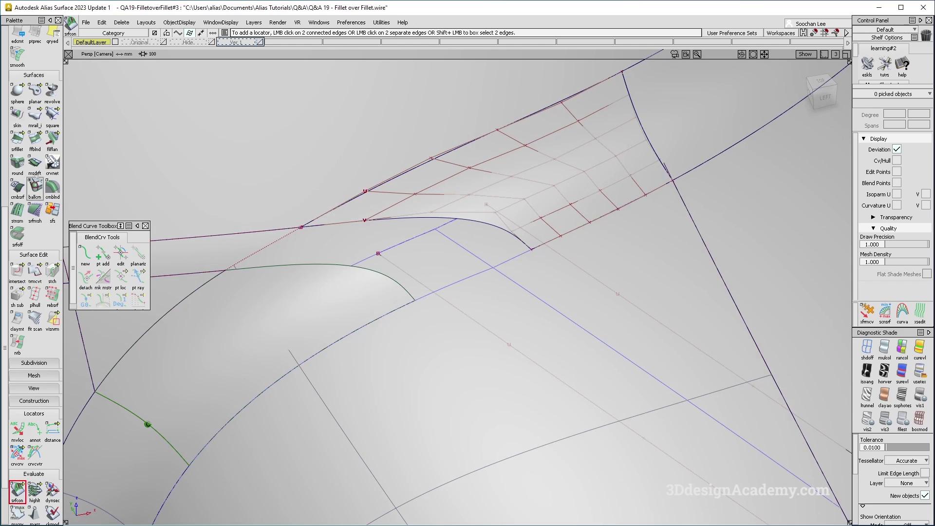
{"action": "scroll", "coordinate": [36, 115], "scroll_direction": "up", "scroll_amount": 3}
{"action": "left_click", "coordinate": [35, 52]}
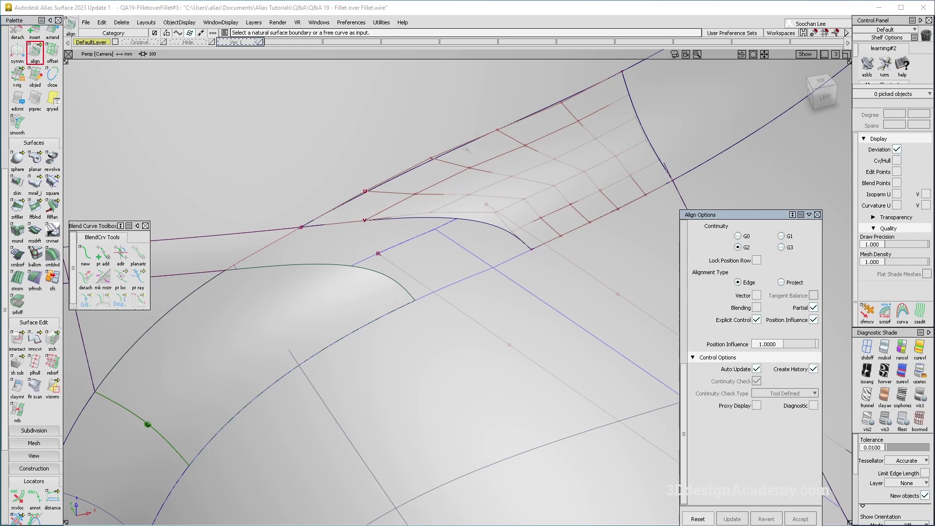
{"action": "left_click", "coordinate": [467, 146]}
{"action": "left_click", "coordinate": [466, 144]}
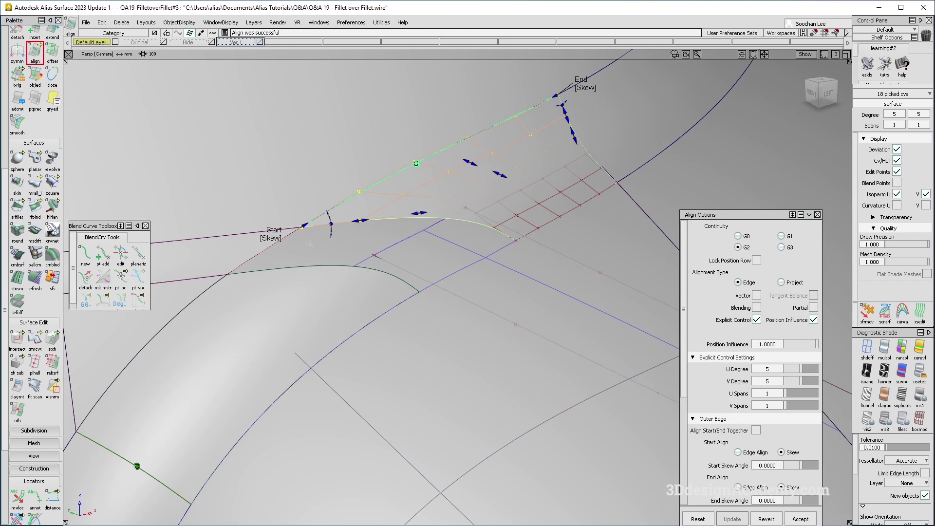
{"action": "left_click", "coordinate": [267, 240]}
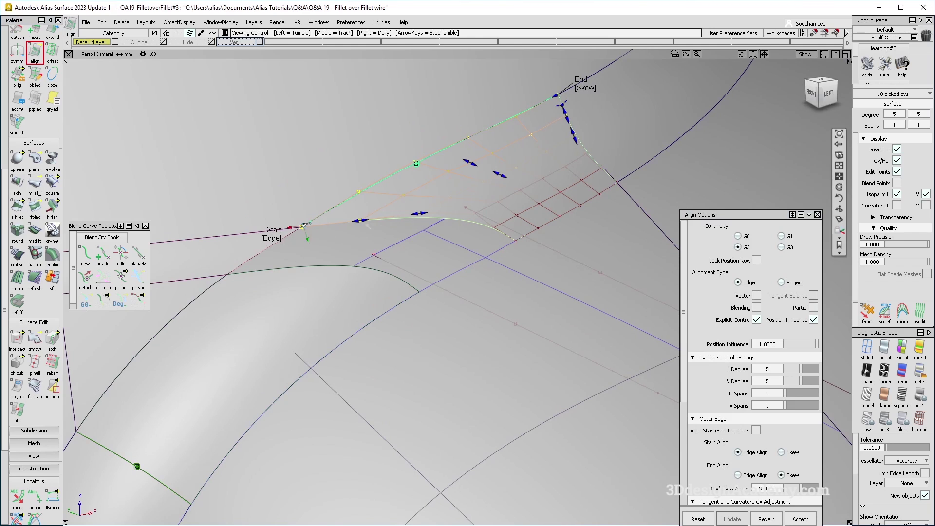
{"action": "right_click_drag", "start_coordinate": [307, 234], "coordinate": [361, 220], "text": "alt+shift"}
{"action": "left_click_drag", "start_coordinate": [361, 220], "coordinate": [432, 202], "text": "alt+shift"}
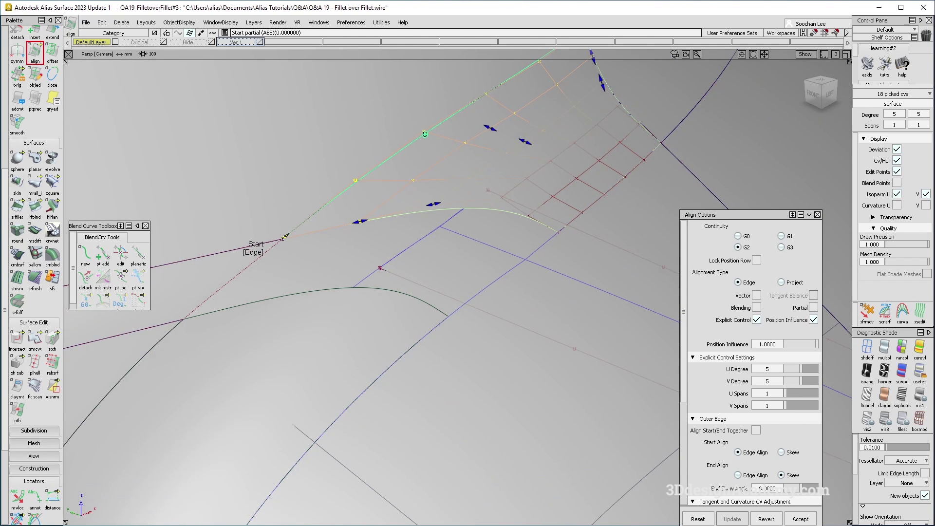
{"action": "right_click_drag", "start_coordinate": [432, 202], "coordinate": [370, 220], "text": "alt+shift"}
{"action": "left_click_drag", "start_coordinate": [370, 219], "coordinate": [395, 236], "text": "alt+shift"}
Align the right fillet patch's lower edge to its adjoining surface with G2 continuity and Partial enabled
{"action": "right_click_drag", "start_coordinate": [399, 253], "coordinate": [450, 293], "text": "alt+shift"}
{"action": "left_click_drag", "start_coordinate": [450, 292], "coordinate": [457, 304], "text": "alt+shift"}
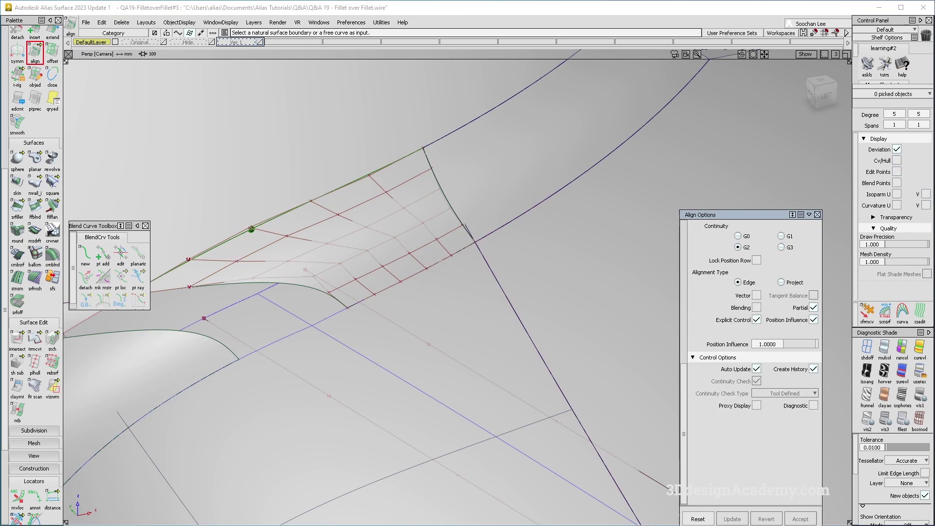
{"action": "left_click", "coordinate": [415, 274]}
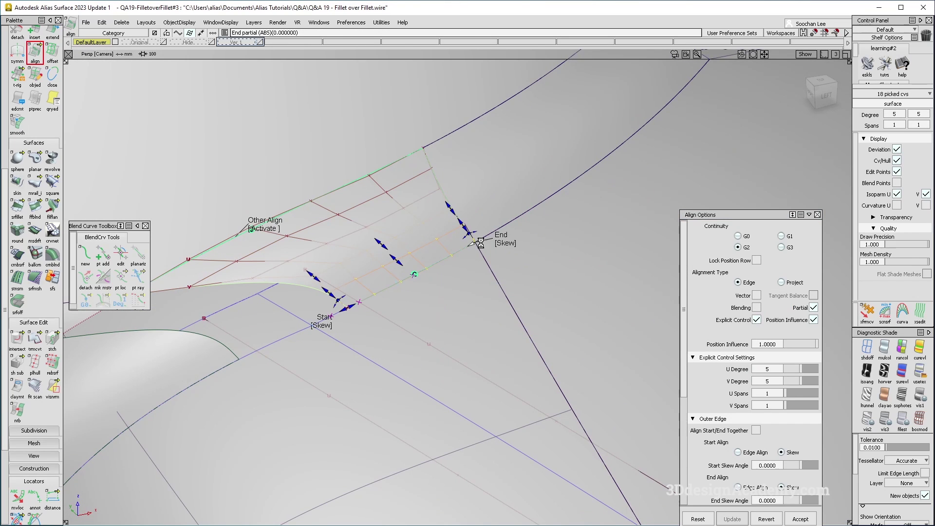
{"action": "right_click_drag", "start_coordinate": [352, 320], "coordinate": [443, 258], "text": "alt+shift"}
{"action": "left_click_drag", "start_coordinate": [443, 258], "coordinate": [481, 273], "text": "alt+shift"}
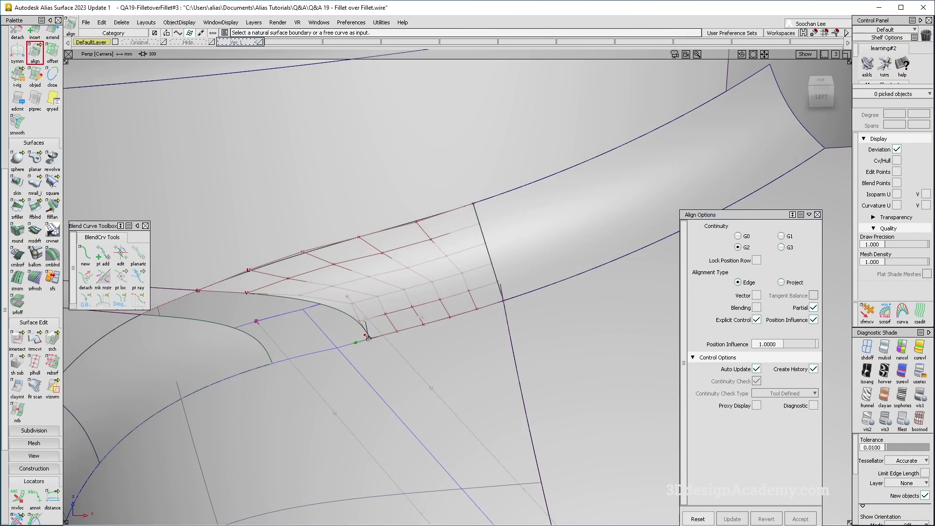
Pick the fillet patches and their adjoining surfaces and delete their construction history
{"action": "left_click_drag", "start_coordinate": [421, 317], "coordinate": [471, 293], "text": "alt+shift"}
{"action": "right_click_drag", "start_coordinate": [471, 293], "coordinate": [455, 288], "text": "alt+shift"}
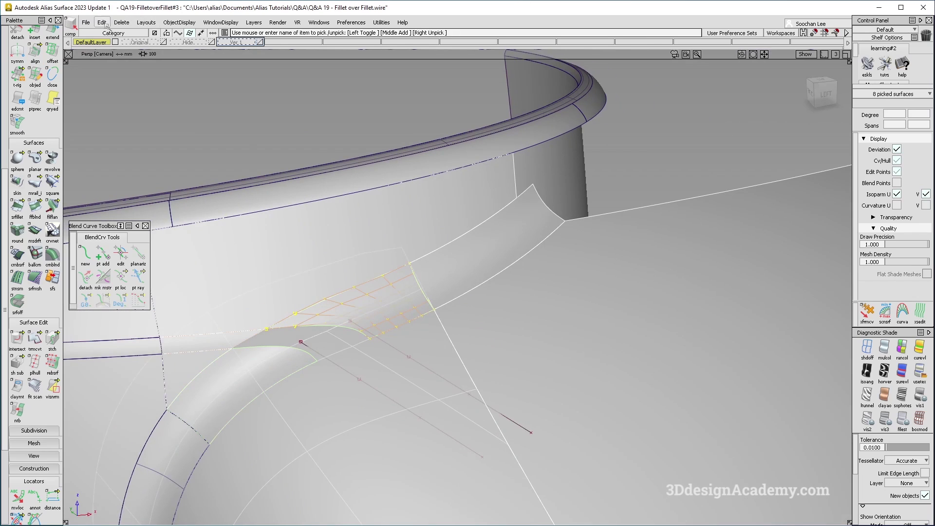
{"action": "left_click", "coordinate": [122, 22]}
{"action": "left_click", "coordinate": [146, 46]}
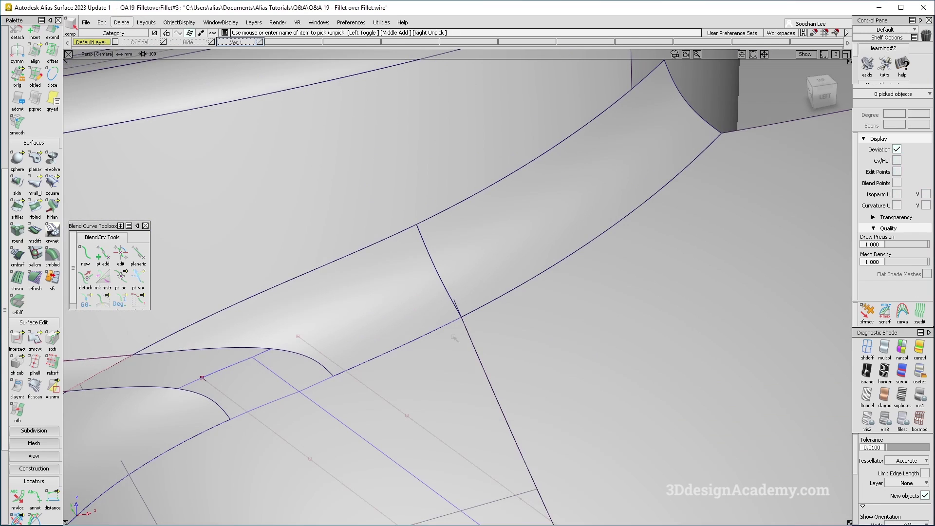
Check surface continuity at the right fillet patch's far end seam and inspect it in shaded view
{"action": "scroll", "coordinate": [22, 440], "scroll_direction": "down", "scroll_amount": 3}
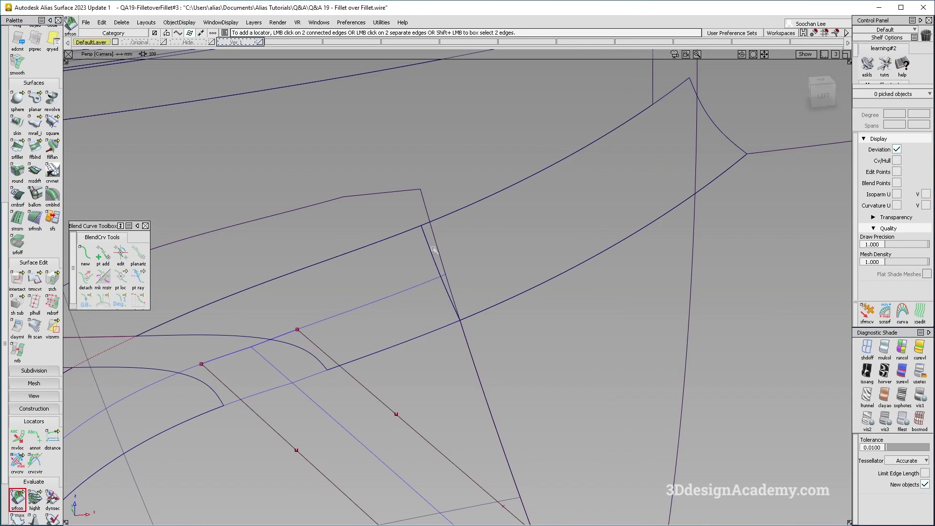
{"action": "left_click", "coordinate": [430, 249]}
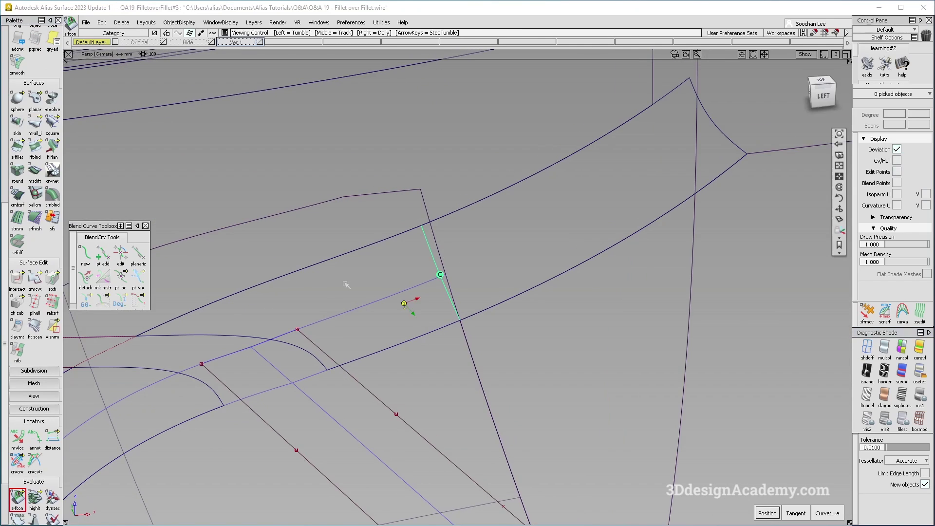
{"action": "left_click_drag", "start_coordinate": [429, 249], "coordinate": [565, 385], "text": "alt+shift"}
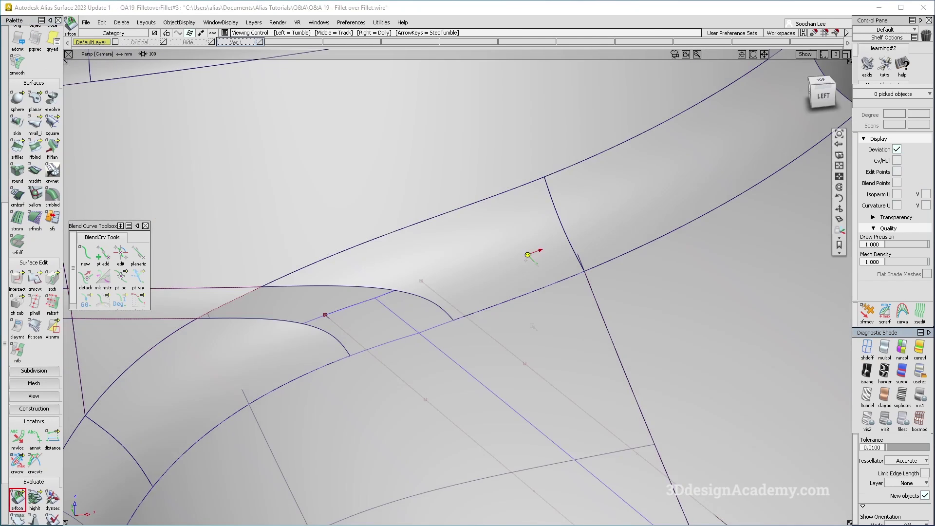
{"action": "right_click_drag", "start_coordinate": [532, 327], "coordinate": [429, 296], "text": "alt+shift"}
Create a blend curve bridging the gap between the two fillet patches' lower corners, constrained to surface#2.U=1 and surface.V=1
{"action": "left_click_drag", "start_coordinate": [399, 313], "coordinate": [318, 131], "text": "ctrl+shift"}
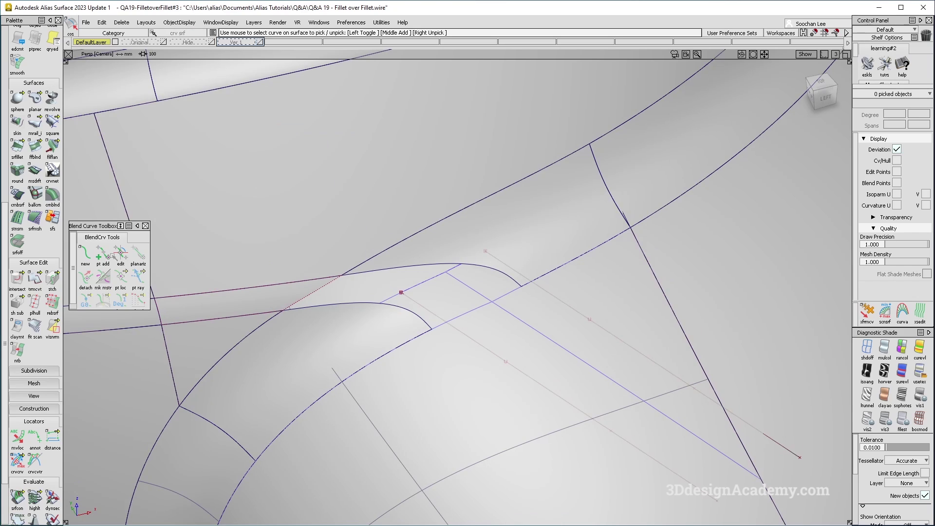
{"action": "left_click", "coordinate": [86, 253]}
{"action": "left_click", "coordinate": [414, 337]}
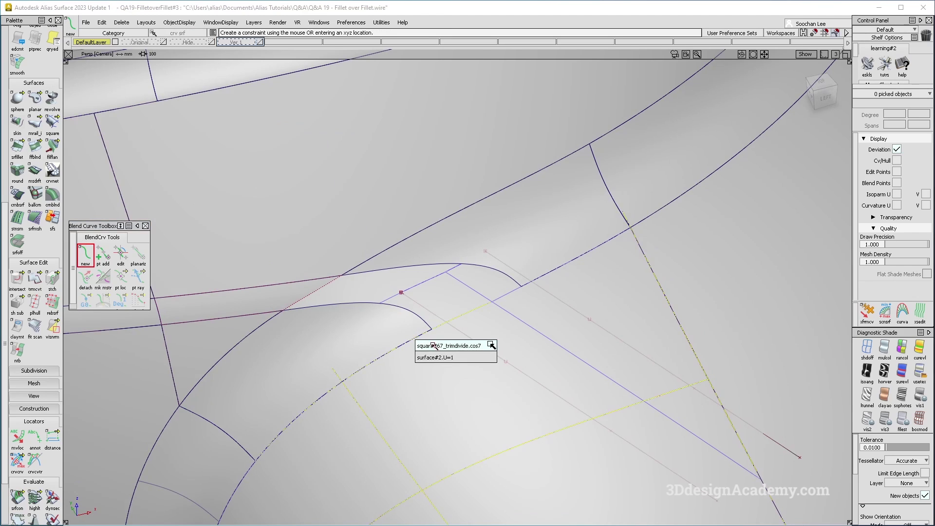
{"action": "left_click", "coordinate": [447, 358]}
{"action": "left_click", "coordinate": [548, 271]}
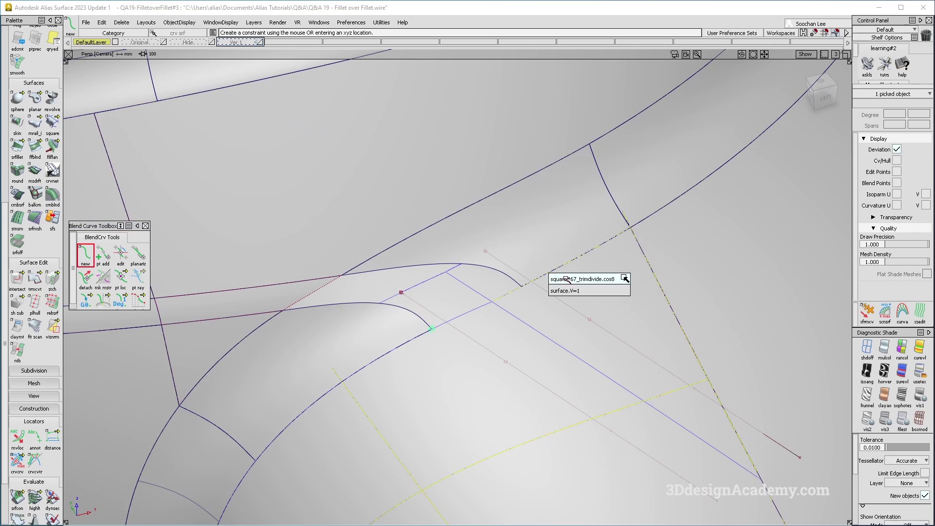
{"action": "left_click", "coordinate": [579, 291]}
{"action": "left_click_drag", "start_coordinate": [464, 329], "coordinate": [567, 279], "text": "ctrl+shift"}
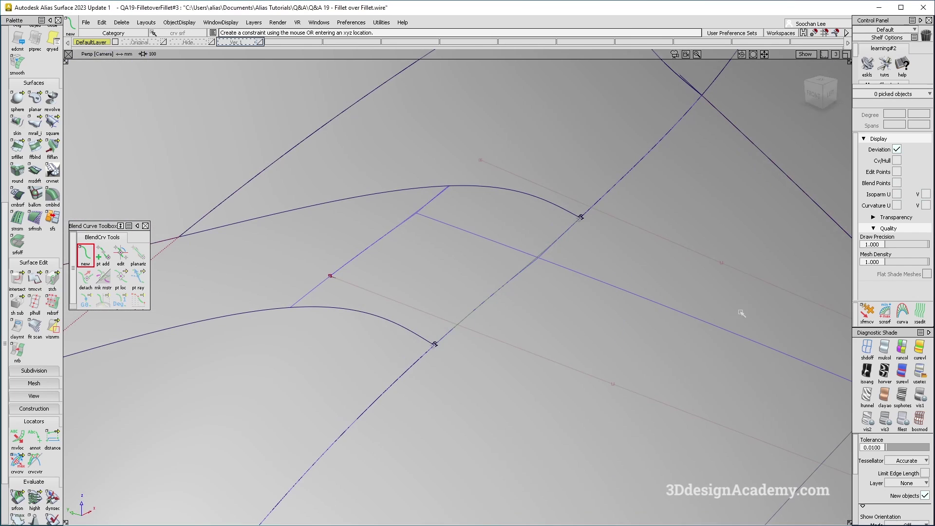
{"action": "left_click", "coordinate": [867, 349]}
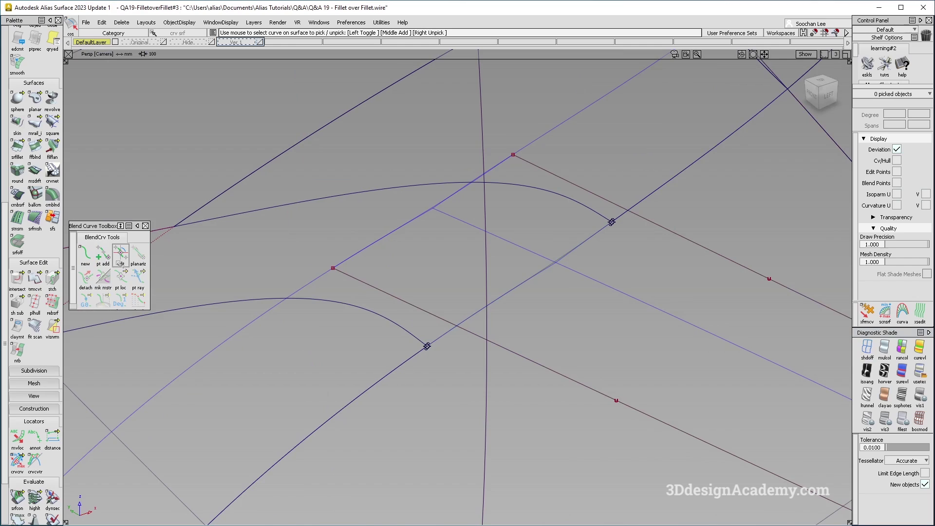
Align the blend curve's lower end to the left fillet patch's edge with G2 continuity
{"action": "scroll", "coordinate": [42, 151], "scroll_direction": "up", "scroll_amount": 3}
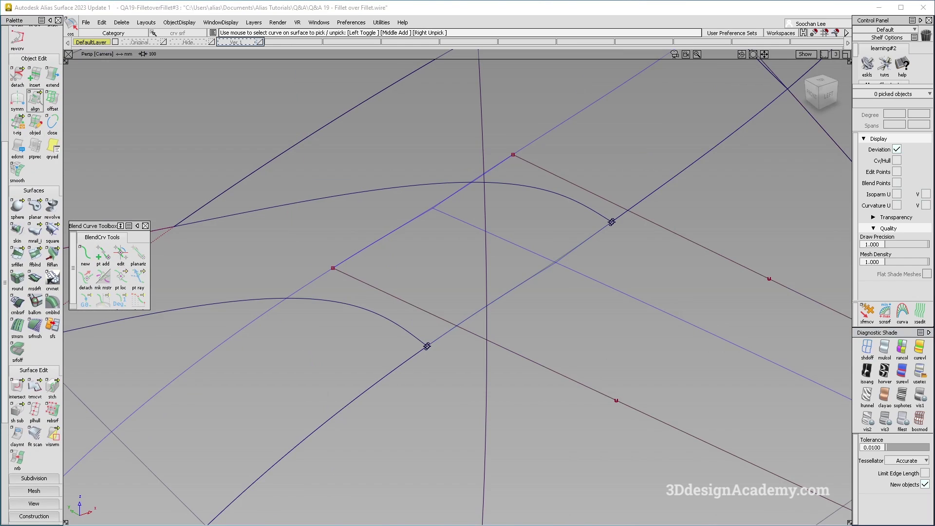
{"action": "left_click", "coordinate": [35, 100]}
{"action": "left_click", "coordinate": [441, 337]}
{"action": "key", "text": "Return"}
{"action": "left_click", "coordinate": [414, 355]}
{"action": "left_click", "coordinate": [430, 373]}
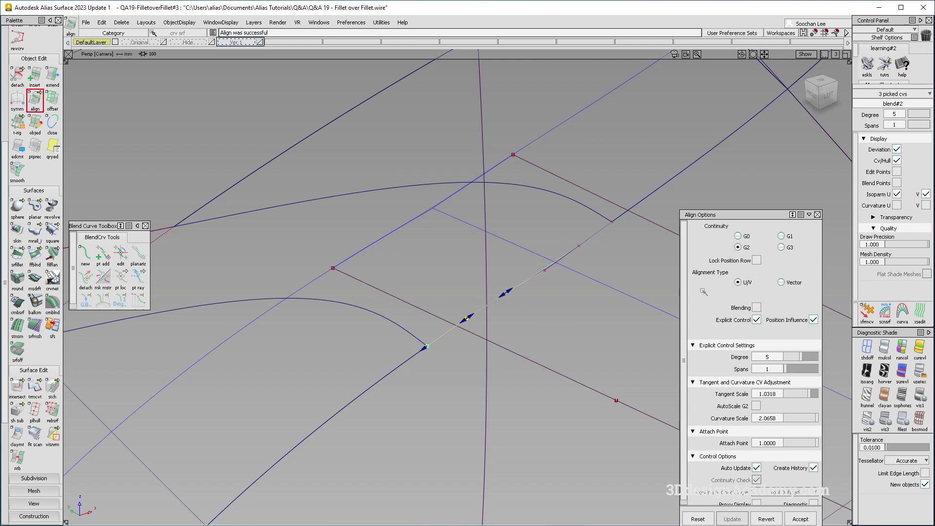
Align the blend curve's upper end to the right fillet patch's edge with G2 continuity
{"action": "left_click", "coordinate": [601, 229]}
{"action": "left_click", "coordinate": [625, 214]}
{"action": "left_click", "coordinate": [632, 233]}
{"action": "left_click", "coordinate": [569, 344]}
Create a Square surface filling the gap from the left patch edge, the small fillet's edge, the right patch edge and the blend curve
{"action": "right_click_drag", "start_coordinate": [532, 297], "coordinate": [428, 304], "text": "alt+shift"}
{"action": "left_click_drag", "start_coordinate": [429, 304], "coordinate": [414, 327], "text": "alt+shift"}
{"action": "left_click", "coordinate": [866, 348]}
{"action": "left_click_drag", "start_coordinate": [413, 295], "coordinate": [414, 291], "text": "alt+shift"}
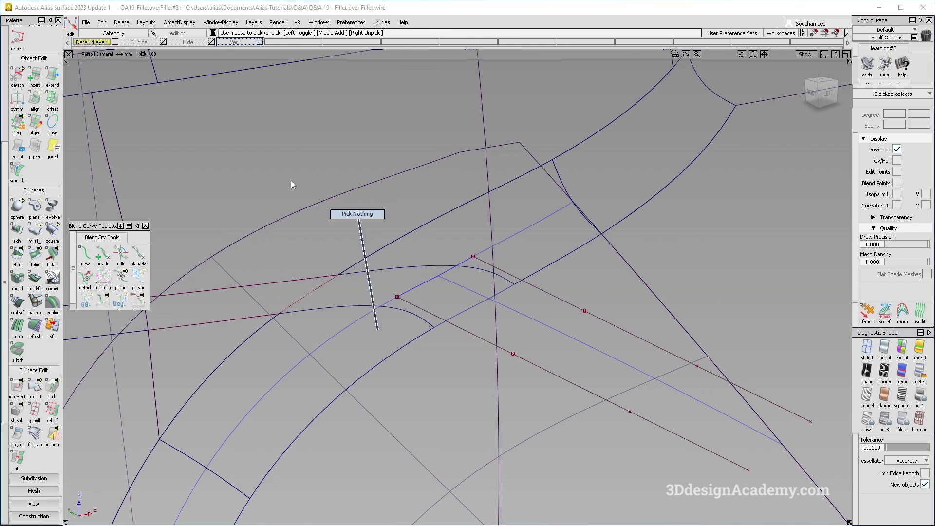
{"action": "left_click", "coordinate": [52, 232]}
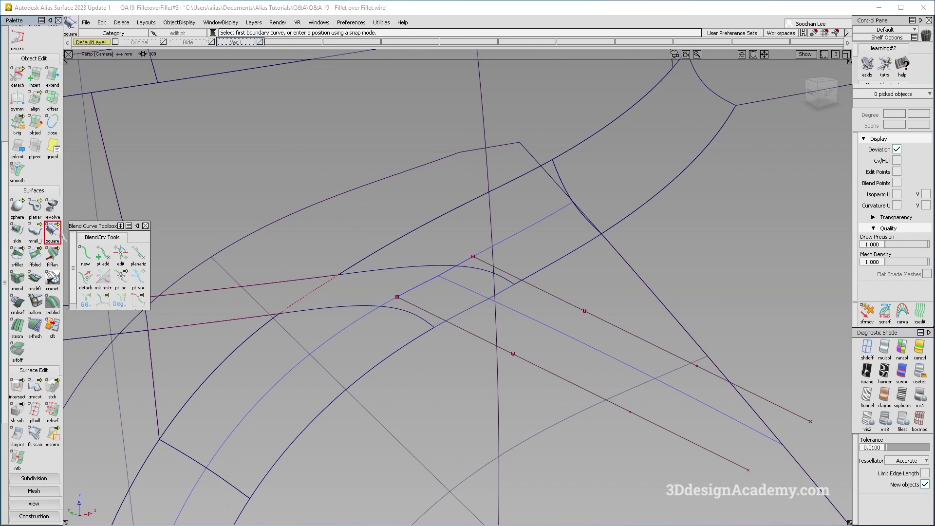
{"action": "left_click_drag", "start_coordinate": [437, 320], "coordinate": [444, 313], "text": "alt+shift"}
{"action": "right_click_drag", "start_coordinate": [303, 280], "coordinate": [323, 281], "text": "alt+shift"}
{"action": "middle_click_drag", "start_coordinate": [324, 281], "coordinate": [294, 279], "text": "alt+shift"}
{"action": "left_click", "coordinate": [275, 312]}
{"action": "left_click", "coordinate": [278, 298]}
{"action": "left_click", "coordinate": [356, 267]}
{"action": "left_click", "coordinate": [474, 306]}
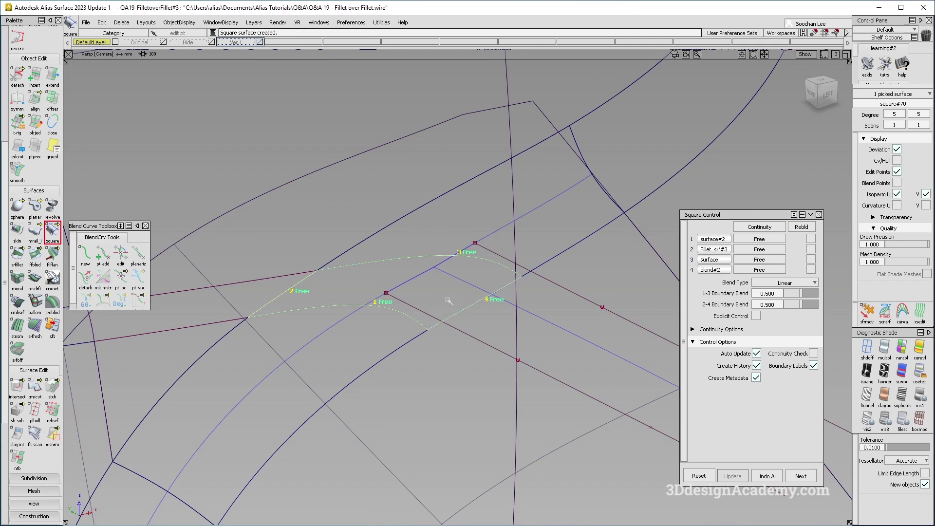
Set the continuity of all four Square surface boundaries to G2 Curvature
{"action": "left_click_drag", "start_coordinate": [457, 323], "coordinate": [424, 319], "text": "alt+shift"}
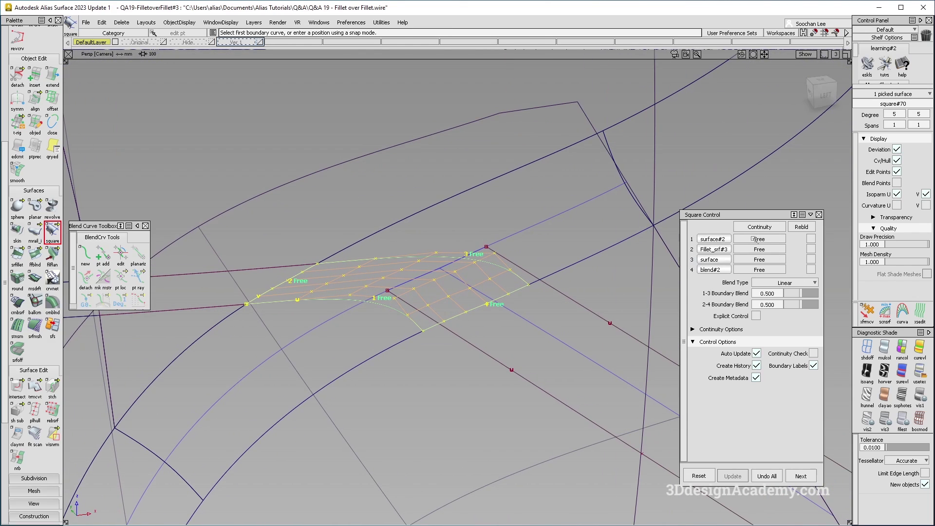
{"action": "left_click_drag", "start_coordinate": [471, 296], "coordinate": [711, 276], "text": "alt+shift"}
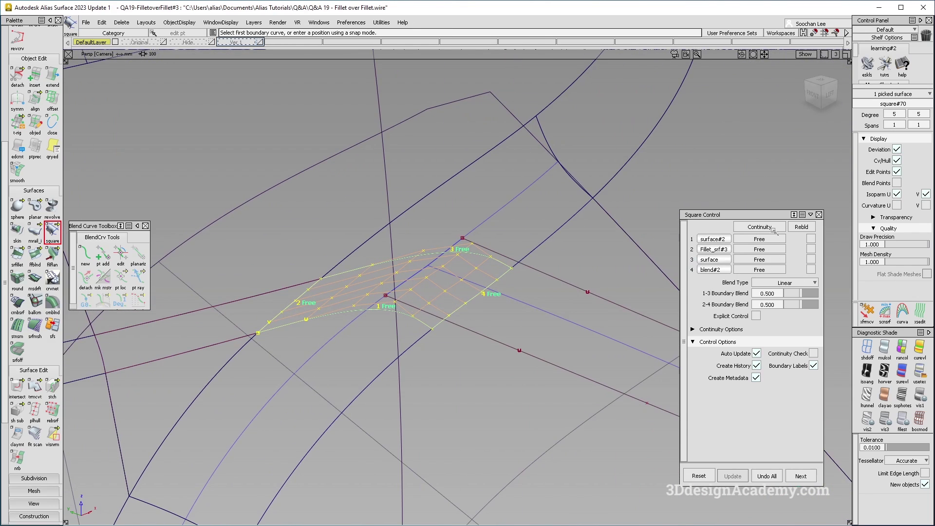
{"action": "left_click", "coordinate": [772, 249]}
{"action": "left_click", "coordinate": [769, 275]}
{"action": "left_click_drag", "start_coordinate": [438, 307], "coordinate": [421, 292], "text": "alt+shift"}
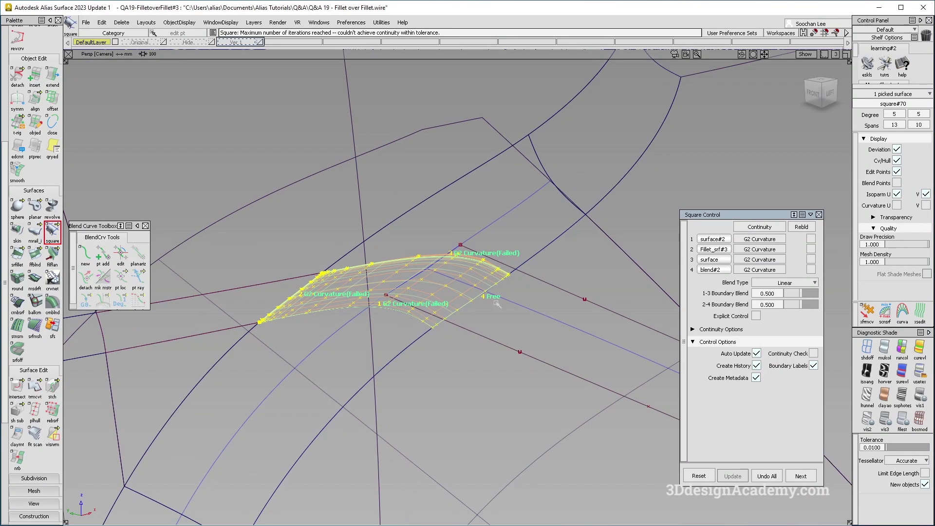
Enable the colinear continuity option for boundaries 1, 2 and 3 of the Square surface
{"action": "left_click", "coordinate": [721, 330]}
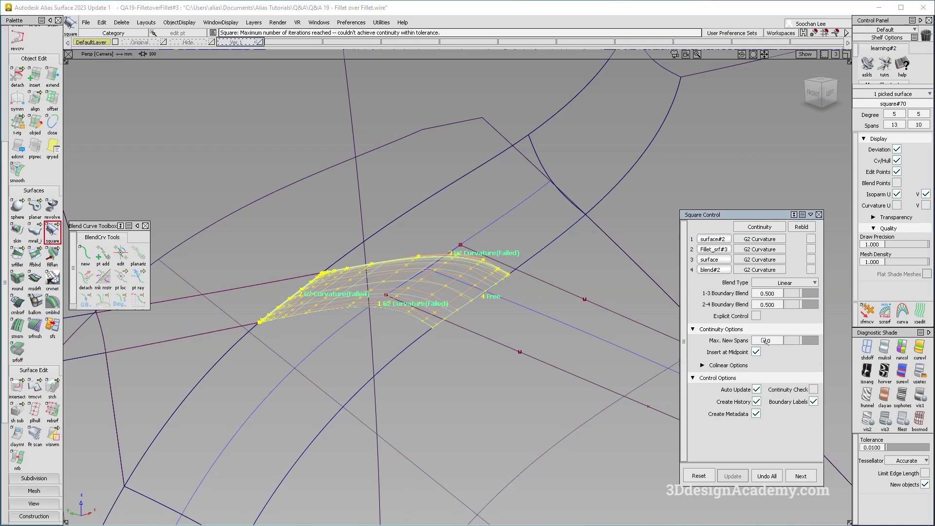
{"action": "left_click", "coordinate": [723, 366]}
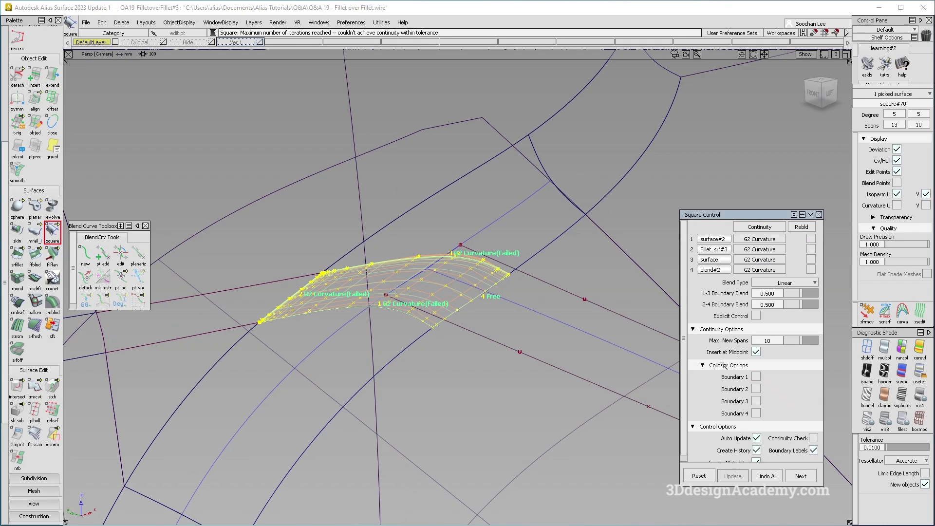
{"action": "left_click", "coordinate": [756, 376]}
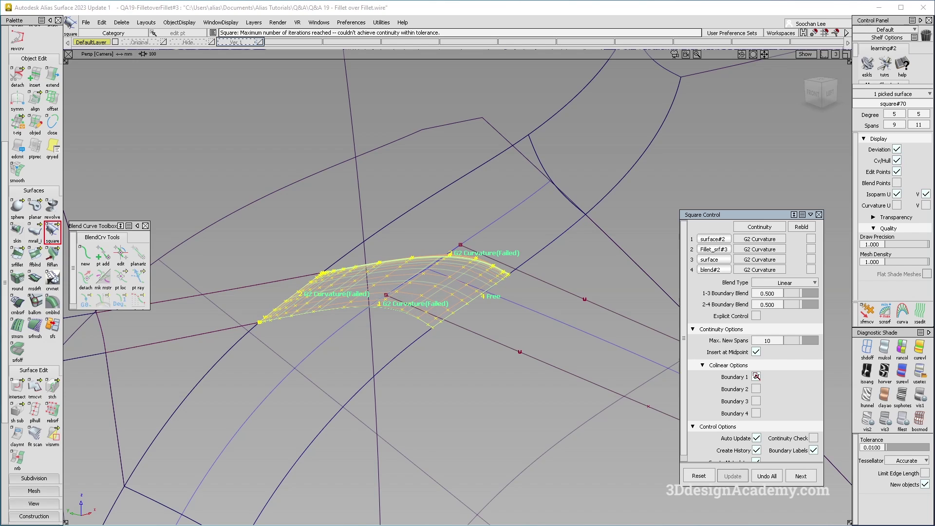
{"action": "left_click", "coordinate": [756, 389]}
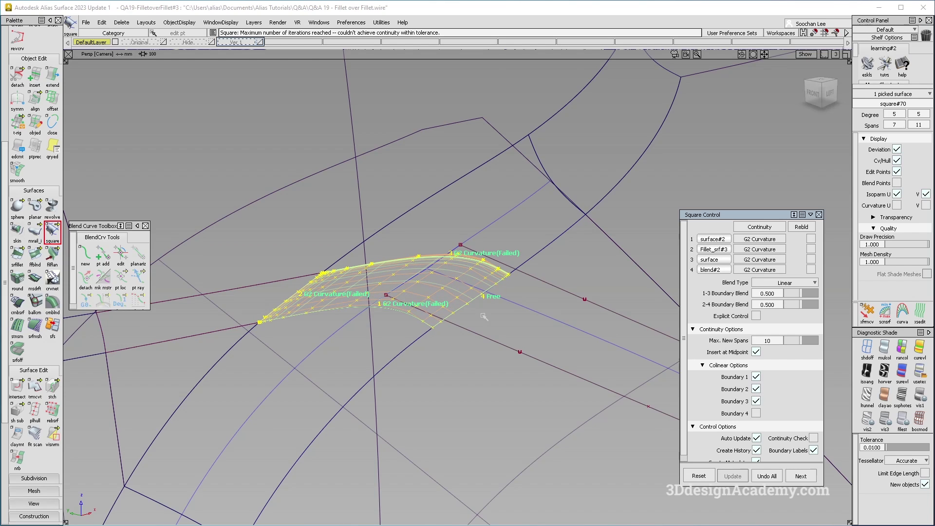
{"action": "left_click", "coordinate": [435, 309], "text": "alt+shift"}
{"action": "left_click_drag", "start_coordinate": [435, 310], "coordinate": [496, 289], "text": "alt+shift"}
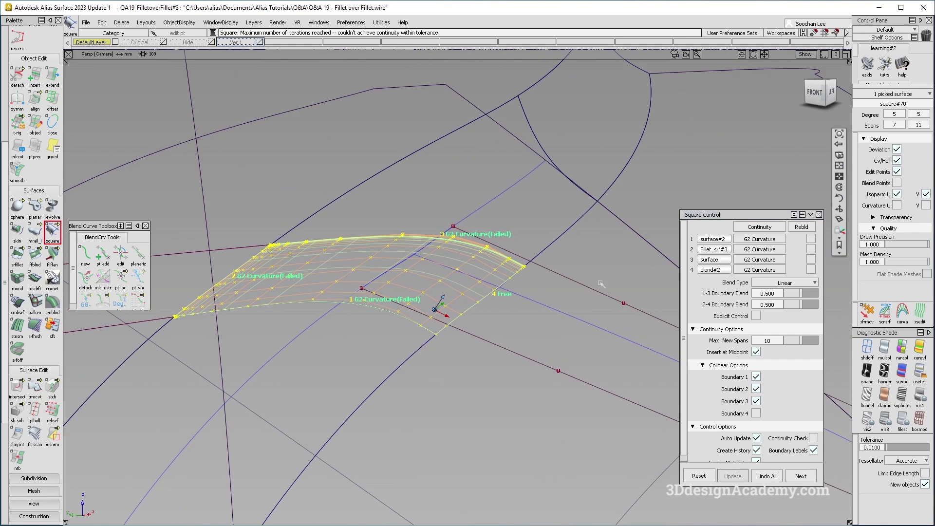
Enable explicit control for the Square surface, with degree 5 and one span in both U and V
{"action": "left_click", "coordinate": [757, 315]}
{"action": "left_click", "coordinate": [804, 336]}
{"action": "left_click_drag", "start_coordinate": [424, 287], "coordinate": [378, 357], "text": "alt+shift"}
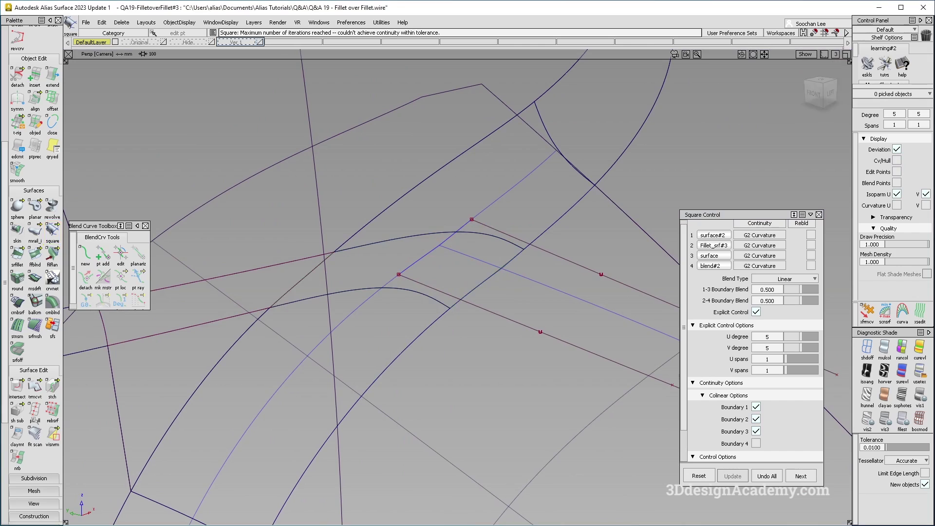
Check G2 curvature continuity along the Square surface's edges with the left patch, the small fillet and the right patch
{"action": "scroll", "coordinate": [22, 444], "scroll_direction": "down", "scroll_amount": 5}
{"action": "double_click", "coordinate": [18, 442]}
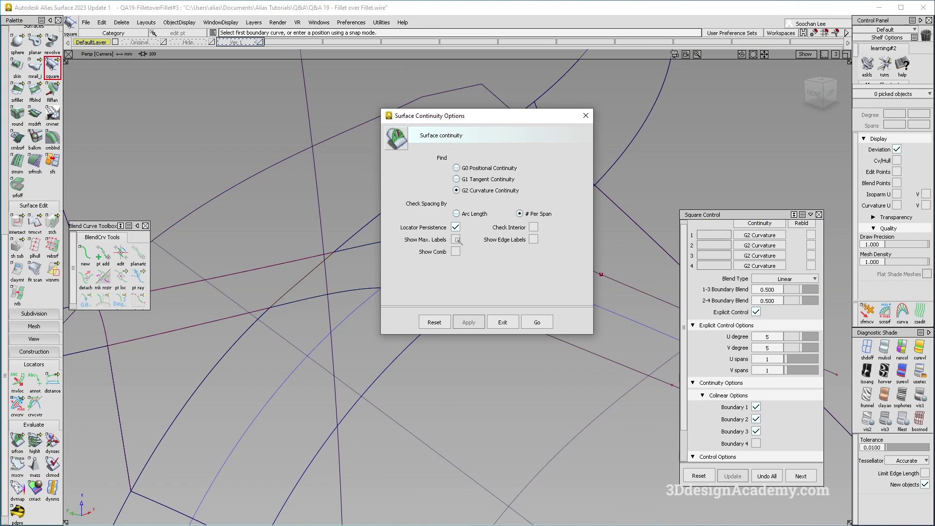
{"action": "left_click", "coordinate": [543, 325]}
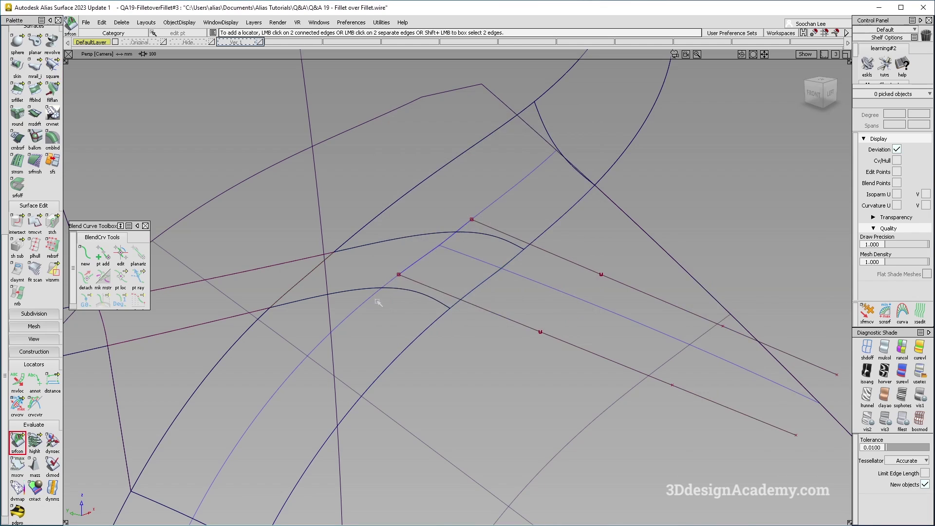
{"action": "left_click", "coordinate": [363, 291]}
{"action": "left_click", "coordinate": [312, 275]}
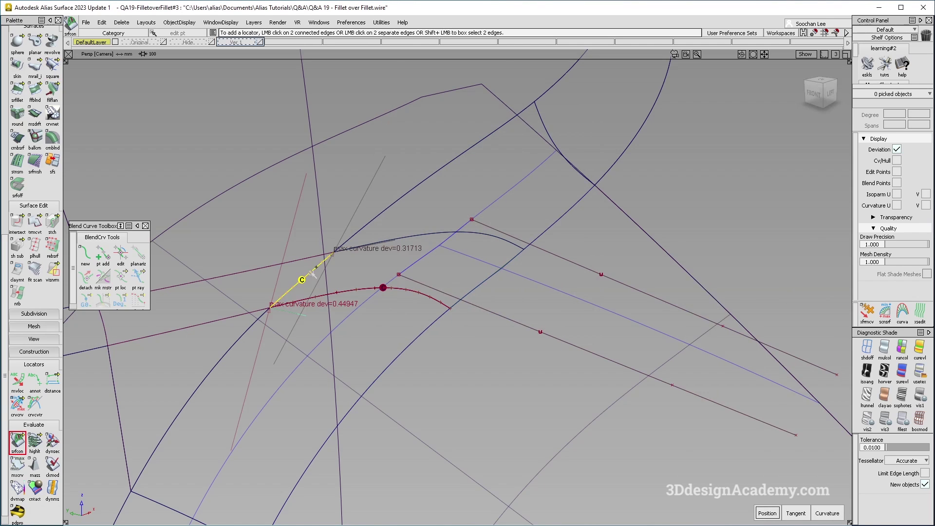
{"action": "left_click", "coordinate": [435, 240]}
{"action": "left_click_drag", "start_coordinate": [436, 240], "coordinate": [407, 261], "text": "alt+shift"}
{"action": "left_click", "coordinate": [369, 226]}
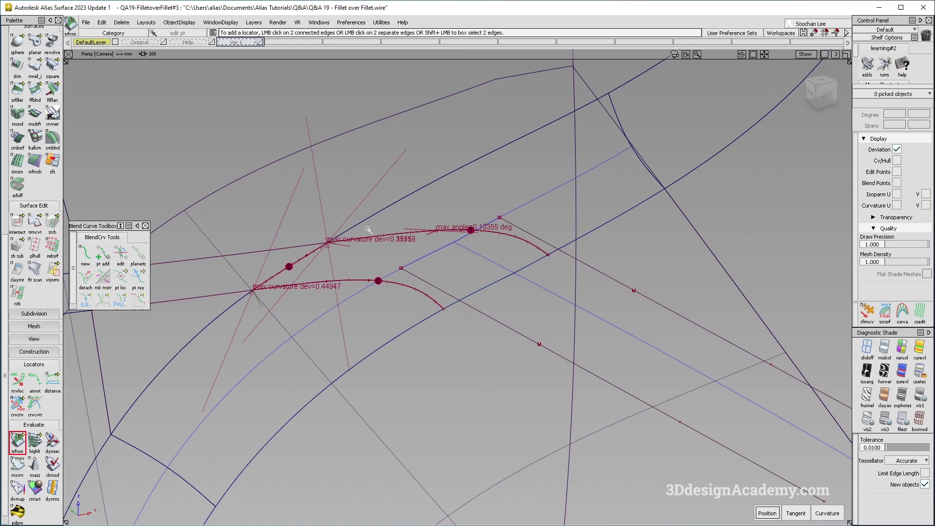
Align the Square surface's upper edge to the right fillet patch with G2 continuity, accepting removal of its construction history
{"action": "scroll", "coordinate": [35, 90], "scroll_direction": "up", "scroll_amount": 5}
{"action": "double_click", "coordinate": [35, 89]}
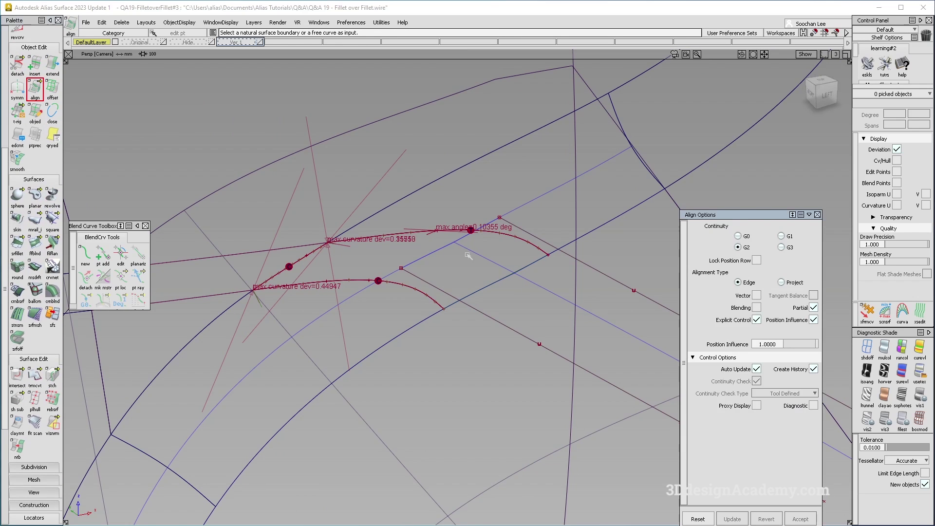
{"action": "left_click", "coordinate": [455, 231]}
{"action": "left_click", "coordinate": [463, 236]}
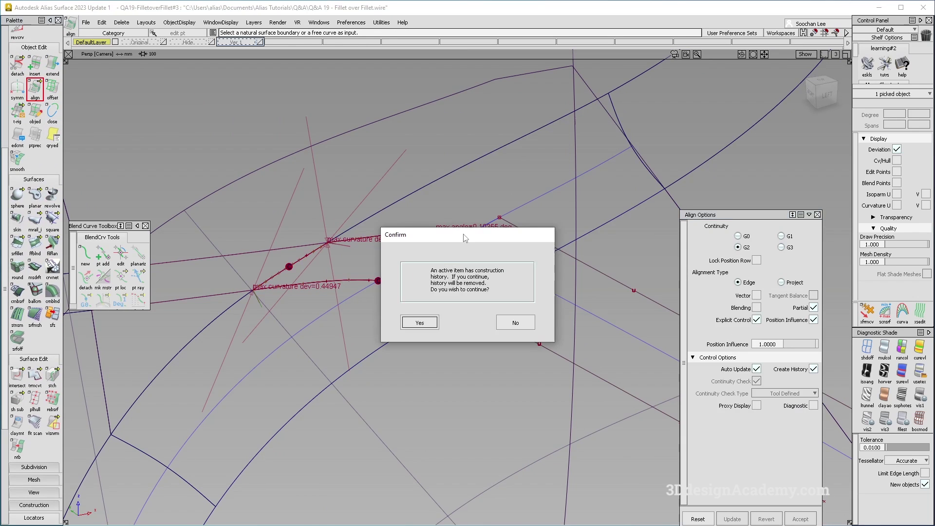
{"action": "key", "text": "Return"}
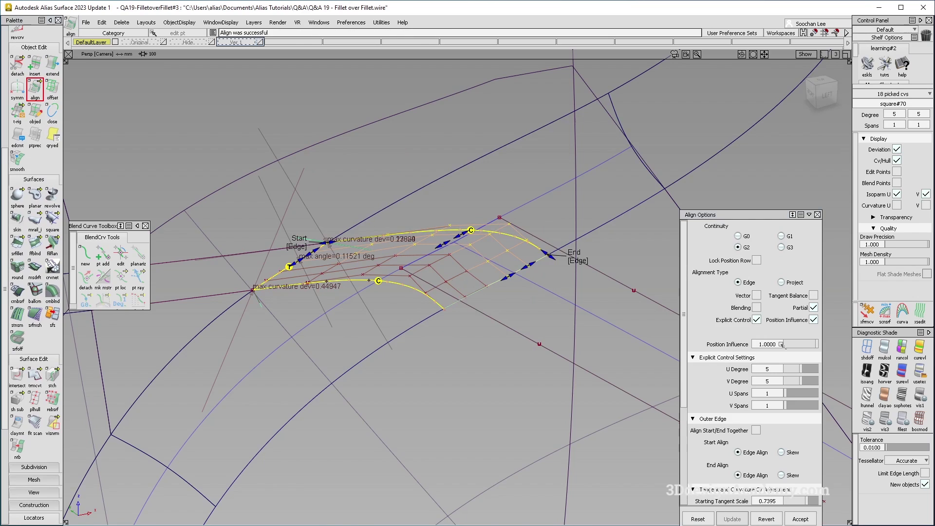
Try a position influence of 0.5500 for the upper-edge alignment
{"action": "left_click_drag", "start_coordinate": [805, 345], "coordinate": [697, 331]}
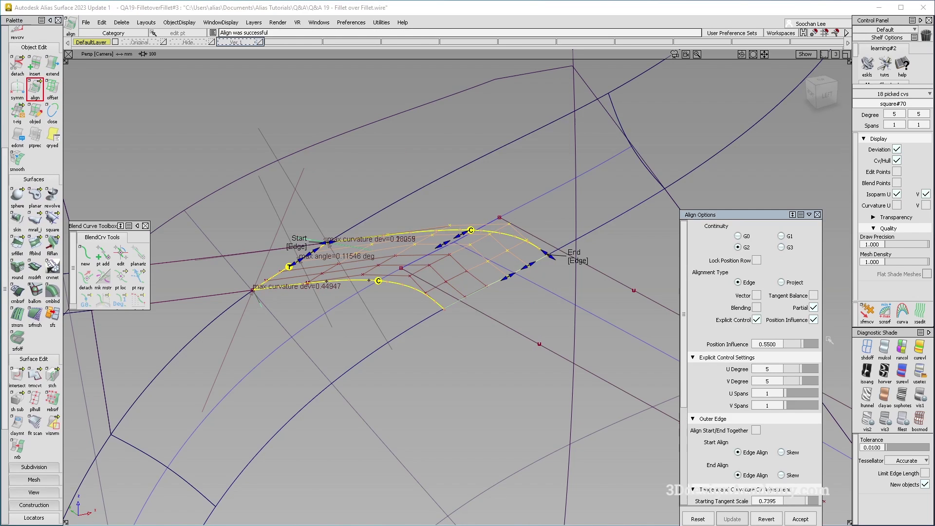
{"action": "left_click_drag", "start_coordinate": [443, 284], "coordinate": [401, 289], "text": "alt+shift"}
{"action": "key", "text": "ctrl+z"}
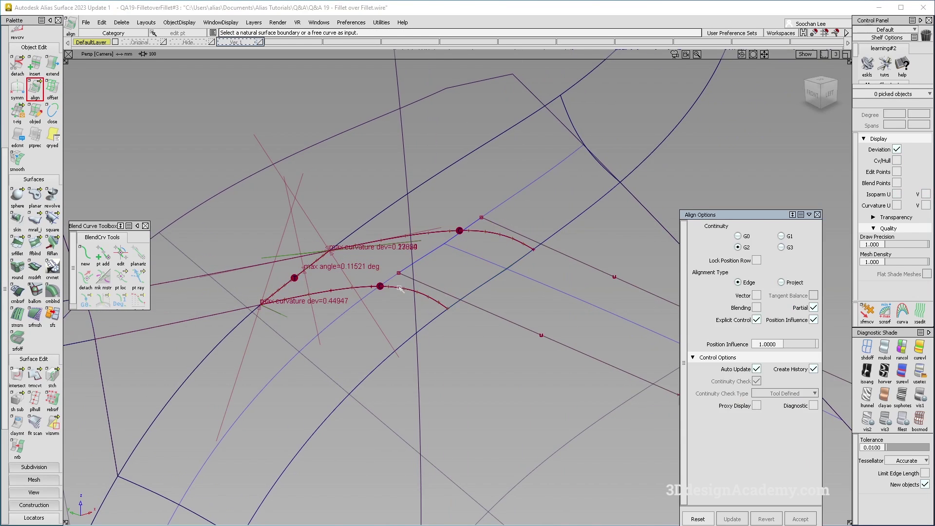
Align the Square surface's U=0 edge to the small fillet Fillet_srf#3 with G2 continuity
{"action": "left_click", "coordinate": [355, 293]}
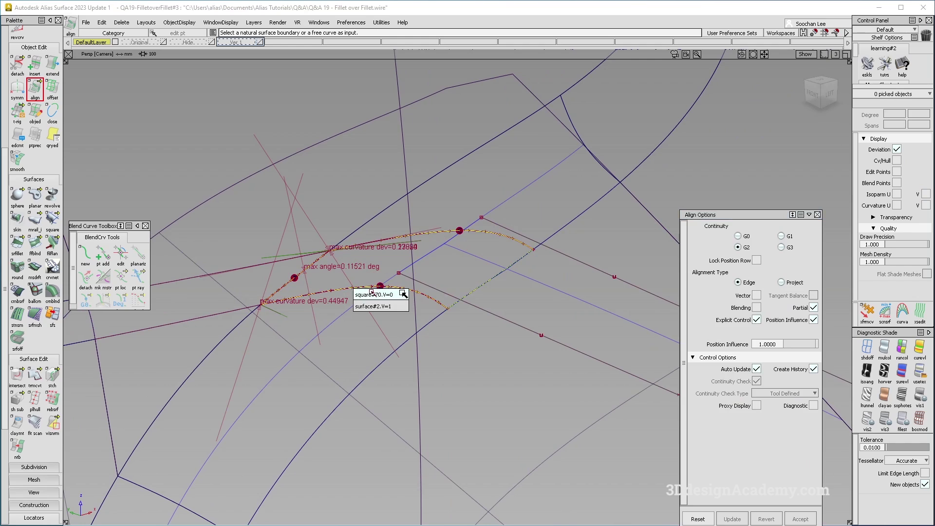
{"action": "left_click", "coordinate": [314, 263]}
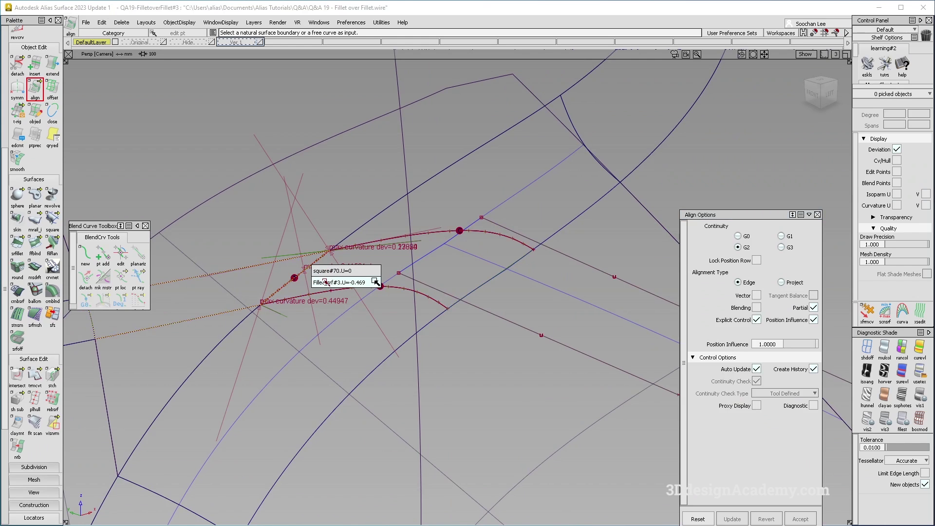
{"action": "left_click", "coordinate": [319, 266]}
{"action": "key", "text": "Return"}
{"action": "left_click", "coordinate": [314, 263]}
{"action": "left_click_drag", "start_coordinate": [380, 289], "coordinate": [427, 281], "text": "alt+shift"}
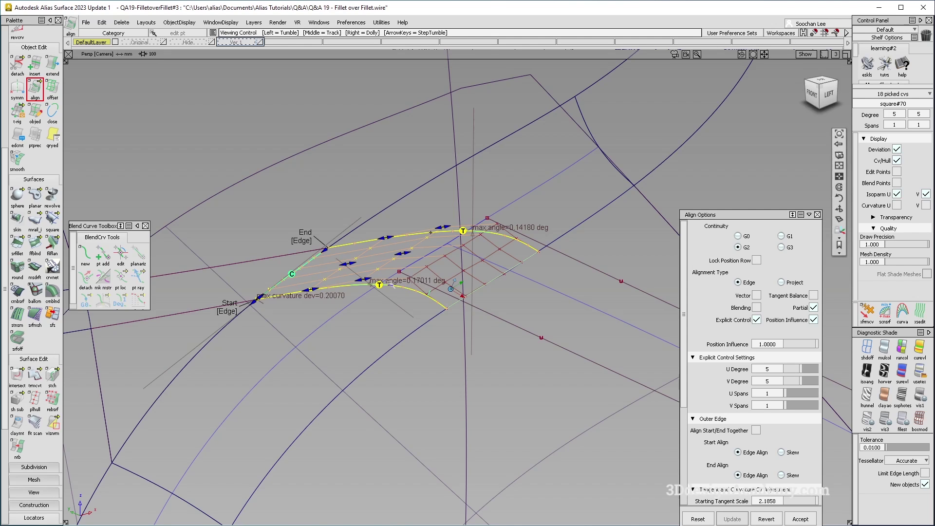
Align the Square surface's lower edge to the left fillet patch with G2 continuity and a position influence of 1.0000
{"action": "right_click_drag", "start_coordinate": [423, 281], "coordinate": [407, 301], "text": "alt+shift"}
{"action": "key", "text": "space"}
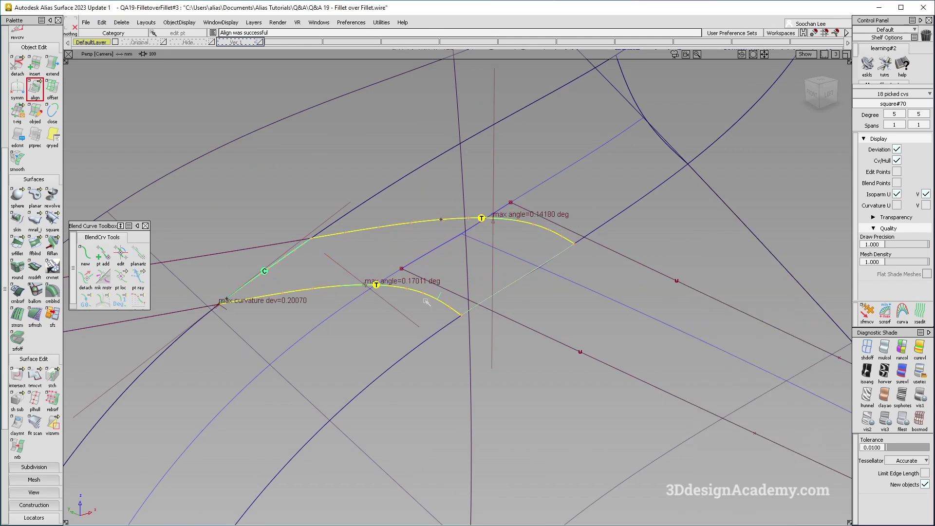
{"action": "left_click", "coordinate": [440, 300]}
{"action": "left_click", "coordinate": [441, 311]}
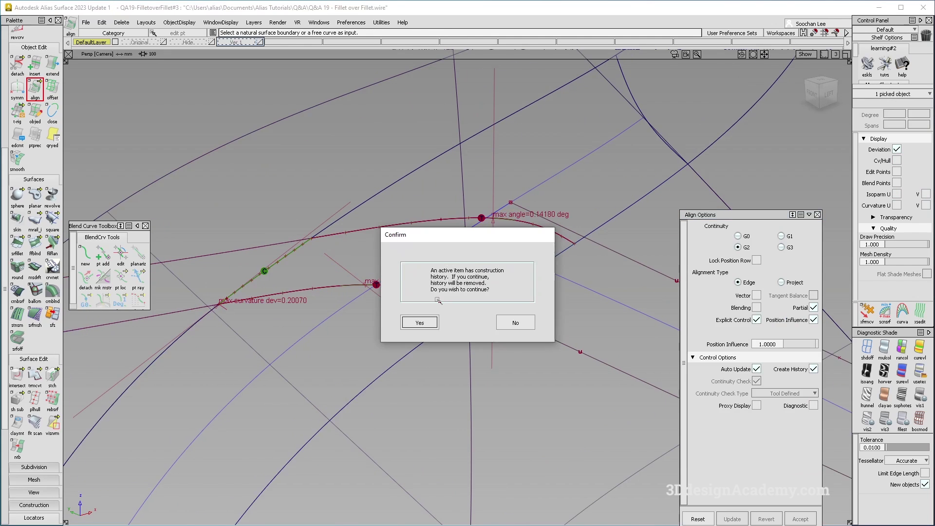
{"action": "key", "text": "Return"}
{"action": "mouse_move", "coordinate": [810, 346]}
{"action": "left_mouse_down"}
{"action": "mouse_move", "coordinate": [801, 346]}
{"action": "mouse_move", "coordinate": [819, 346]}
{"action": "left_mouse_up"}
{"action": "middle_click_drag", "start_coordinate": [267, 300], "coordinate": [385, 294], "text": "alt+shift"}
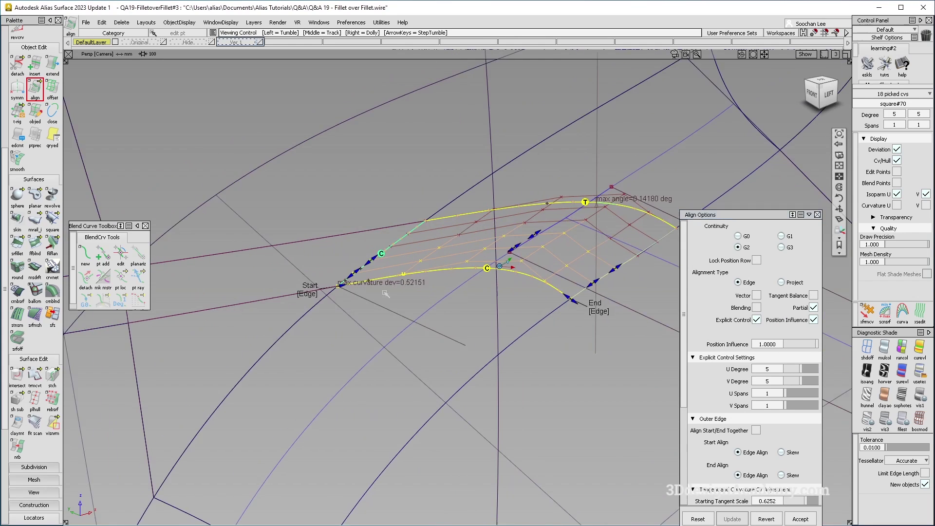
Realign the Square surface's upper edge to the right fillet patch with G2 continuity
{"action": "key", "text": "space"}
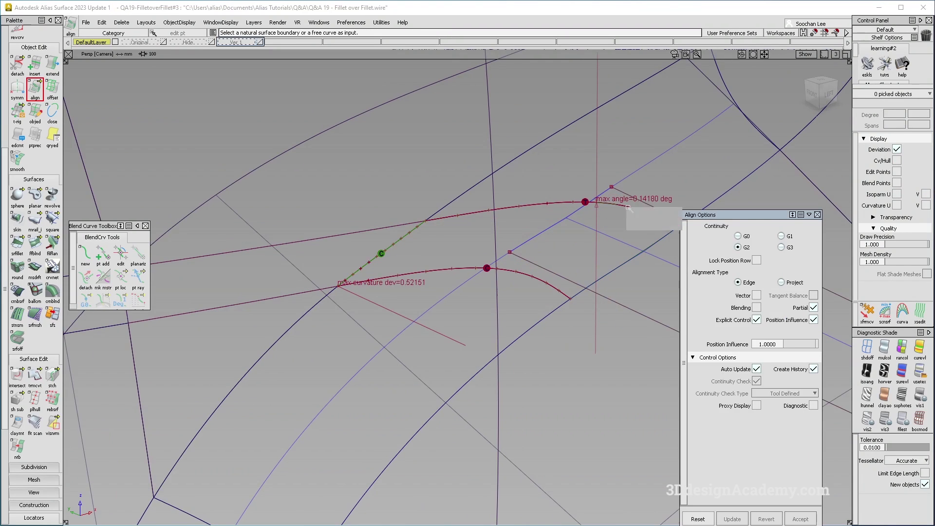
{"action": "left_click", "coordinate": [627, 207]}
{"action": "left_click", "coordinate": [646, 213]}
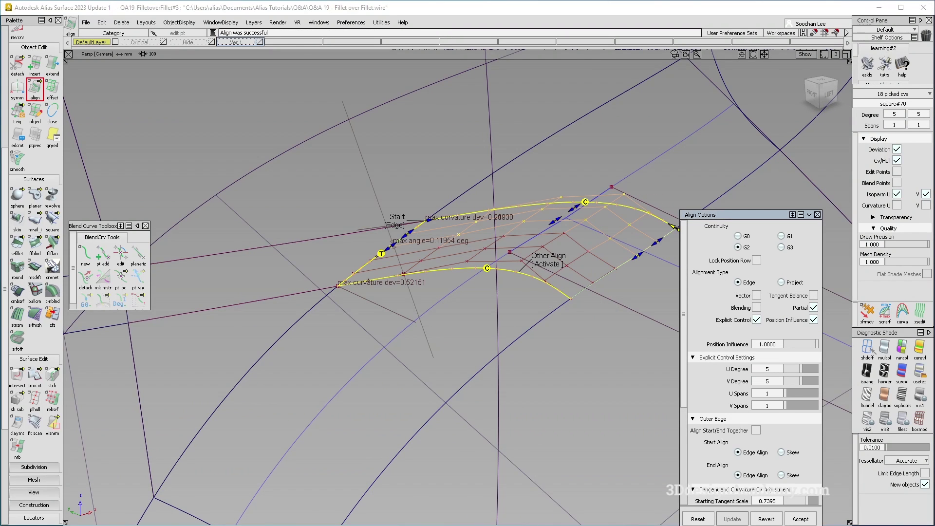
{"action": "middle_click_drag", "start_coordinate": [493, 256], "coordinate": [400, 244], "text": "alt+shift"}
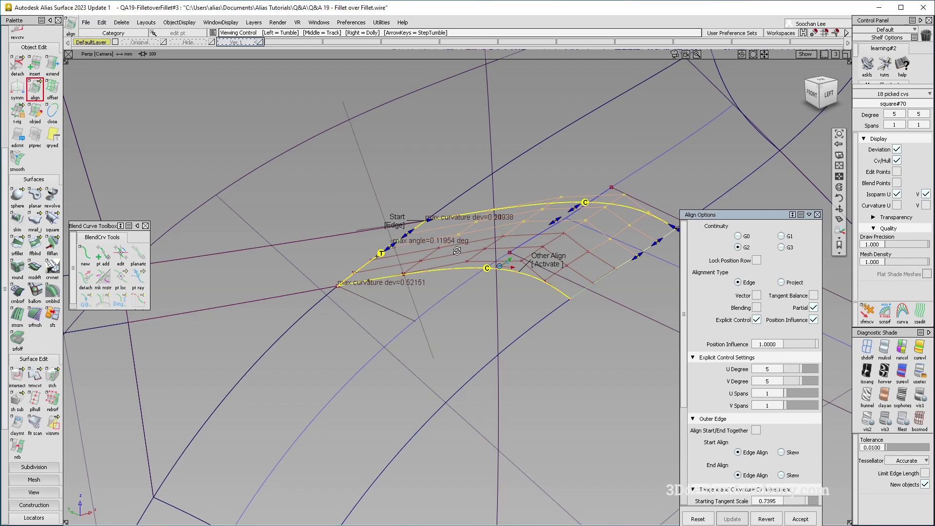
{"action": "left_click_drag", "start_coordinate": [400, 244], "coordinate": [417, 278], "text": "alt+shift"}
Turn on the control vertex display of the Square surface and reopen its alignment with Query Edit
{"action": "left_click_drag", "start_coordinate": [344, 308], "coordinate": [317, 215], "text": "ctrl+shift"}
{"action": "left_click", "coordinate": [303, 240]}
{"action": "middle_click_drag", "start_coordinate": [419, 183], "coordinate": [460, 193], "text": "alt+shift"}
{"action": "left_click_drag", "start_coordinate": [460, 194], "coordinate": [393, 255], "text": "ctrl+shift"}
{"action": "left_click", "coordinate": [398, 267]}
{"action": "right_click_drag", "start_coordinate": [399, 266], "coordinate": [388, 253], "text": "alt+shift"}
{"action": "left_click_drag", "start_coordinate": [389, 253], "coordinate": [389, 277], "text": "alt+shift"}
{"action": "left_click", "coordinate": [52, 135]}
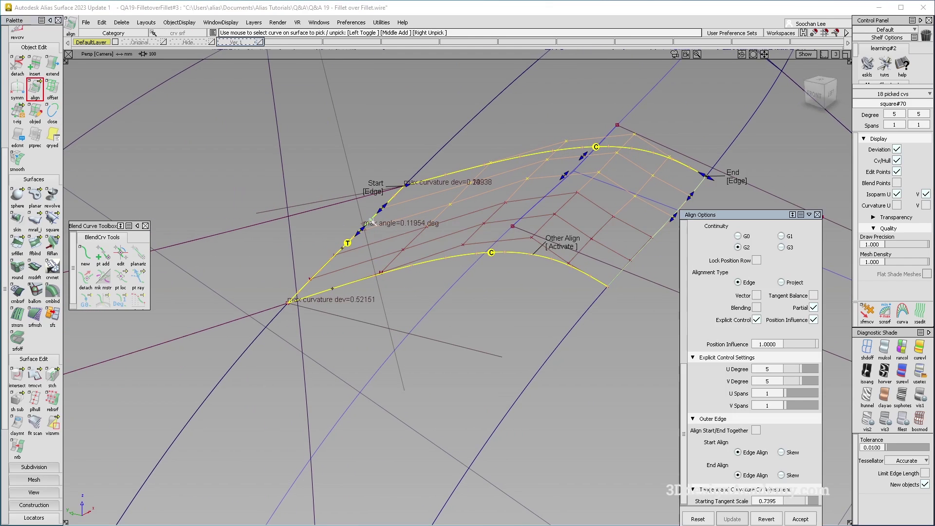
Realign the Square surface's U=0 edge to the small fillet with G2 continuity, accepting removal of the history
{"action": "left_click", "coordinate": [398, 221]}
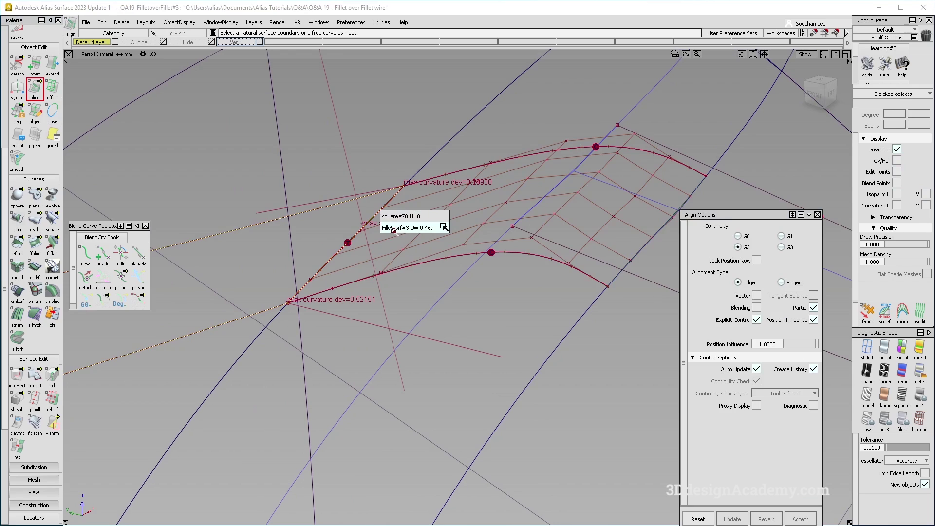
{"action": "left_click", "coordinate": [398, 216]}
{"action": "key", "text": "Return"}
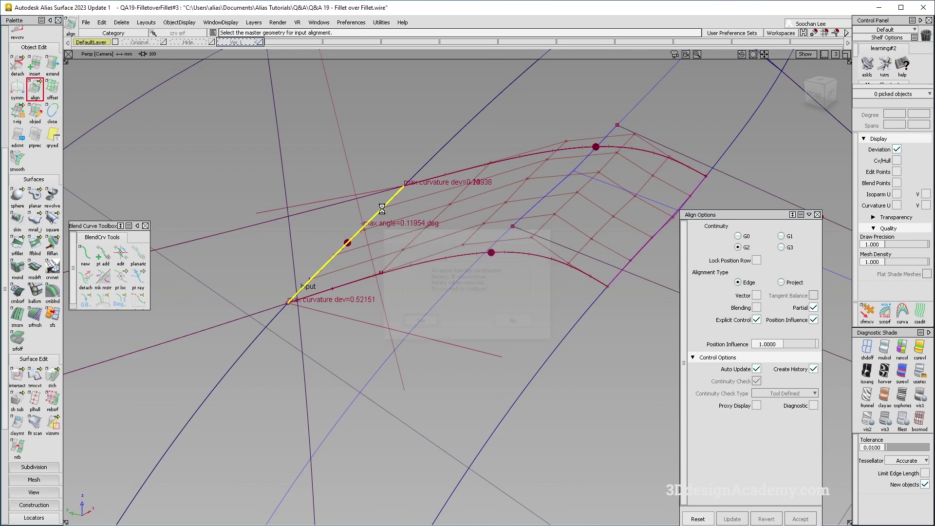
{"action": "key", "text": "shift+alt"}
{"action": "left_click_drag", "start_coordinate": [519, 231], "coordinate": [567, 240], "text": "alt+shift"}
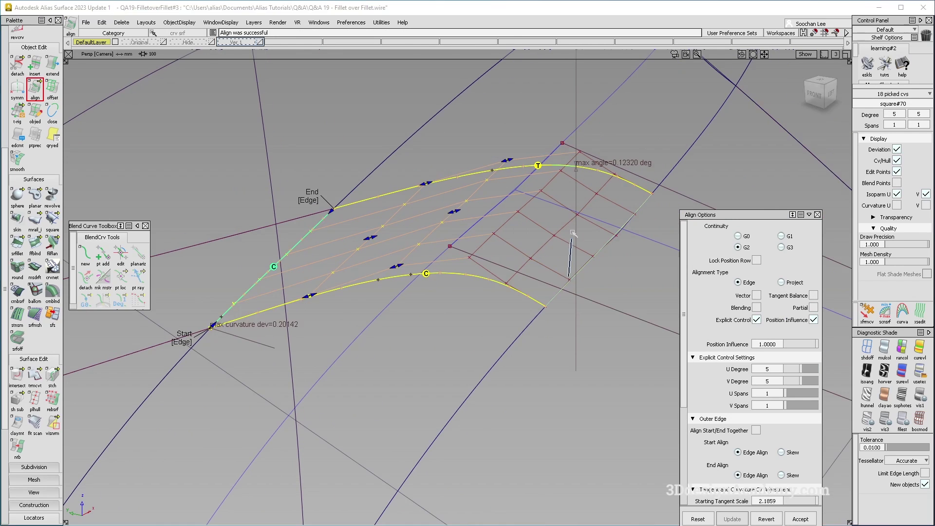
Align the Square surface's upper edge to the right fillet patch once more with G2 continuity
{"action": "left_click", "coordinate": [608, 172]}
{"action": "left_click", "coordinate": [620, 188]}
{"action": "key", "text": "Return"}
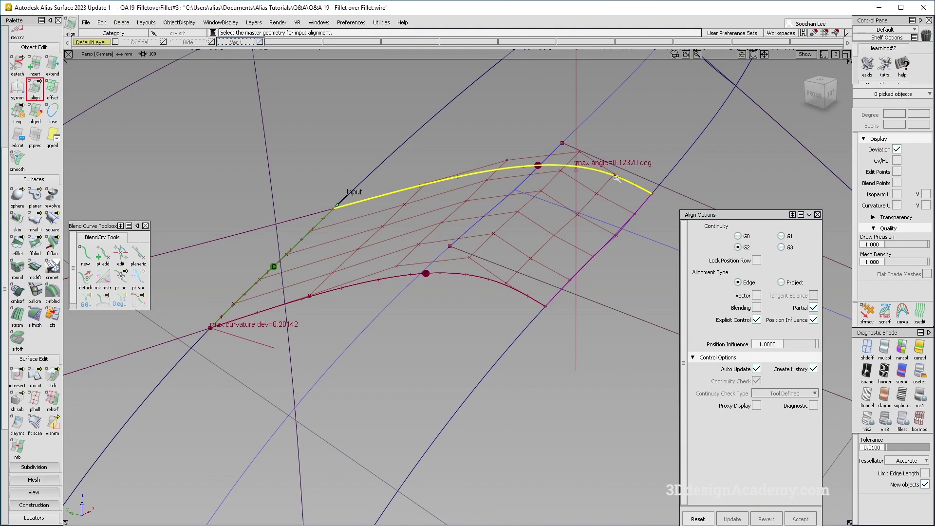
{"action": "left_click", "coordinate": [619, 179]}
{"action": "middle_click_drag", "start_coordinate": [460, 236], "coordinate": [497, 225], "text": "alt+shift"}
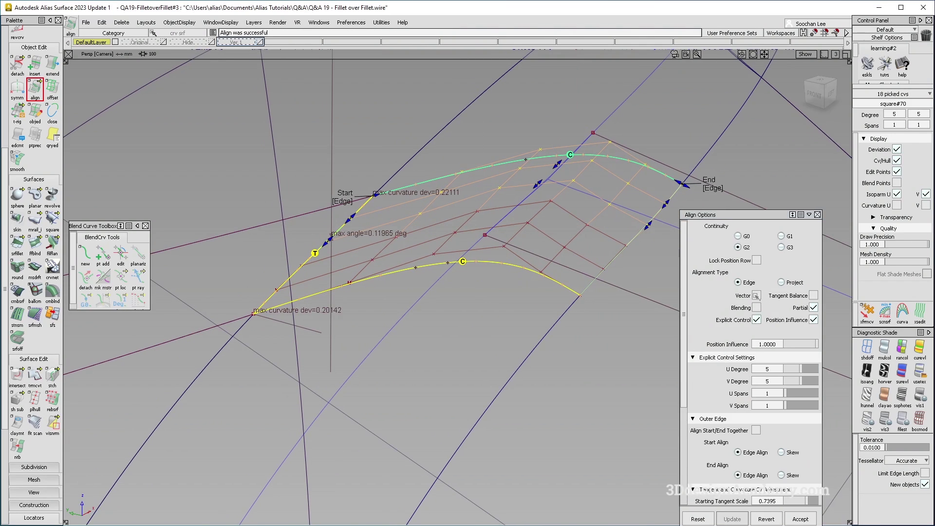
Enable Vector alignment for the upper edge, try the Normal direction, and set the vector to View
{"action": "left_click", "coordinate": [756, 297]}
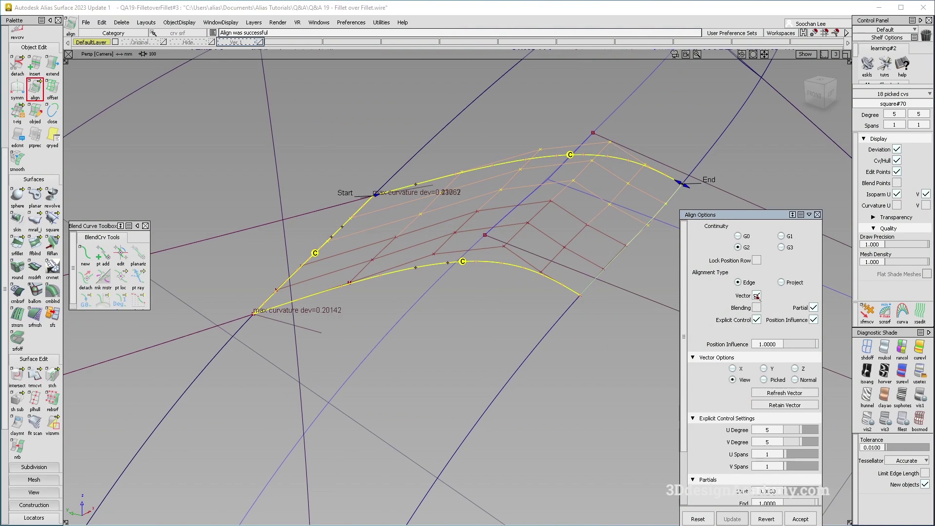
{"action": "left_click", "coordinate": [795, 379]}
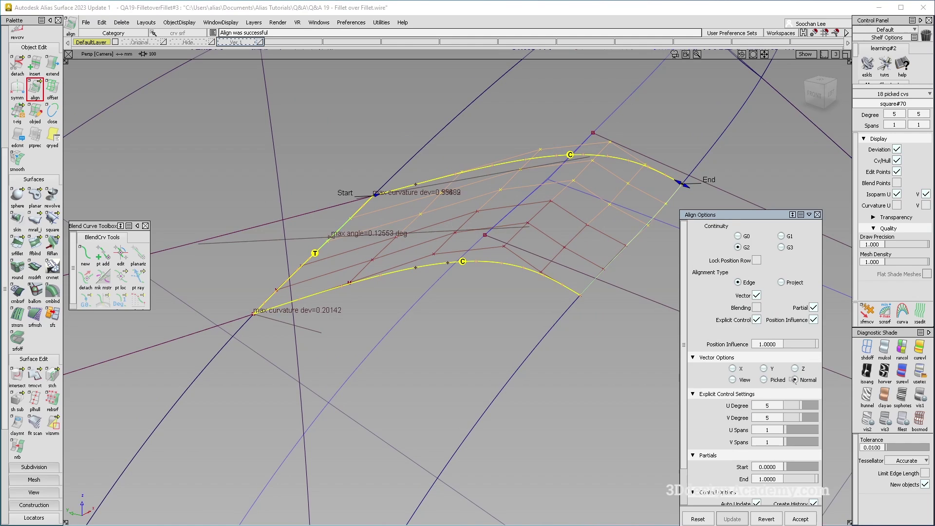
{"action": "left_click", "coordinate": [733, 380]}
{"action": "left_click_drag", "start_coordinate": [375, 228], "coordinate": [387, 226], "text": "alt+shift"}
Select the Square surface and delete its construction history
{"action": "left_click_drag", "start_coordinate": [401, 331], "coordinate": [437, 246], "text": "ctrl+shift"}
{"action": "left_click", "coordinate": [435, 247]}
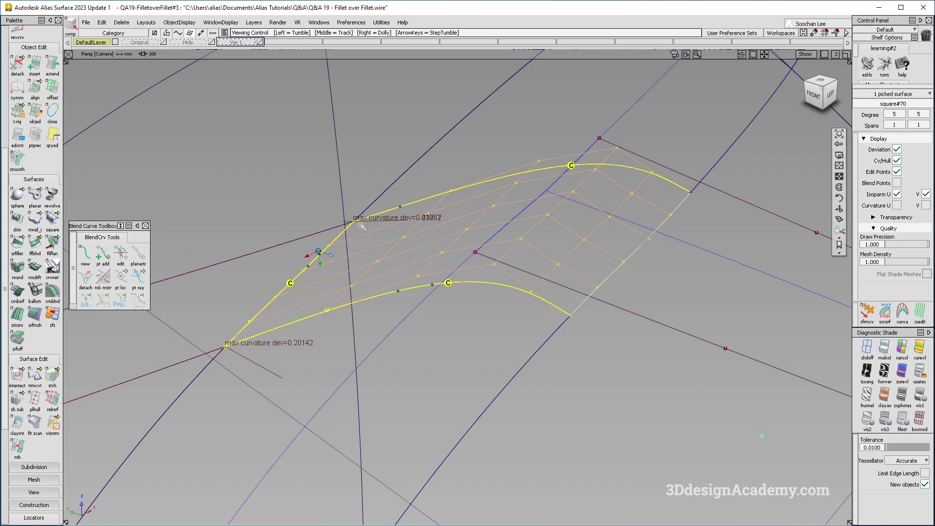
{"action": "left_click", "coordinate": [122, 22]}
{"action": "left_click", "coordinate": [146, 46]}
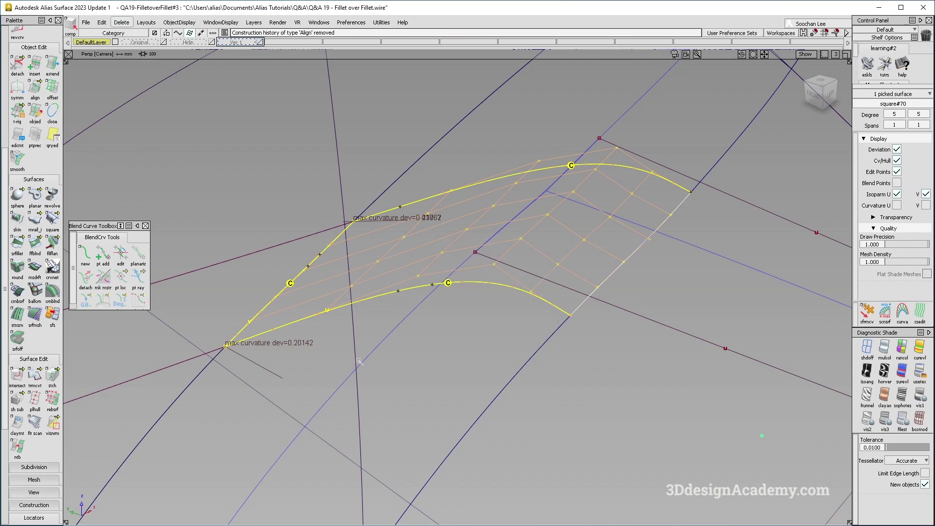
Pick the interior CV near the Square surface's upper left corner and shift it to remove the upper and left edges' curvature deviation
{"action": "left_click_drag", "start_coordinate": [360, 357], "coordinate": [355, 277], "text": "ctrl+shift"}
{"action": "left_click_drag", "start_coordinate": [326, 307], "coordinate": [408, 279], "text": "alt+shift"}
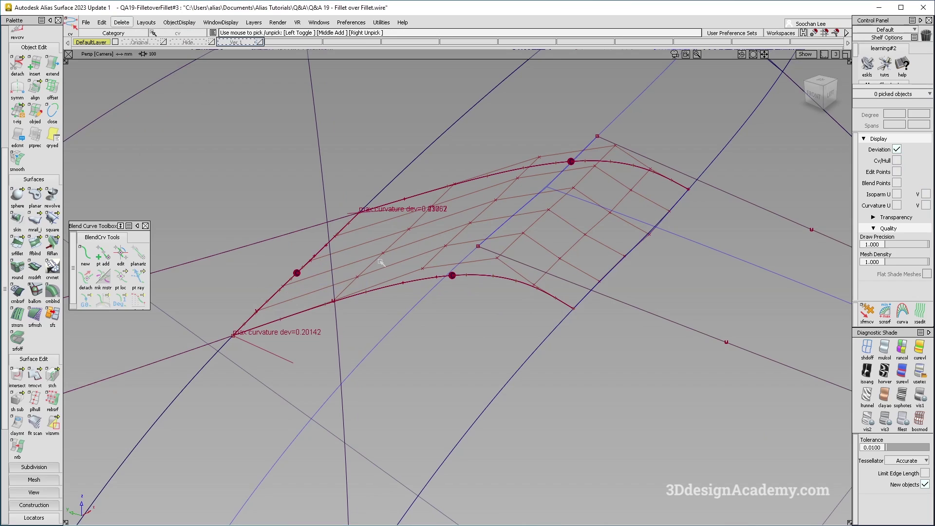
{"action": "left_click", "coordinate": [434, 207]}
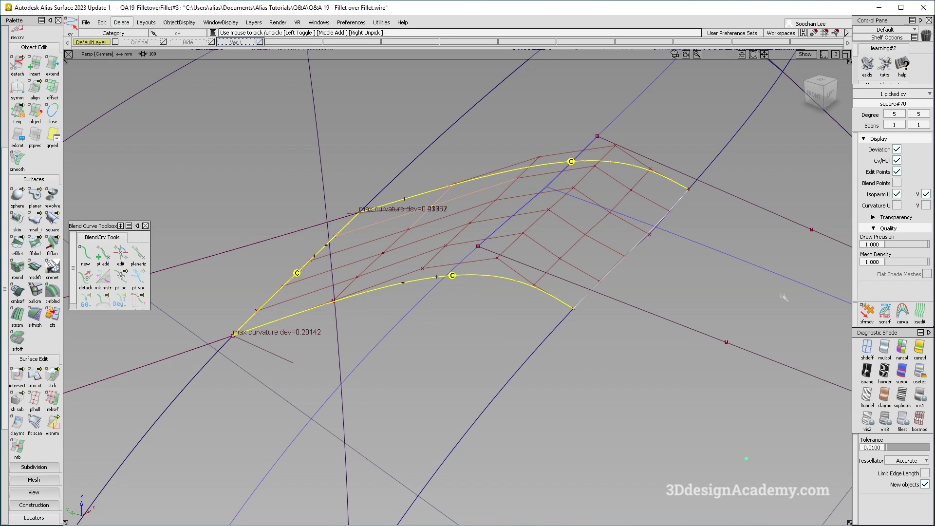
{"action": "left_click", "coordinate": [868, 314]}
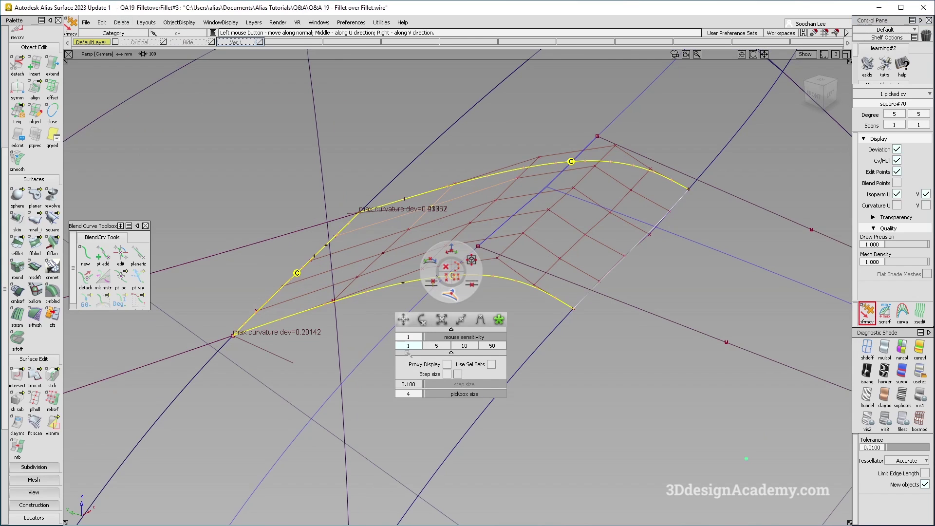
{"action": "key", "text": "Return"}
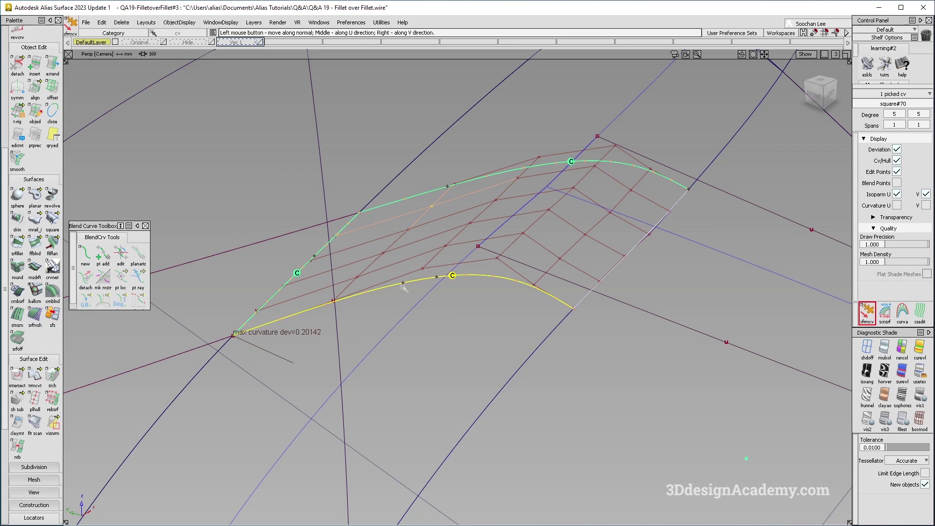
Shift the interior CV near the Square surface's lower left corner to remove the lower edge's curvature deviation
{"action": "left_click_drag", "start_coordinate": [435, 268], "coordinate": [440, 257], "text": "alt+shift"}
{"action": "left_click", "coordinate": [298, 263]}
{"action": "left_click_drag", "start_coordinate": [311, 263], "coordinate": [339, 263]}
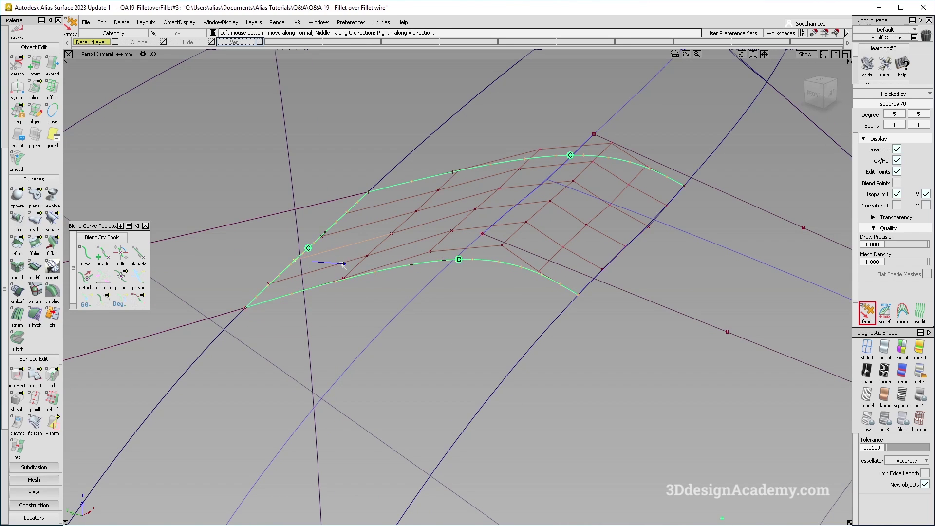
Hide the Square surface's CV hull and display the model with Multi Color diagnostic shading
{"action": "right_click_drag", "start_coordinate": [446, 245], "coordinate": [405, 238], "text": "alt+shift"}
{"action": "left_click_drag", "start_coordinate": [405, 238], "coordinate": [381, 260], "text": "ctrl+shift"}
{"action": "left_click", "coordinate": [427, 234]}
{"action": "middle_click_drag", "start_coordinate": [351, 309], "coordinate": [393, 280], "text": "alt+shift"}
{"action": "left_click_drag", "start_coordinate": [423, 335], "coordinate": [423, 307], "text": "ctrl+shift"}
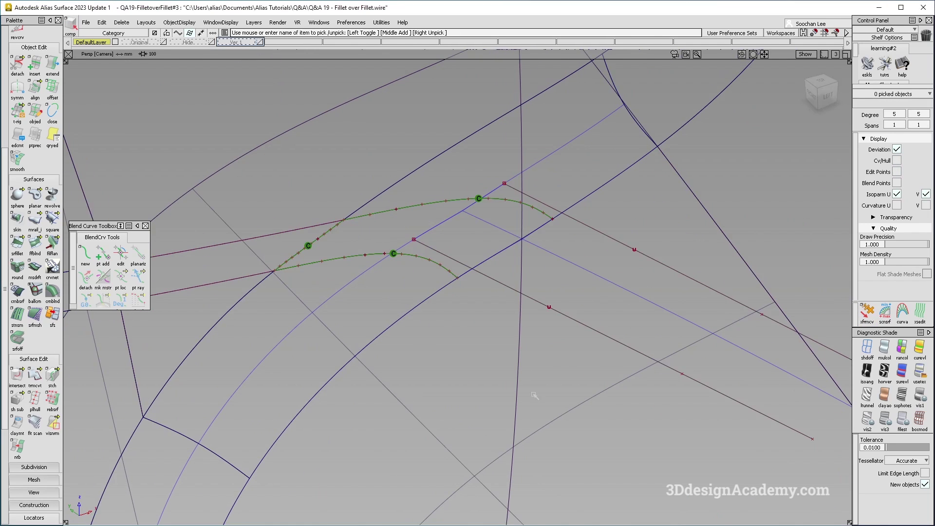
{"action": "left_click", "coordinate": [885, 350]}
{"action": "right_click_drag", "start_coordinate": [545, 297], "coordinate": [492, 295], "text": "alt+shift"}
{"action": "left_click_drag", "start_coordinate": [492, 295], "coordinate": [486, 309], "text": "alt+shift"}
{"action": "left_click_drag", "start_coordinate": [485, 309], "coordinate": [543, 377], "text": "ctrl+shift"}
Delete the leftover construction patch crossing the junction and the three continuity locators on the Square surface's edges
{"action": "left_click", "coordinate": [480, 273]}
{"action": "key", "text": "Delete"}
{"action": "key", "text": "Return"}
{"action": "left_click_drag", "start_coordinate": [401, 232], "coordinate": [451, 281], "text": "ctrl+shift"}
{"action": "left_click_drag", "start_coordinate": [420, 243], "coordinate": [490, 273]}
{"action": "key", "text": "Delete"}
{"action": "key", "text": "Return"}
Project the outer edges of the two fillet patches and the Square surface onto the side surface along Normal as curves on surface
{"action": "left_click_drag", "start_coordinate": [314, 393], "coordinate": [292, 277], "text": "ctrl+shift"}
{"action": "left_click_drag", "start_coordinate": [18, 376], "coordinate": [36, 377]}
{"action": "left_click", "coordinate": [355, 307]}
{"action": "key", "text": "space"}
{"action": "left_click", "coordinate": [378, 279]}
{"action": "left_click", "coordinate": [429, 253]}
{"action": "left_click", "coordinate": [471, 232]}
{"action": "key", "text": "space"}
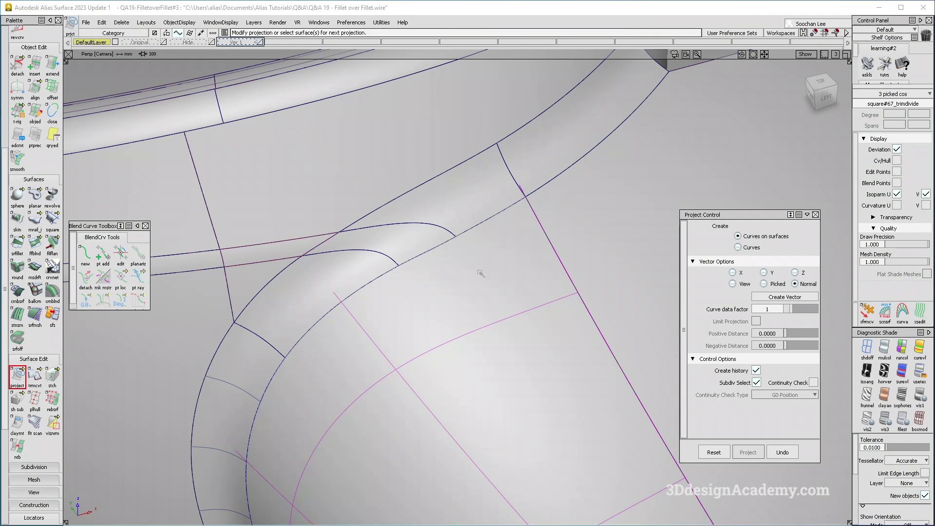
Trim the side surface along the projected curves, keeping the region outside the fillets
{"action": "left_click_drag", "start_coordinate": [35, 376], "coordinate": [54, 376]}
{"action": "right_click_drag", "start_coordinate": [455, 276], "coordinate": [430, 298], "text": "alt+shift"}
{"action": "left_click", "coordinate": [425, 321]}
{"action": "key", "text": "space"}
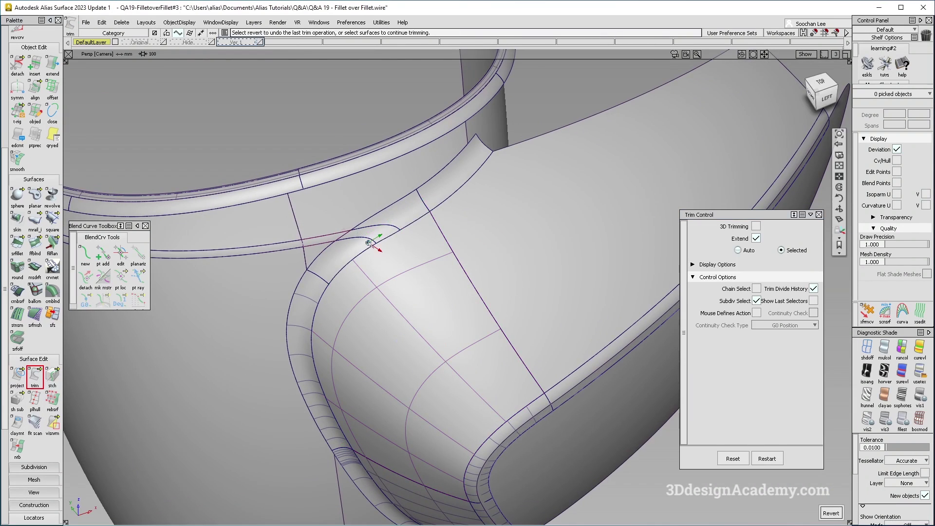
Select the surfaces around the junction and delete their construction history
{"action": "right_click_drag", "start_coordinate": [369, 243], "coordinate": [430, 232], "text": "alt+shift"}
{"action": "left_click_drag", "start_coordinate": [430, 232], "coordinate": [480, 204], "text": "ctrl+shift"}
{"action": "right_click_drag", "start_coordinate": [480, 204], "coordinate": [401, 250], "text": "alt+shift"}
{"action": "mouse_move", "coordinate": [400, 251]}
{"action": "left_mouse_down", "text": "ctrl+shift"}
{"action": "mouse_move", "coordinate": [540, 143]}
{"action": "mouse_move", "coordinate": [185, 302]}
{"action": "left_mouse_up", "text": "ctrl+shift"}
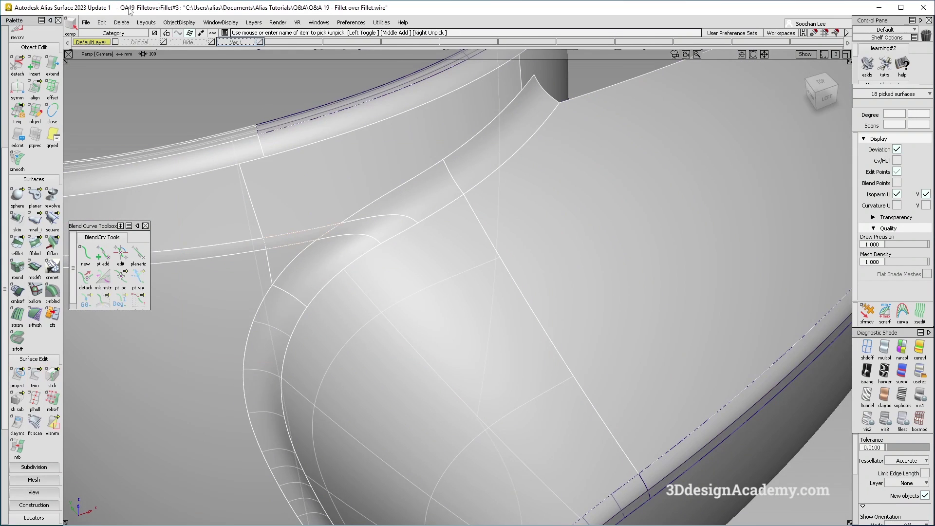
{"action": "left_click", "coordinate": [124, 23]}
{"action": "left_click", "coordinate": [124, 45]}
{"action": "left_click_drag", "start_coordinate": [334, 225], "coordinate": [333, 288], "text": "ctrl+shift"}
{"action": "right_click_drag", "start_coordinate": [306, 248], "coordinate": [359, 220], "text": "alt+shift"}
{"action": "left_click_drag", "start_coordinate": [332, 315], "coordinate": [217, 202], "text": "ctrl+shift"}
{"action": "left_click_drag", "start_coordinate": [202, 179], "coordinate": [388, 269]}
{"action": "left_click_drag", "start_coordinate": [331, 228], "coordinate": [195, 162], "text": "alt+shift"}
{"action": "key", "text": "Delete"}
{"action": "left_click_drag", "start_coordinate": [346, 233], "coordinate": [487, 307], "text": "alt+shift"}
{"action": "left_click", "coordinate": [18, 375]}
{"action": "left_click", "coordinate": [435, 248]}
{"action": "left_click_drag", "start_coordinate": [400, 351], "coordinate": [283, 185], "text": "ctrl+shift"}
Turn off shading and check surface continuity along the trimmed side surface's edge against both fillet patches and the Square surface
{"action": "scroll", "coordinate": [27, 438], "scroll_direction": "down", "scroll_amount": 9}
{"action": "left_click", "coordinate": [18, 436]}
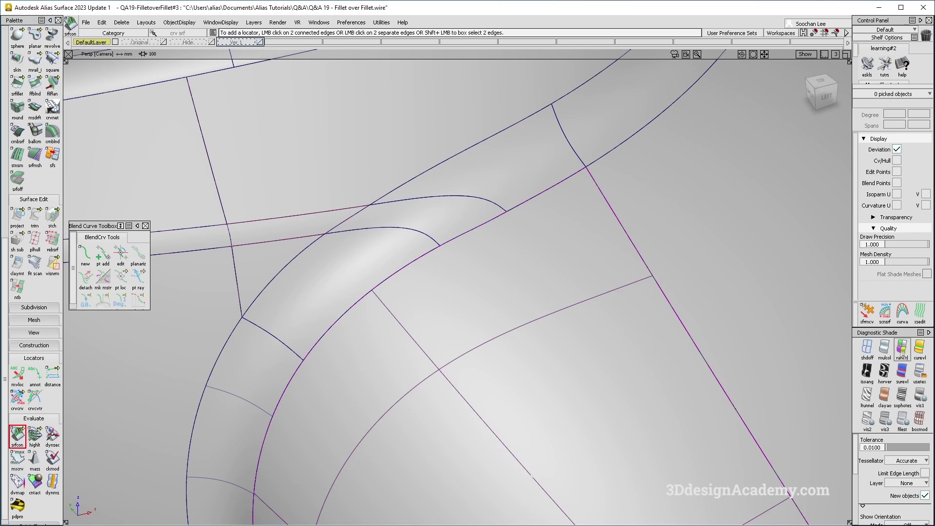
{"action": "left_click", "coordinate": [867, 348]}
{"action": "left_click_drag", "start_coordinate": [375, 271], "coordinate": [464, 328], "text": "alt+shift"}
{"action": "left_click", "coordinate": [488, 285]}
{"action": "left_click", "coordinate": [17, 433]}
{"action": "left_click", "coordinate": [403, 262]}
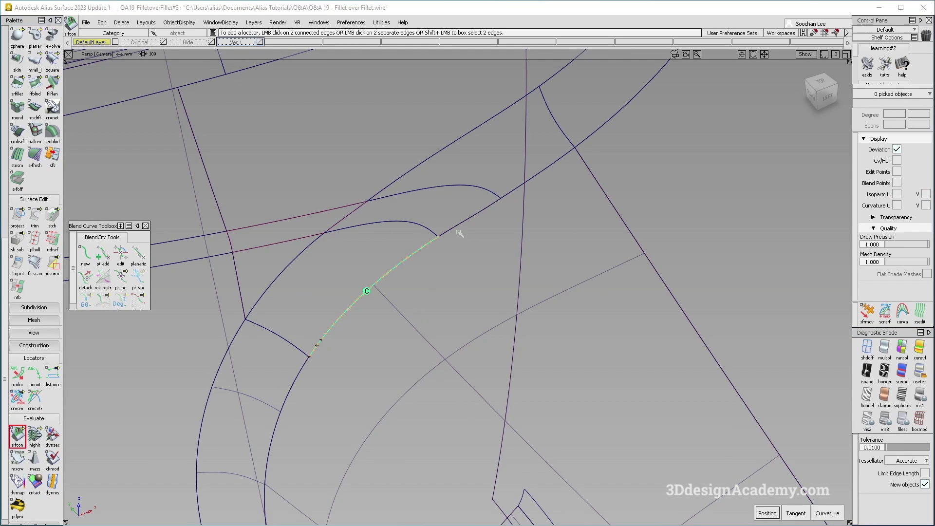
{"action": "left_click", "coordinate": [515, 194]}
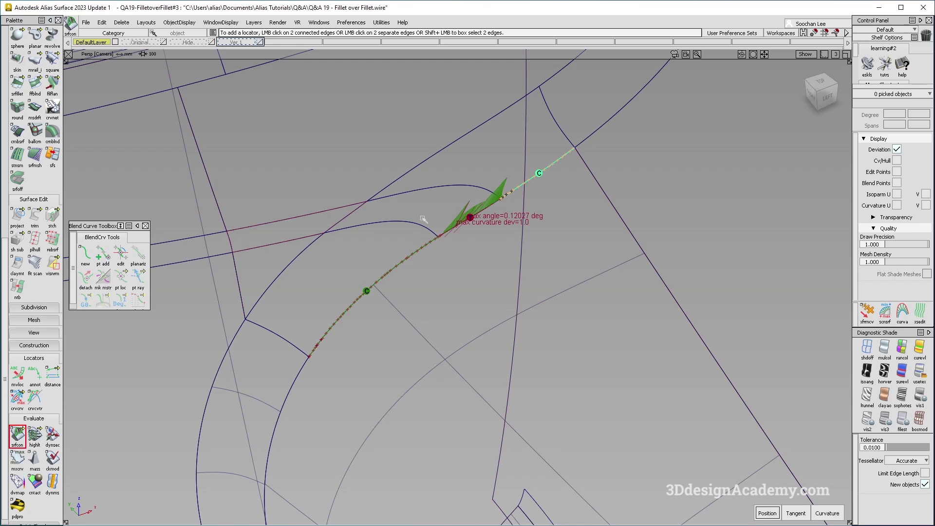
Check surface continuity along the Square surface's remaining three edges
{"action": "left_click", "coordinate": [409, 225]}
{"action": "left_click", "coordinate": [433, 188]}
{"action": "left_click", "coordinate": [354, 211]}
Show the Square surface's CVs and align its outer edge to the trimmed side surface with G1 continuity and Partial on
{"action": "right_click_drag", "start_coordinate": [485, 205], "coordinate": [528, 105], "text": "alt+shift"}
{"action": "left_click_drag", "start_coordinate": [528, 105], "coordinate": [506, 137], "text": "ctrl+shift"}
{"action": "left_click", "coordinate": [374, 148]}
{"action": "right_click_drag", "start_coordinate": [453, 212], "coordinate": [478, 199], "text": "alt+shift"}
{"action": "left_click_drag", "start_coordinate": [478, 199], "coordinate": [385, 312], "text": "alt+shift"}
{"action": "scroll", "coordinate": [52, 166], "scroll_direction": "up", "scroll_amount": 3}
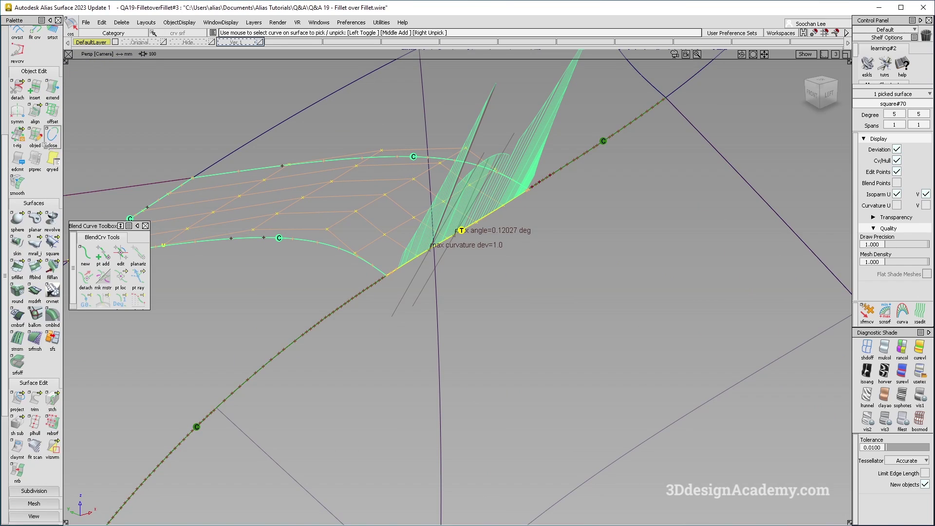
{"action": "double_click", "coordinate": [35, 111]}
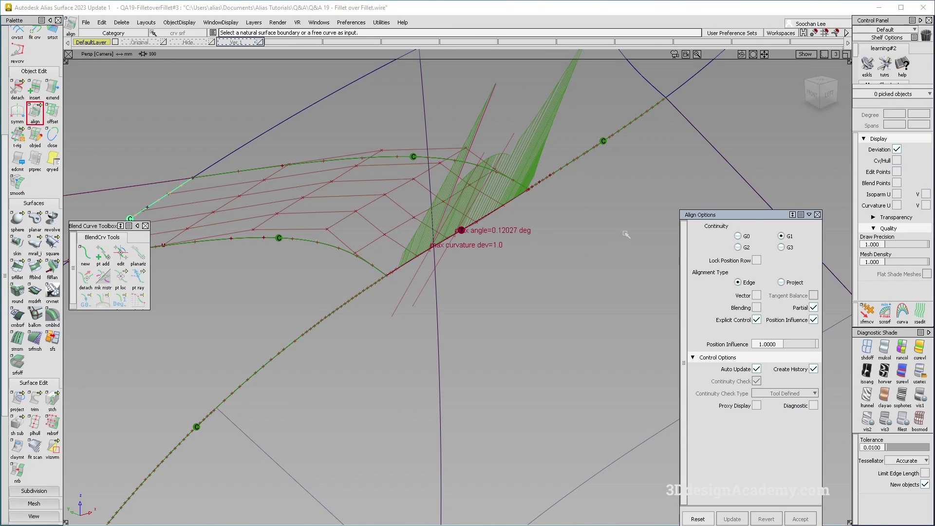
{"action": "left_click", "coordinate": [490, 219]}
{"action": "left_click", "coordinate": [490, 217]}
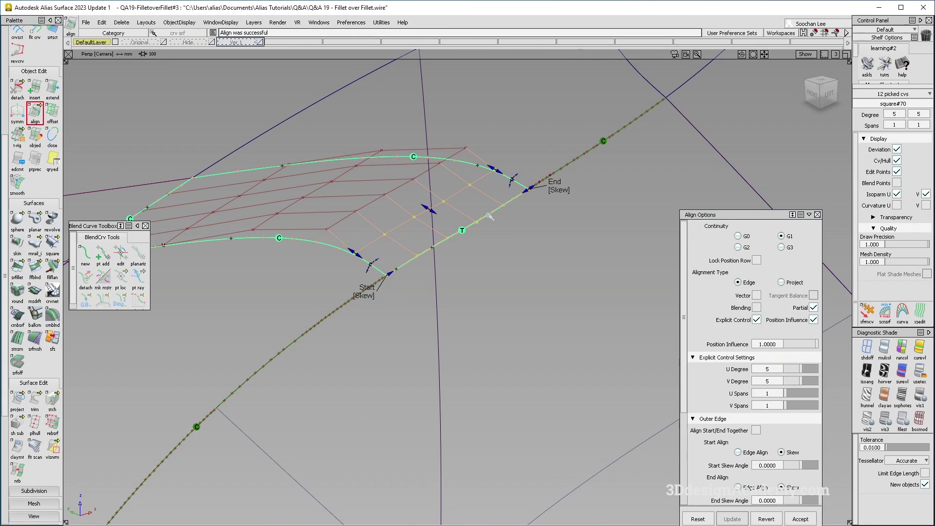
Try G2 continuity on the outer edge's alignment, restore G1 and finish the alignment
{"action": "left_click", "coordinate": [738, 248]}
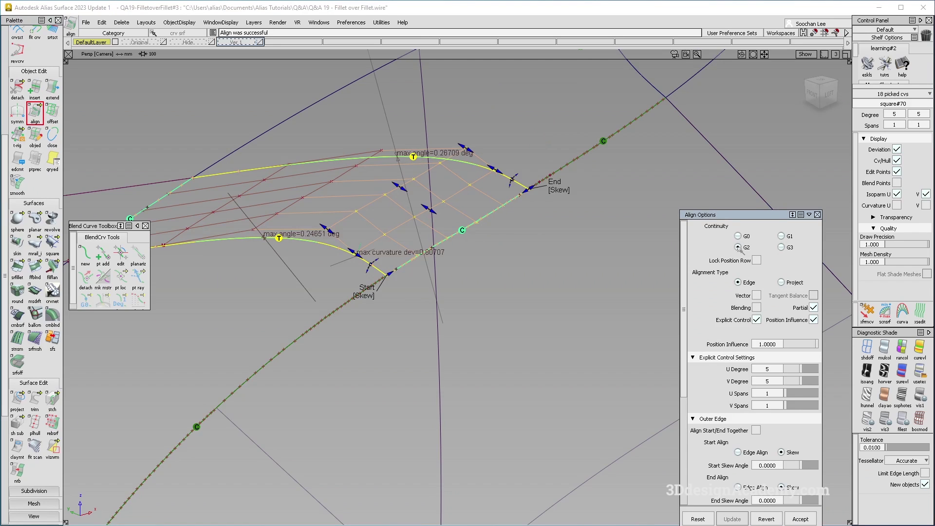
{"action": "left_click", "coordinate": [782, 237]}
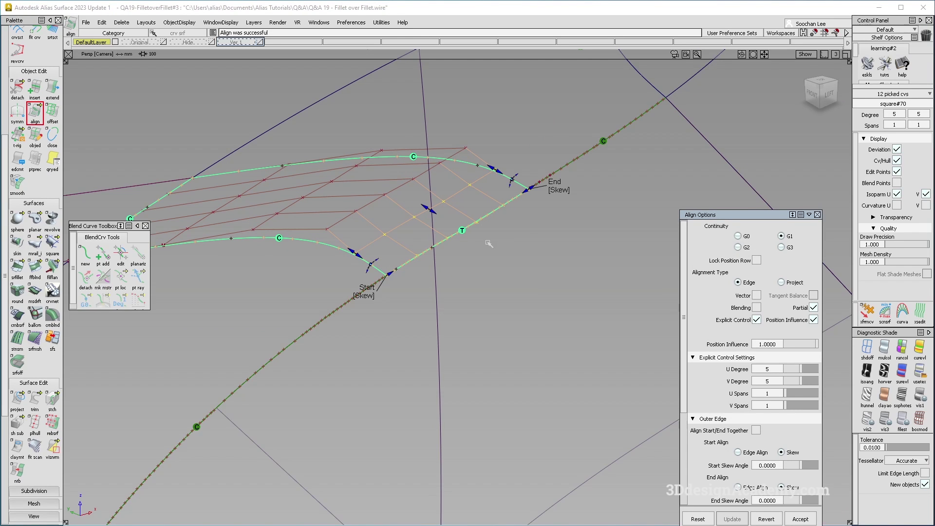
{"action": "key", "text": "space"}
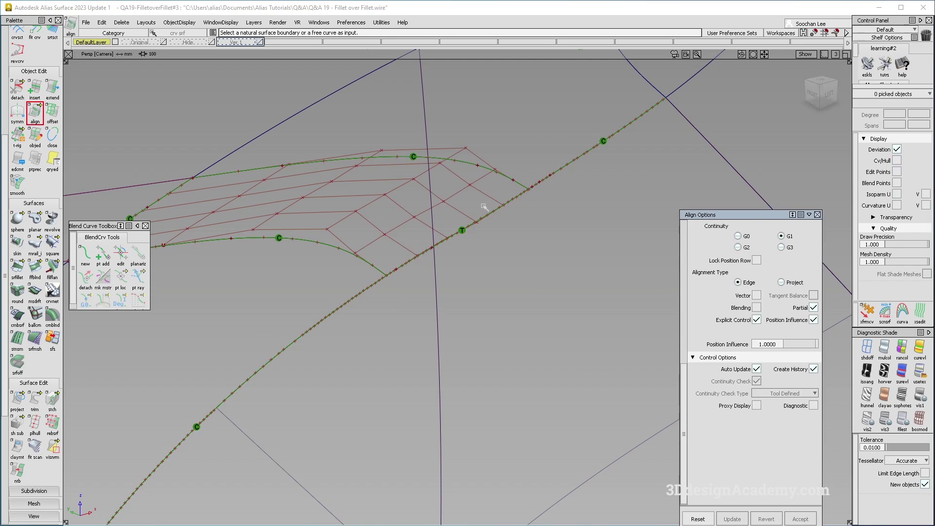
Delete the Square surface's construction history and the continuity locator on its outer edge
{"action": "left_click_drag", "start_coordinate": [532, 167], "coordinate": [551, 151], "text": "ctrl+shift"}
{"action": "left_click_drag", "start_coordinate": [550, 151], "coordinate": [340, 223]}
{"action": "left_click", "coordinate": [122, 23]}
{"action": "left_click", "coordinate": [119, 46]}
{"action": "left_click_drag", "start_coordinate": [522, 283], "coordinate": [504, 316], "text": "ctrl+shift"}
{"action": "left_click_drag", "start_coordinate": [466, 209], "coordinate": [472, 254]}
{"action": "key", "text": "Delete"}
{"action": "key", "text": "Return"}
Check the Square surface's outer edge for continuity with the side surface and examine the curvature deviation from several angles
{"action": "scroll", "coordinate": [32, 438], "scroll_direction": "down", "scroll_amount": 4}
{"action": "left_click", "coordinate": [17, 489]}
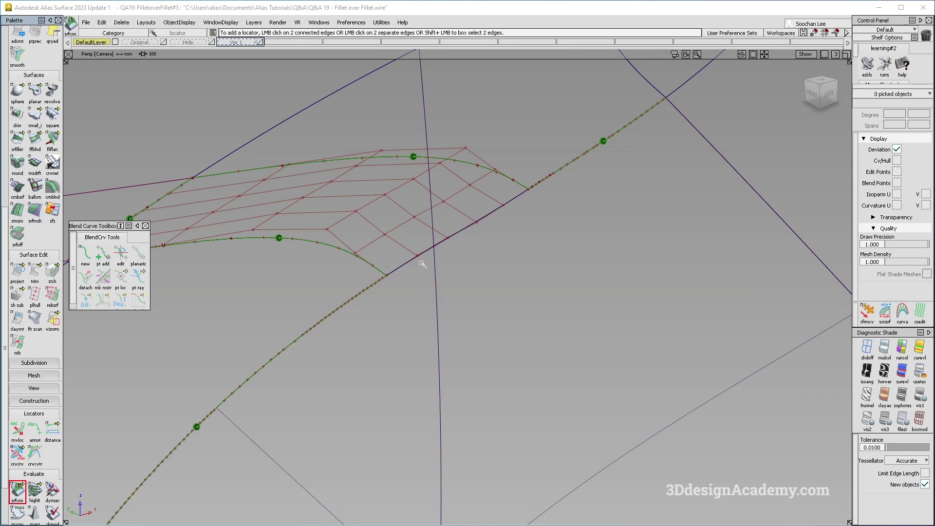
{"action": "left_click", "coordinate": [448, 238]}
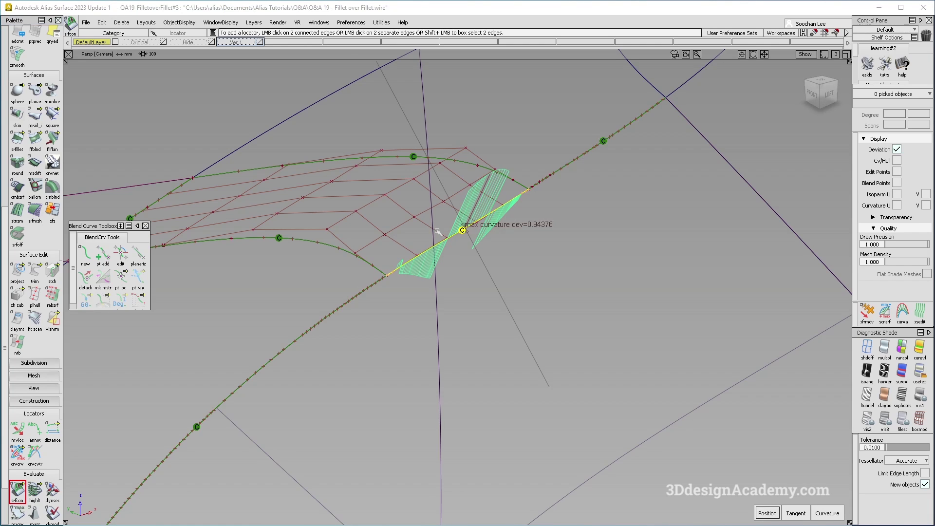
{"action": "scroll", "coordinate": [30, 112], "scroll_direction": "up", "scroll_amount": 3}
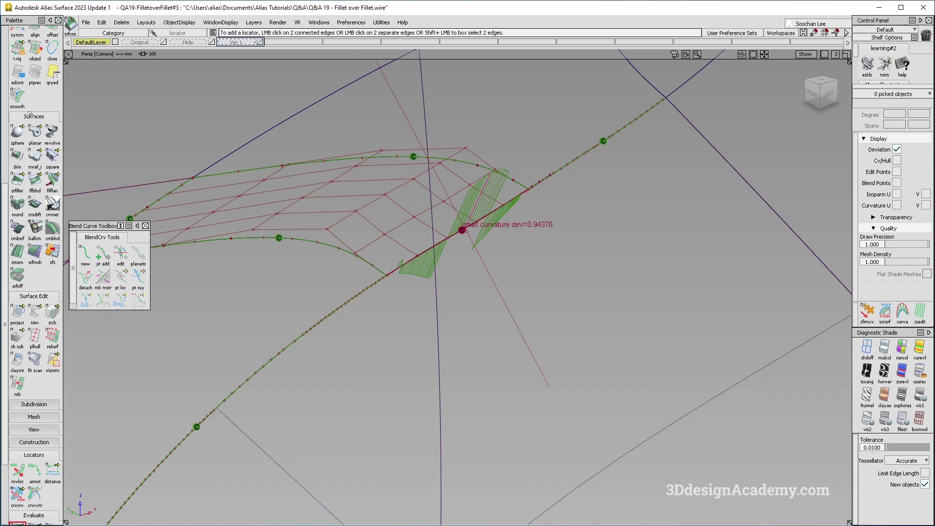
{"action": "middle_click_drag", "start_coordinate": [331, 223], "coordinate": [336, 235], "text": "alt+shift"}
{"action": "left_click_drag", "start_coordinate": [324, 320], "coordinate": [334, 232], "text": "ctrl+shift"}
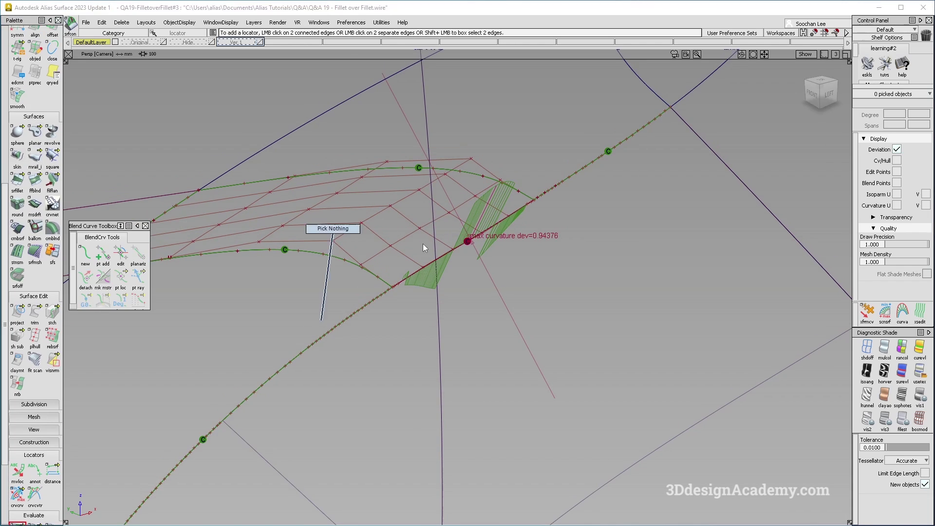
{"action": "left_click_drag", "start_coordinate": [423, 247], "coordinate": [460, 263], "text": "alt+shift"}
{"action": "right_click_drag", "start_coordinate": [510, 240], "coordinate": [409, 258], "text": "alt+shift"}
{"action": "left_click_drag", "start_coordinate": [409, 258], "coordinate": [309, 276], "text": "alt+shift"}
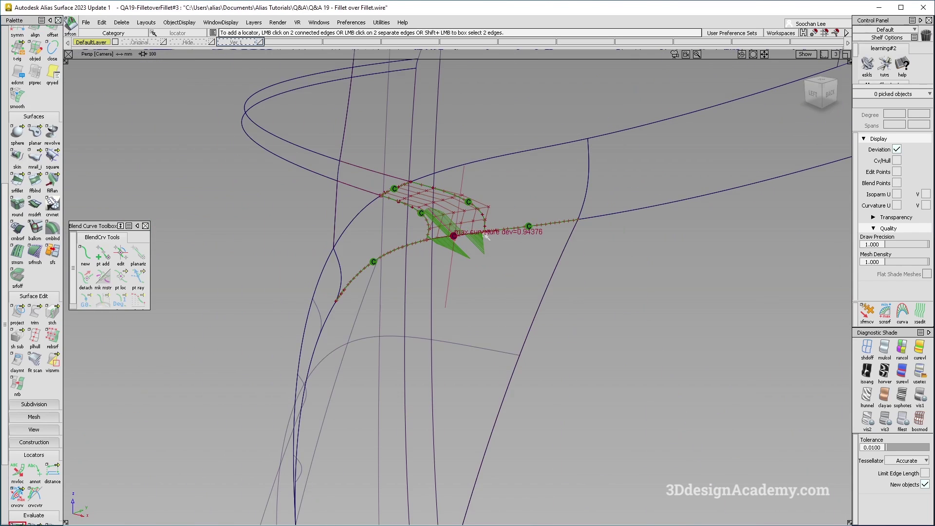
{"action": "left_click_drag", "start_coordinate": [414, 276], "coordinate": [622, 305], "text": "alt+shift"}
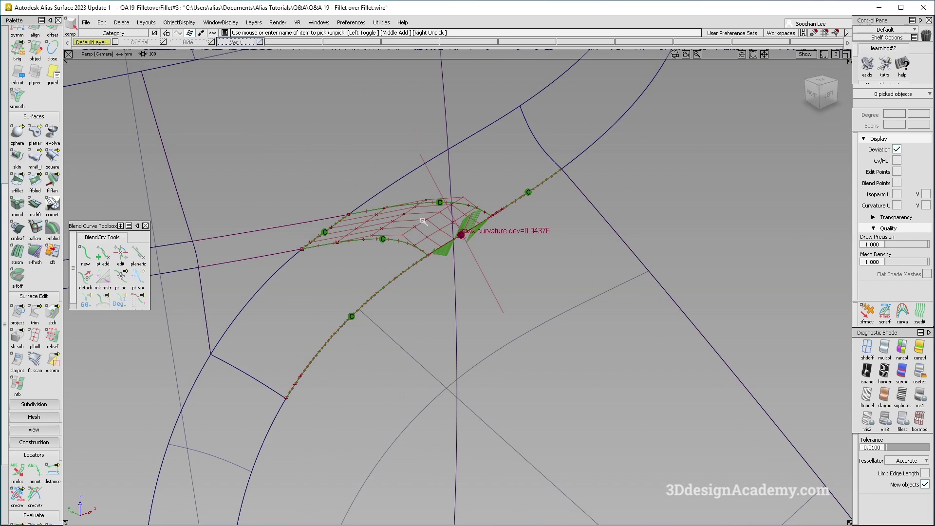
Select the Square surface and keep a backup of it on the Hide layer
{"action": "left_click", "coordinate": [403, 220]}
{"action": "left_click", "coordinate": [205, 42]}
{"action": "left_click", "coordinate": [198, 51]}
{"action": "right_click_drag", "start_coordinate": [426, 214], "coordinate": [474, 200], "text": "alt+shift"}
{"action": "left_click_drag", "start_coordinate": [475, 200], "coordinate": [458, 236], "text": "ctrl+shift"}
{"action": "left_click", "coordinate": [430, 262]}
{"action": "left_click", "coordinate": [423, 363]}
Align the Square surface's outer edge to the side surface with G2 continuity, using Vector alignment in the Normal direction
{"action": "scroll", "coordinate": [30, 85], "scroll_direction": "up", "scroll_amount": 2}
{"action": "double_click", "coordinate": [30, 82]}
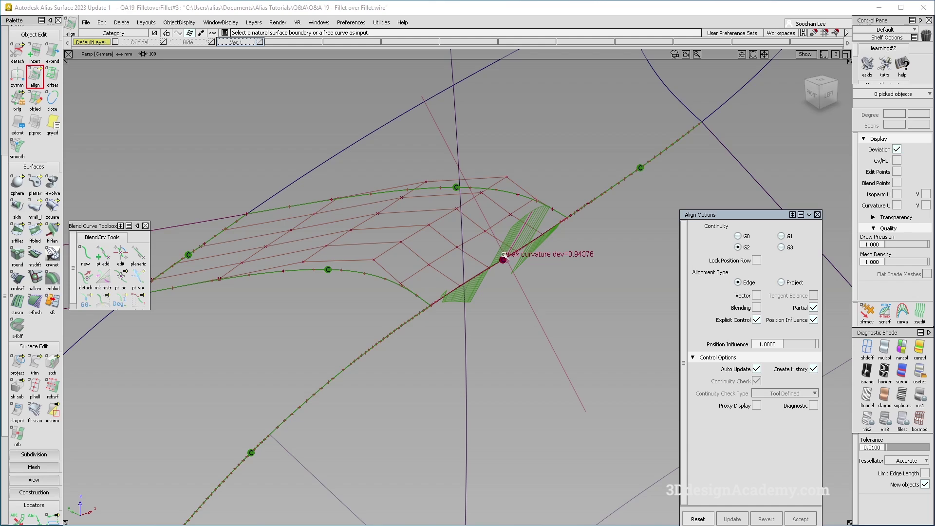
{"action": "left_click", "coordinate": [500, 254]}
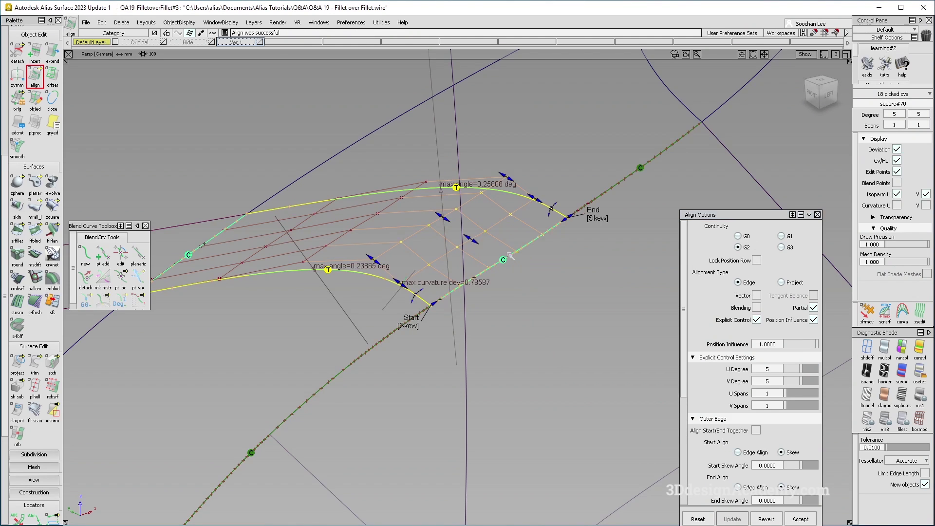
{"action": "left_click", "coordinate": [756, 296]}
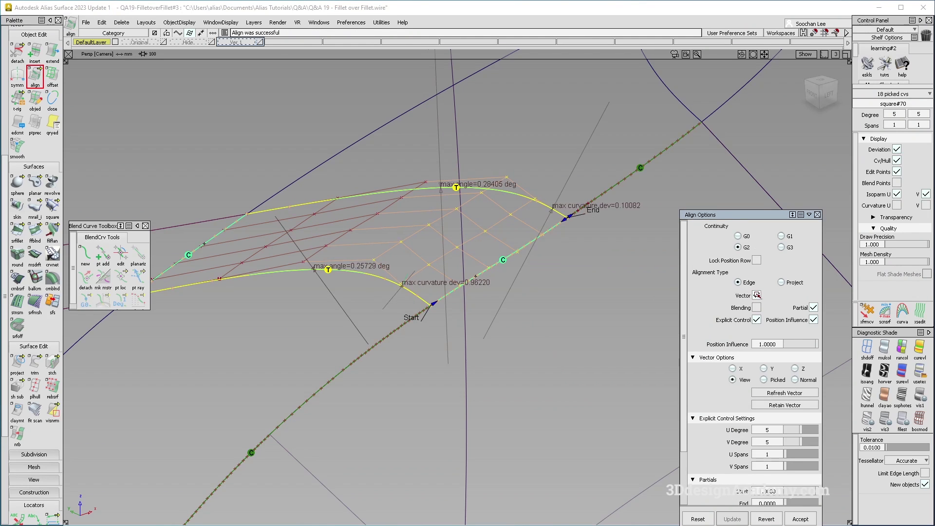
{"action": "left_click", "coordinate": [795, 380]}
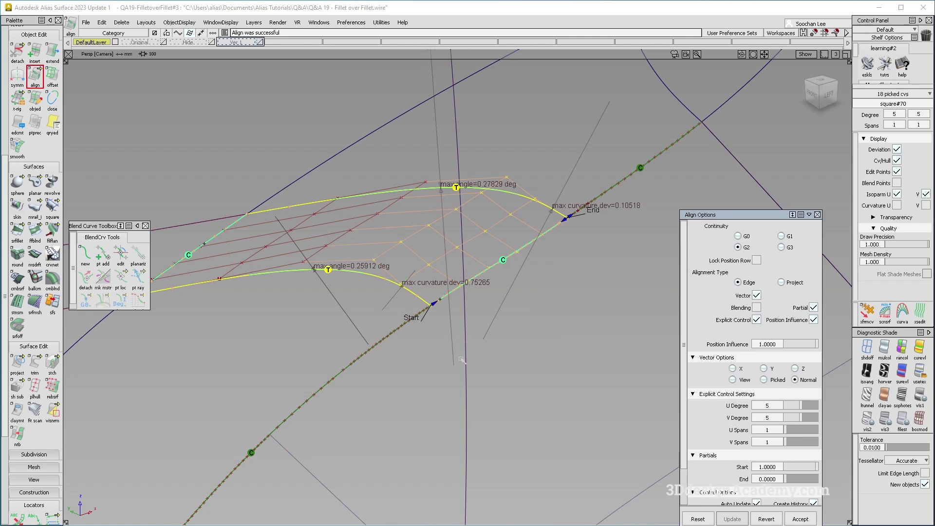
{"action": "key", "text": "space"}
Delete the Square surface's construction history and the continuity locators on its upper and lower edges
{"action": "left_click_drag", "start_coordinate": [460, 249], "coordinate": [455, 225], "text": "alt+shift"}
{"action": "left_click_drag", "start_coordinate": [360, 214], "coordinate": [271, 112]}
{"action": "left_click", "coordinate": [121, 23]}
{"action": "left_click", "coordinate": [142, 42]}
{"action": "left_click_drag", "start_coordinate": [439, 209], "coordinate": [422, 246], "text": "ctrl+shift"}
{"action": "left_click_drag", "start_coordinate": [395, 256], "coordinate": [387, 285]}
{"action": "left_click_drag", "start_coordinate": [412, 178], "coordinate": [407, 206]}
{"action": "key", "text": "Delete"}
Check surface continuity again along the Square surface's lower and upper edges
{"action": "scroll", "coordinate": [42, 383], "scroll_direction": "down", "scroll_amount": 3}
{"action": "scroll", "coordinate": [42, 387], "scroll_direction": "down", "scroll_amount": 3}
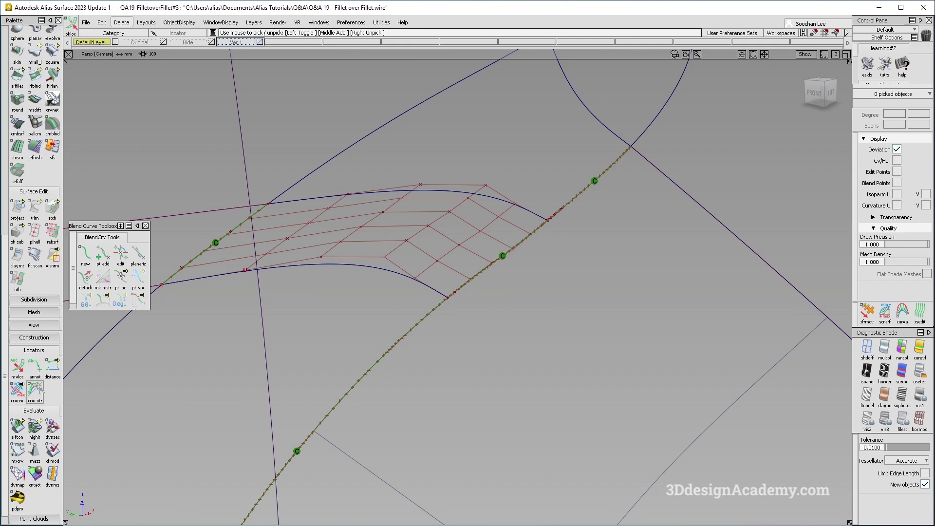
{"action": "left_click", "coordinate": [17, 427]}
{"action": "left_click", "coordinate": [363, 264]}
{"action": "left_click", "coordinate": [461, 196]}
Pick the two middle CVs in the row next to the upper edge and shift them to restore the edge's continuity
{"action": "left_click_drag", "start_coordinate": [409, 257], "coordinate": [414, 198], "text": "alt+shift"}
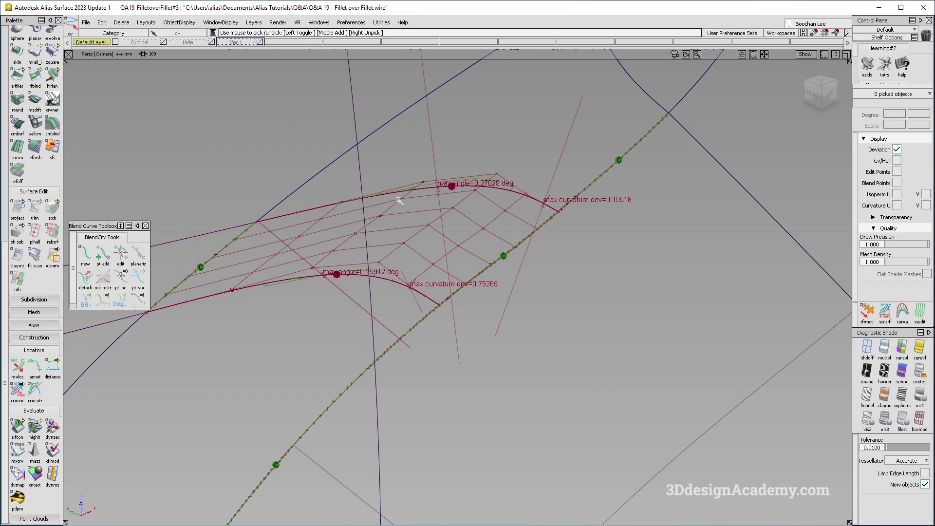
{"action": "left_click", "coordinate": [400, 198]}
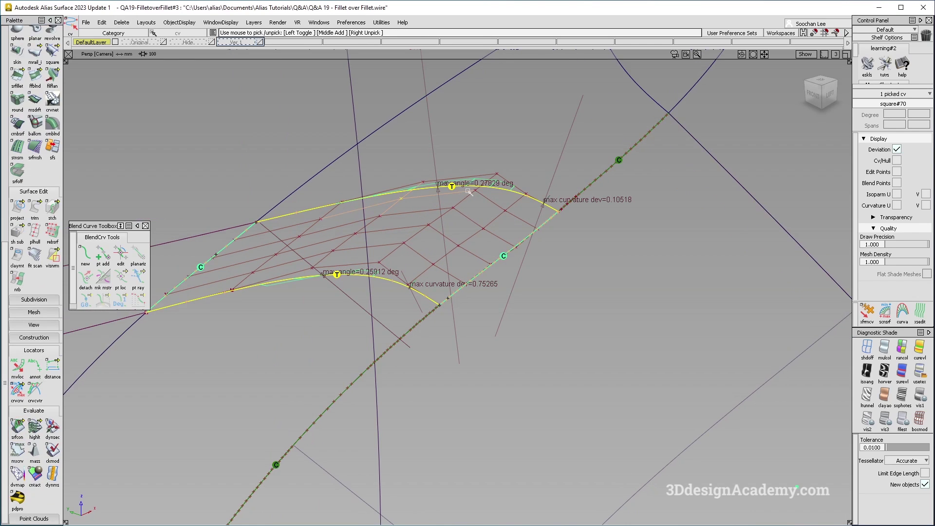
{"action": "left_click", "coordinate": [476, 190]}
{"action": "left_click", "coordinate": [868, 313]}
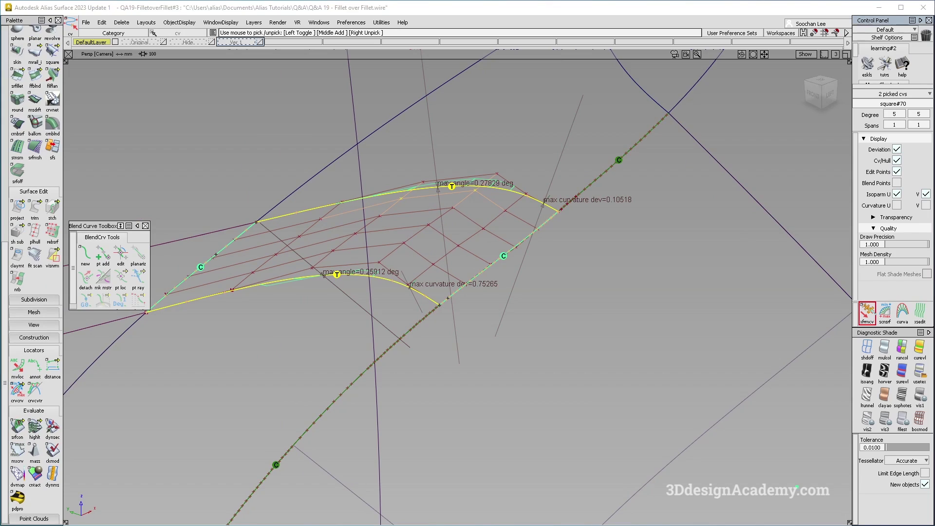
{"action": "left_click_drag", "start_coordinate": [614, 256], "coordinate": [625, 252]}
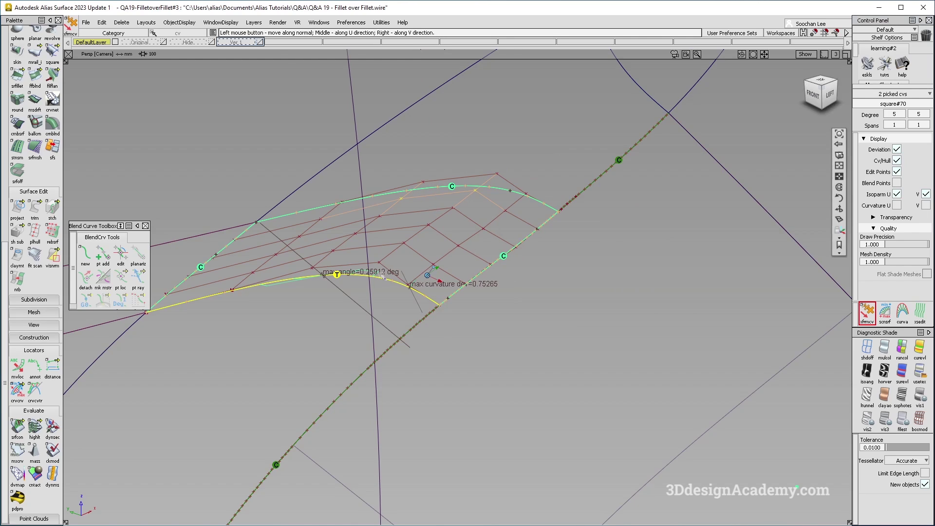
Shift the two middle CVs near the Square surface's lower edge, plus one CV by its outer end, to restore curvature continuity
{"action": "left_click", "coordinate": [334, 251]}
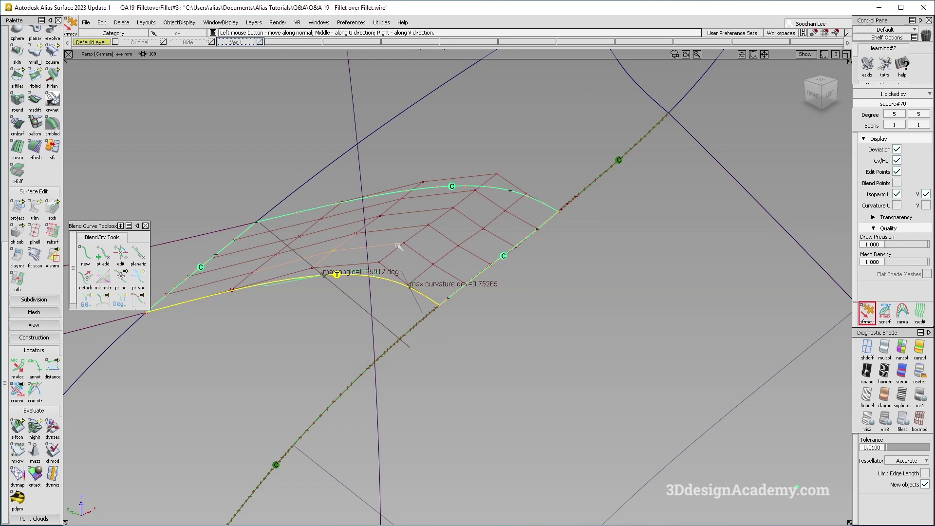
{"action": "left_click_drag", "start_coordinate": [496, 308], "coordinate": [553, 311]}
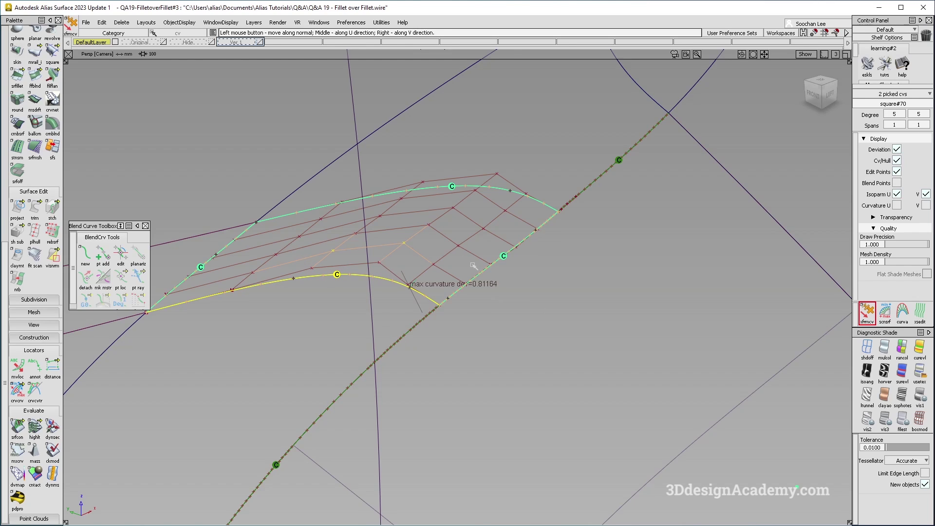
{"action": "left_click_drag", "start_coordinate": [465, 261], "coordinate": [443, 261], "text": "alt+shift"}
{"action": "left_click", "coordinate": [464, 248]}
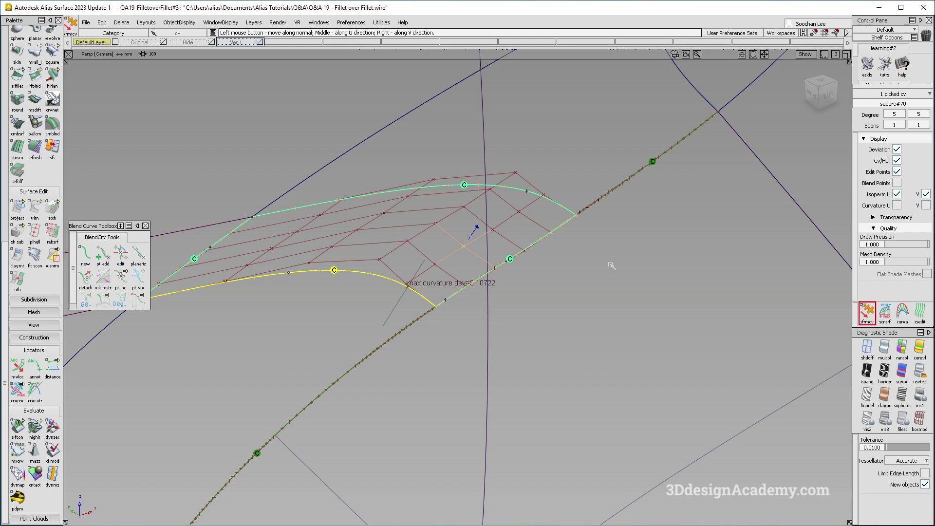
Pick the Square surface, hide its CVs, clear the continuity locators around it and deselect everything
{"action": "right_click_drag", "start_coordinate": [616, 265], "coordinate": [449, 298], "text": "alt+shift"}
{"action": "left_click_drag", "start_coordinate": [449, 298], "coordinate": [492, 220], "text": "ctrl+shift"}
{"action": "left_click", "coordinate": [510, 244]}
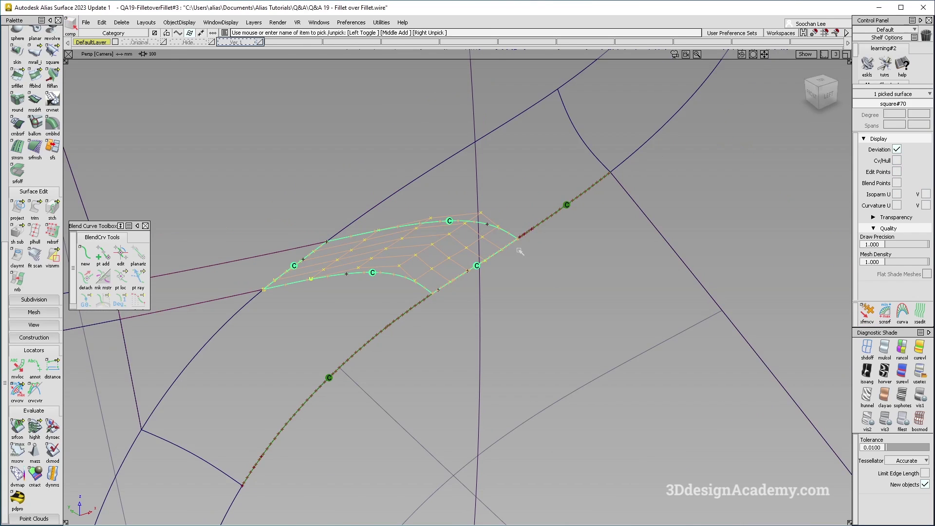
{"action": "right_click_drag", "start_coordinate": [672, 215], "coordinate": [560, 217], "text": "alt+shift"}
{"action": "middle_click_drag", "start_coordinate": [560, 217], "coordinate": [448, 292], "text": "ctrl+shift"}
{"action": "left_click_drag", "start_coordinate": [438, 367], "coordinate": [439, 322], "text": "ctrl+shift"}
{"action": "middle_click_drag", "start_coordinate": [480, 363], "coordinate": [414, 225], "text": "ctrl+shift"}
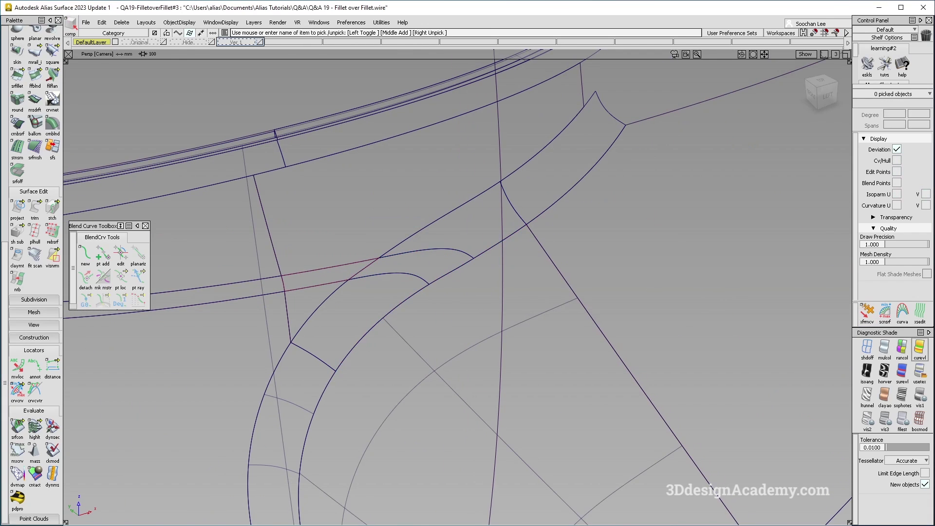
Shade the model with the user texture diagnostic using the Showroom map and examine reflections across the fillet junction
{"action": "left_click", "coordinate": [920, 372]}
{"action": "middle_click_drag", "start_coordinate": [510, 399], "coordinate": [414, 284], "text": "ctrl+shift"}
{"action": "mouse_move", "coordinate": [488, 361]}
{"action": "left_mouse_down", "text": "alt+shift"}
{"action": "mouse_move", "coordinate": [398, 293]}
{"action": "mouse_move", "coordinate": [403, 346]}
{"action": "mouse_move", "coordinate": [513, 288]}
{"action": "mouse_move", "coordinate": [360, 208]}
{"action": "mouse_move", "coordinate": [377, 204]}
{"action": "mouse_move", "coordinate": [437, 295]}
{"action": "left_mouse_up", "text": "alt+shift"}
{"action": "middle_click_drag", "start_coordinate": [437, 295], "coordinate": [412, 272], "text": "ctrl+shift"}
{"action": "left_click_drag", "start_coordinate": [448, 289], "coordinate": [432, 278], "text": "alt+shift"}
{"action": "middle_click_drag", "start_coordinate": [432, 278], "coordinate": [466, 274], "text": "alt+shift"}
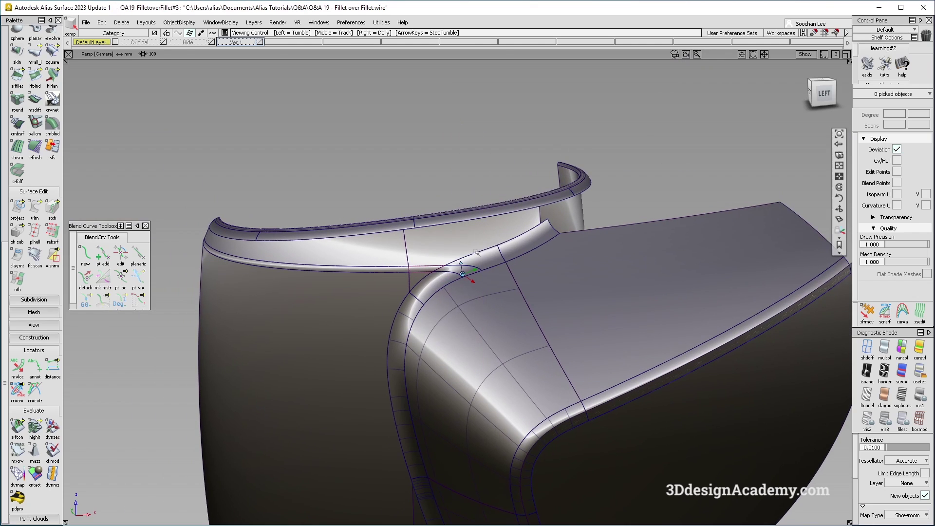
{"action": "left_click_drag", "start_coordinate": [470, 276], "coordinate": [486, 271], "text": "alt+shift"}
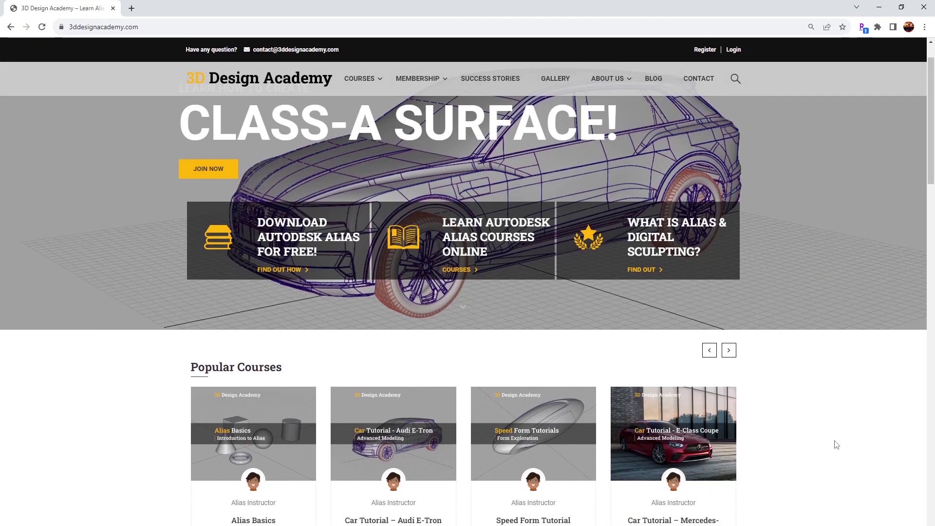
{"action": "scroll", "coordinate": [835, 443], "scroll_direction": "down", "scroll_amount": 5}
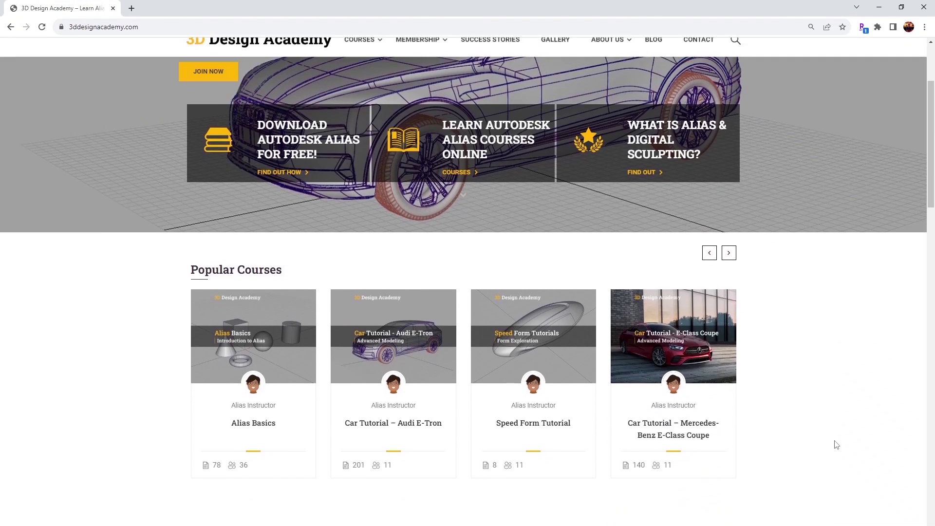
{"action": "scroll", "coordinate": [836, 443], "scroll_direction": "down", "scroll_amount": 1}
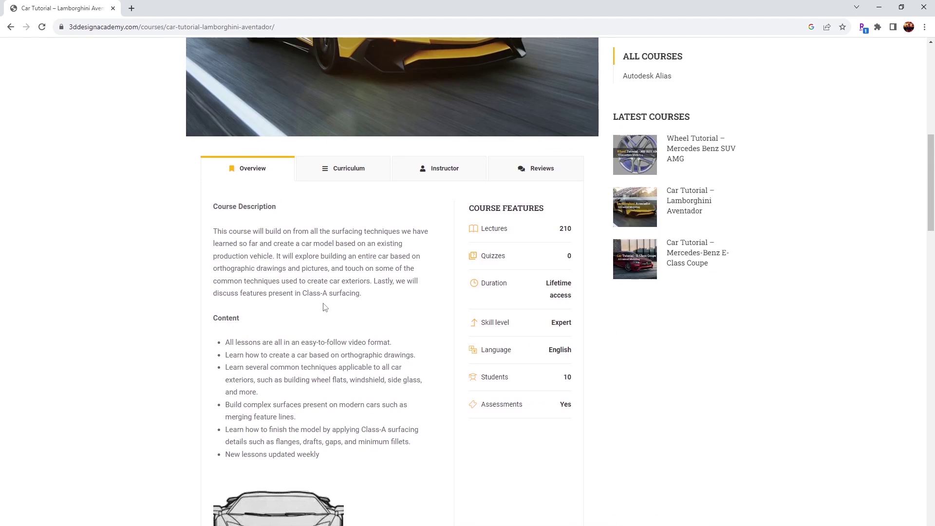
{"action": "left_click", "coordinate": [338, 179]}
{"action": "scroll", "coordinate": [334, 246], "scroll_direction": "down", "scroll_amount": 10}
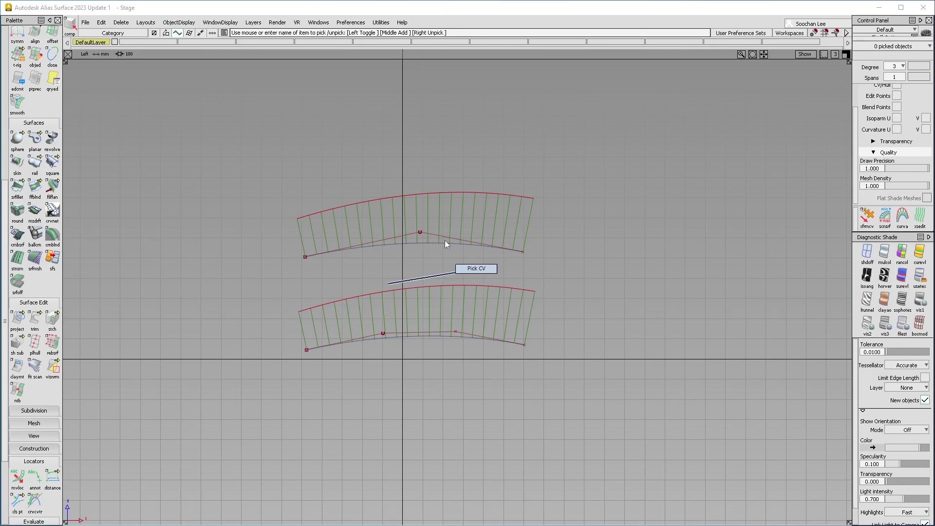
{"action": "mouse_move", "coordinate": [458, 292]}
{"action": "left_mouse_down", "text": "ctrl+shift"}
{"action": "mouse_move", "coordinate": [458, 258]}
{"action": "mouse_move", "coordinate": [463, 269]}
{"action": "left_mouse_up", "text": "ctrl+shift"}
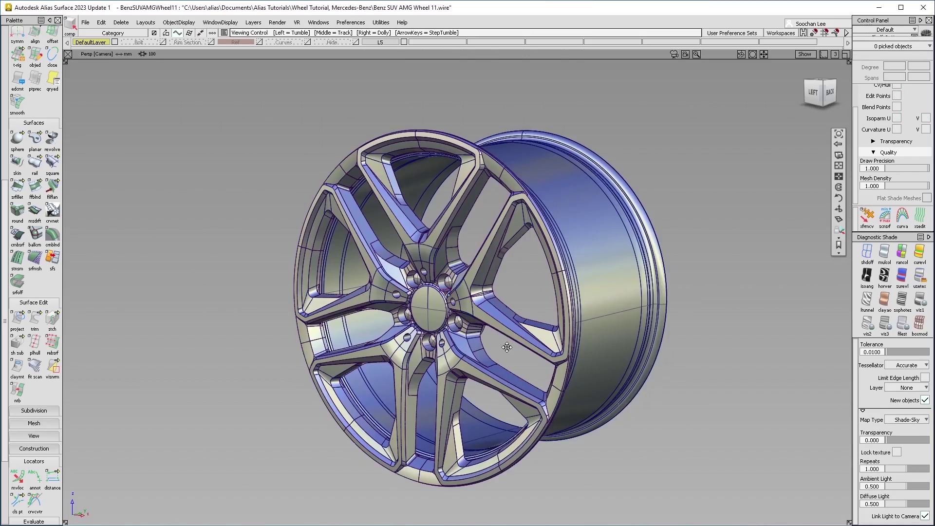
{"action": "left_click_drag", "start_coordinate": [507, 347], "coordinate": [555, 349], "text": "alt+shift"}
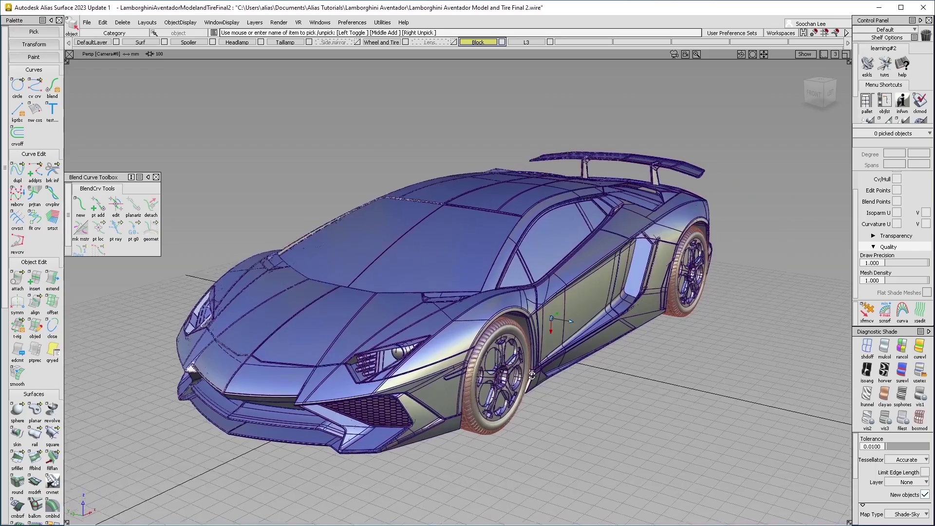
{"action": "left_click_drag", "start_coordinate": [531, 375], "coordinate": [450, 344], "text": "alt+shift"}
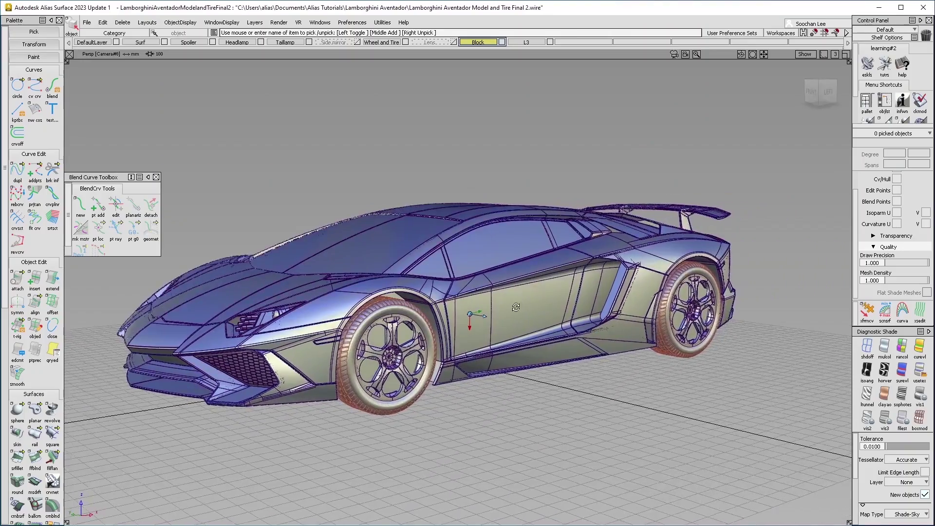